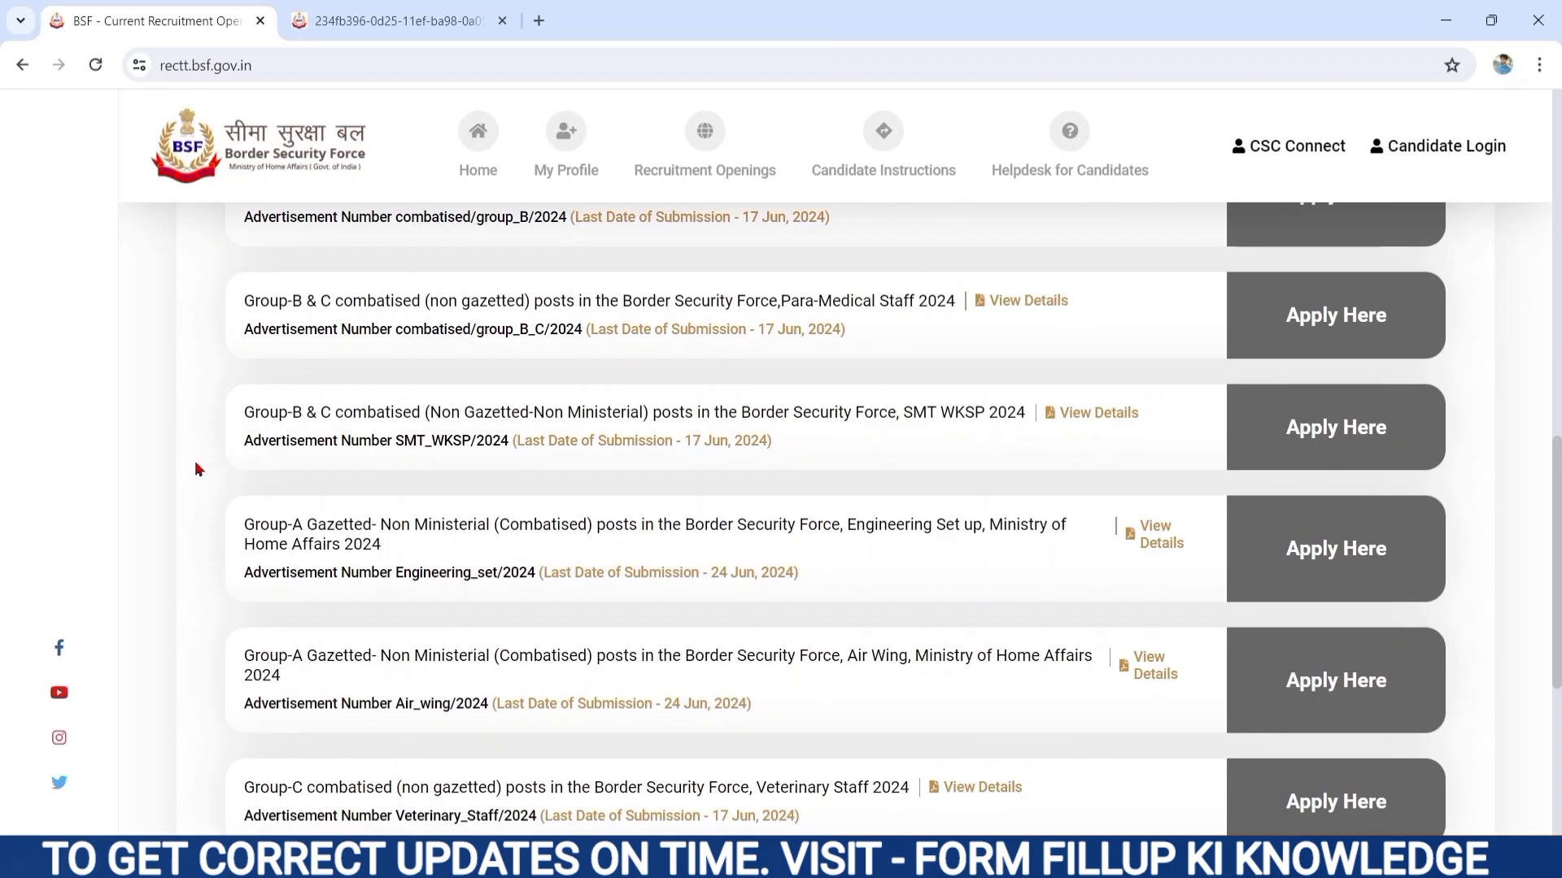
Step: Locate the Assistant Sub Inspector (Stenographer) & Head Constable (Ministerial) 2024 opening in the recruitment list
scroll(197, 470, "down", 5)
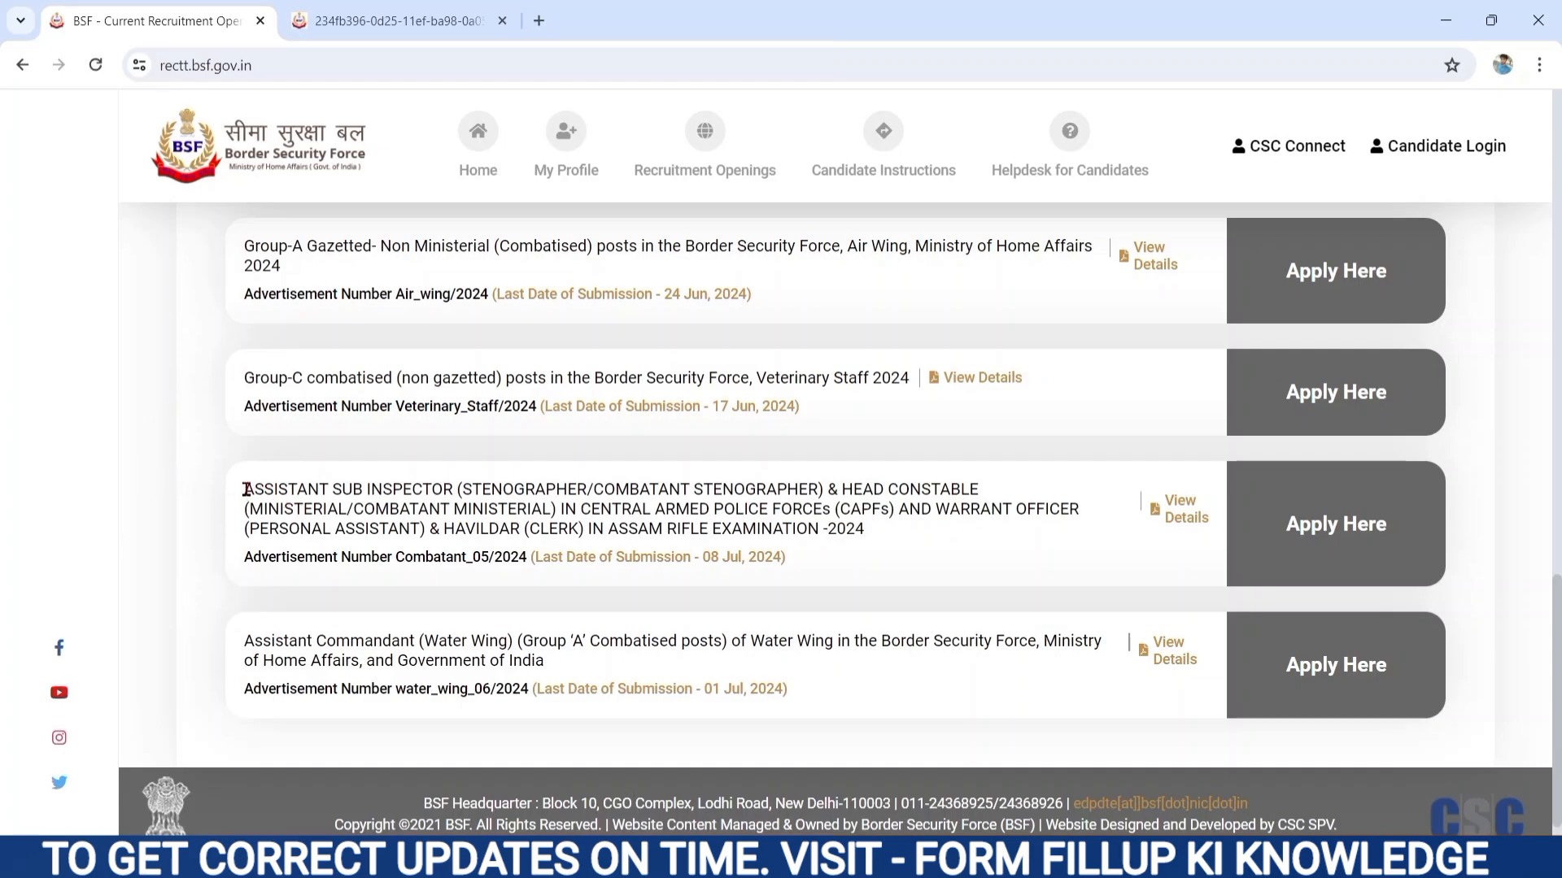
left_click_drag(247, 489, 445, 563)
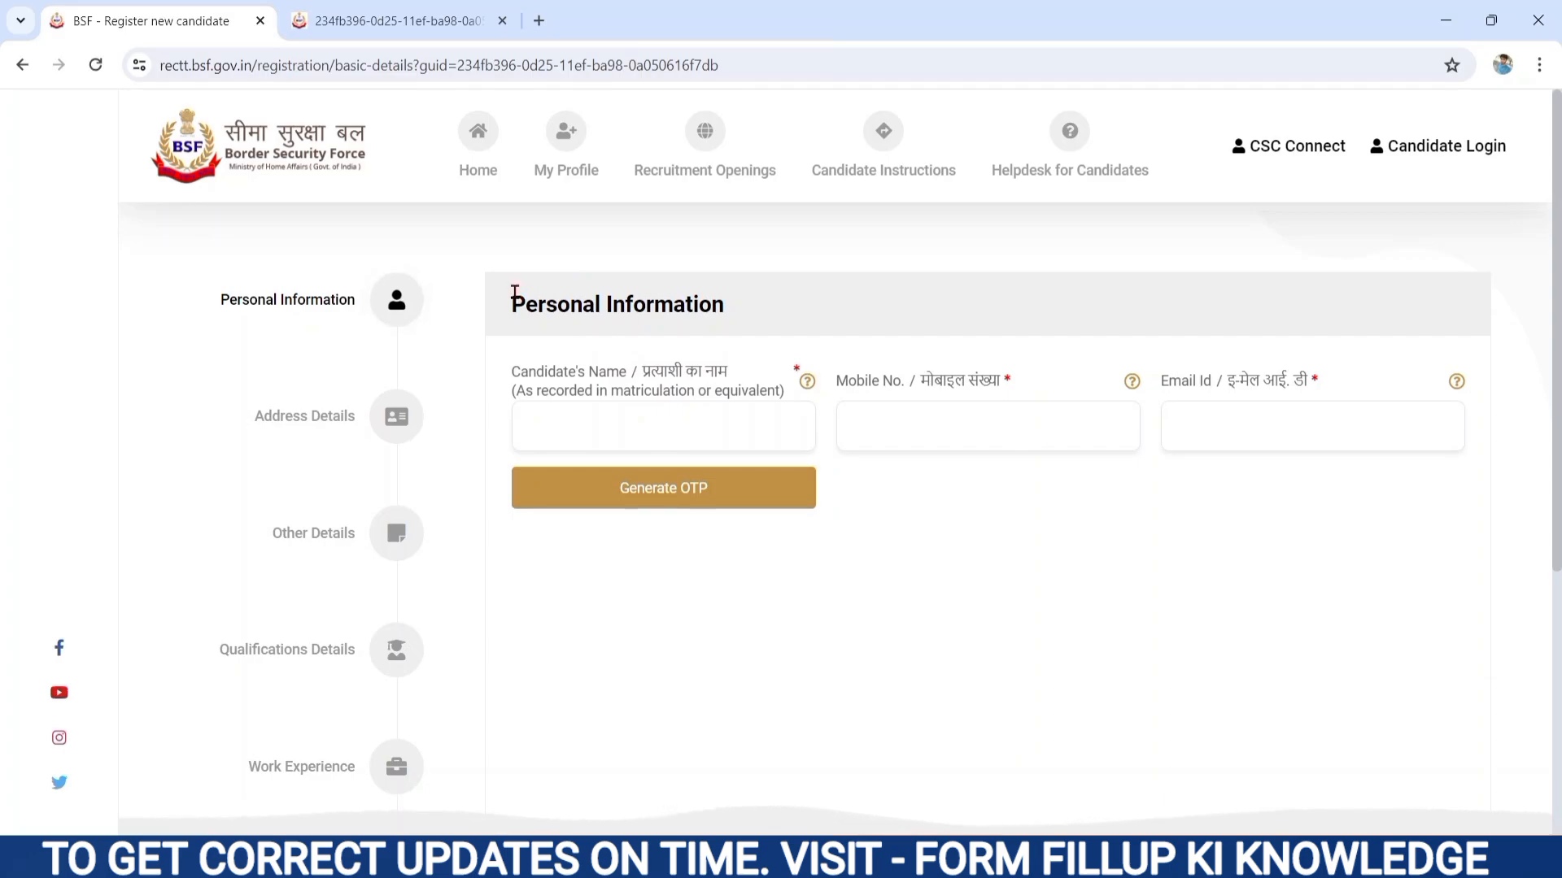
Step: Enter the candidate's name, mobile number and e-mail address in Personal Information, and generate the OTP
left_click_drag(514, 293, 743, 307)
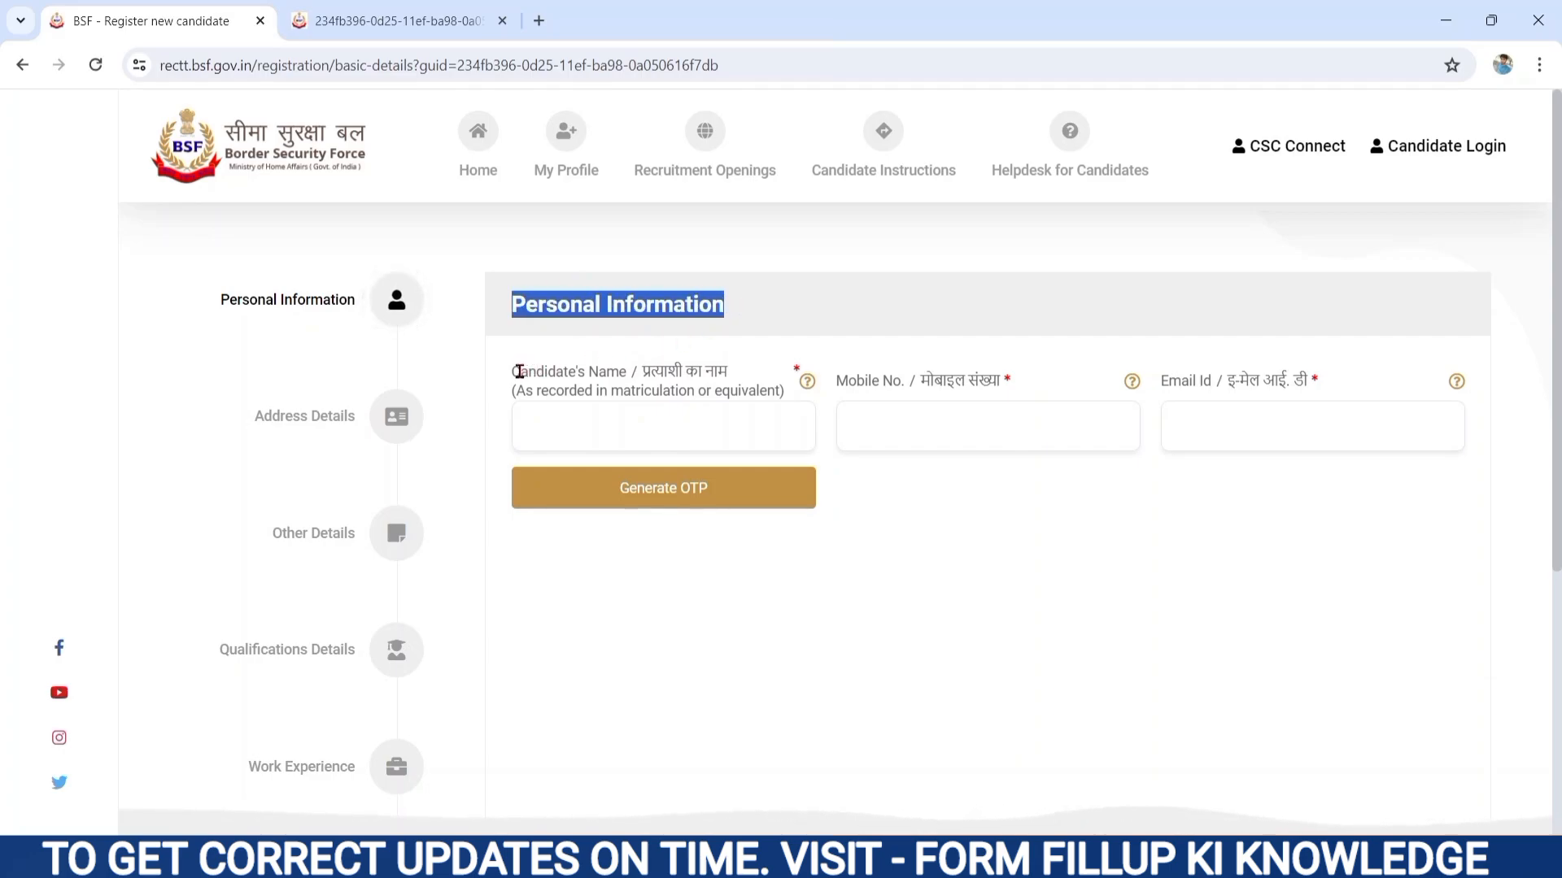
left_click_drag(514, 371, 620, 376)
left_click_drag(512, 373, 599, 422)
left_click(600, 422)
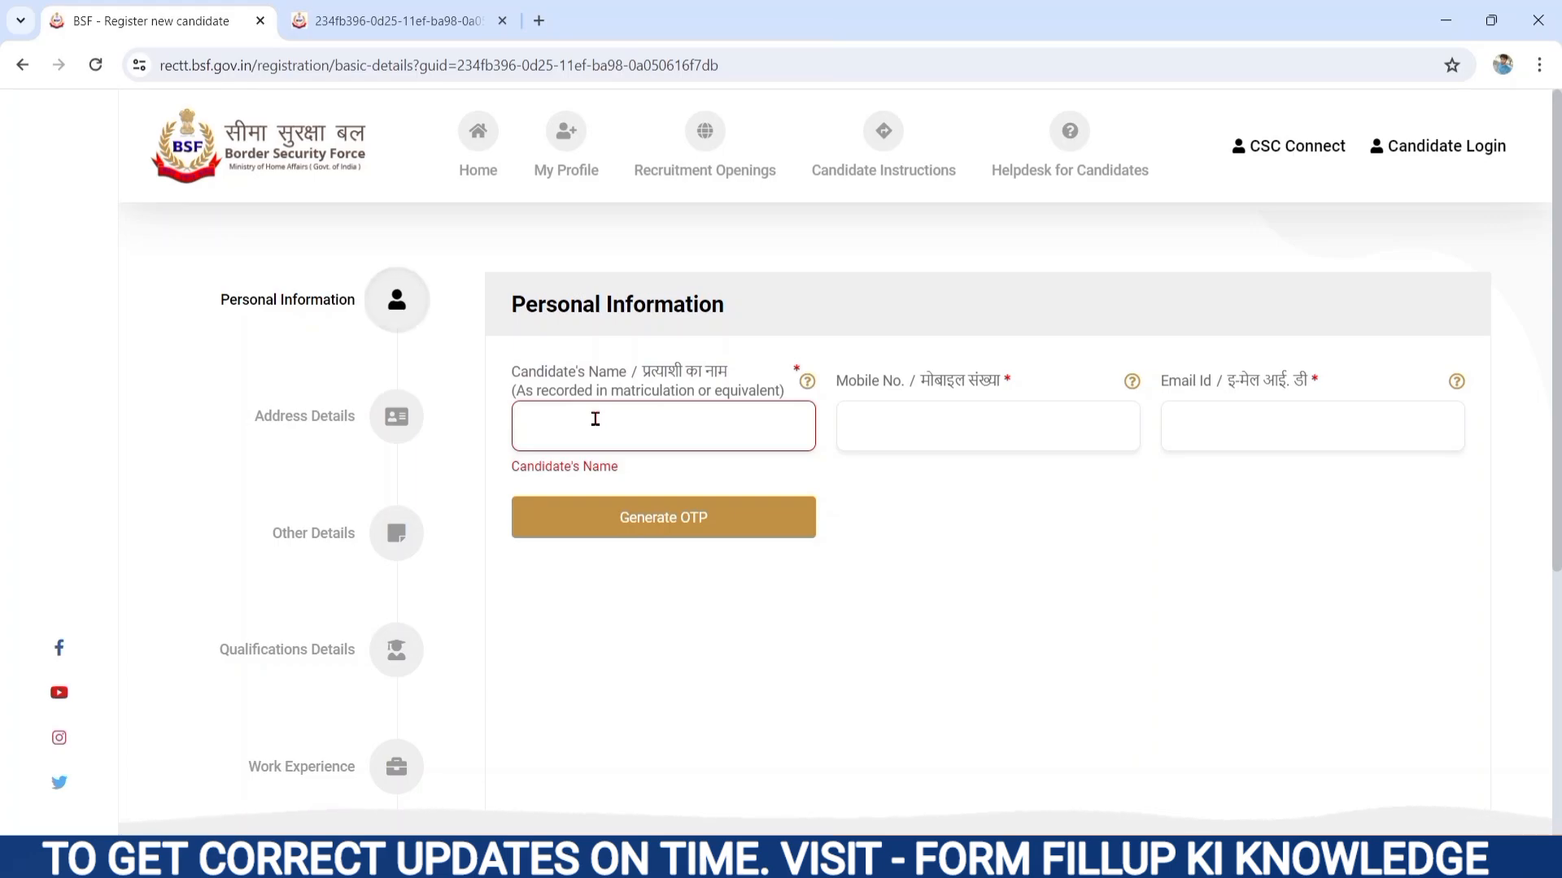
left_click_drag(835, 381, 969, 387)
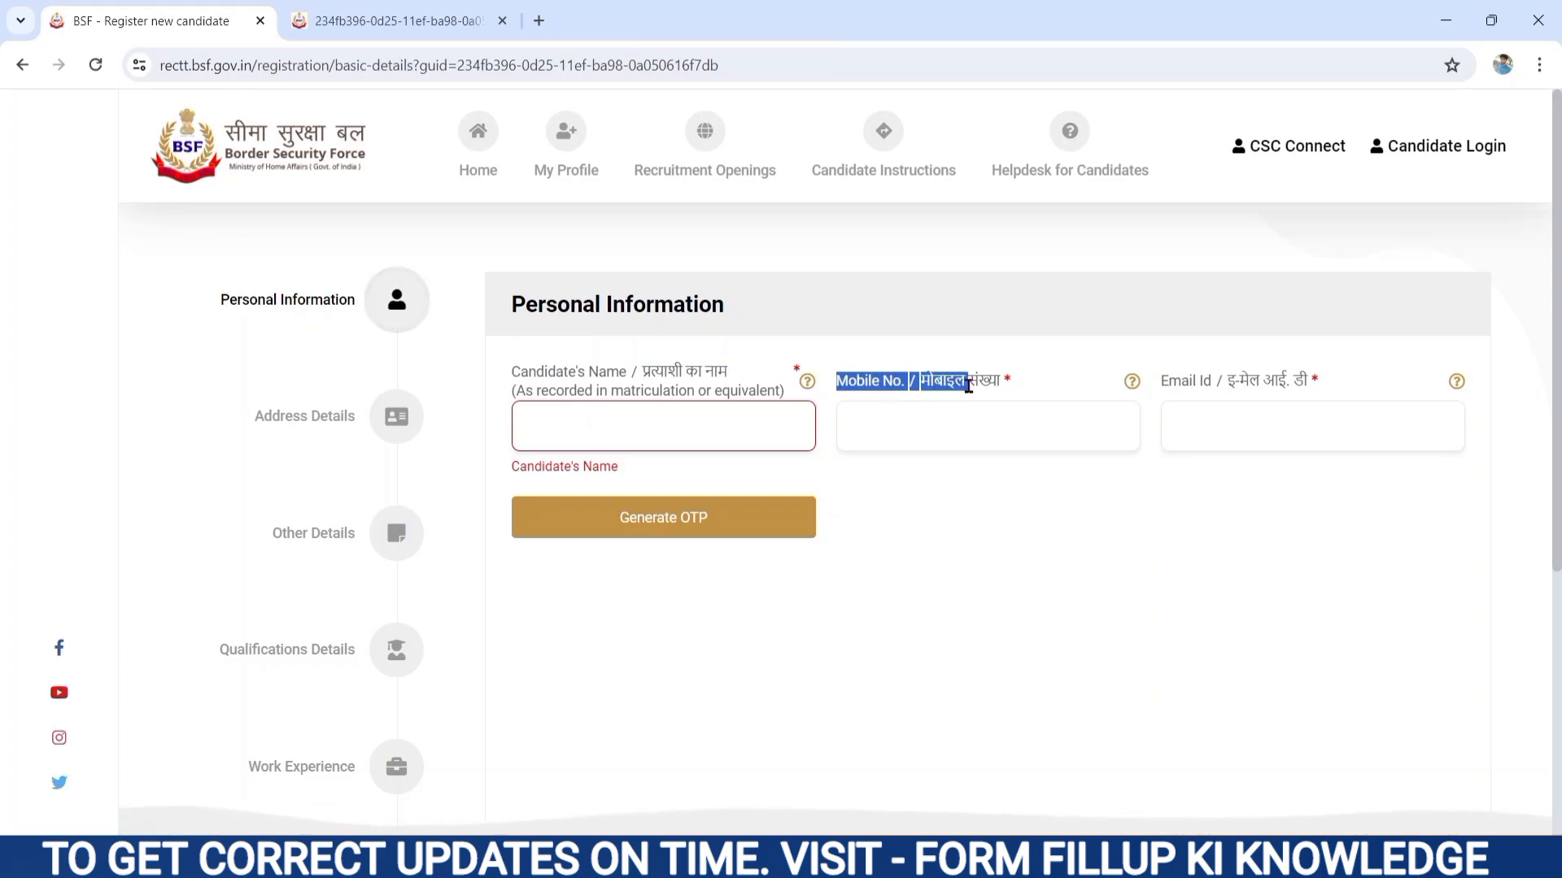
left_click(930, 421)
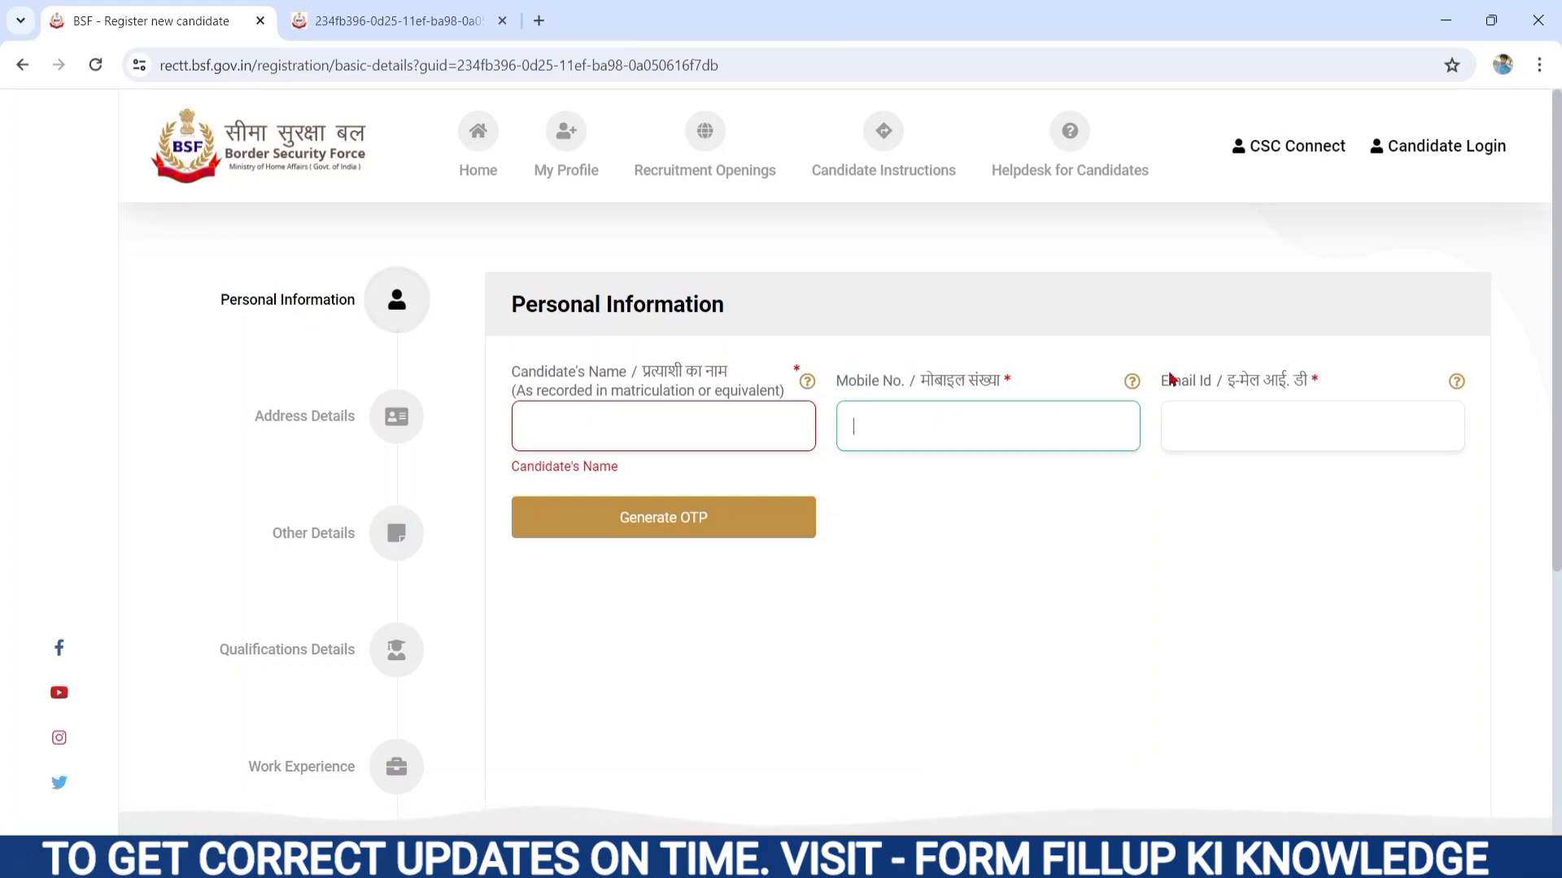
left_click_drag(1168, 378, 1325, 356)
left_click(1201, 436)
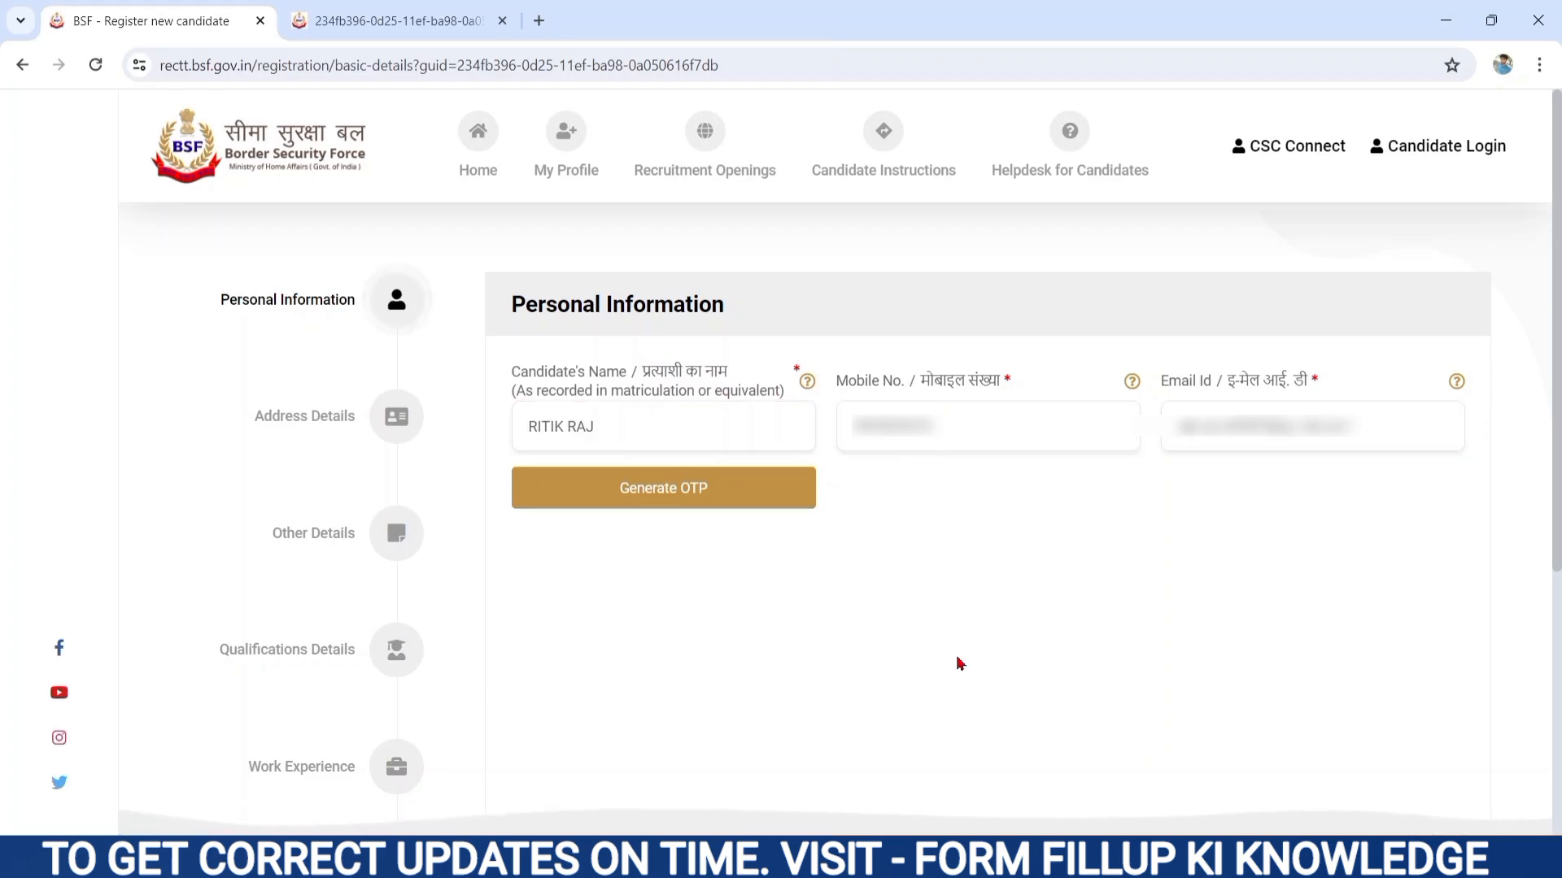
left_click(682, 491)
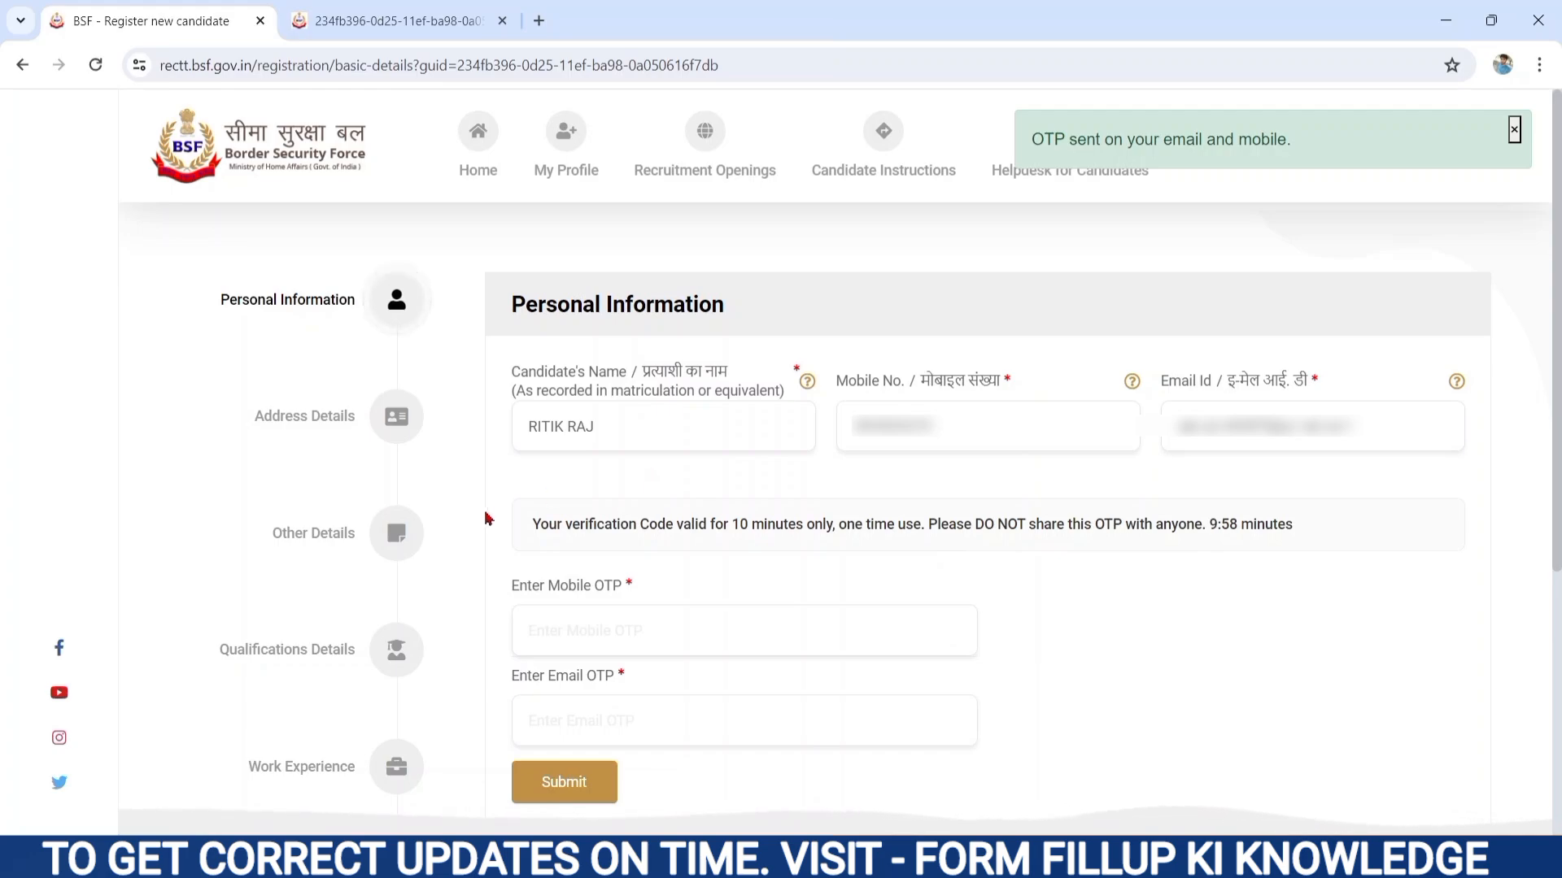
Step: Read the OTP validity notice and go through the mobile and email OTP fields
left_click_drag(532, 524, 1139, 524)
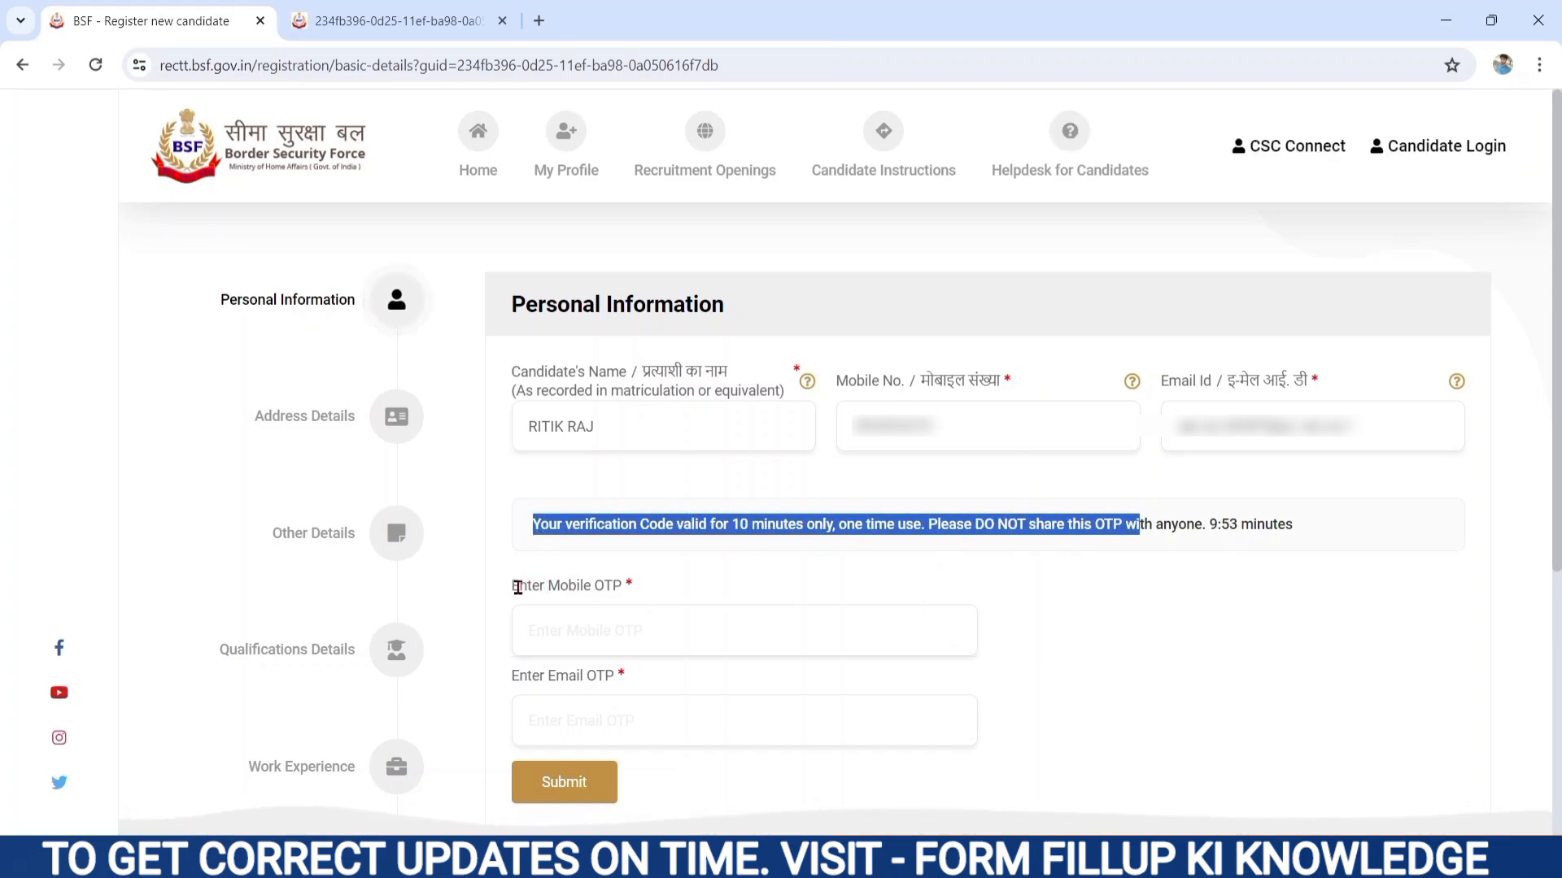
left_click_drag(516, 587, 568, 625)
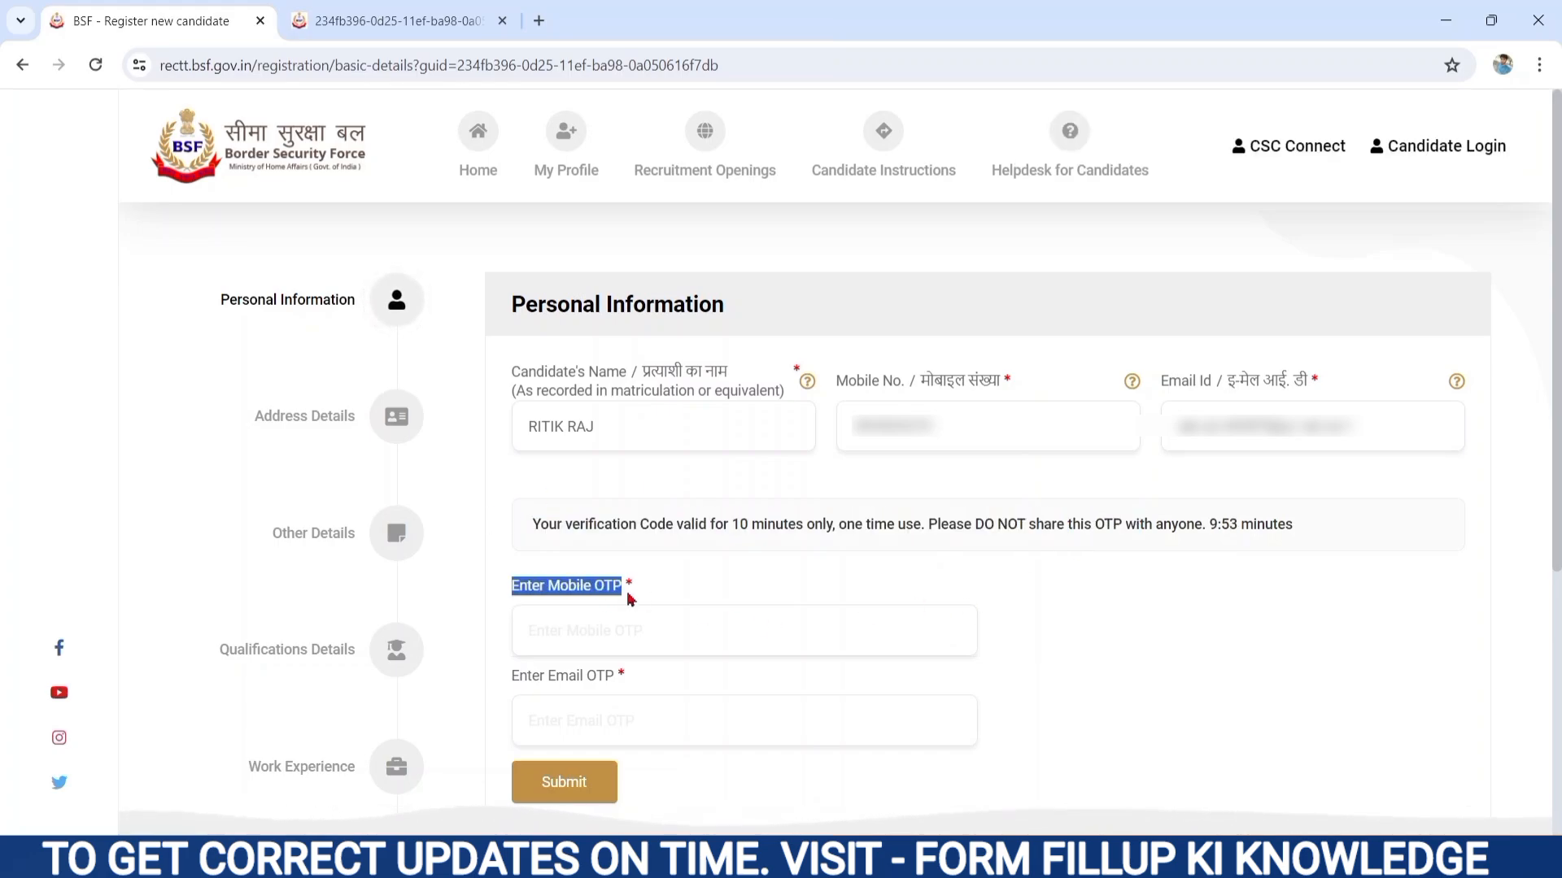
left_click(565, 627)
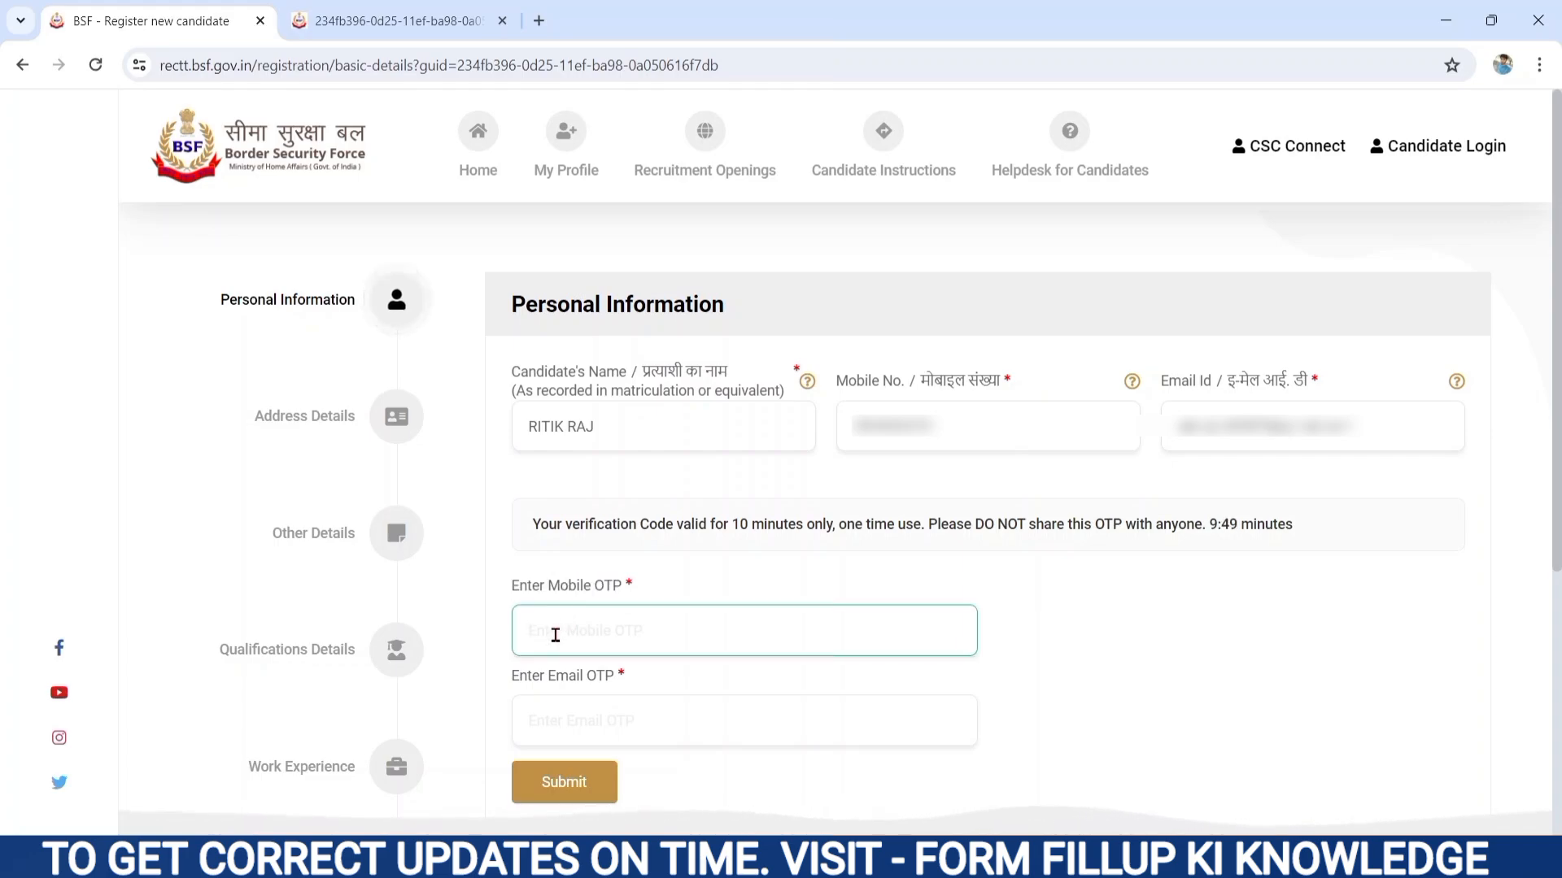
left_click(504, 678)
left_click_drag(504, 677, 612, 697)
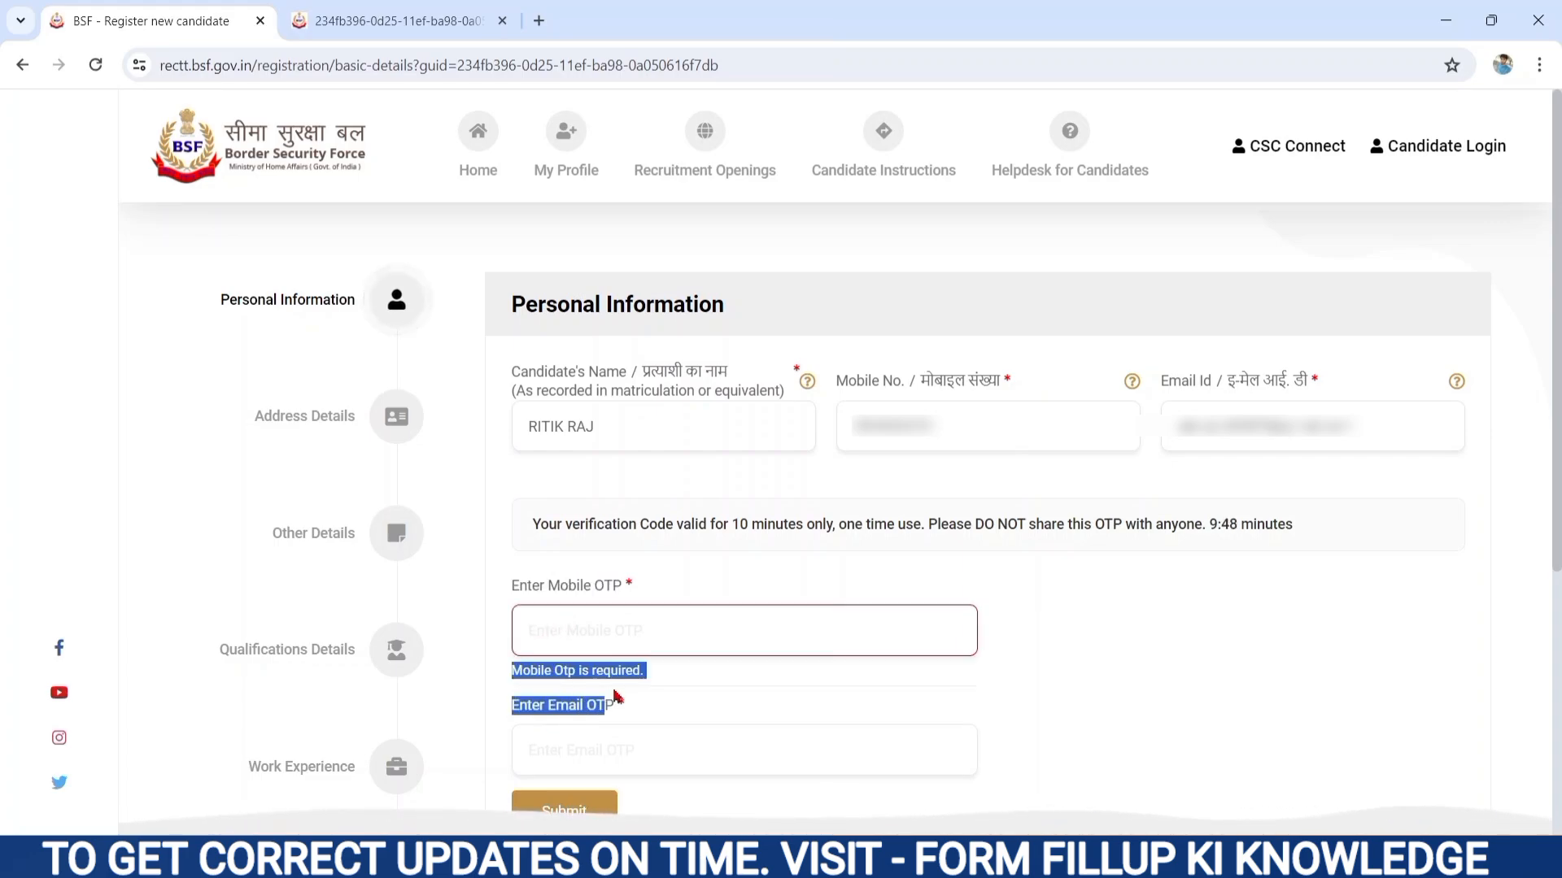
left_click(540, 740)
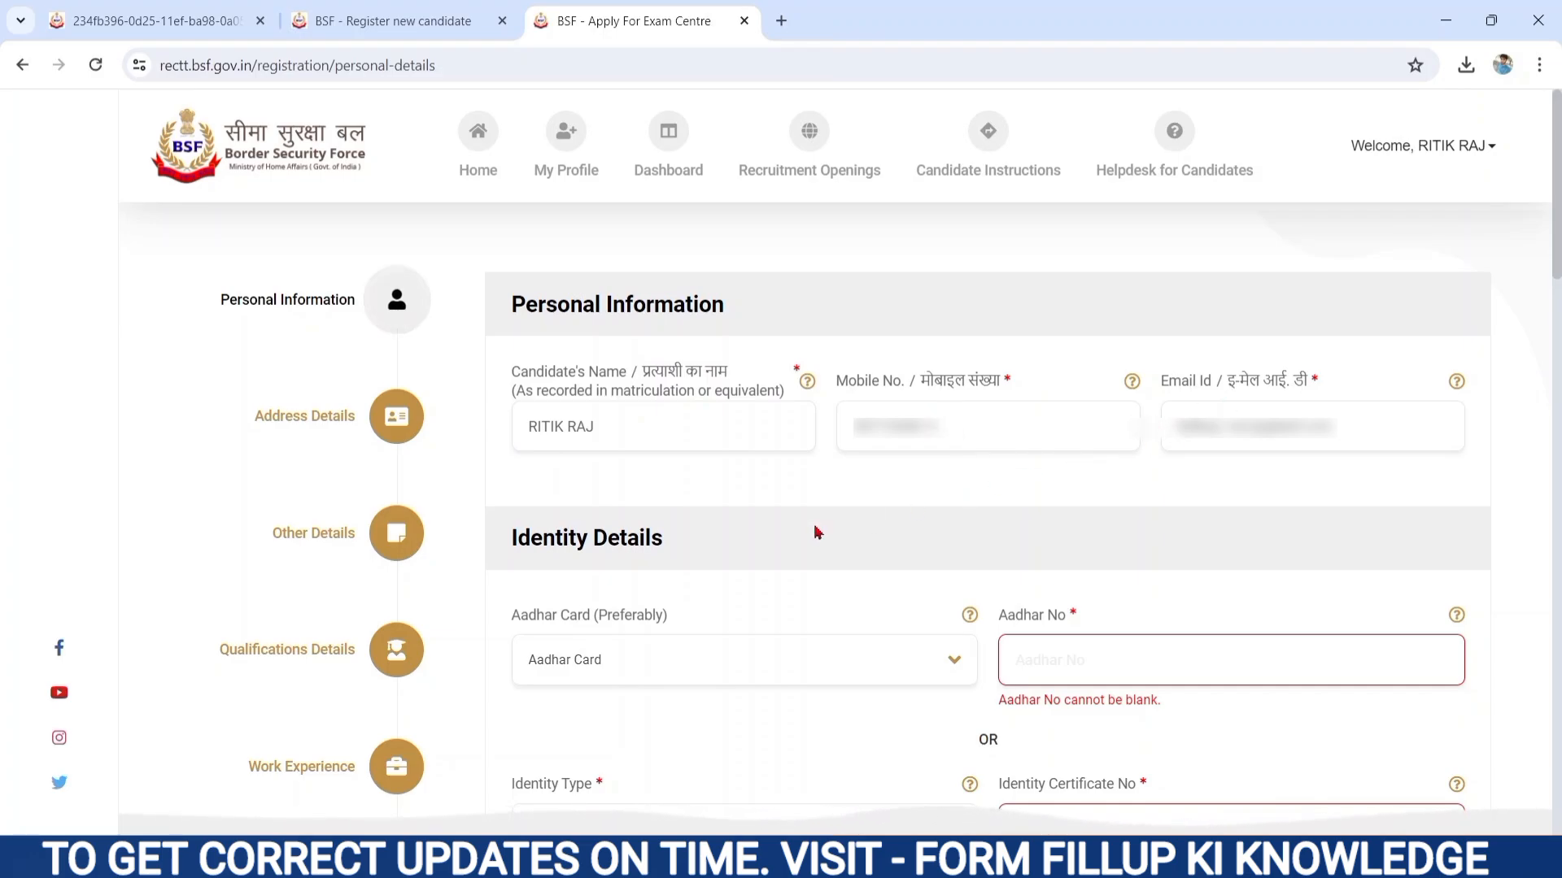
Step: Choose Aadhar Card as the preferred document in Identity Details and go to the Aadhar number field
scroll(725, 613, "down", 3)
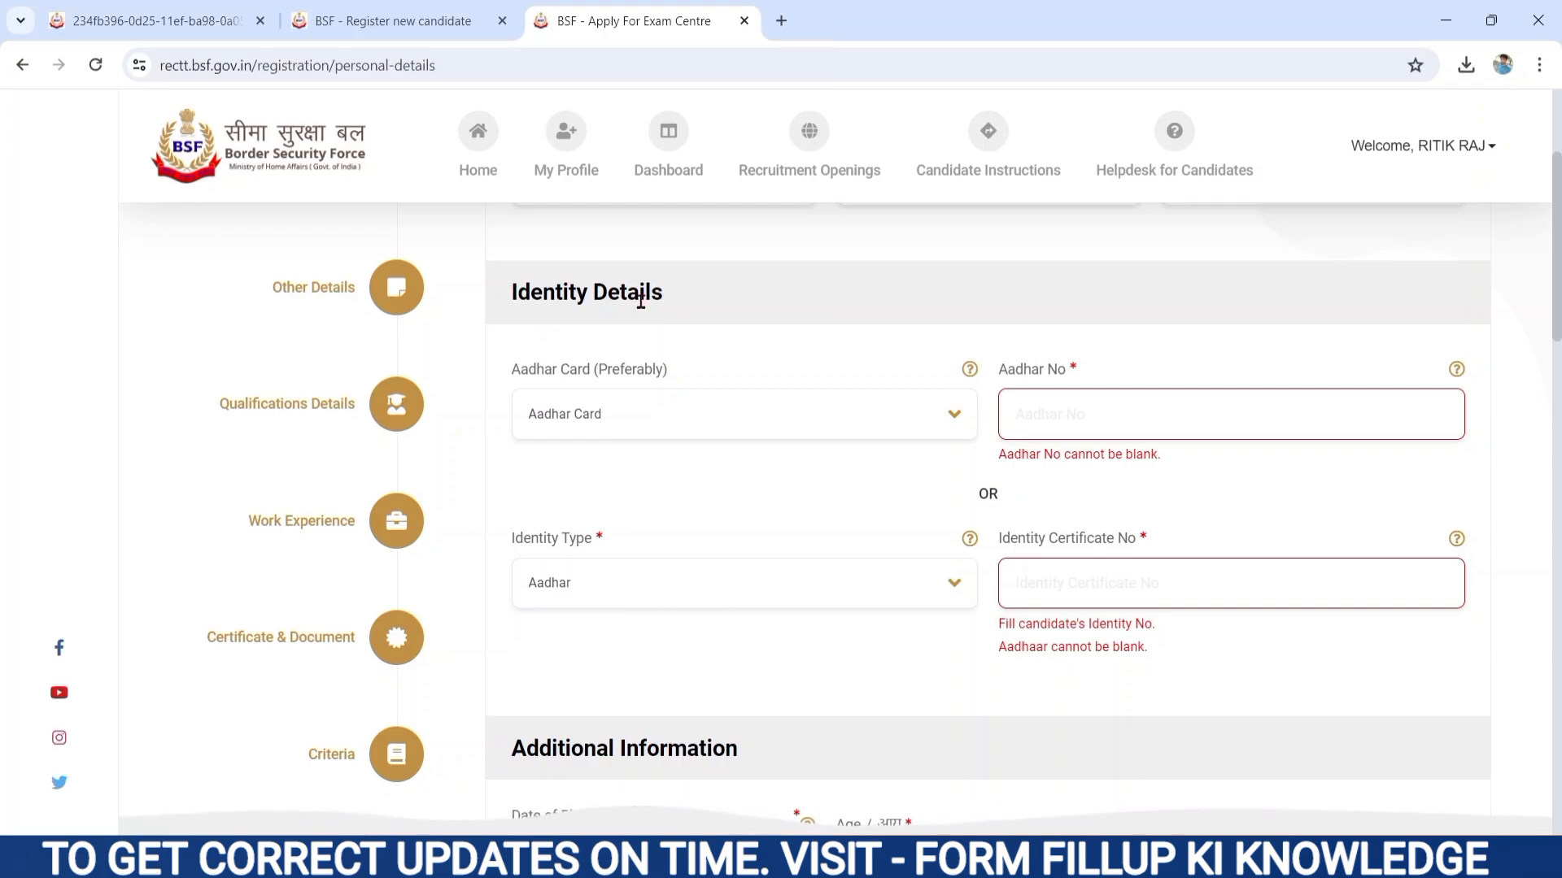
triple_click(668, 309)
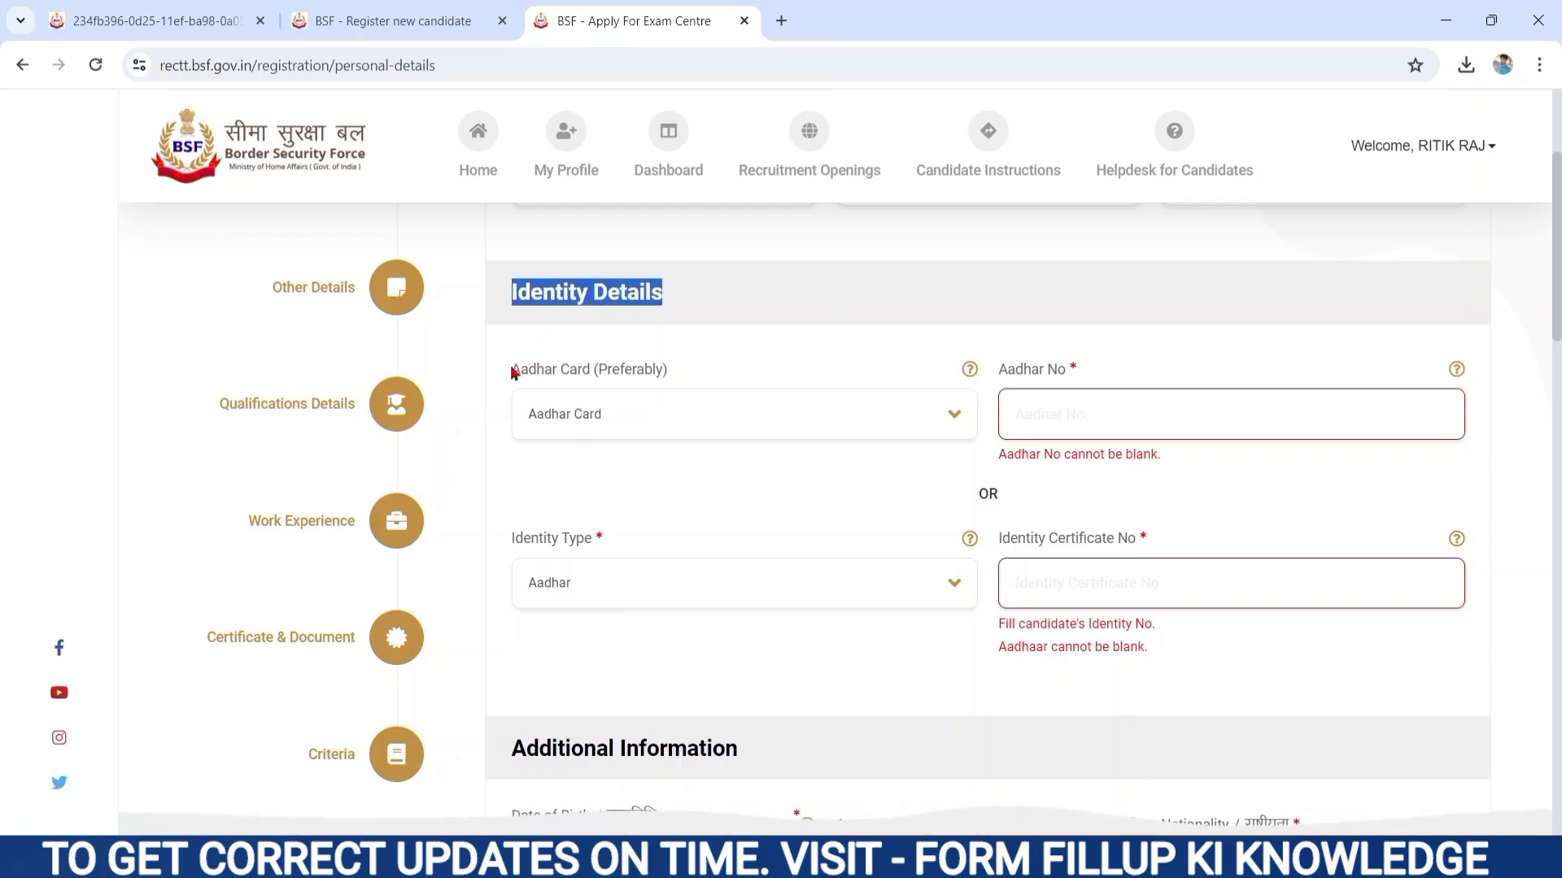
left_click_drag(514, 370, 632, 371)
left_click(594, 419)
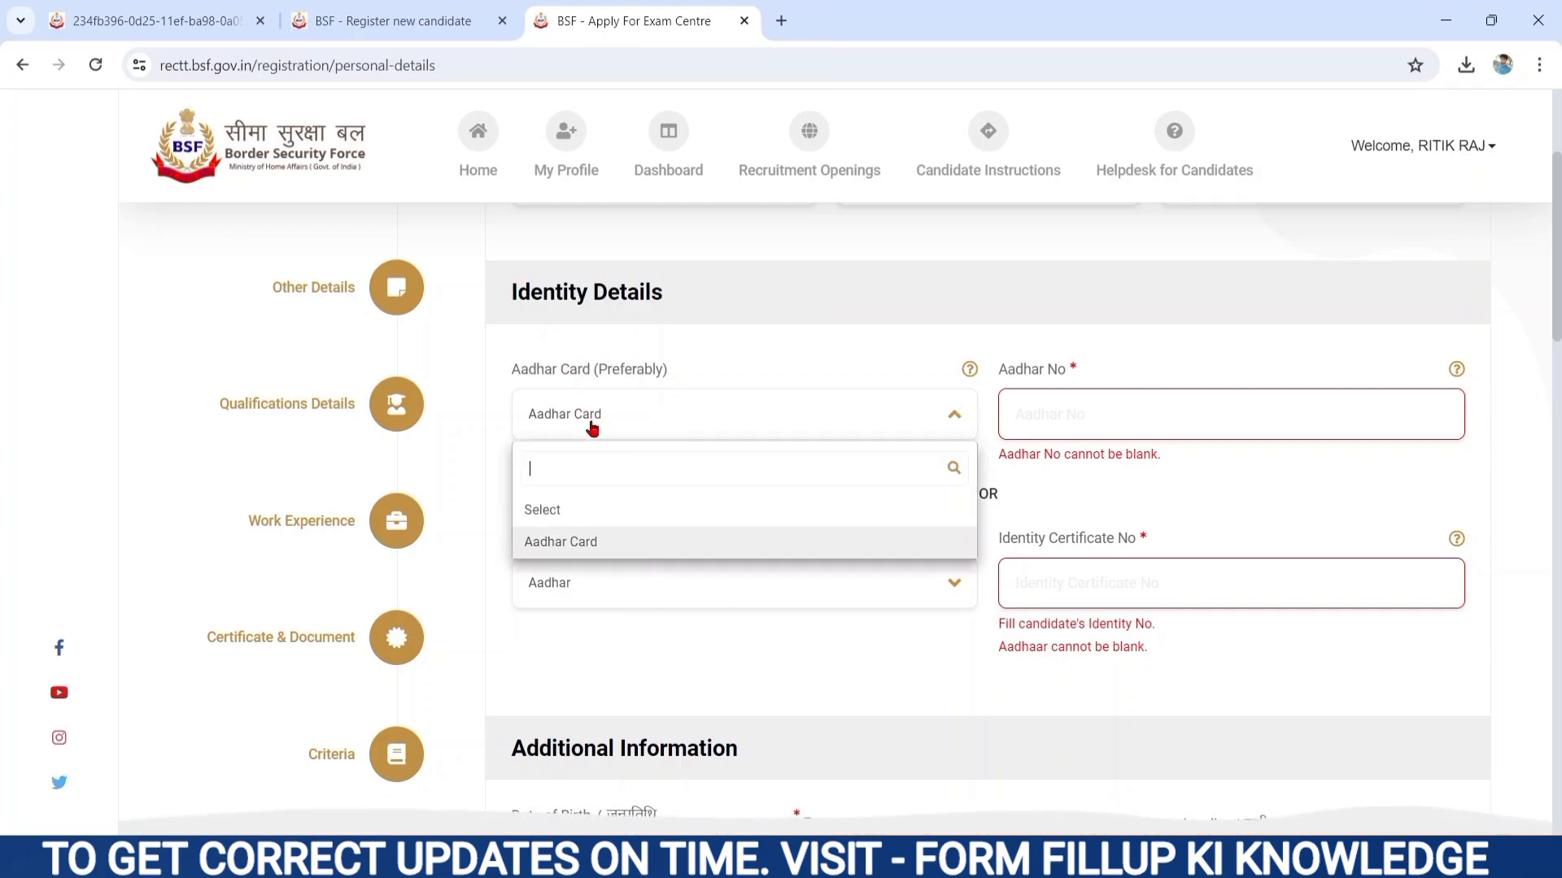
left_click(556, 543)
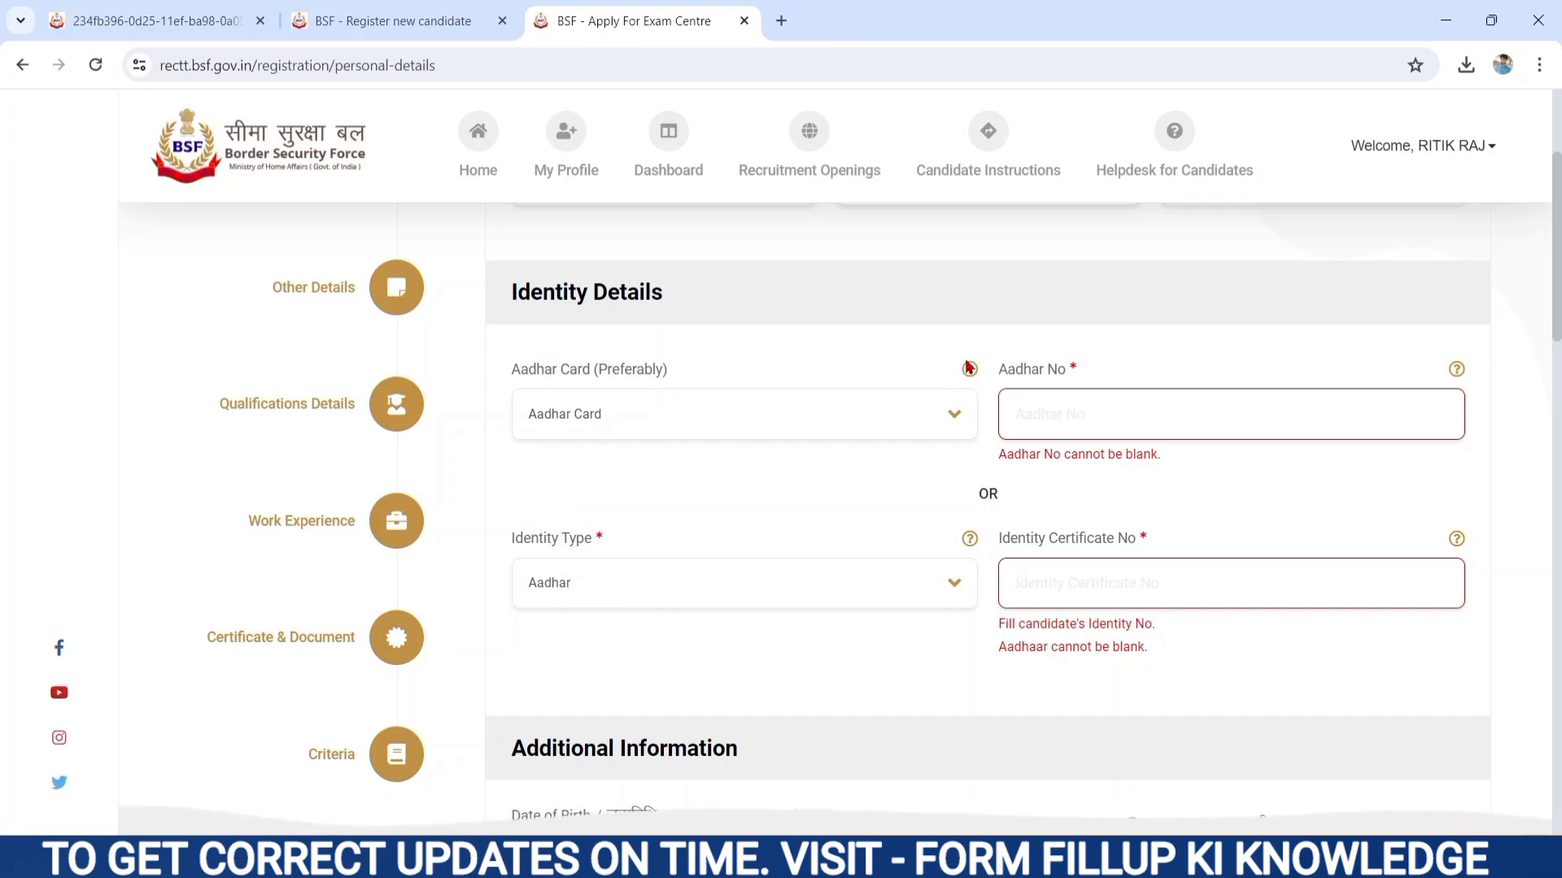
left_click(1026, 410)
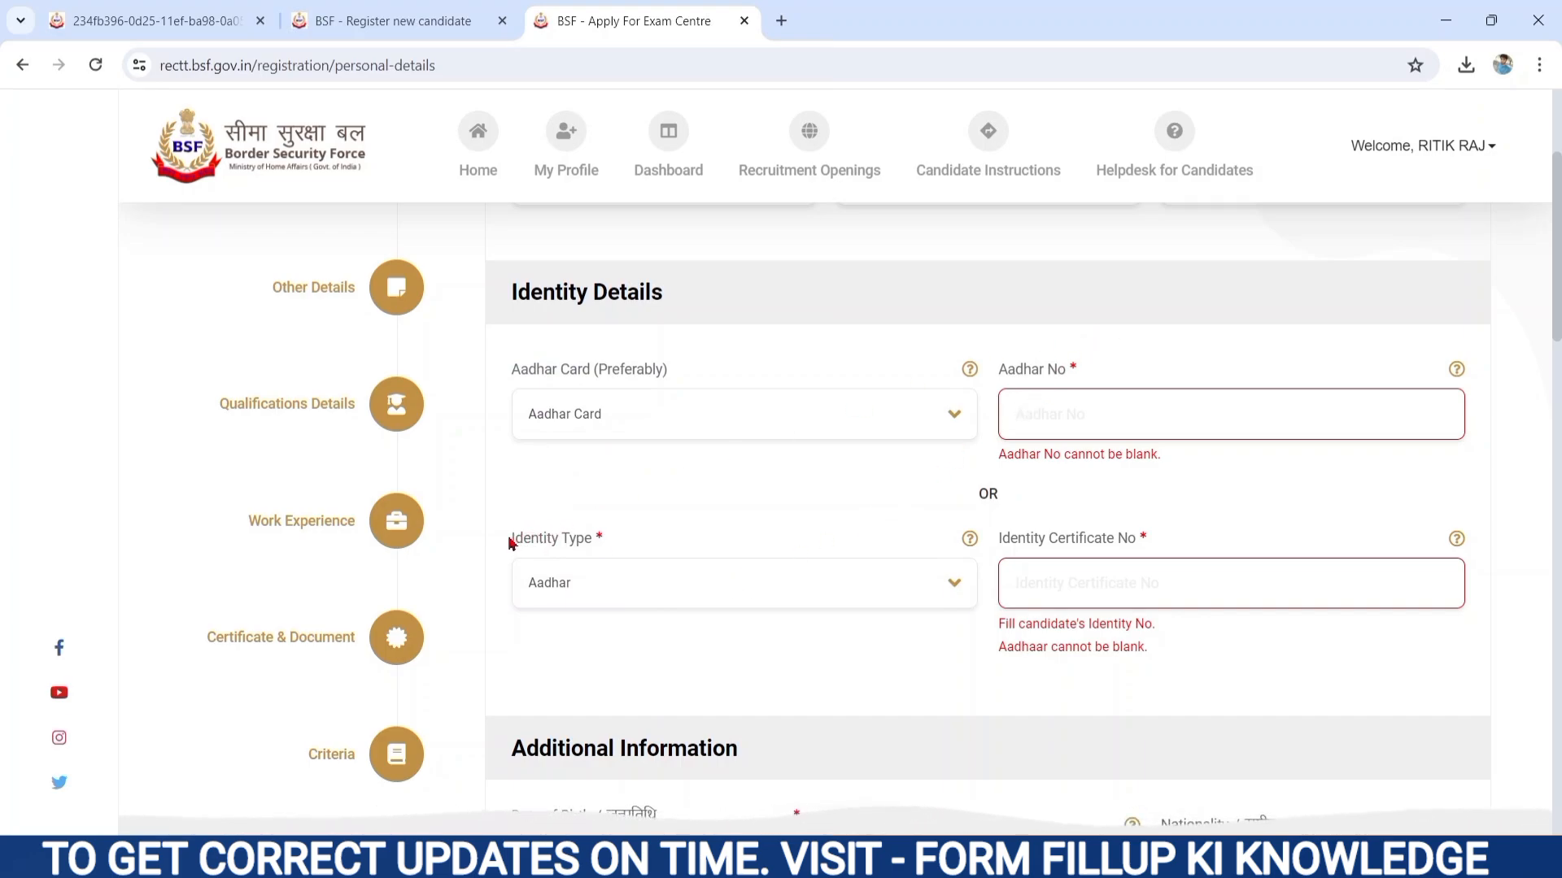
Step: Set the identity type to Aadhar
left_click_drag(511, 543, 620, 551)
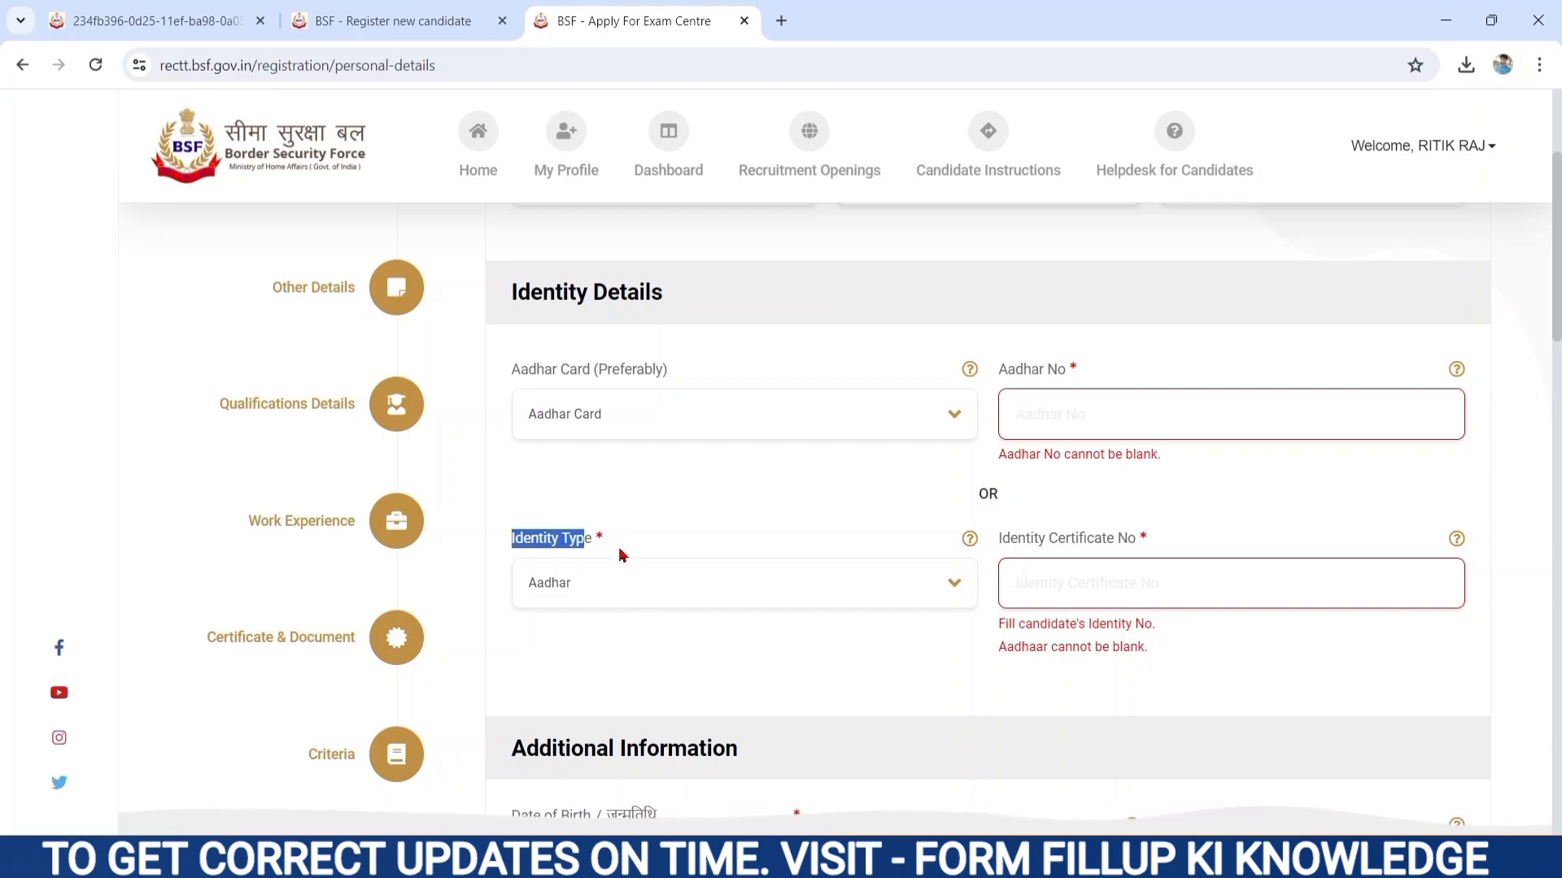
left_click(583, 594)
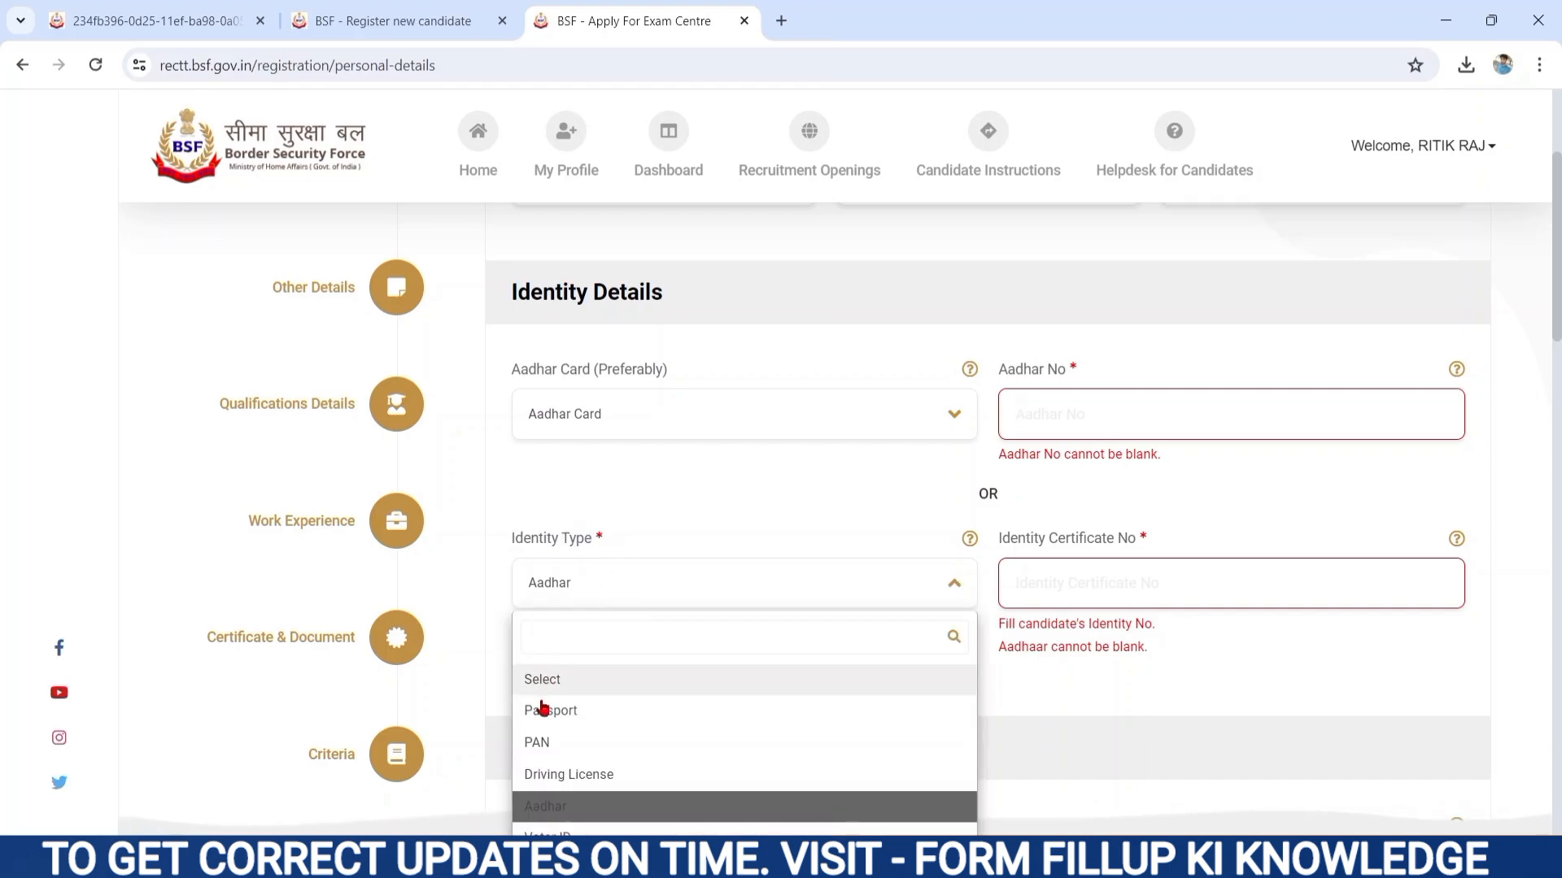
left_click(541, 807)
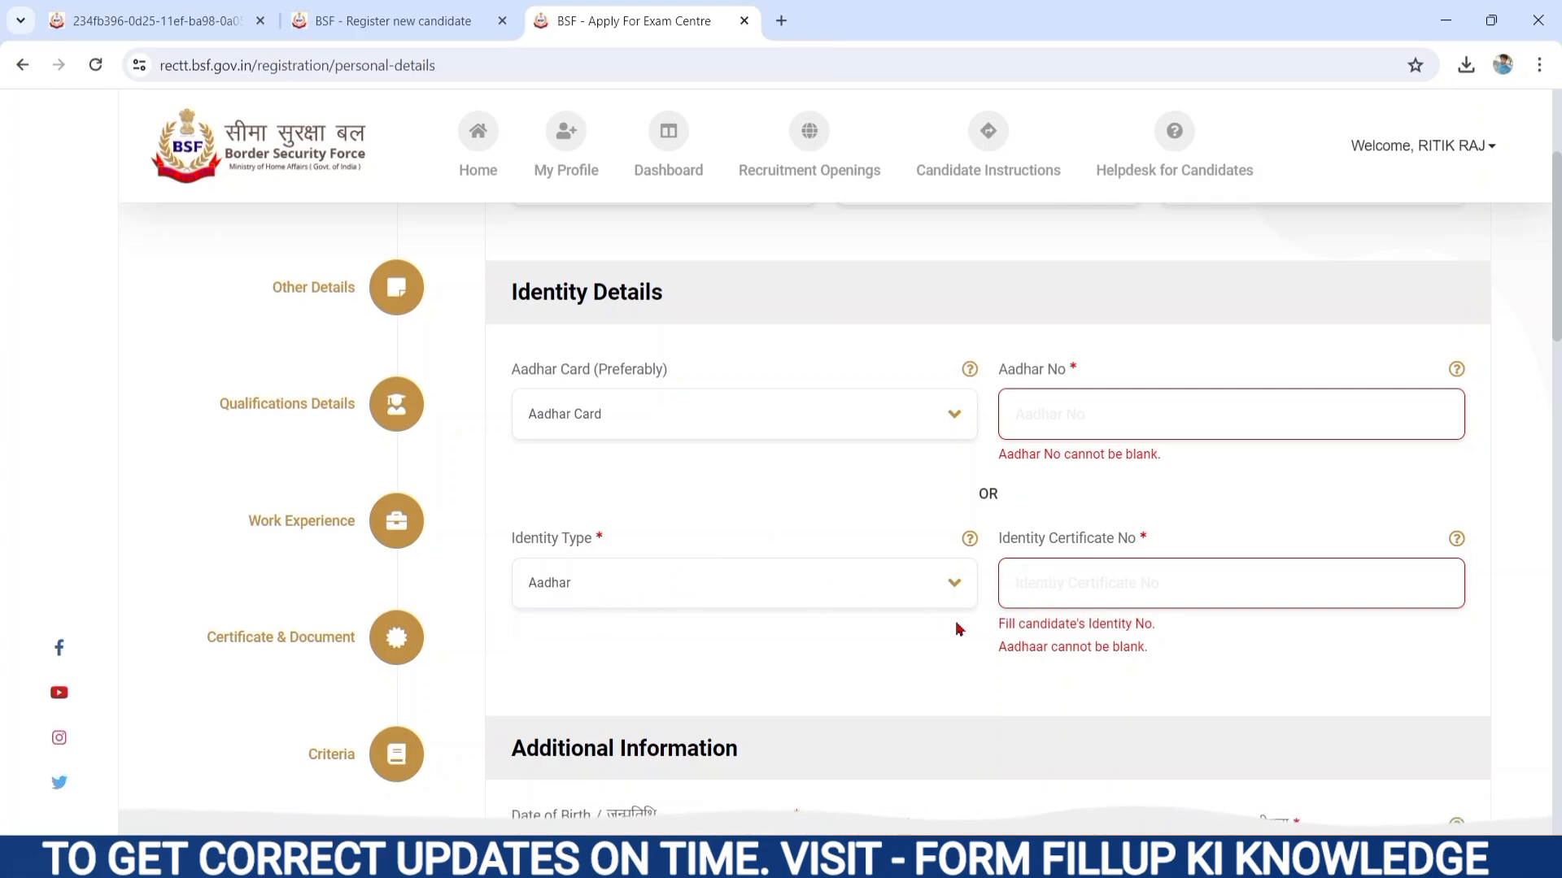
Step: Check the date of birth, age and nationality entries in the Additional Information section
scroll(884, 676, "down", 2)
scroll(886, 679, "down", 5)
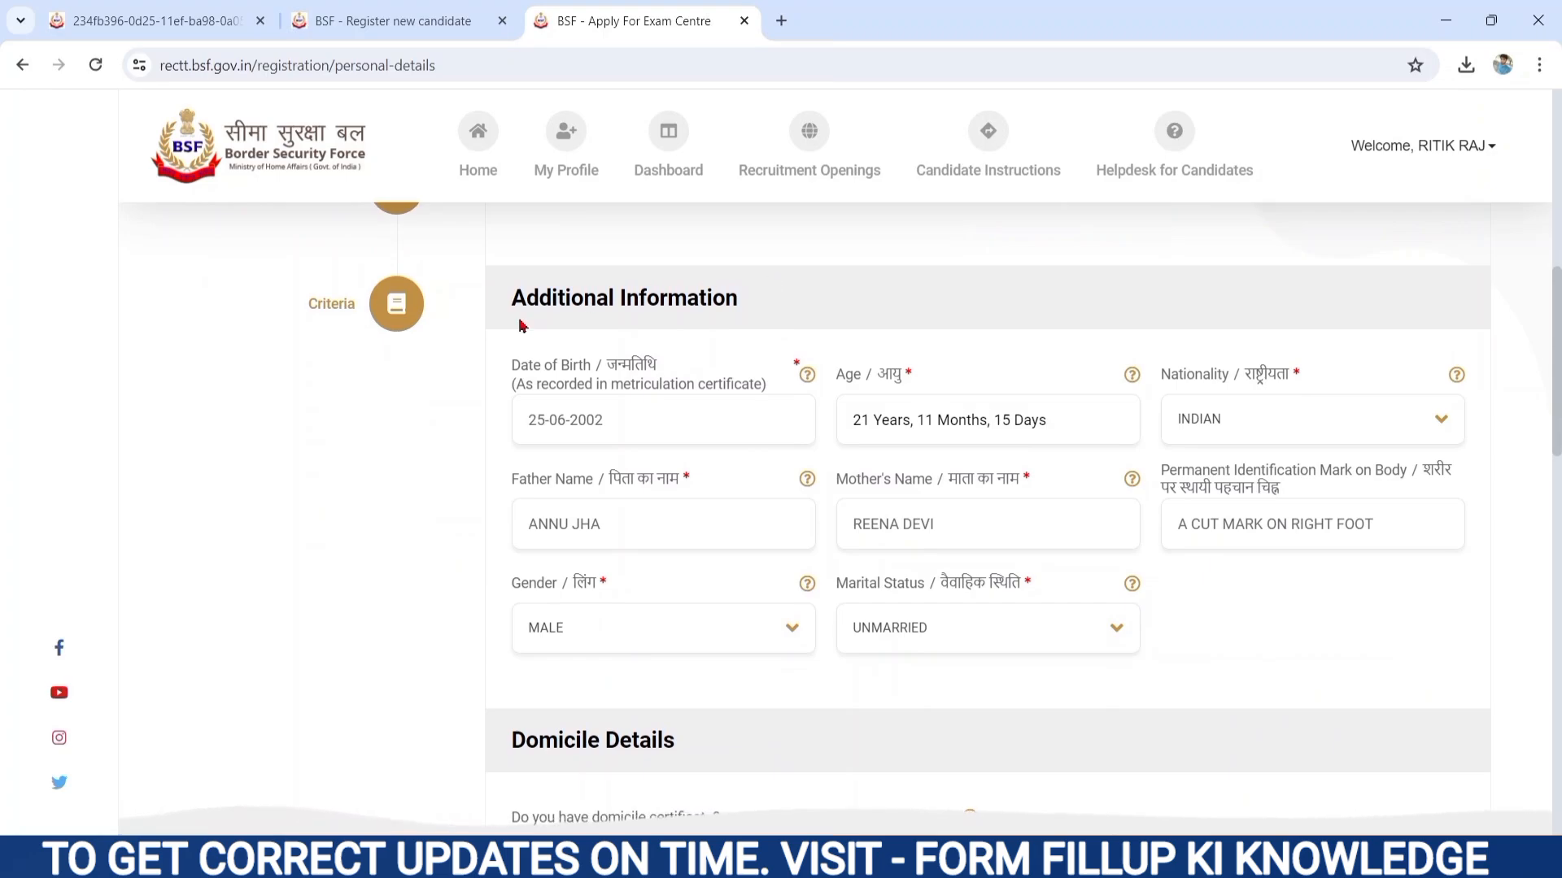
left_click_drag(512, 366, 627, 405)
left_click(623, 407)
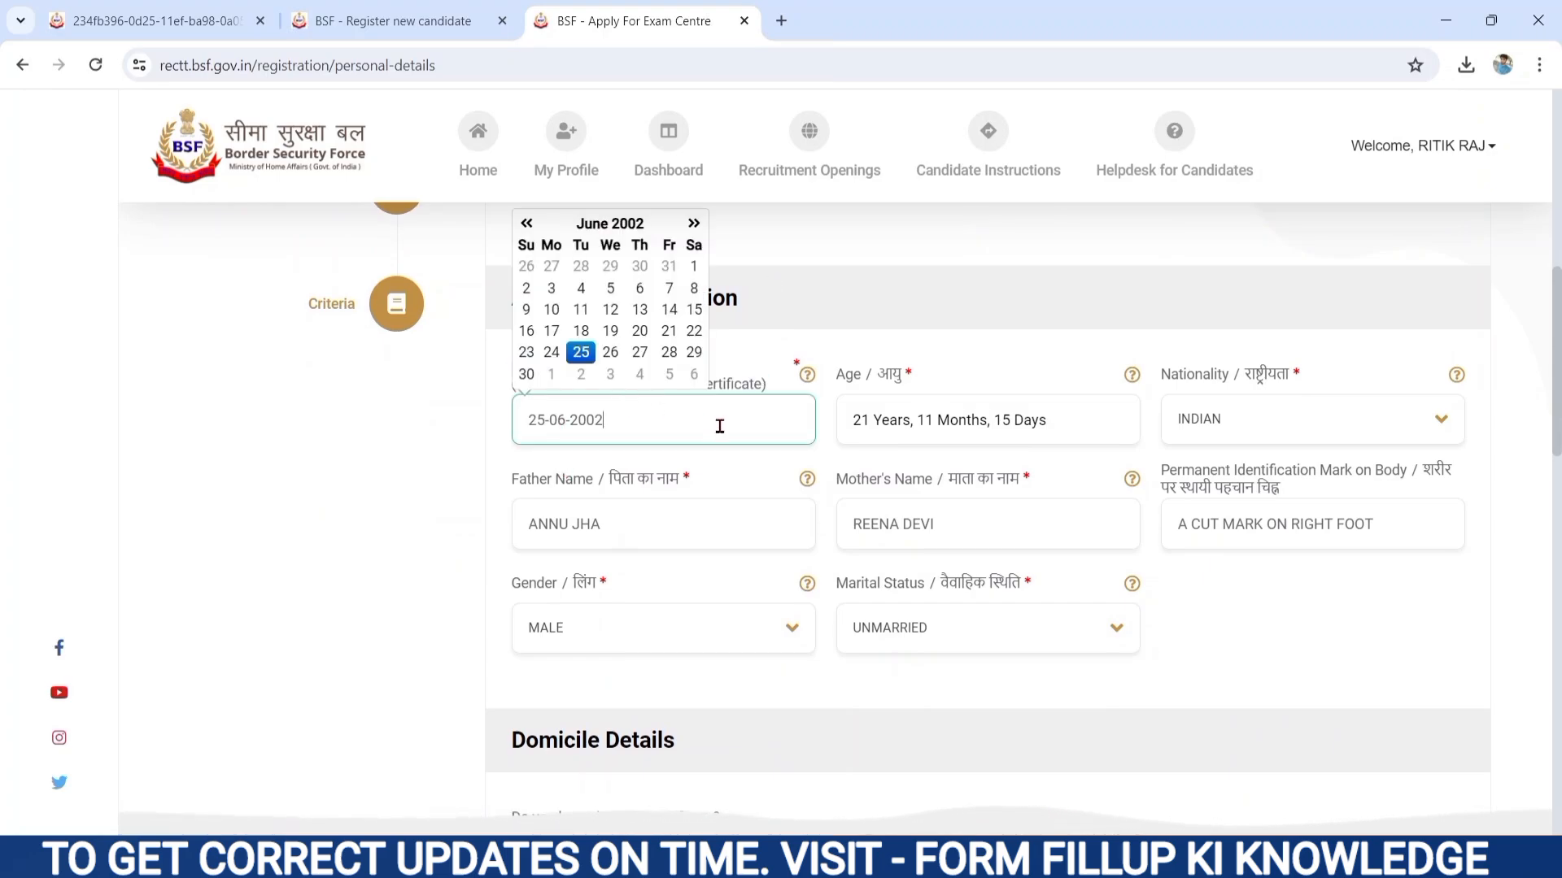
left_click(846, 368)
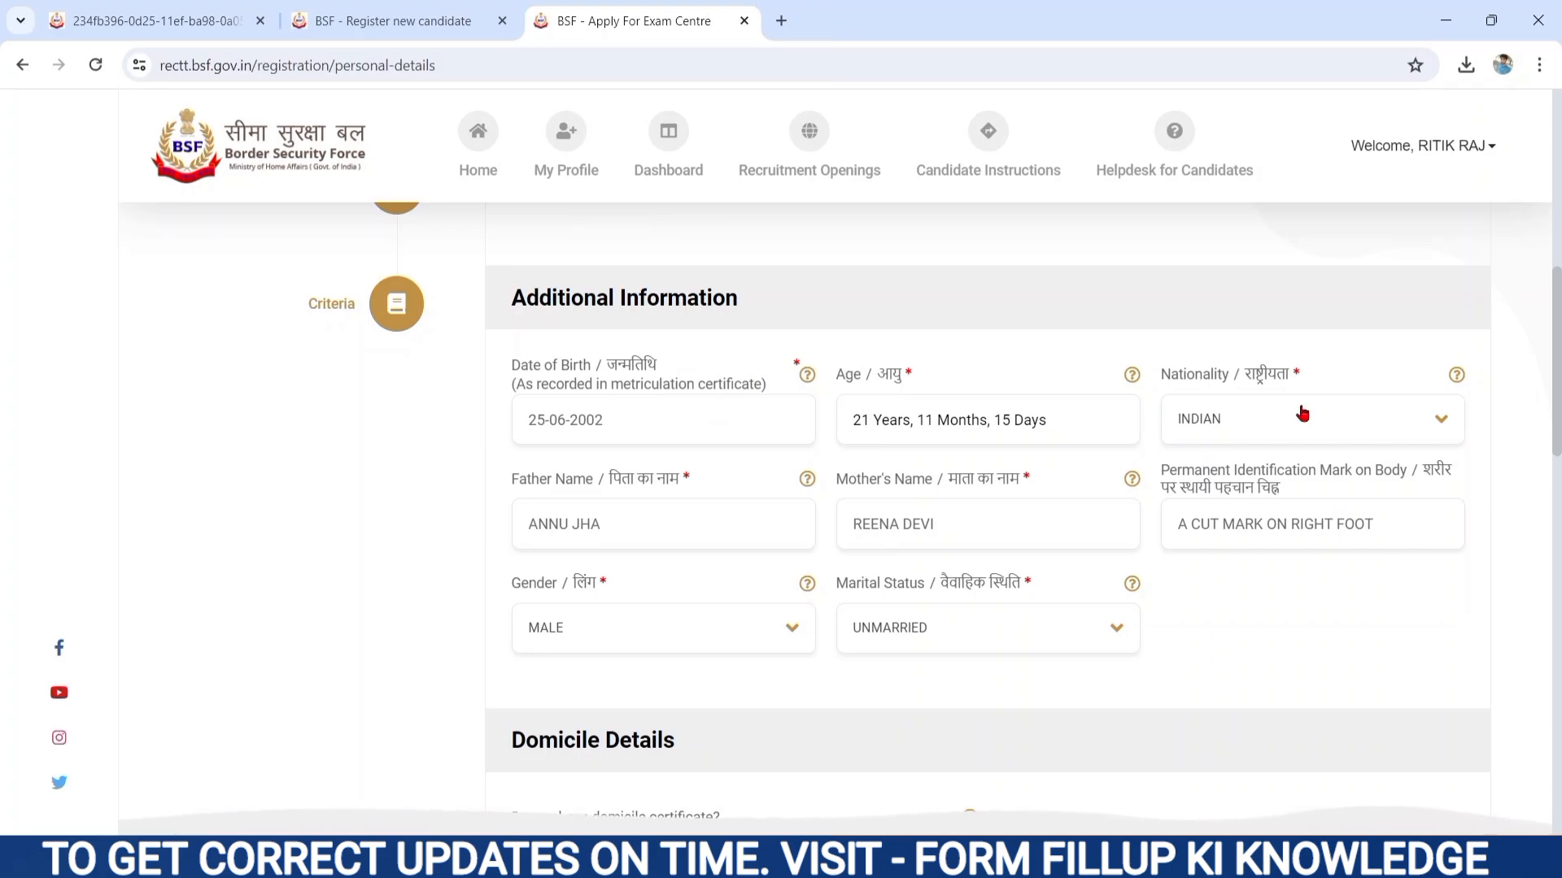
left_click_drag(1159, 373, 1295, 392)
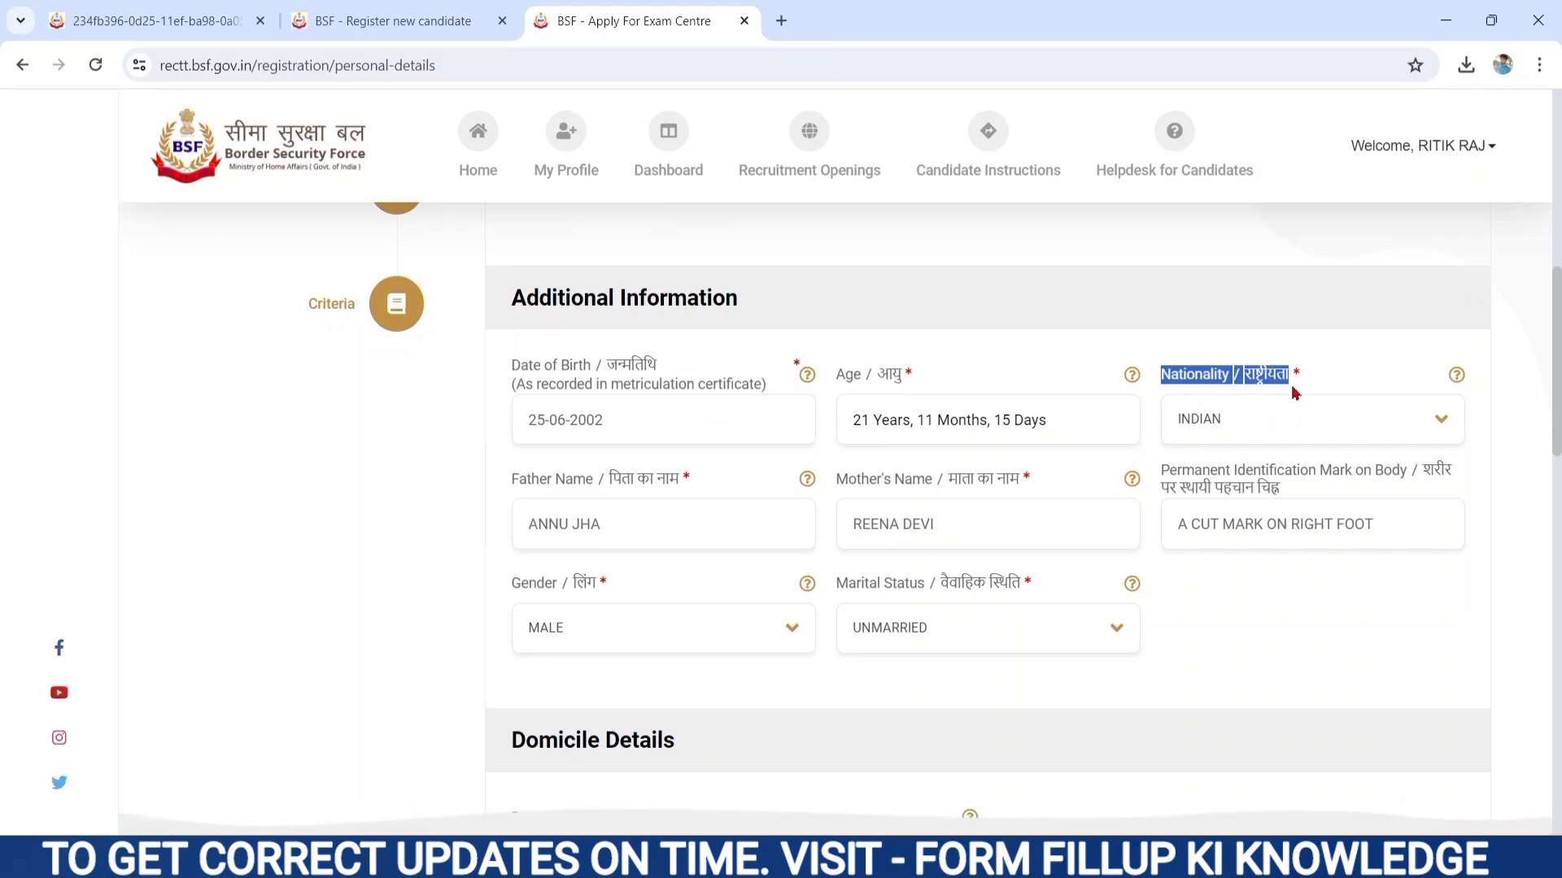
left_click(1219, 444)
left_click(1219, 444)
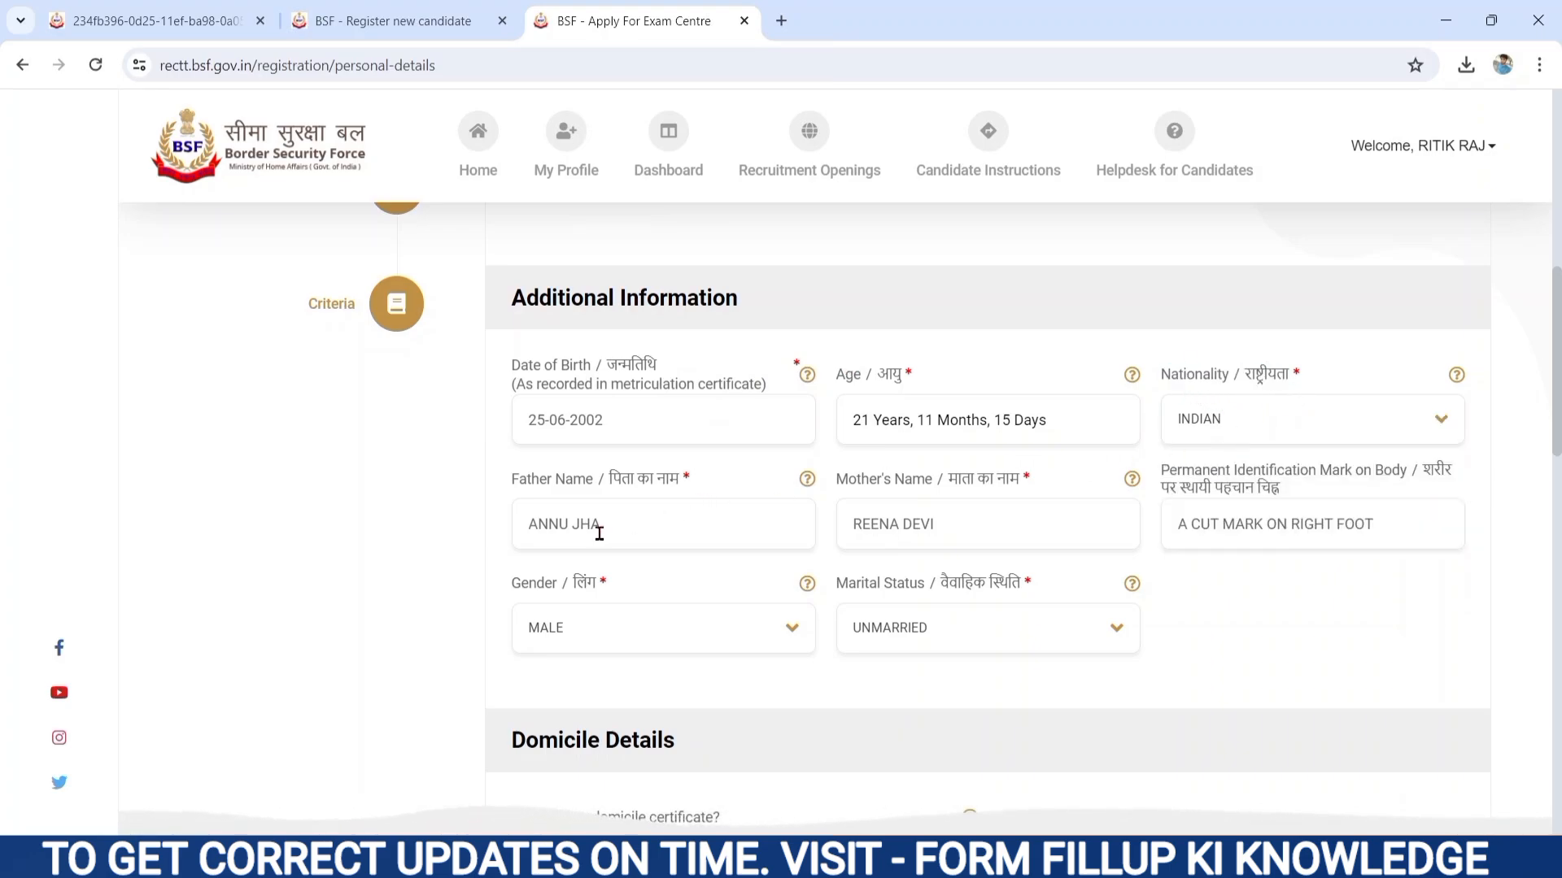
Step: Check the father's name, mother's name and permanent identification mark entries
left_click_drag(513, 479, 673, 494)
left_click(721, 519)
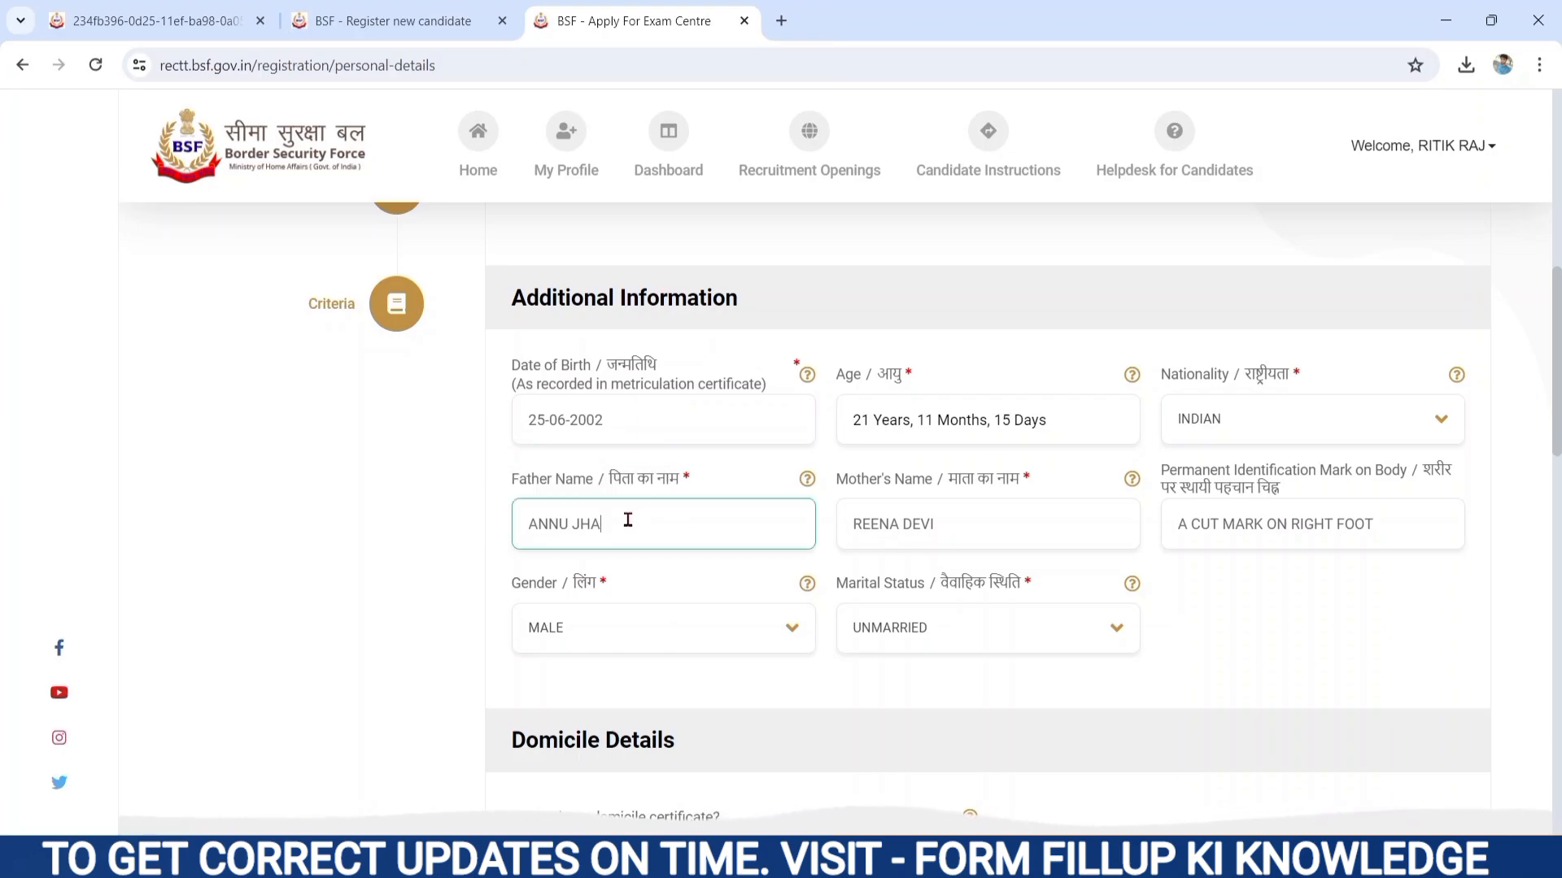
left_click_drag(837, 480, 994, 480)
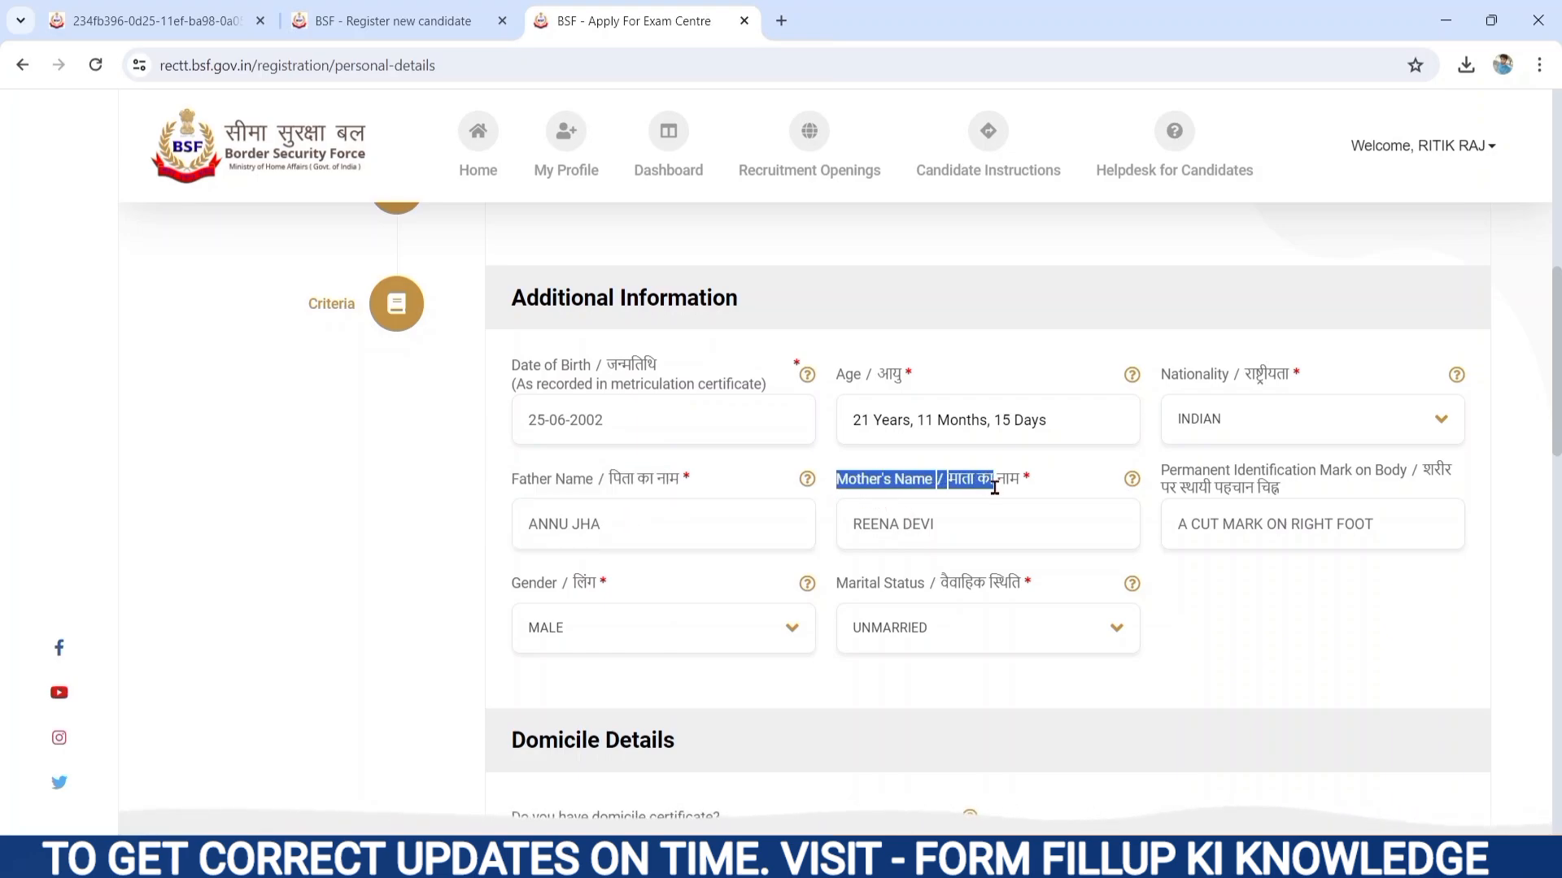
left_click(934, 526)
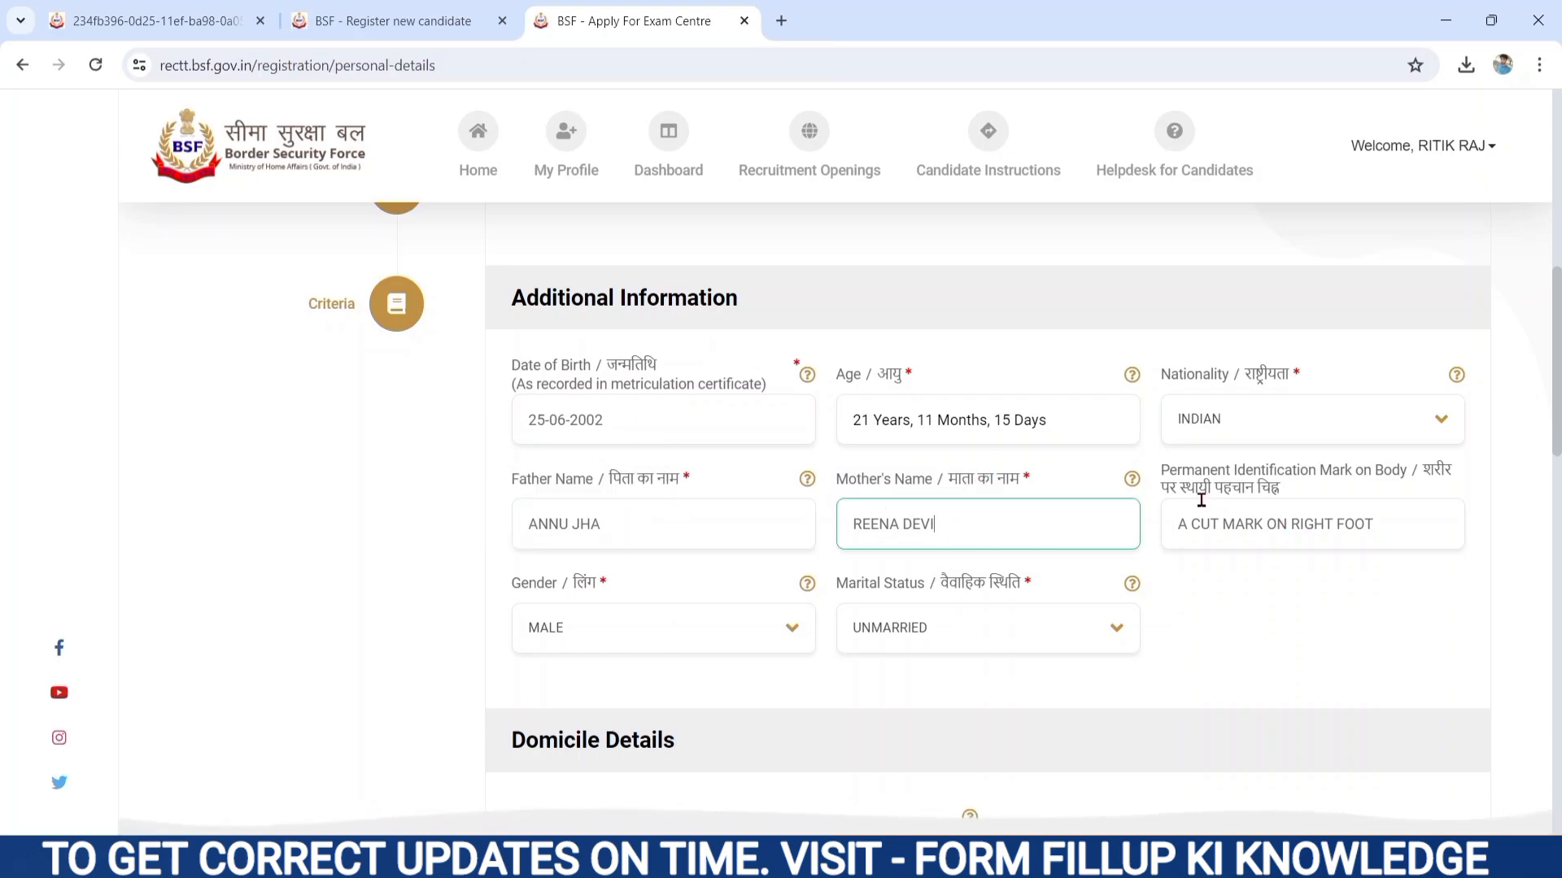
left_click_drag(1162, 477, 1293, 509)
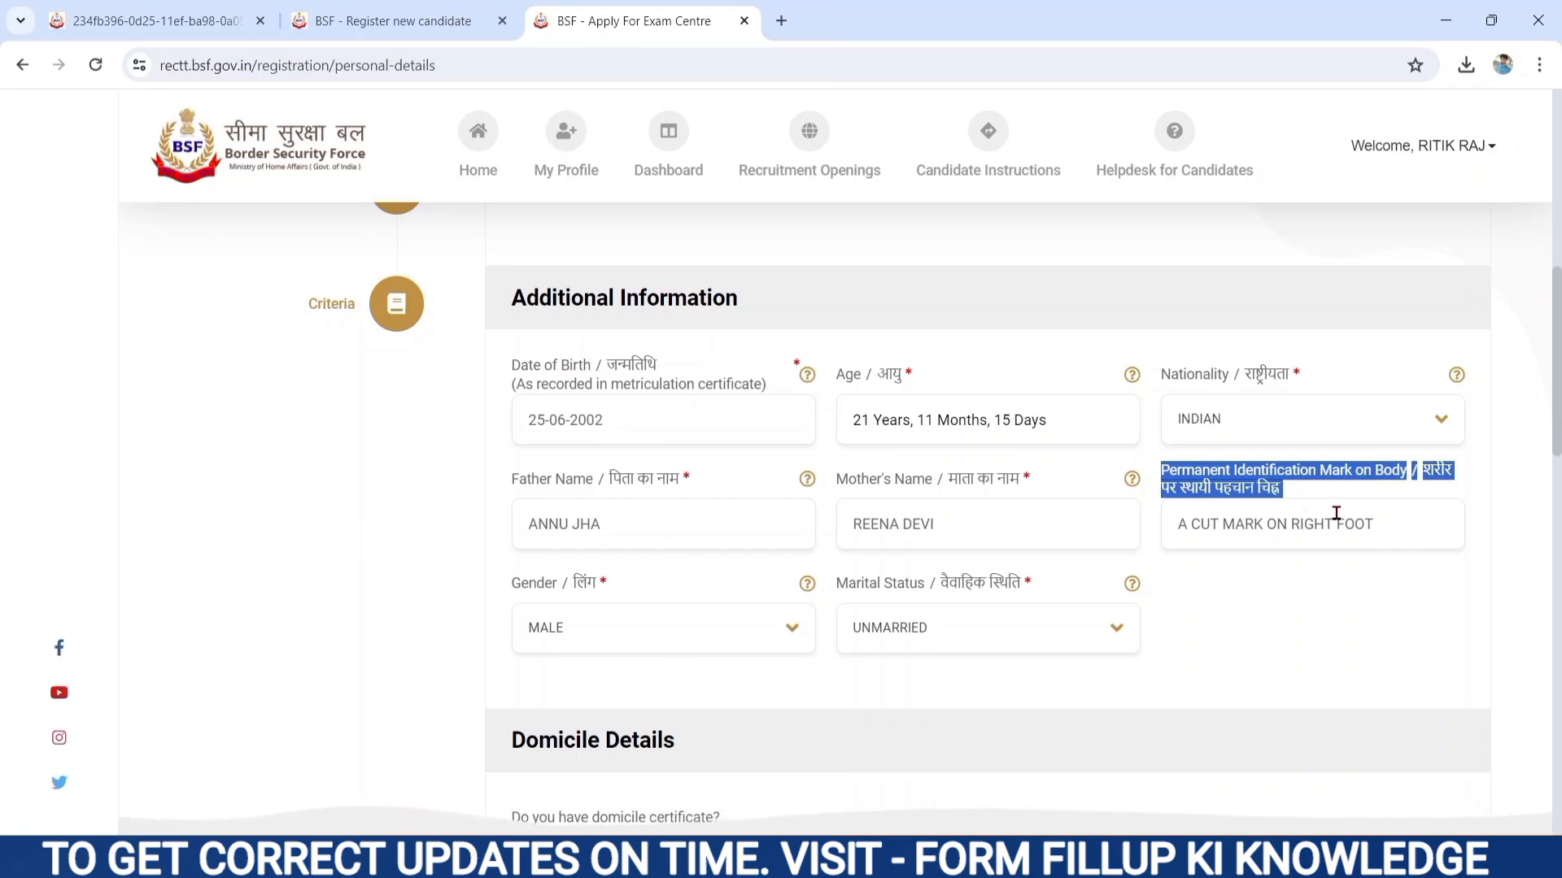
left_click(1425, 537)
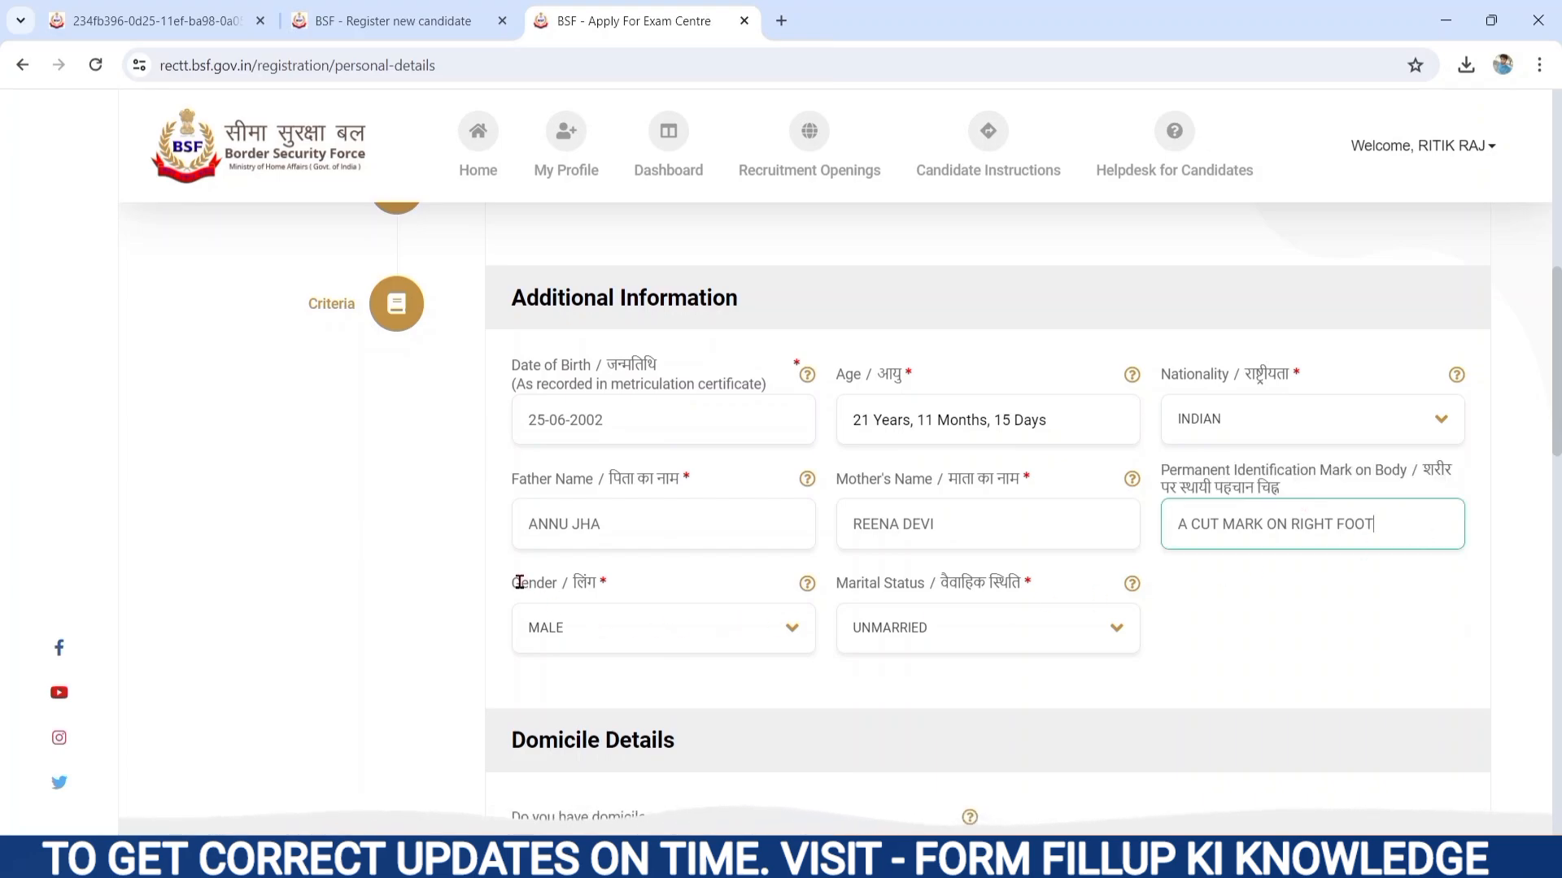
Step: Set the candidate's gender to MALE and the marital status to UNMARRIED
left_click_drag(514, 579, 603, 606)
left_click(590, 624)
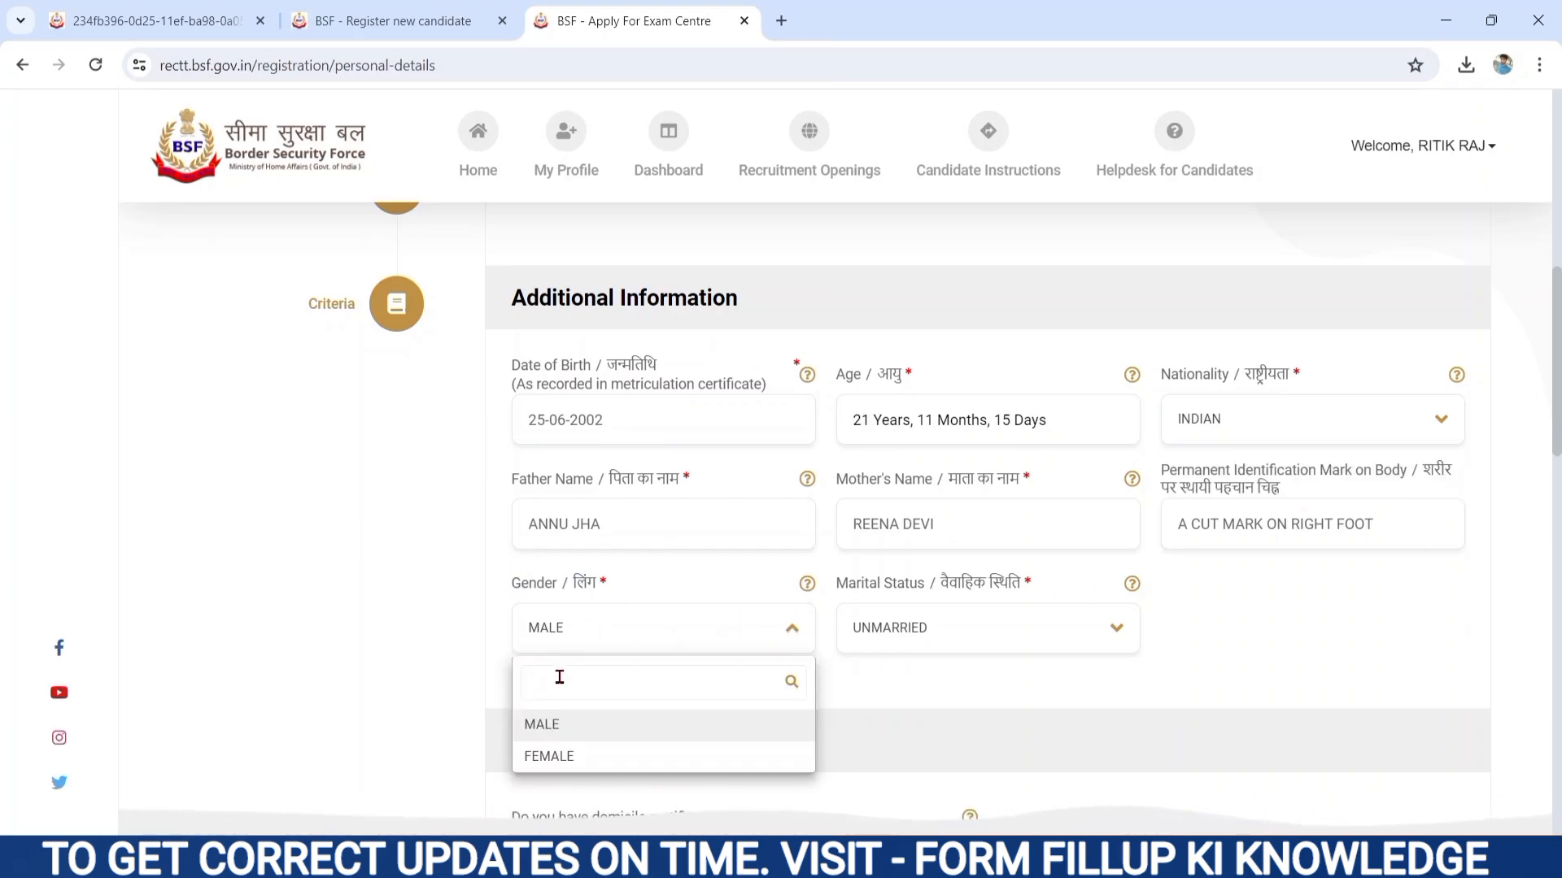
left_click(540, 726)
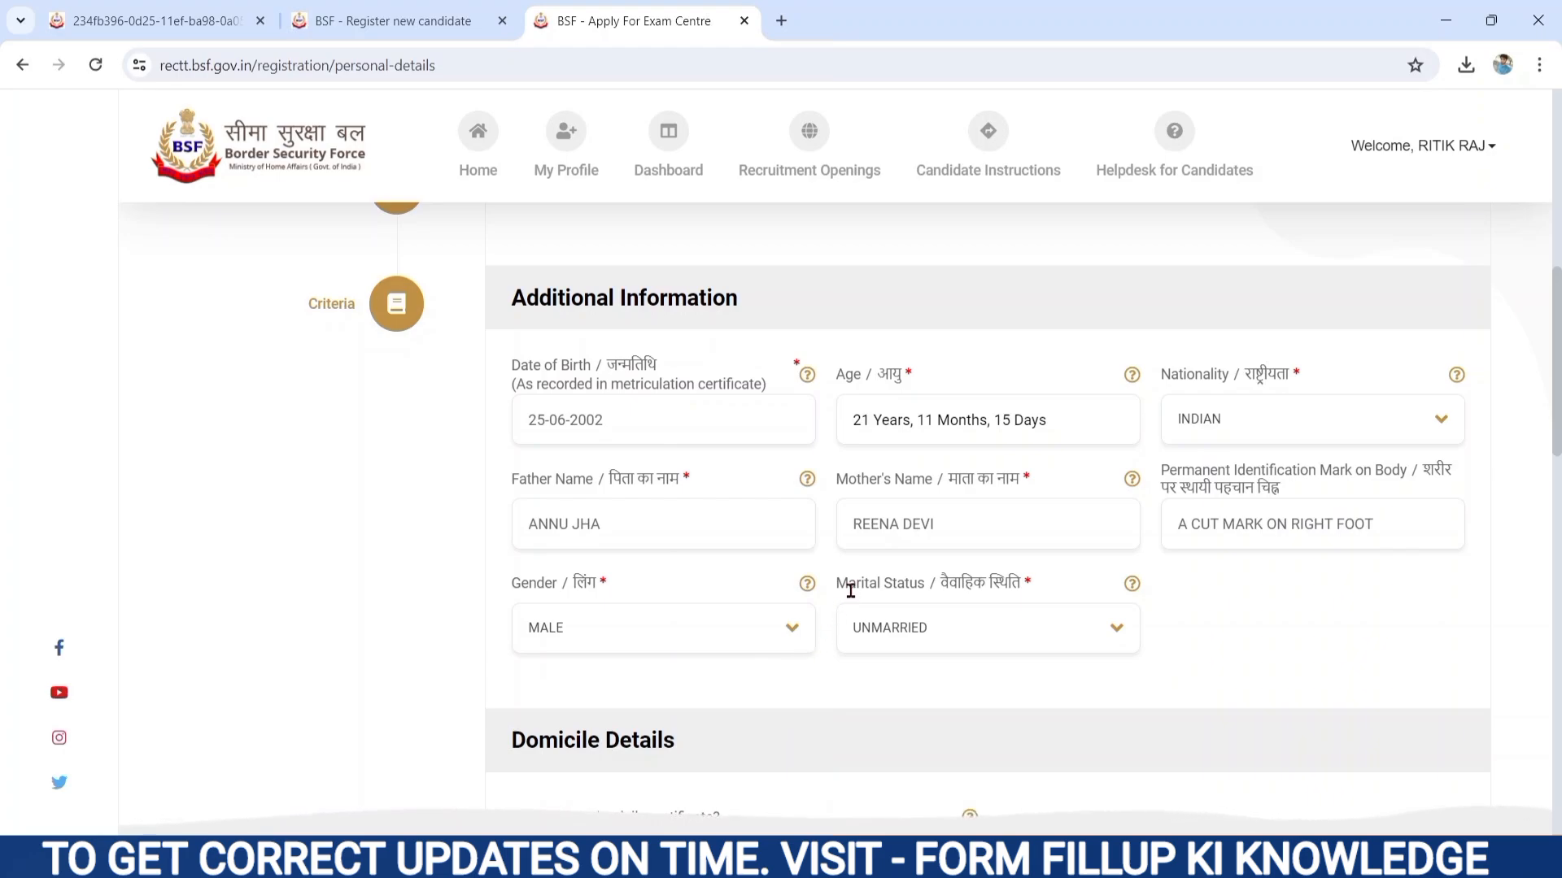
left_click(929, 635)
left_click(872, 760)
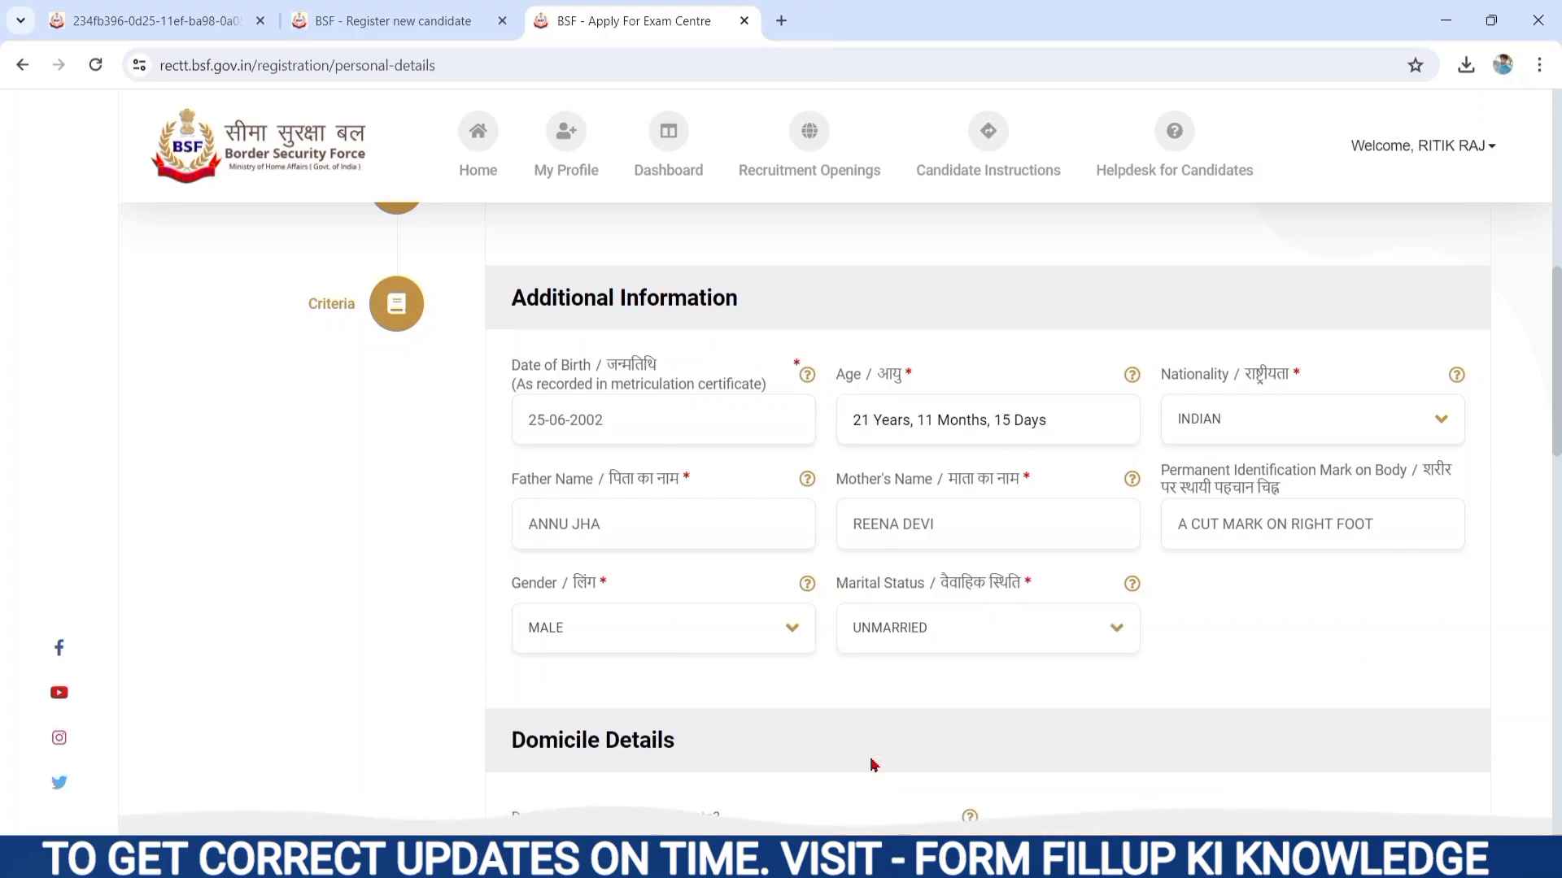
Step: Answer Yes to having a domicile certificate, choose BIHAR as the issuing state, and go to the domicile certificate number field
scroll(821, 718, "down", 5)
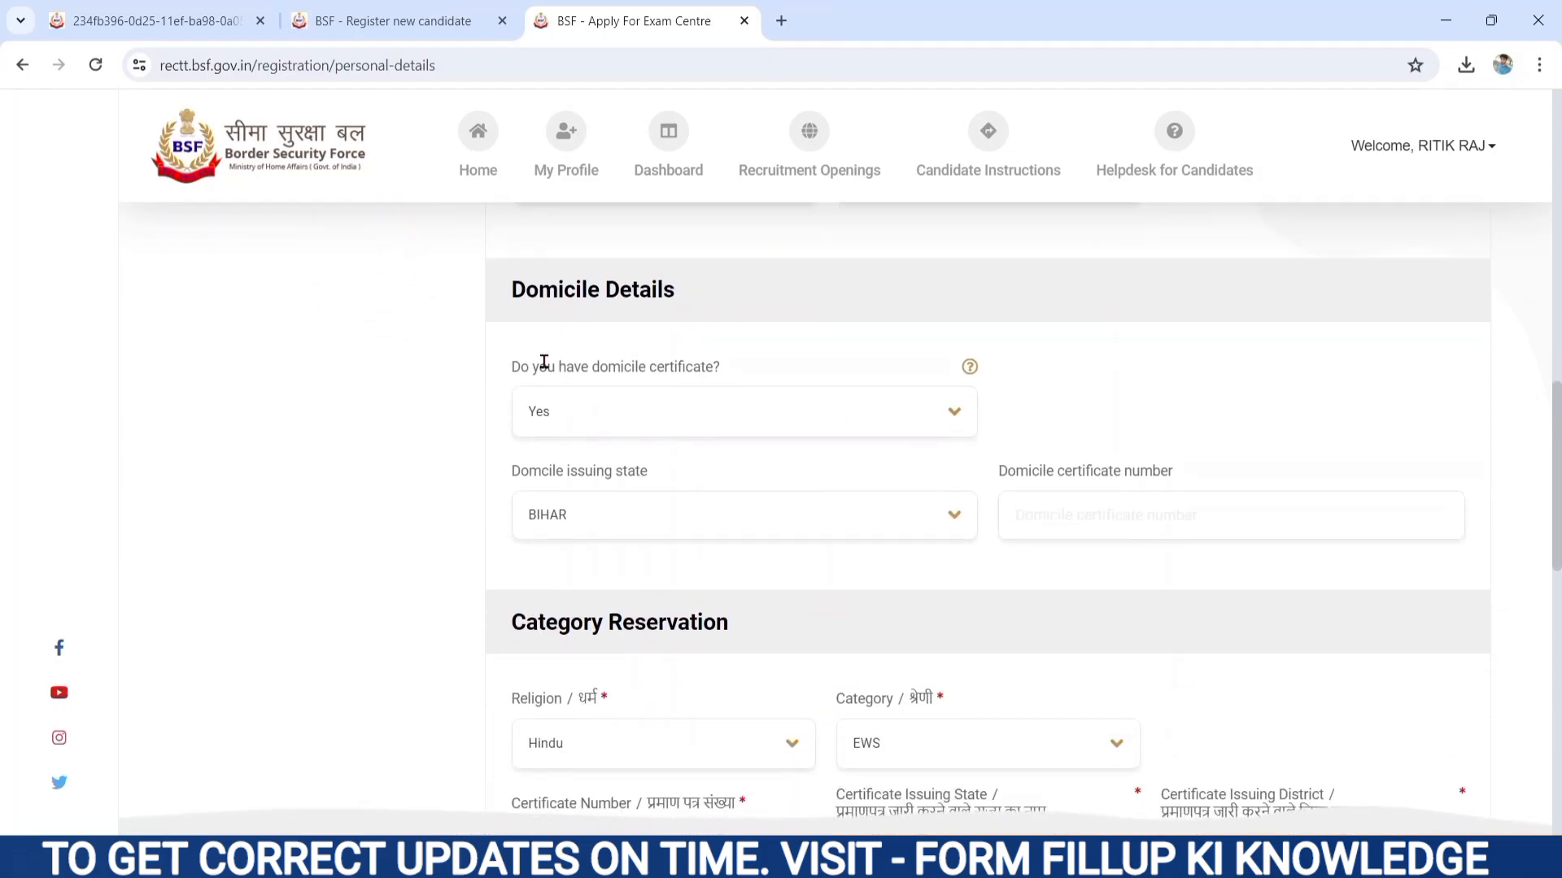
left_click_drag(513, 370, 709, 381)
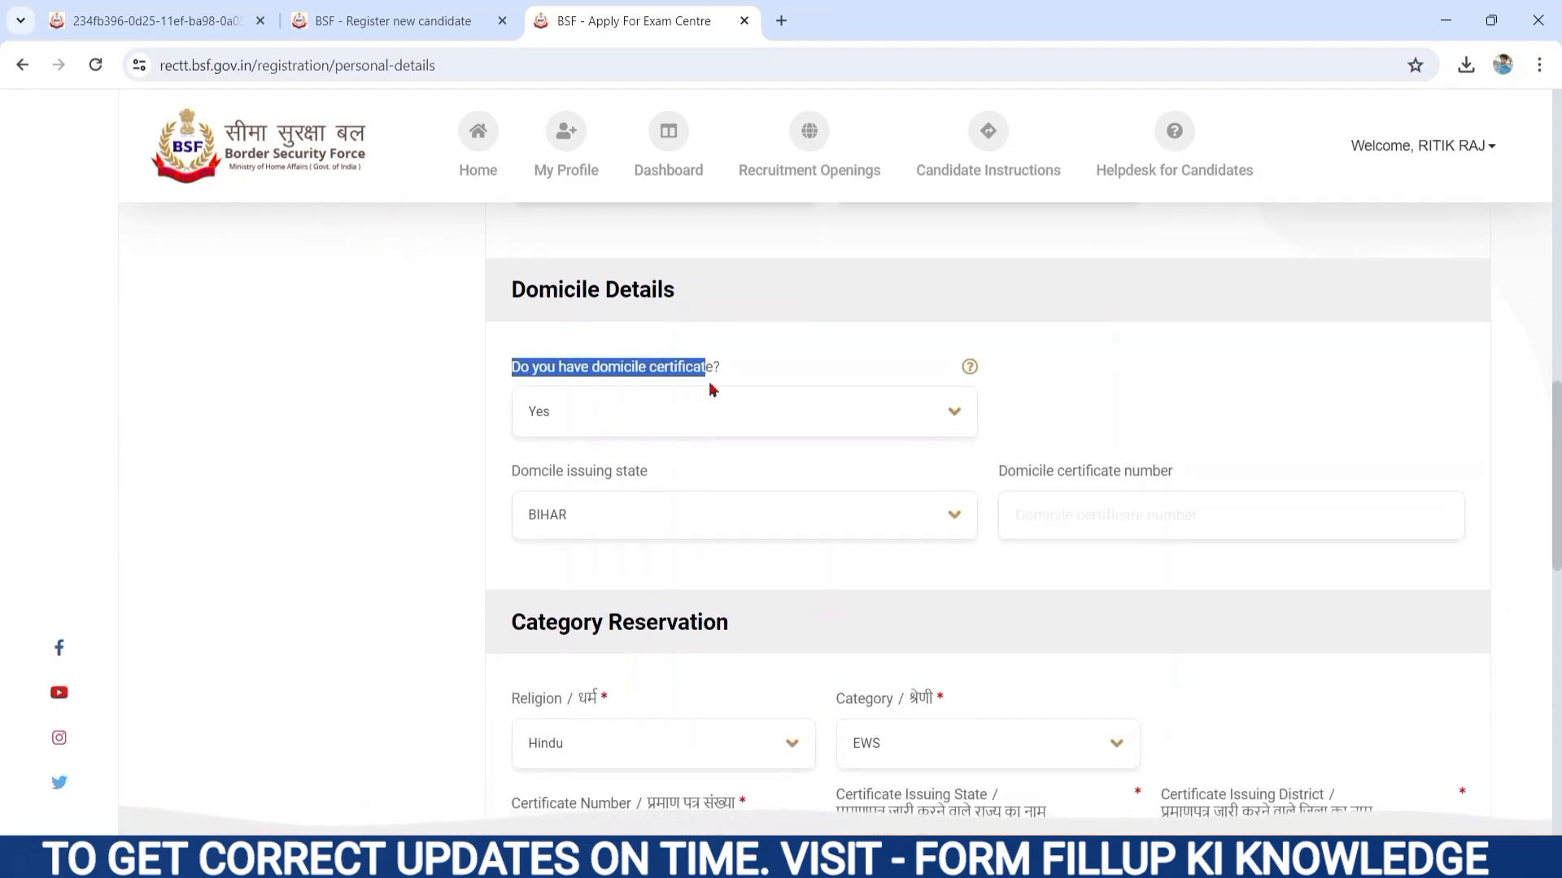
left_click(622, 410)
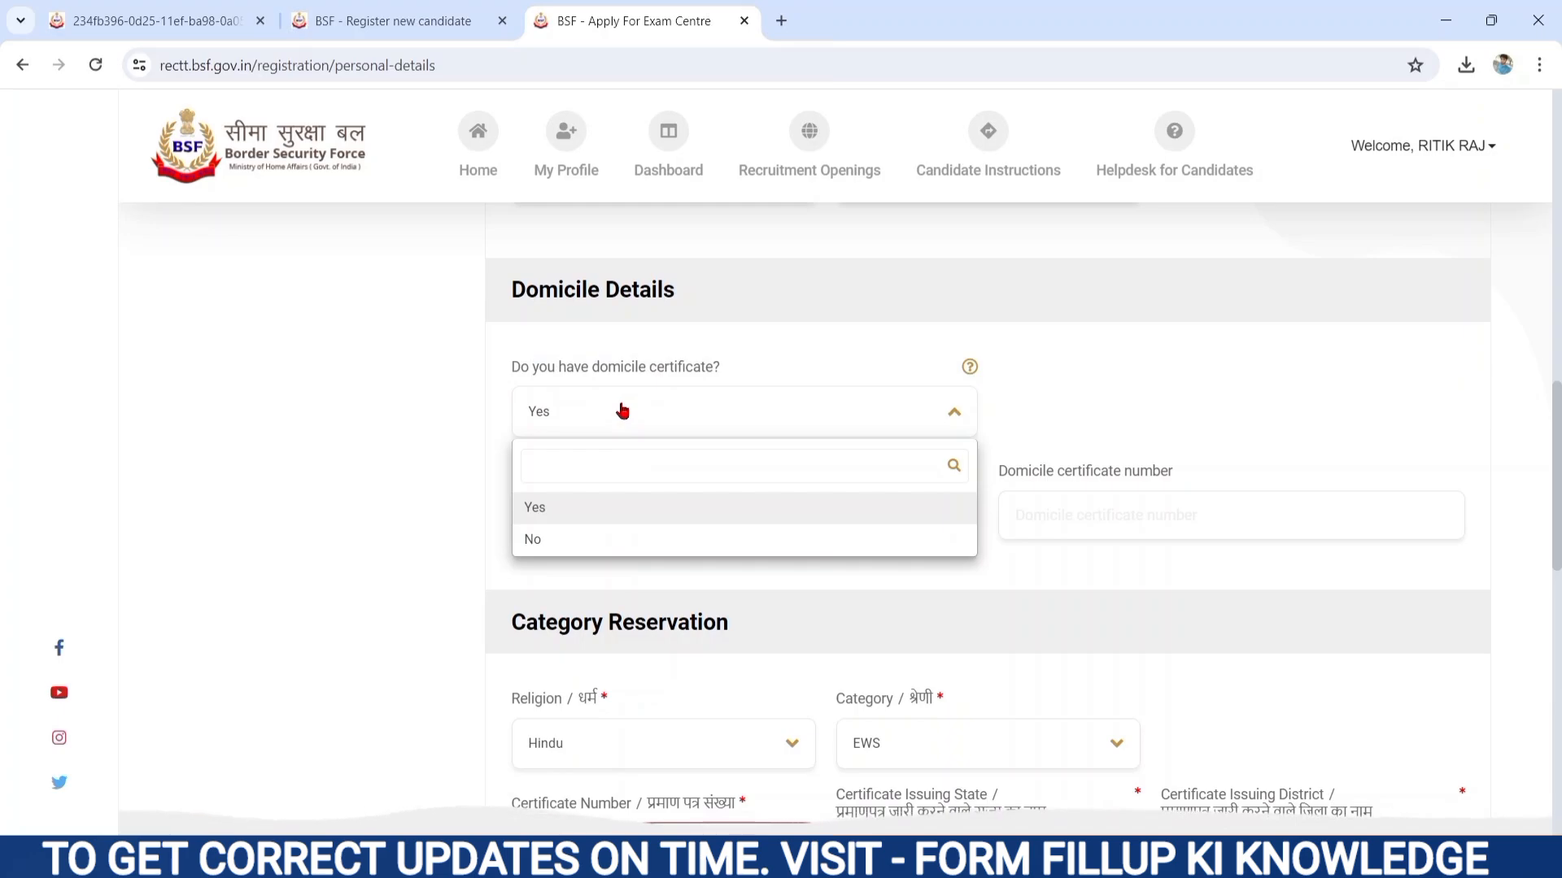
left_click(536, 508)
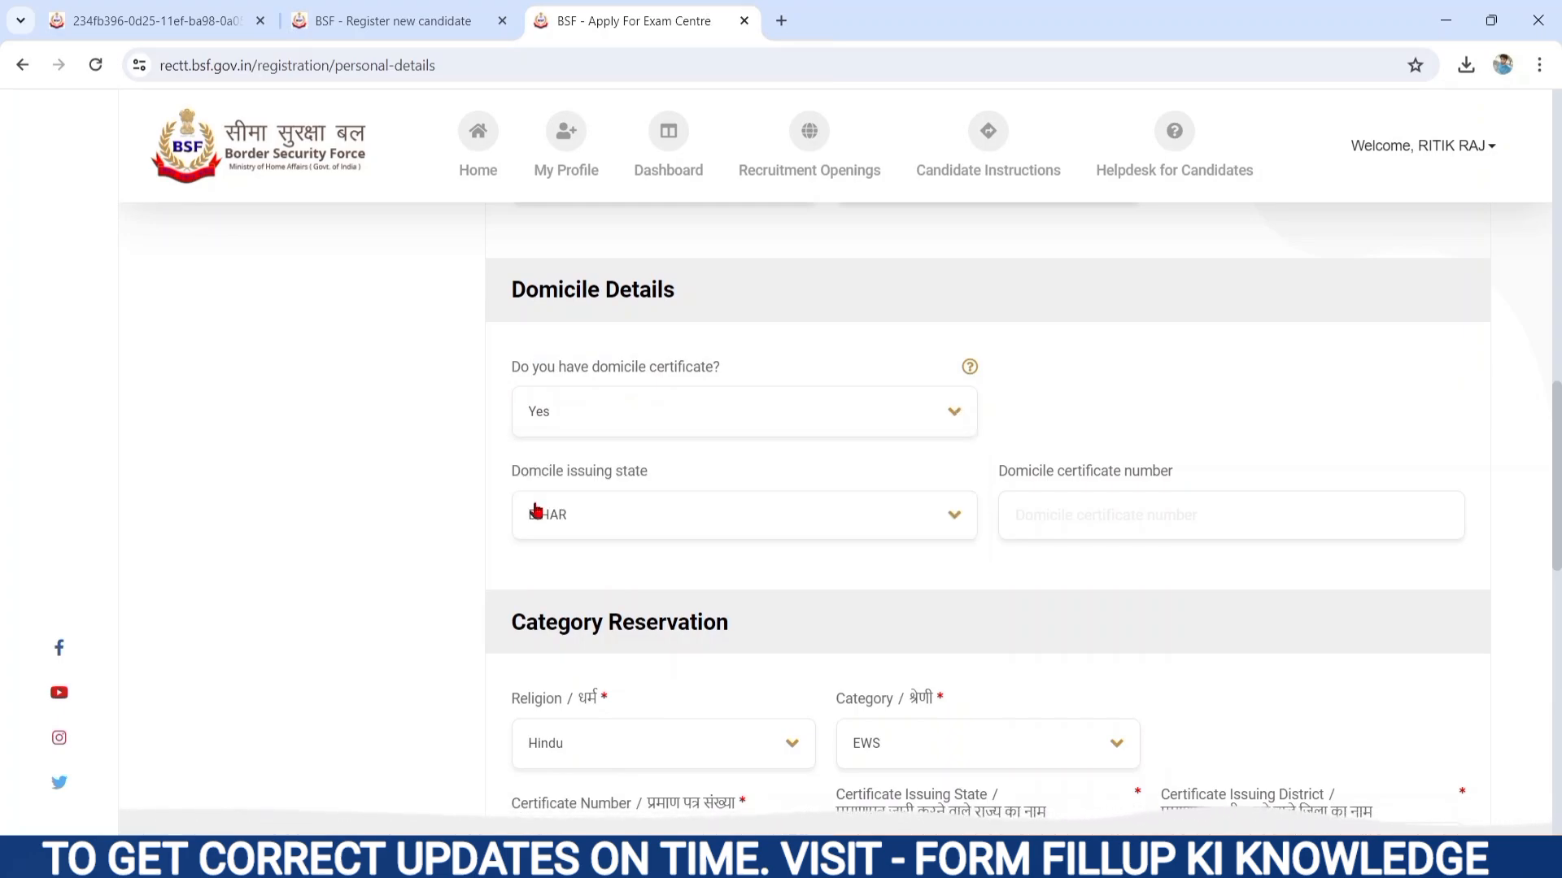
left_click_drag(513, 482, 655, 495)
left_click(584, 537)
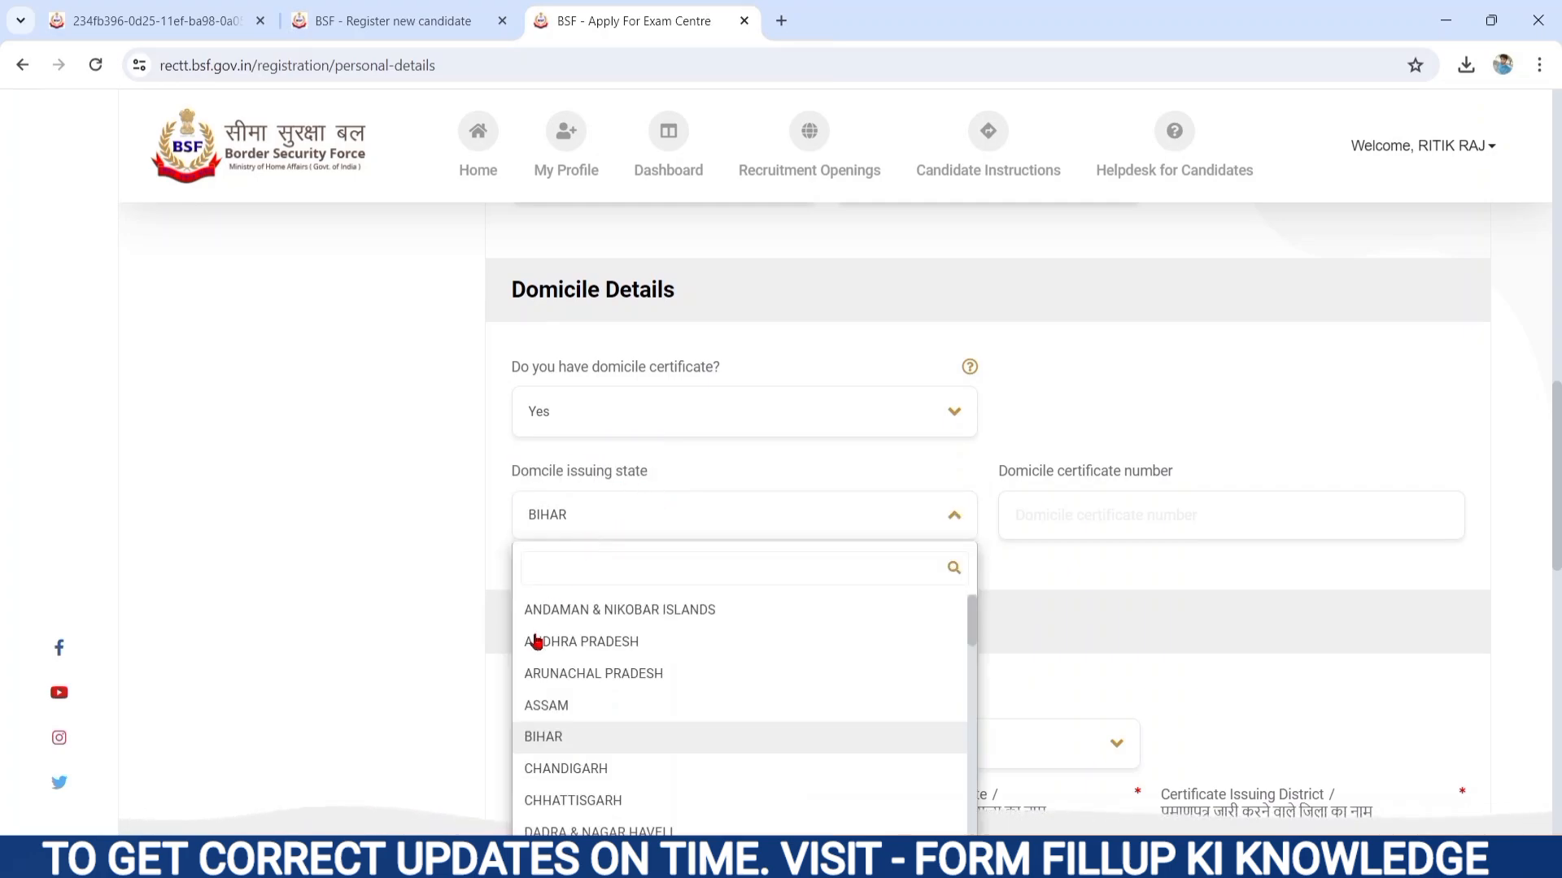
left_click(534, 735)
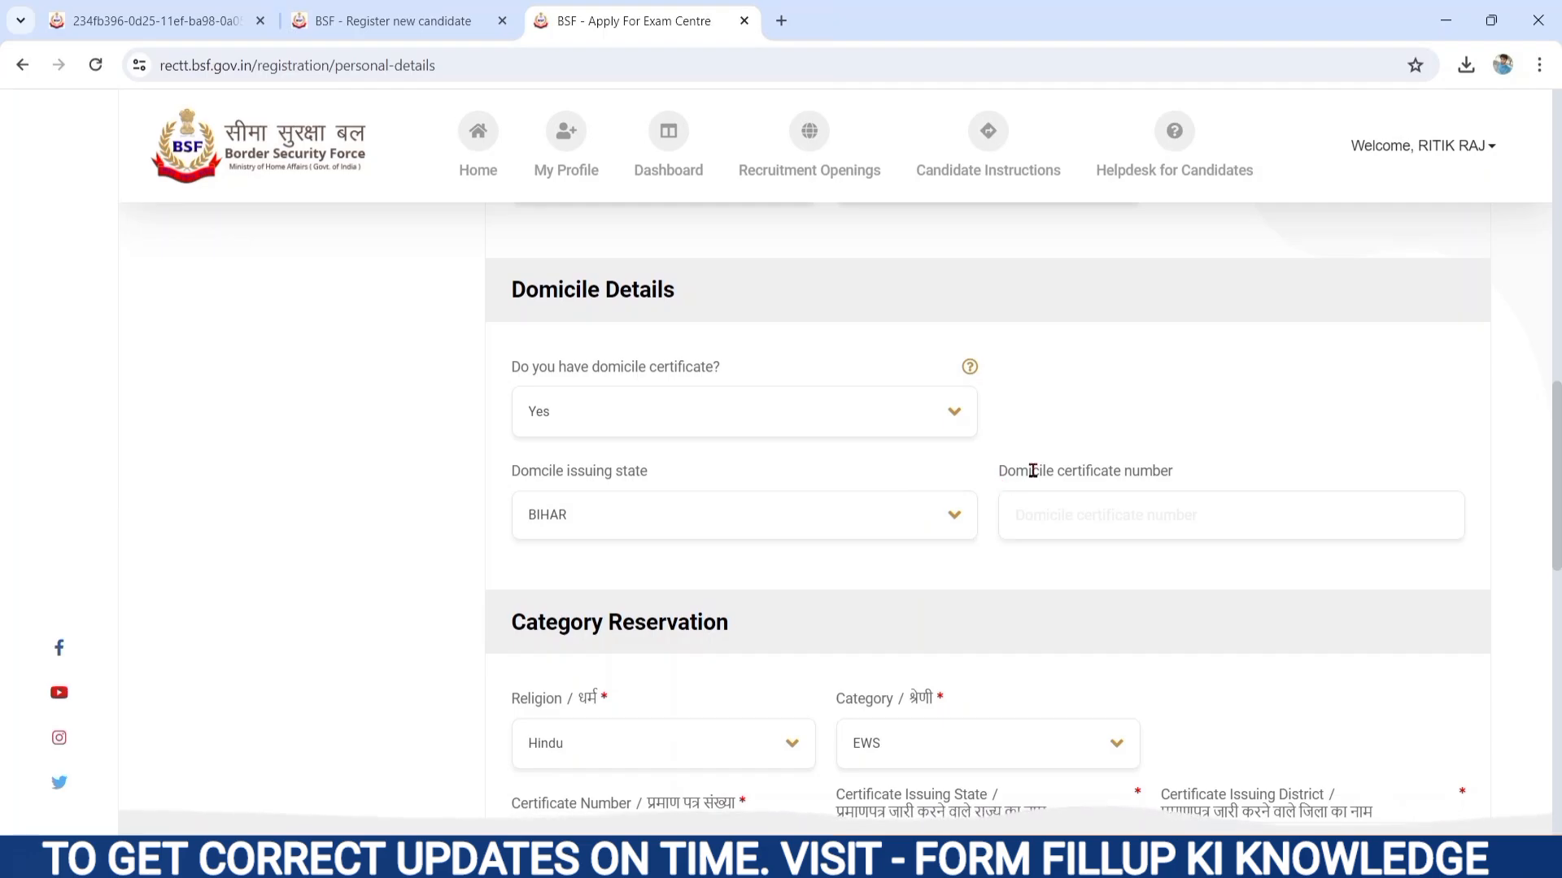
left_click_drag(1032, 471, 1206, 486)
left_click(1111, 522)
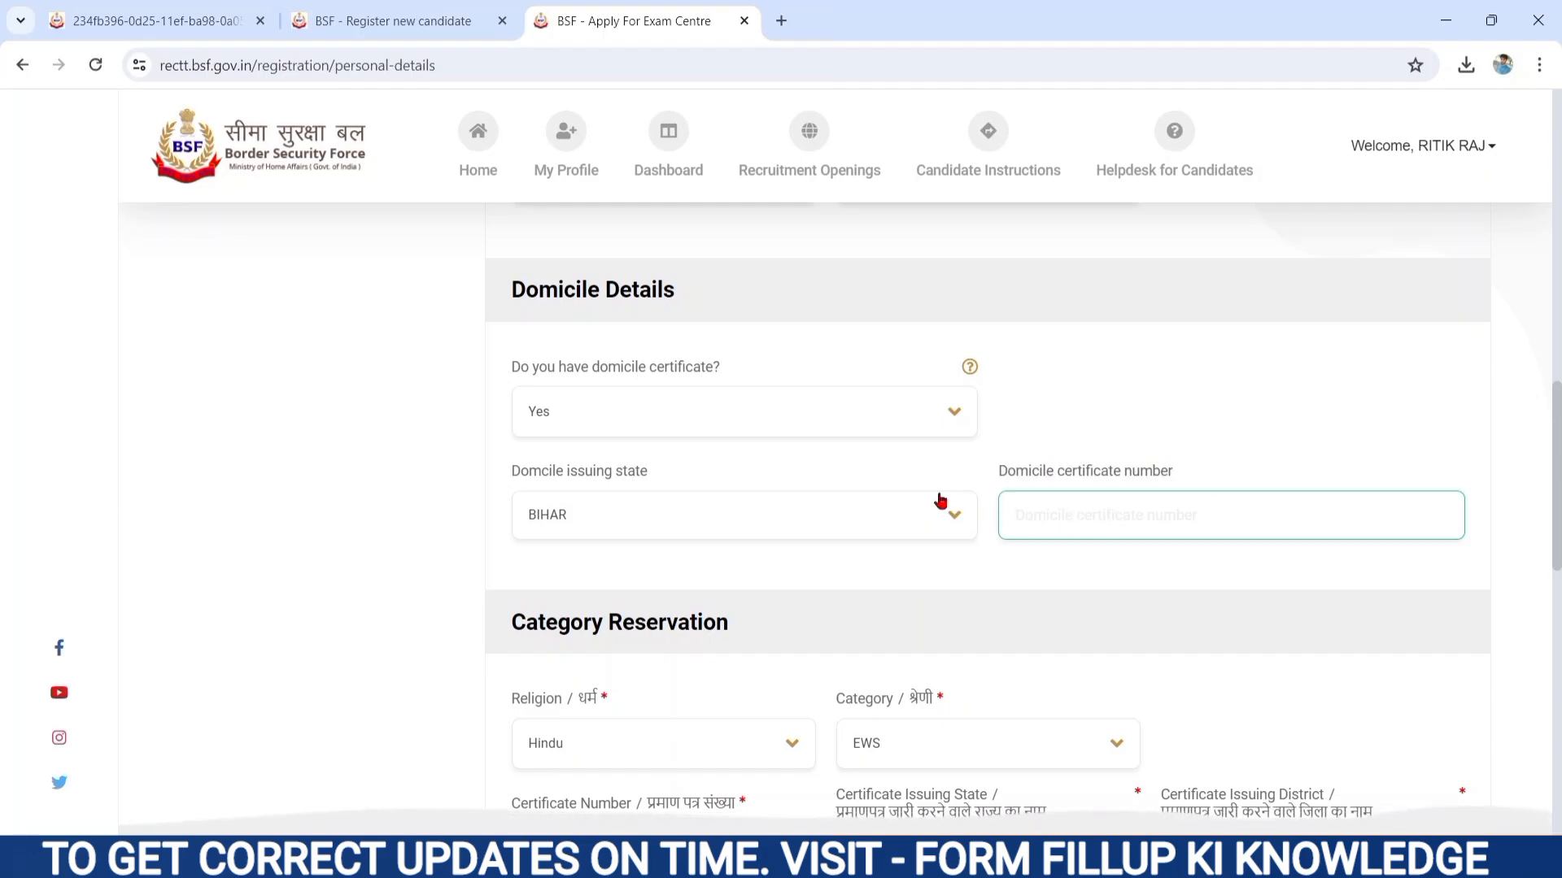
Step: Switch the domicile certificate answer to No and back to Yes
left_click(802, 418)
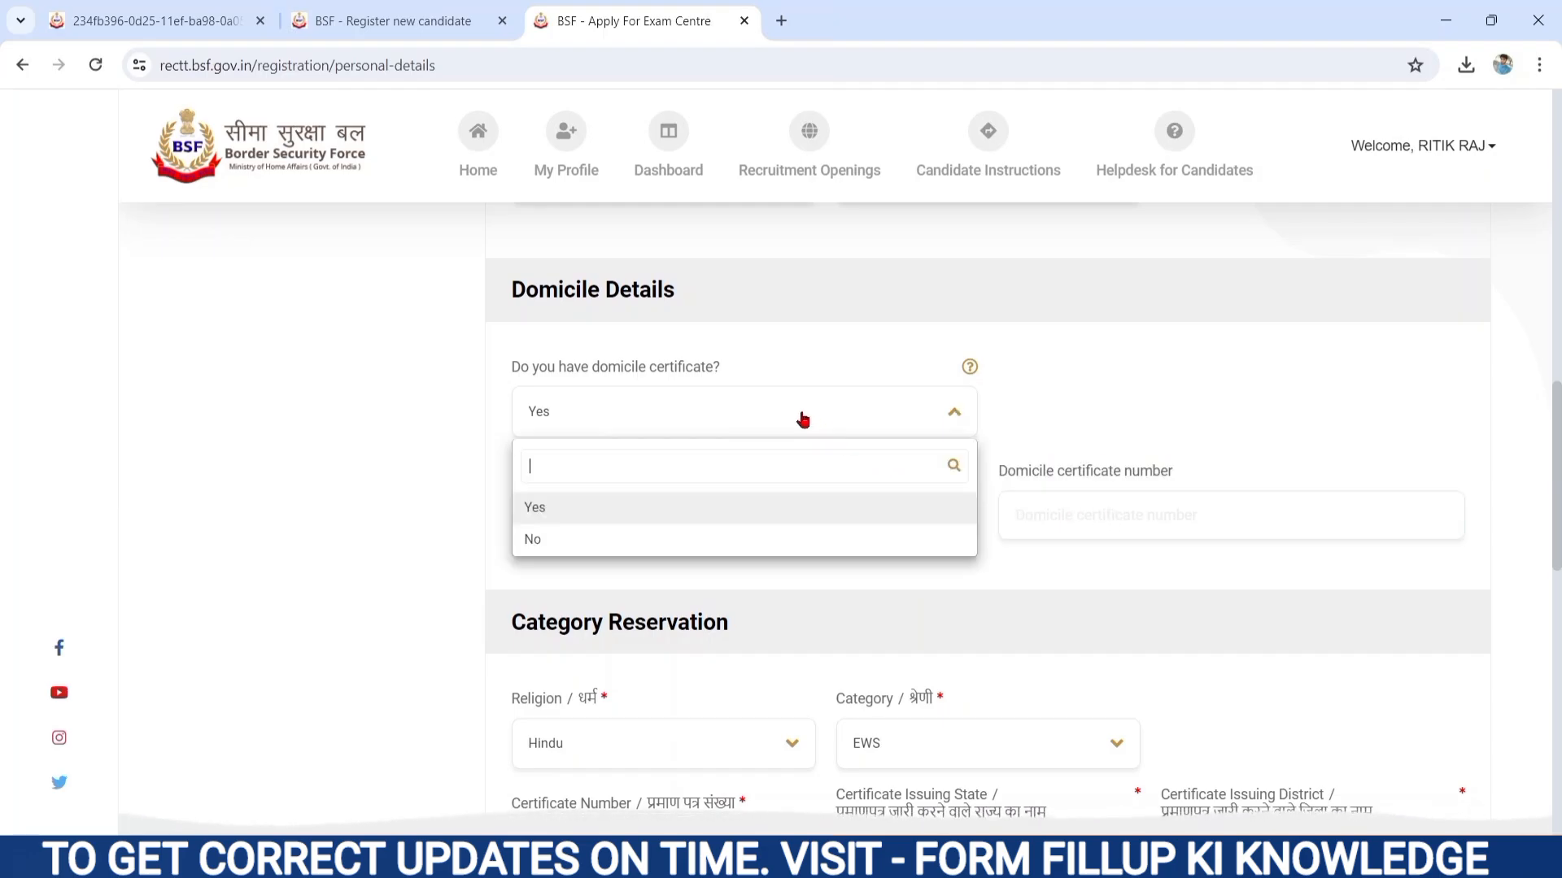
left_click(565, 540)
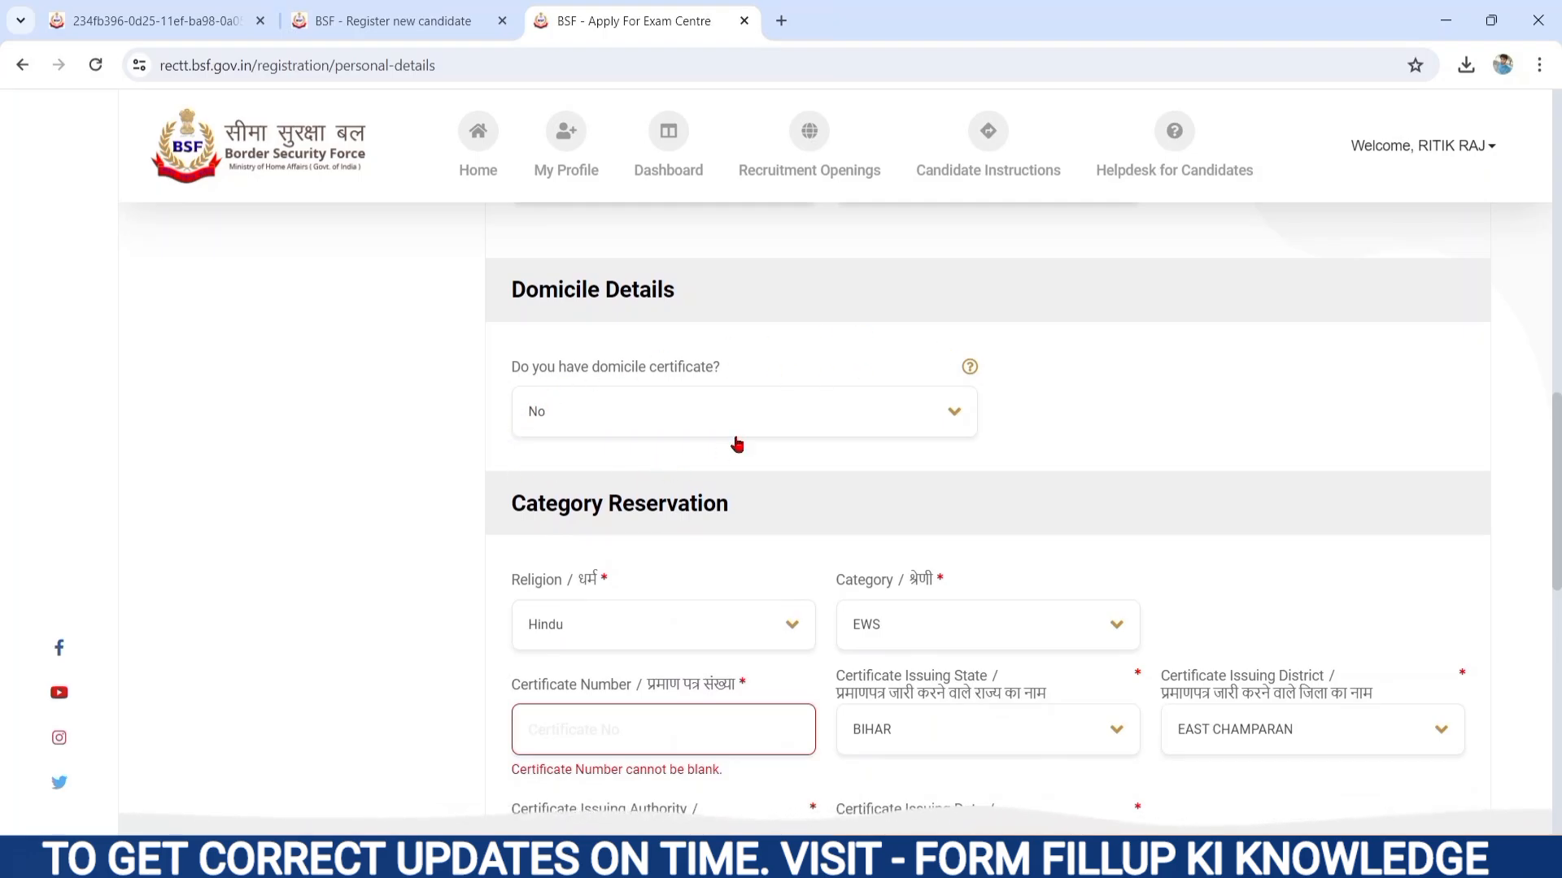
left_click(767, 412)
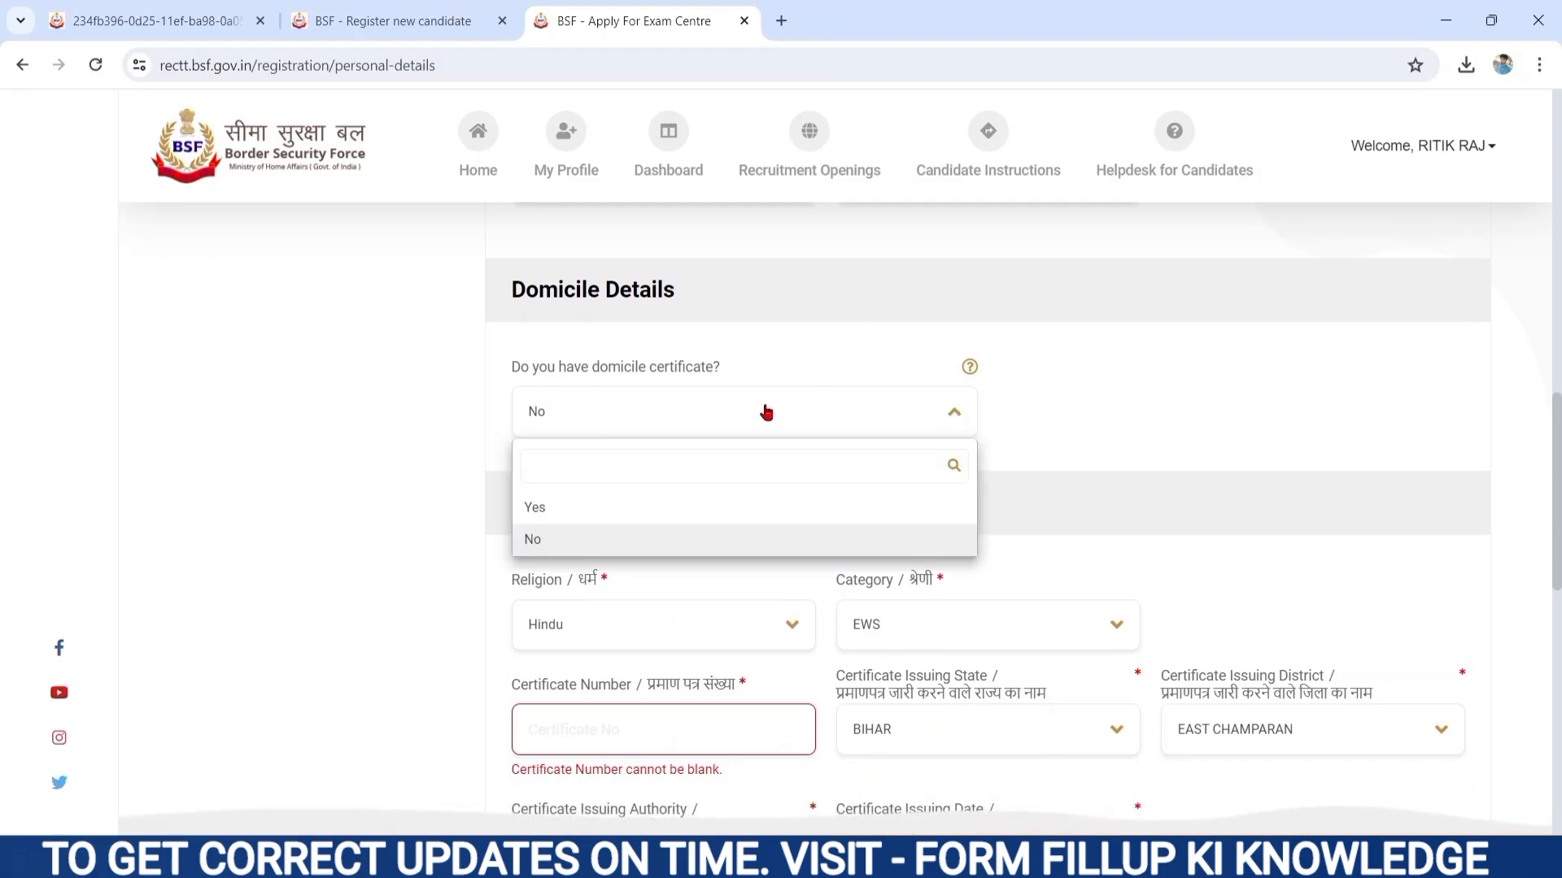
left_click(532, 507)
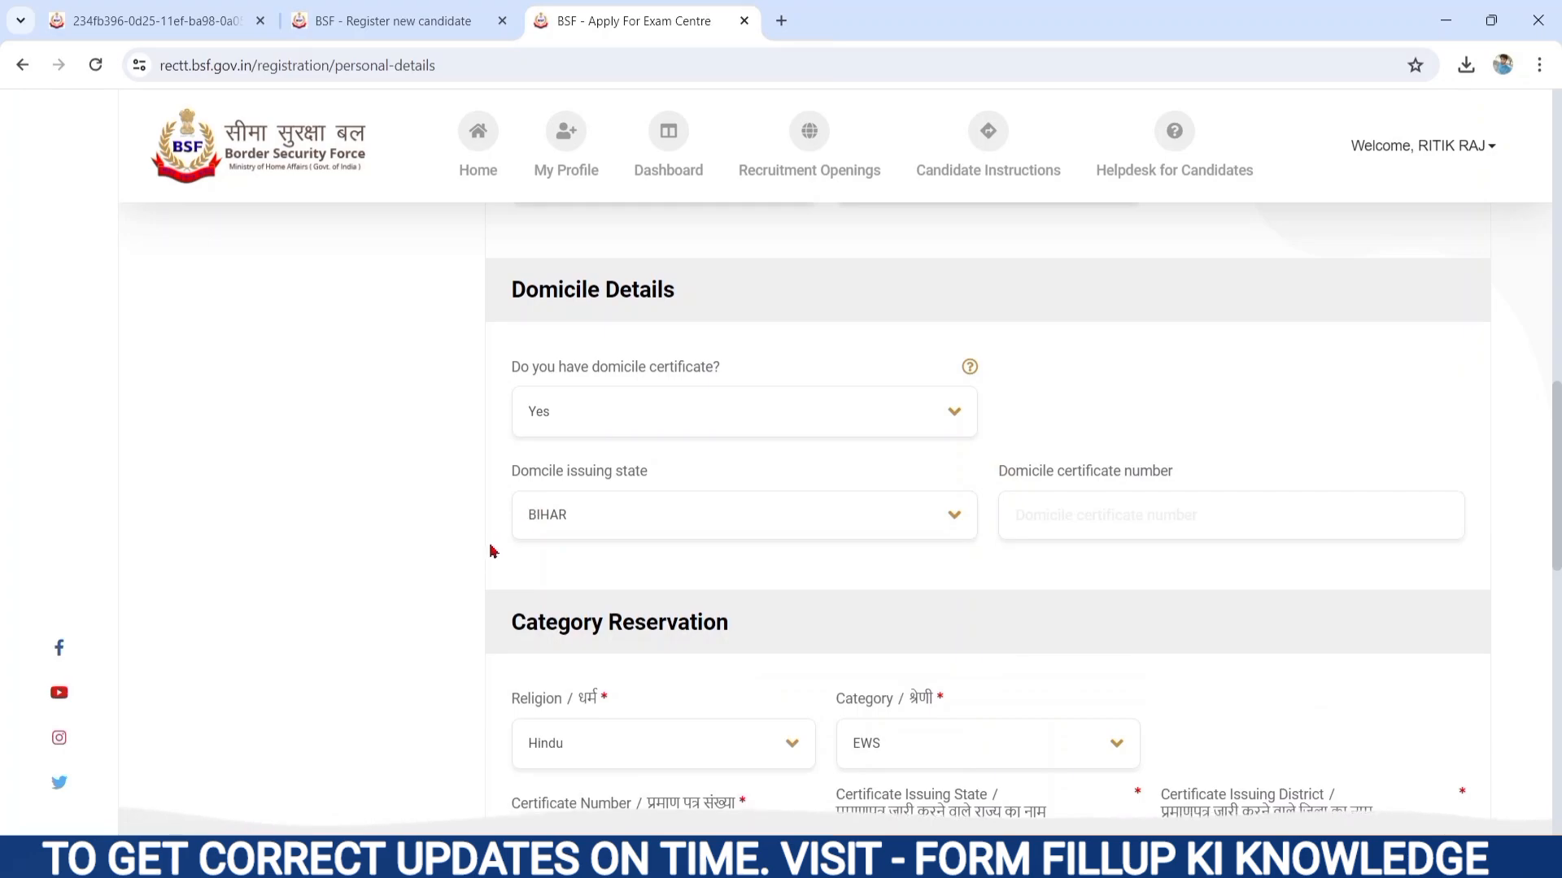
Step: Check the religion options in the Category Reservation section and set the category to EWS
scroll(489, 561, "down", 2)
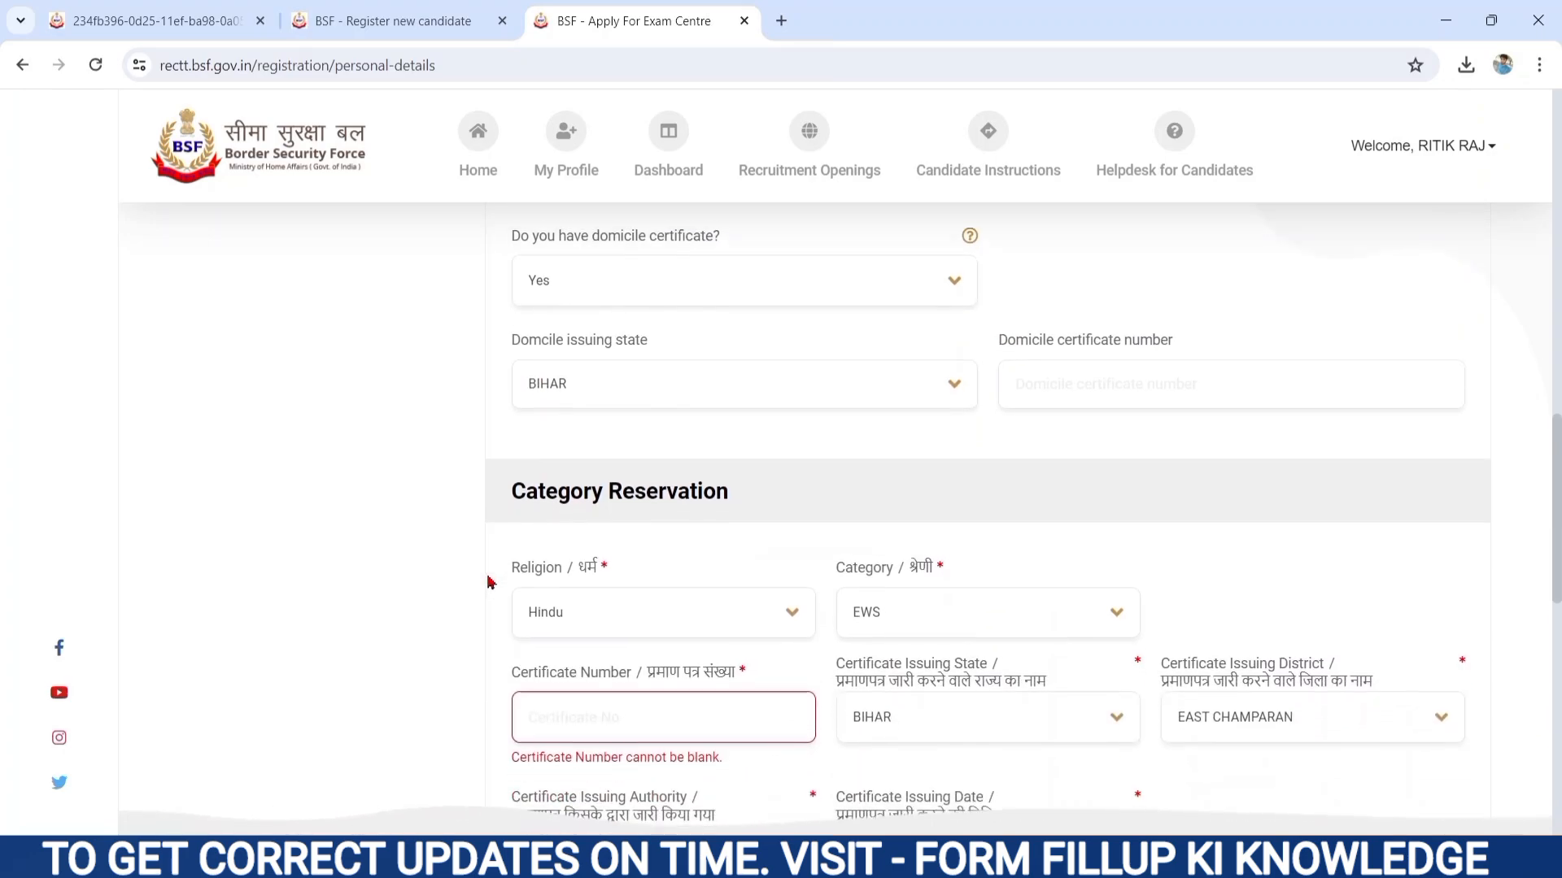
scroll(489, 582, "down", 3)
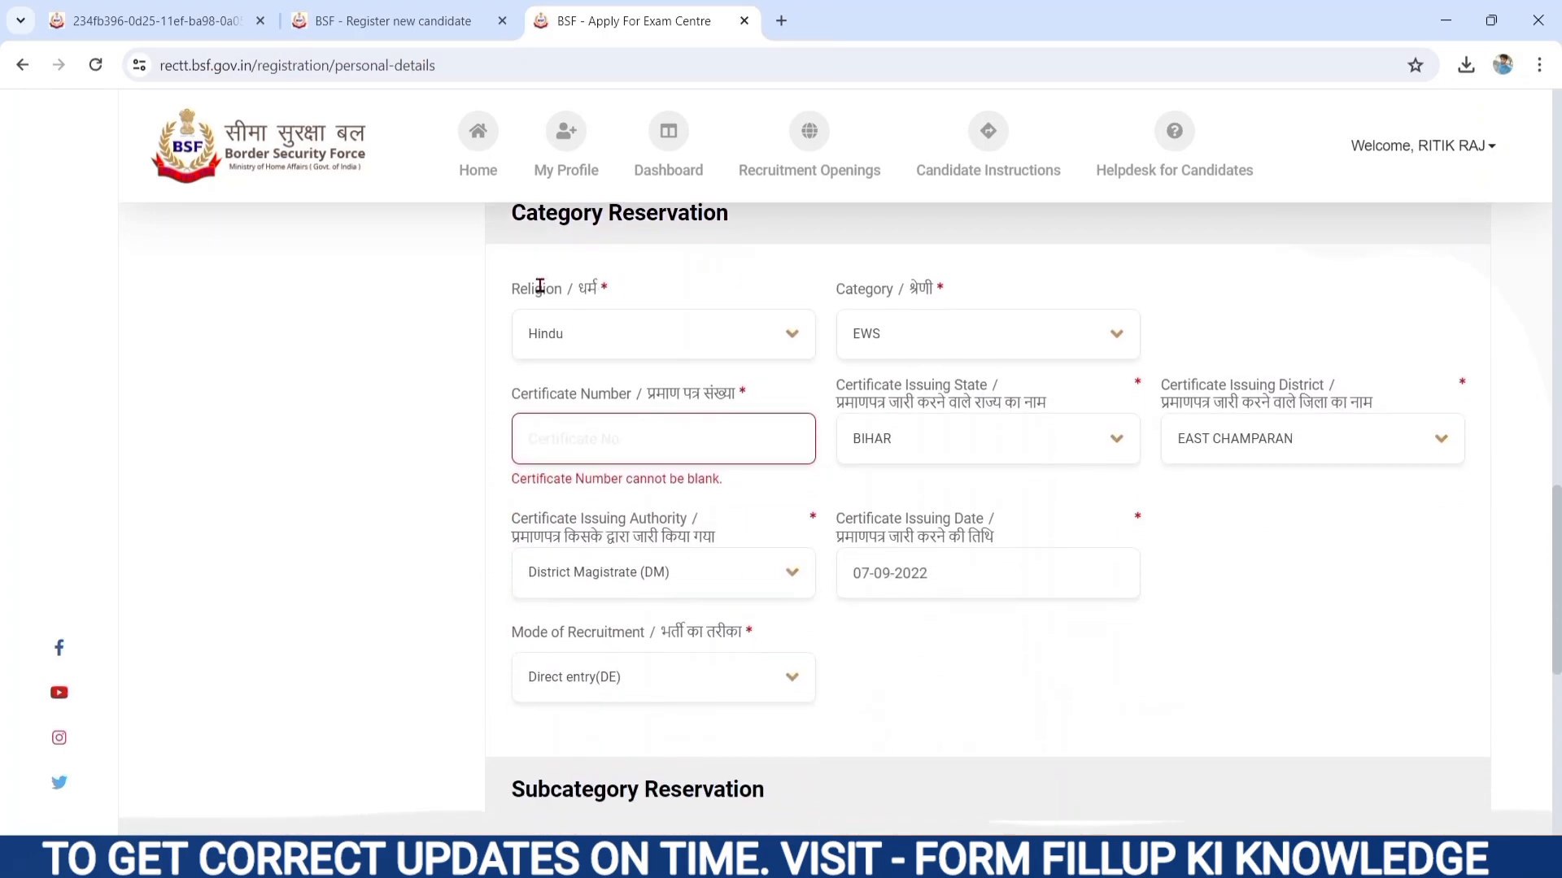
left_click_drag(514, 286, 611, 298)
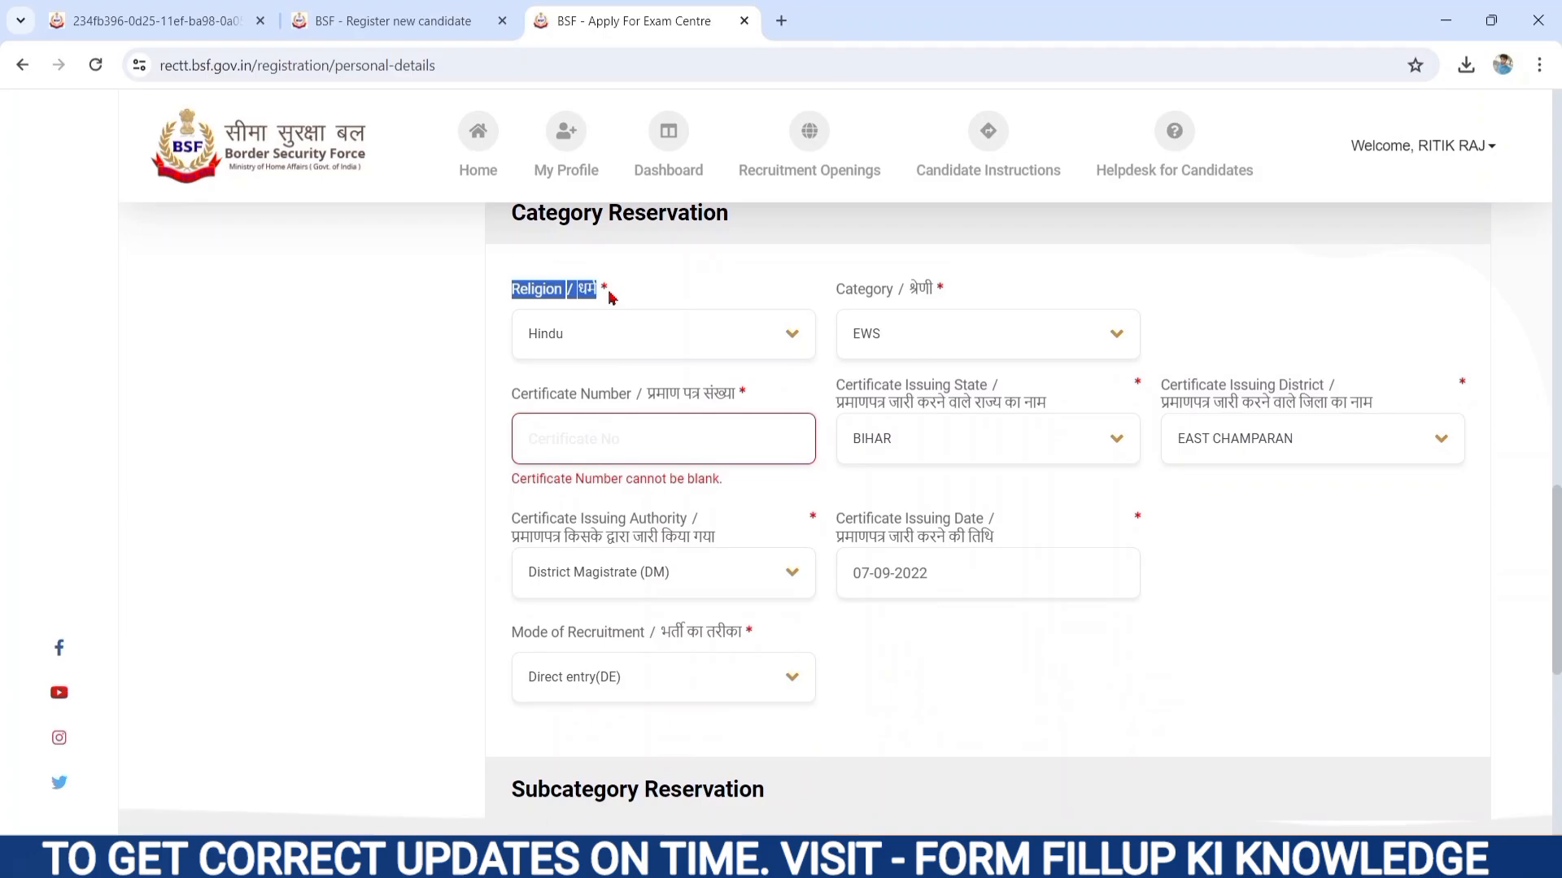
left_click(575, 338)
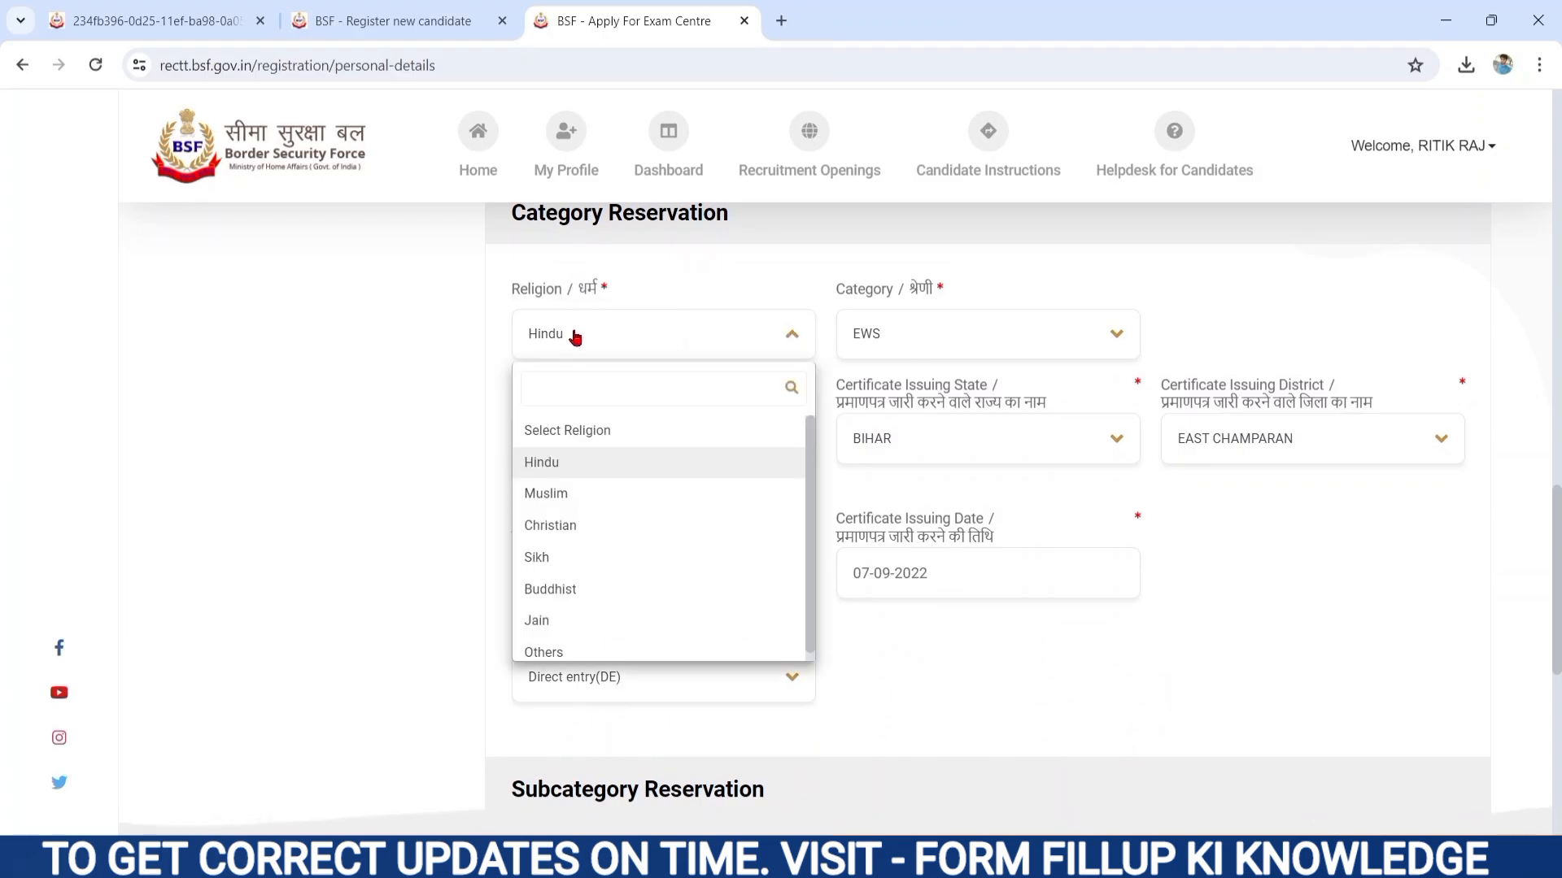
left_click(575, 337)
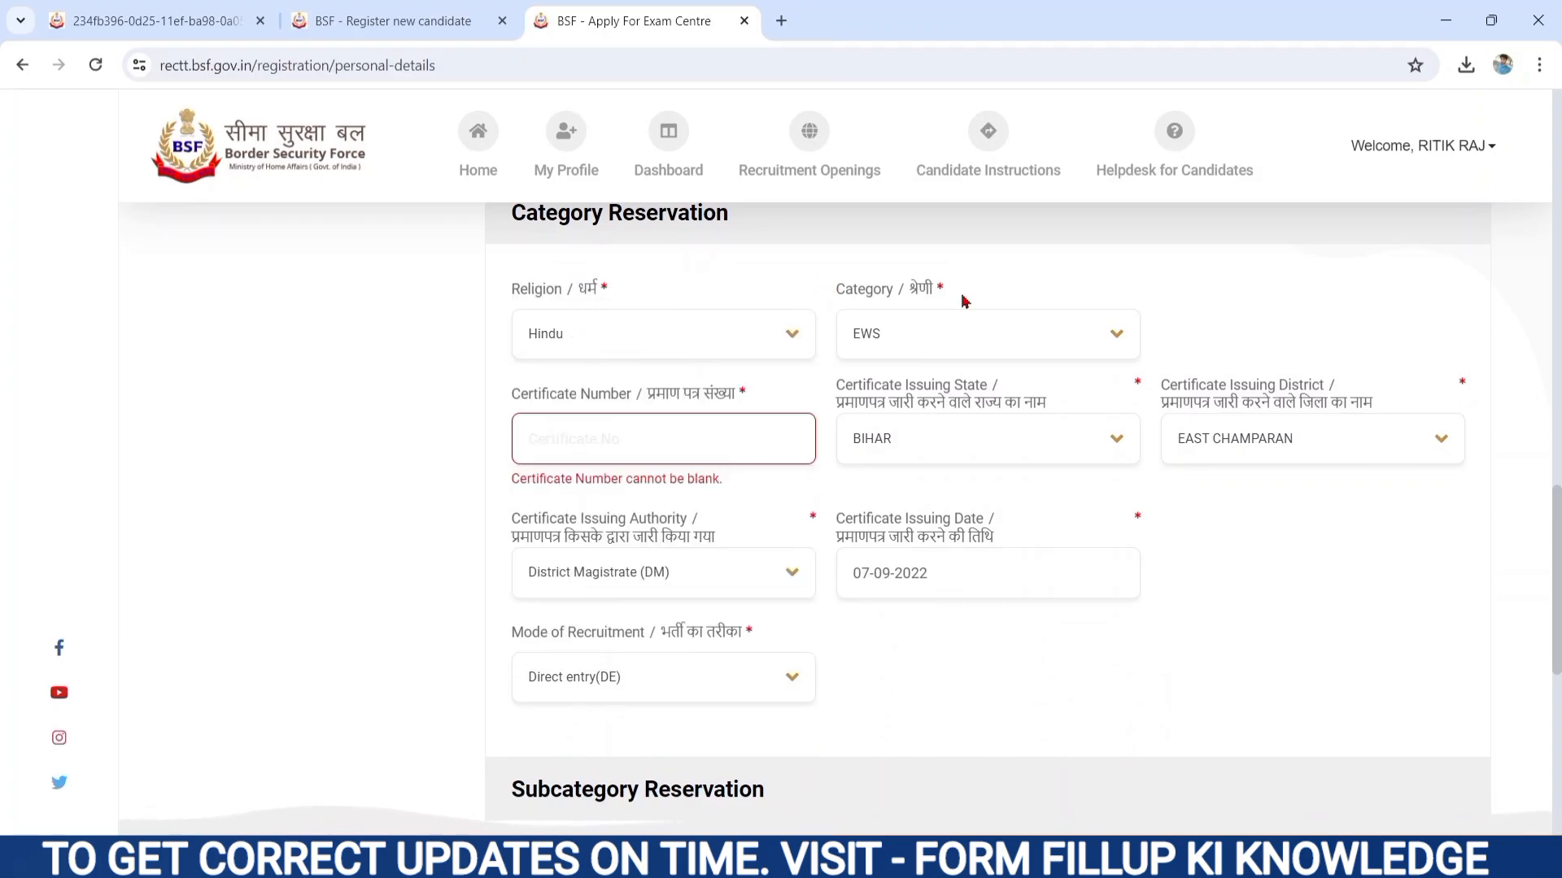
left_click_drag(965, 300, 986, 324)
left_click(936, 348)
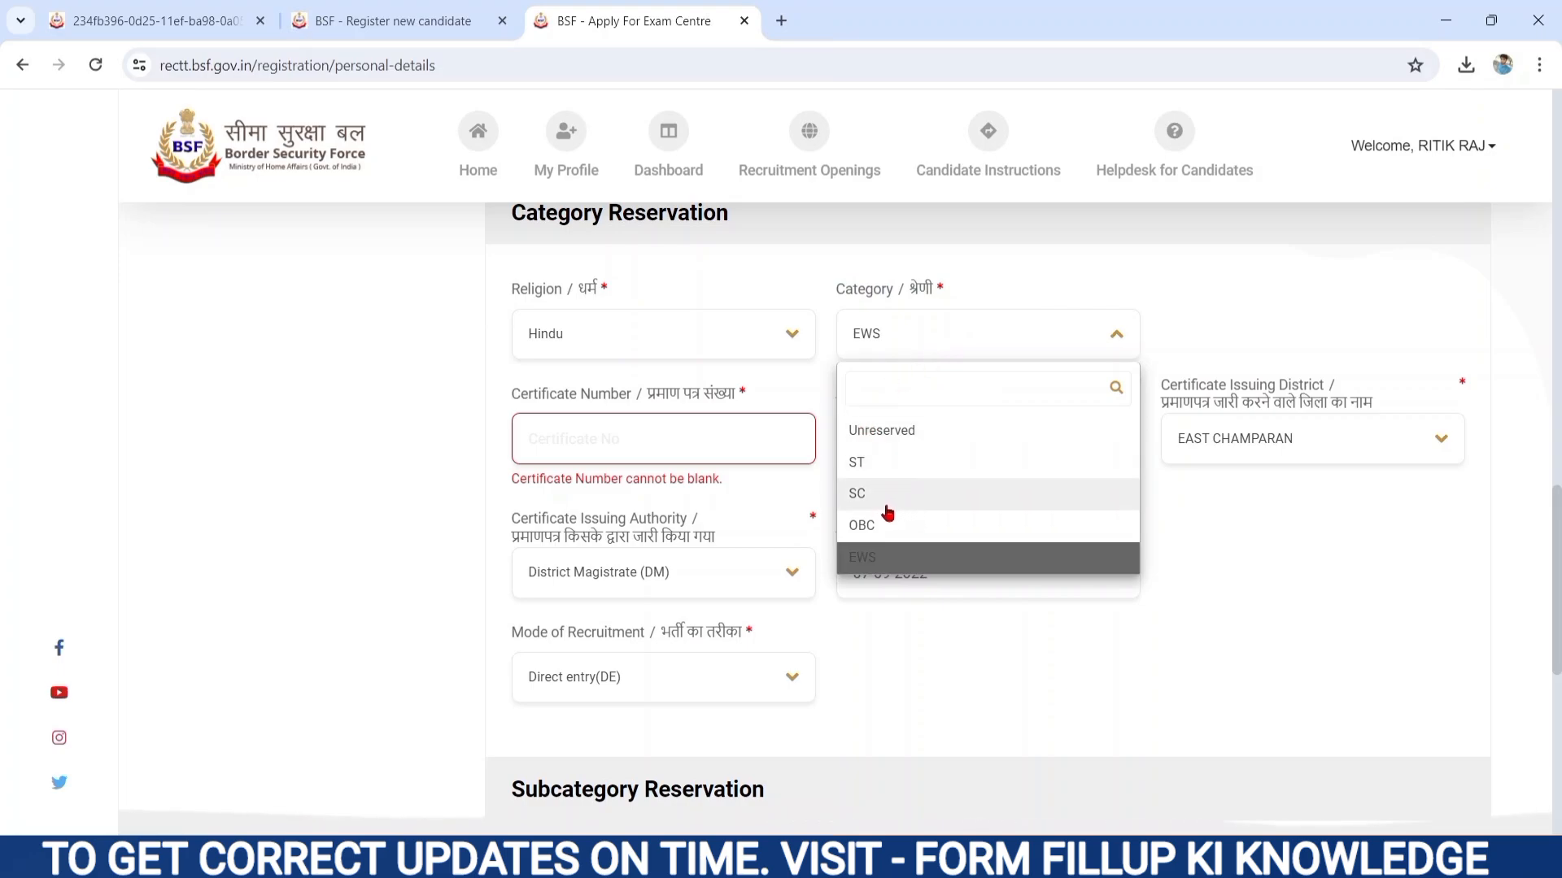
left_click(869, 550)
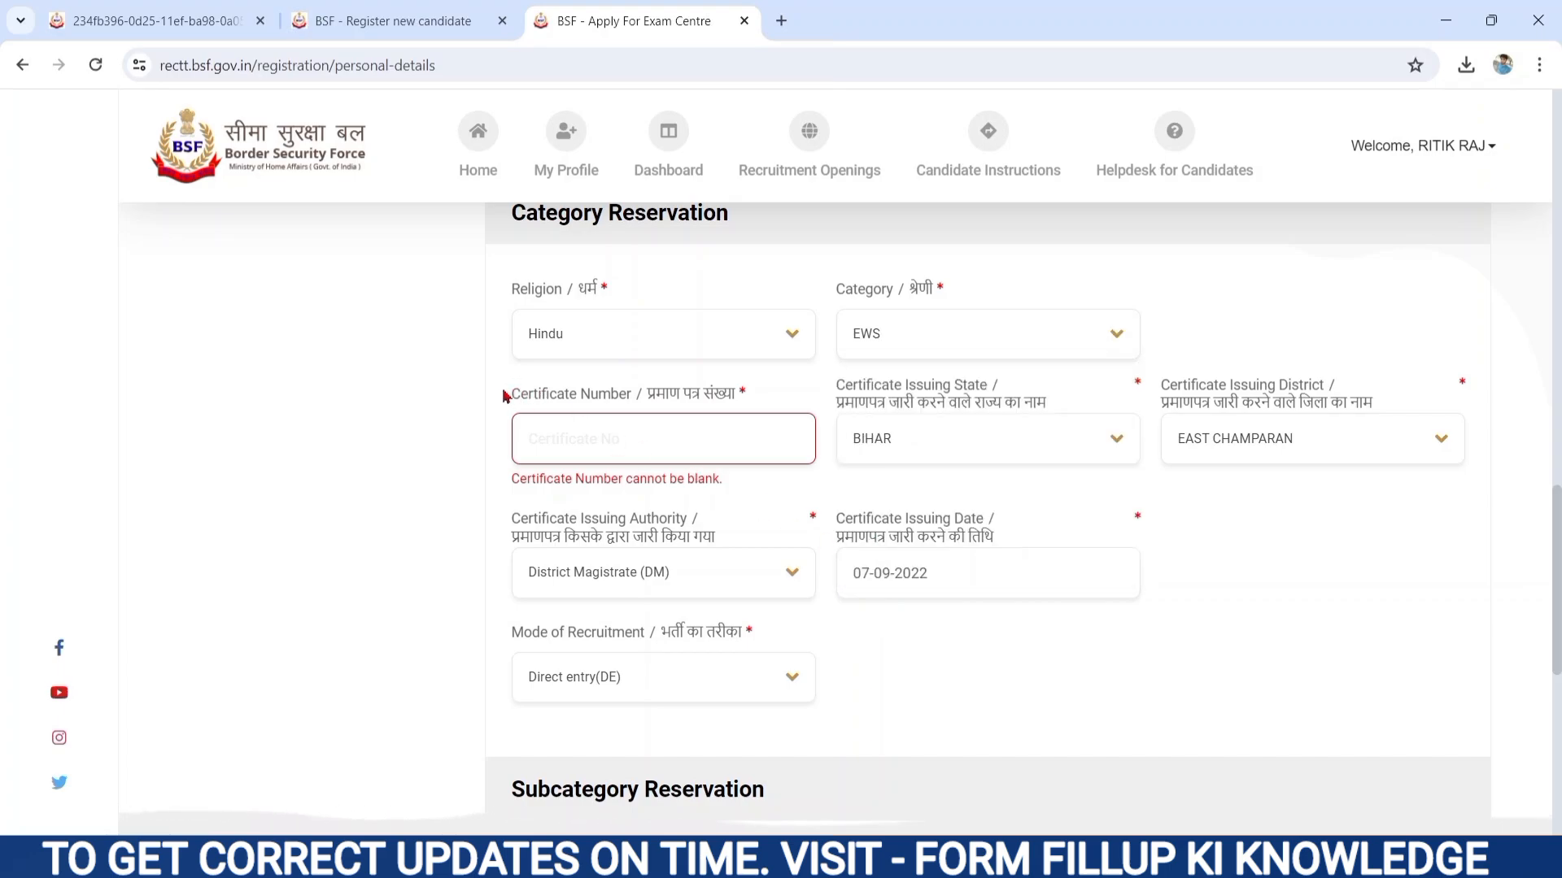
Step: Set the category certificate's issuing state to BIHAR and its issuing district to EAST CHAMPARAN
left_click_drag(512, 398, 742, 430)
left_click(687, 441)
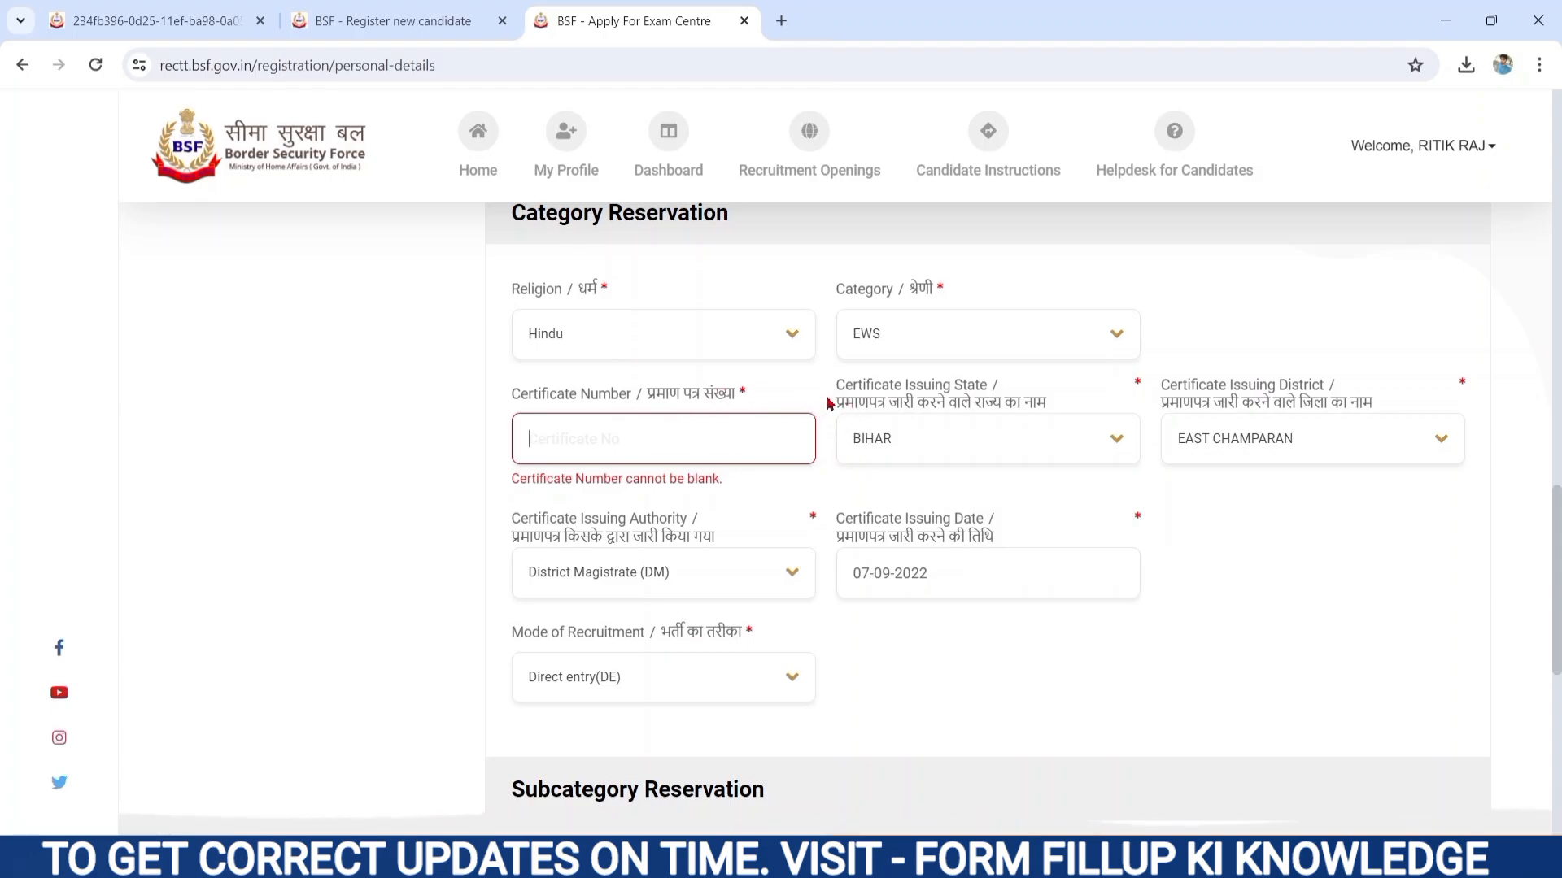
left_click_drag(828, 403, 1104, 417)
left_click(1000, 458)
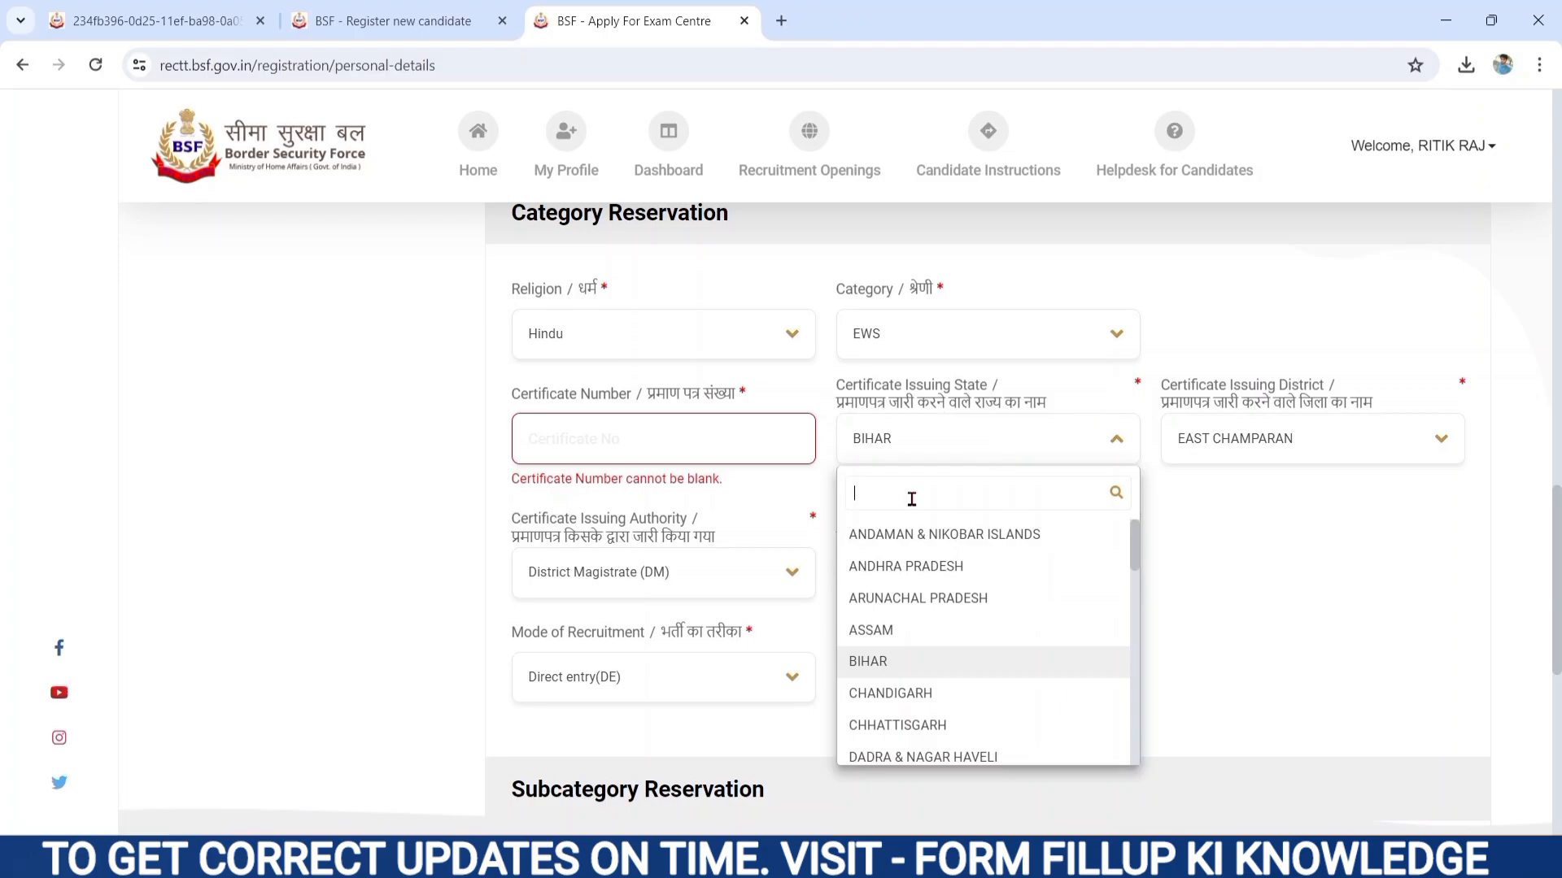
left_click(864, 662)
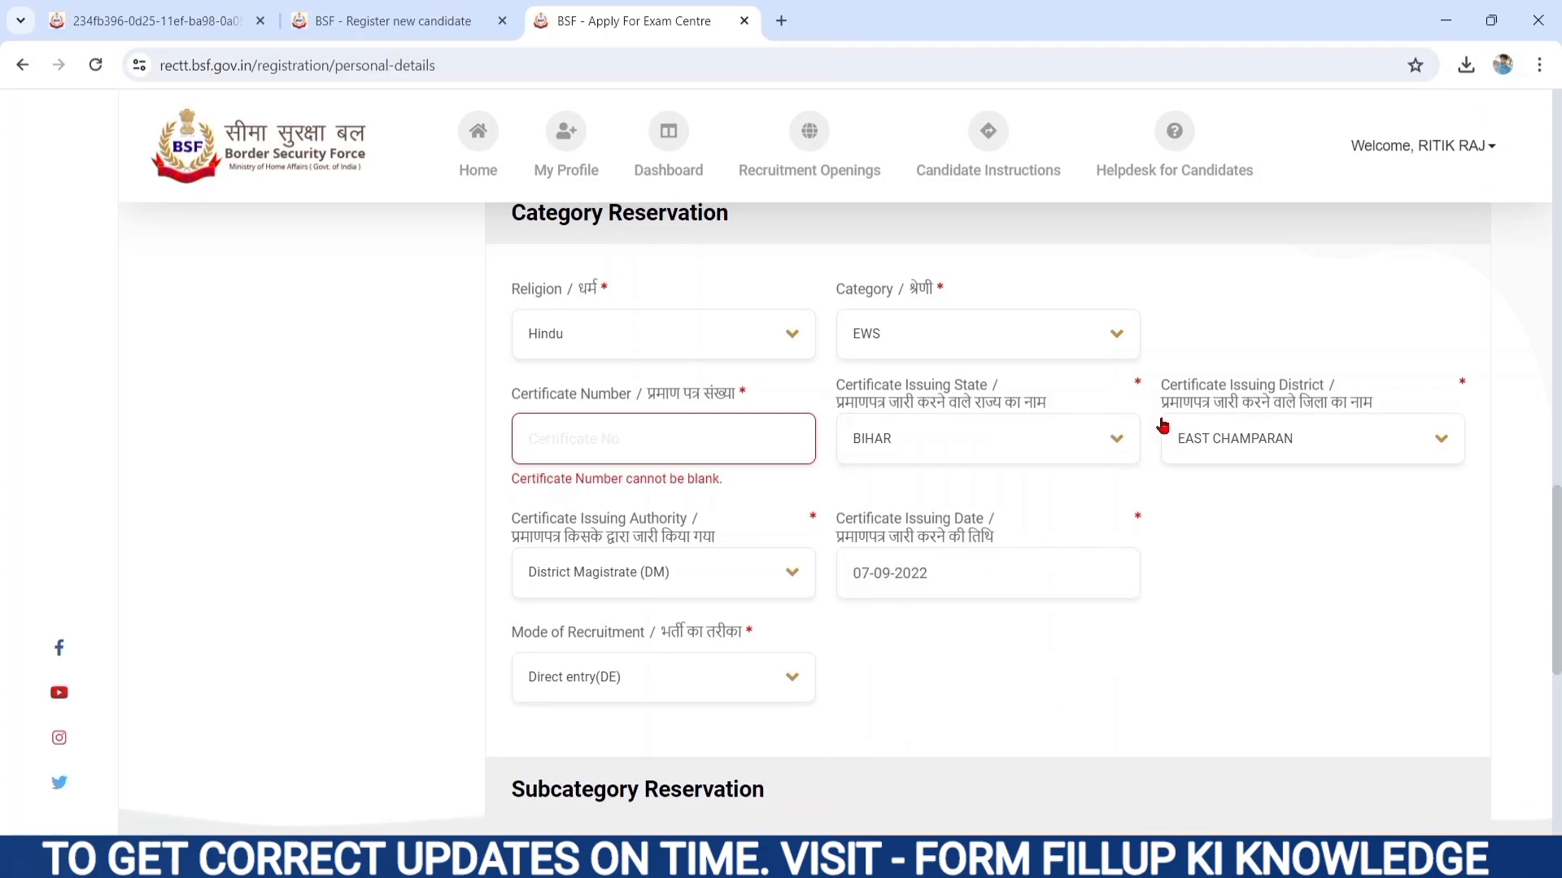
left_click_drag(1157, 403, 1351, 396)
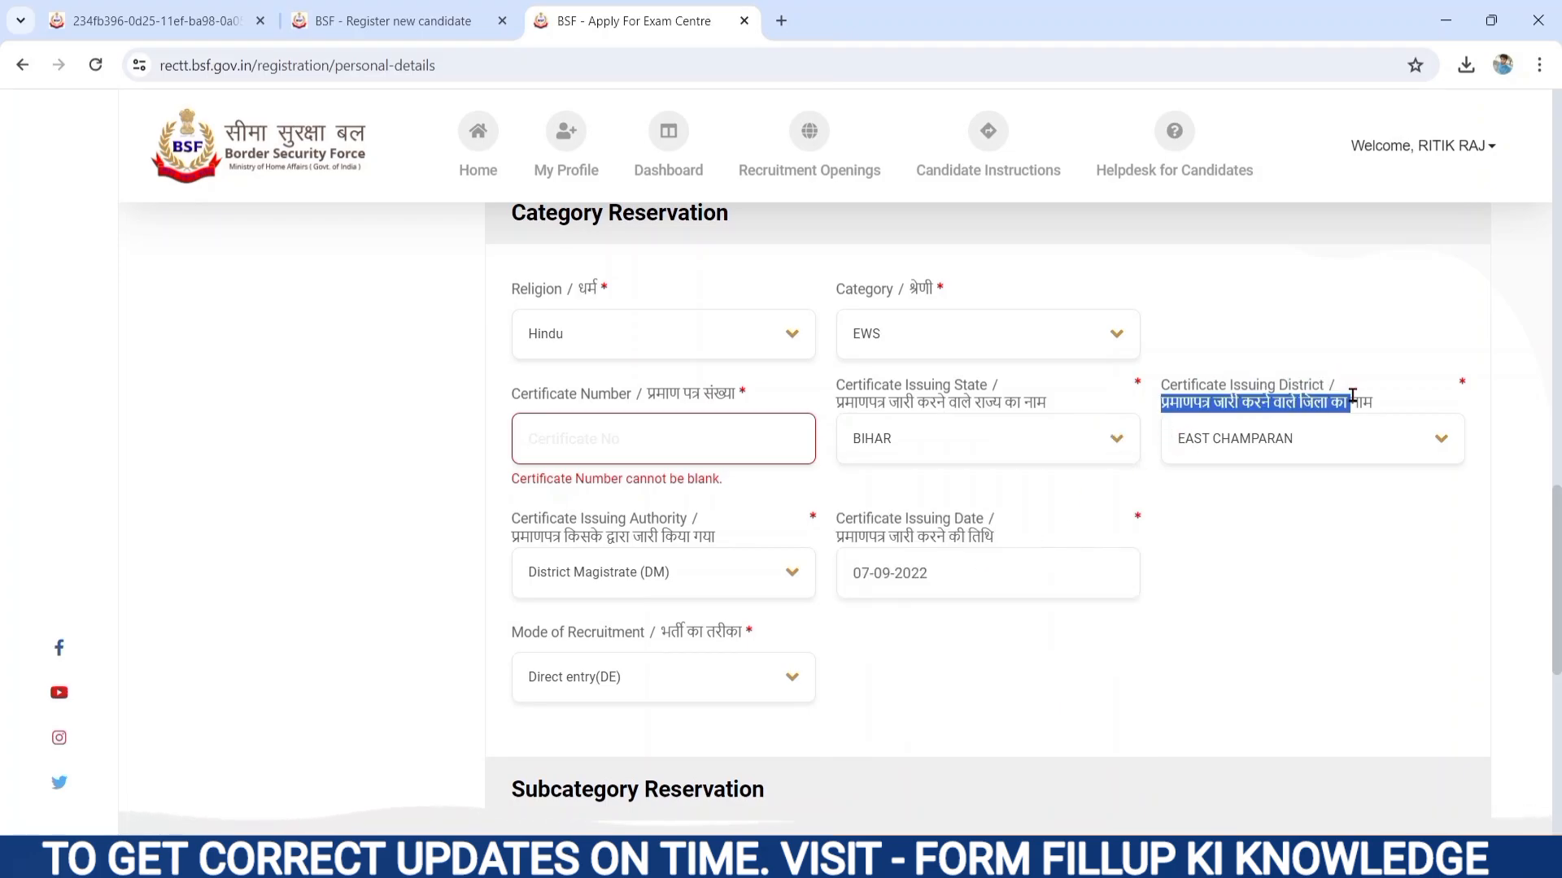
left_click(1293, 429)
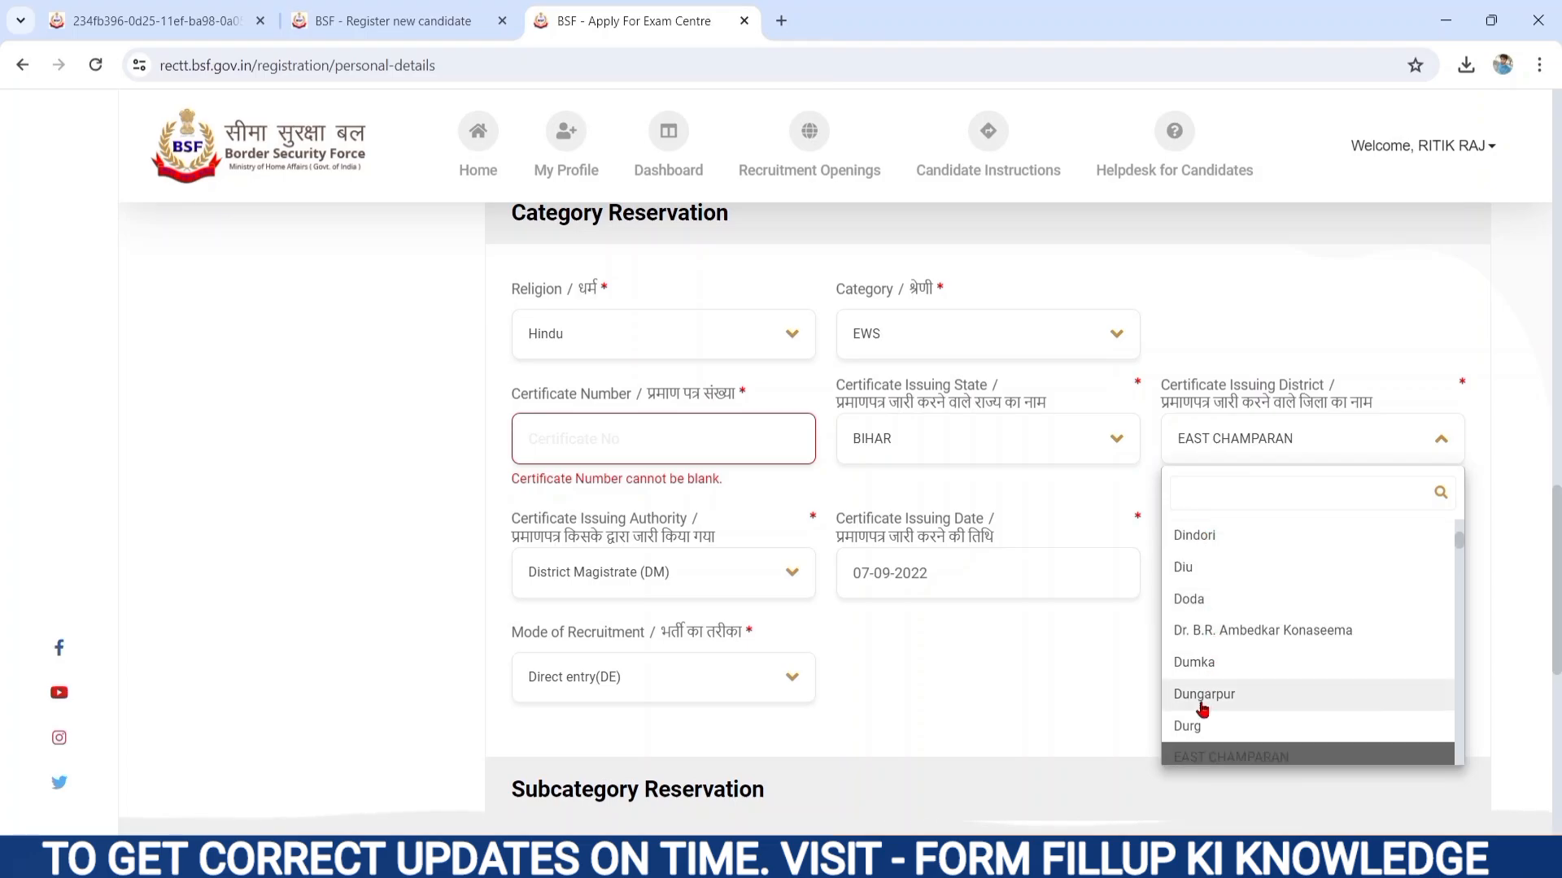
left_click(1196, 753)
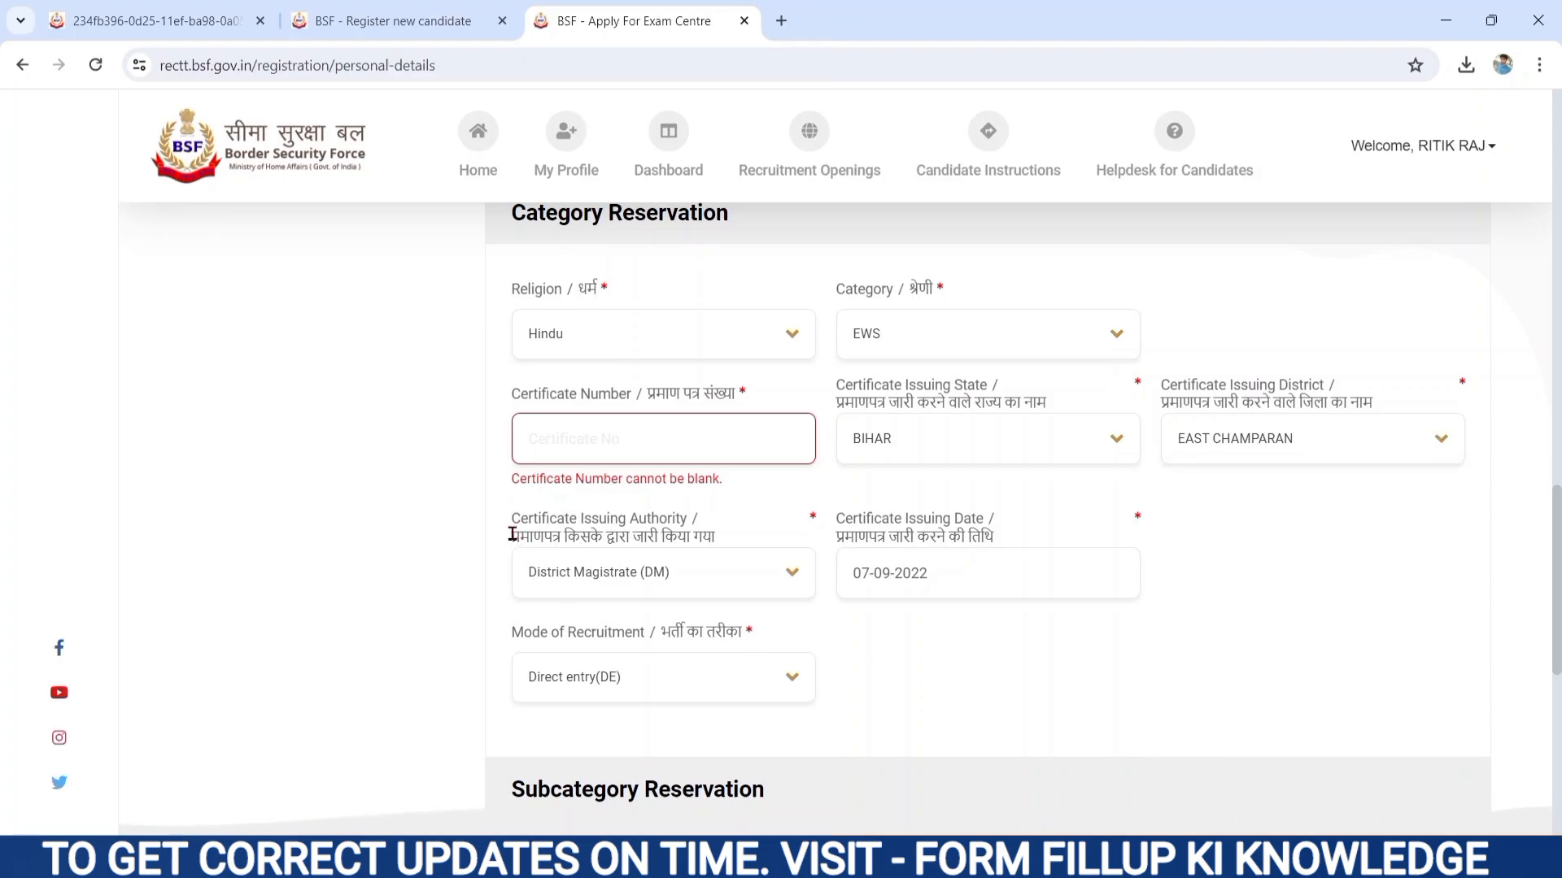
Step: Set the certificate issuing authority to District Magistrate (DM) and open the calendar for the certificate issuing date
left_click_drag(513, 533, 667, 569)
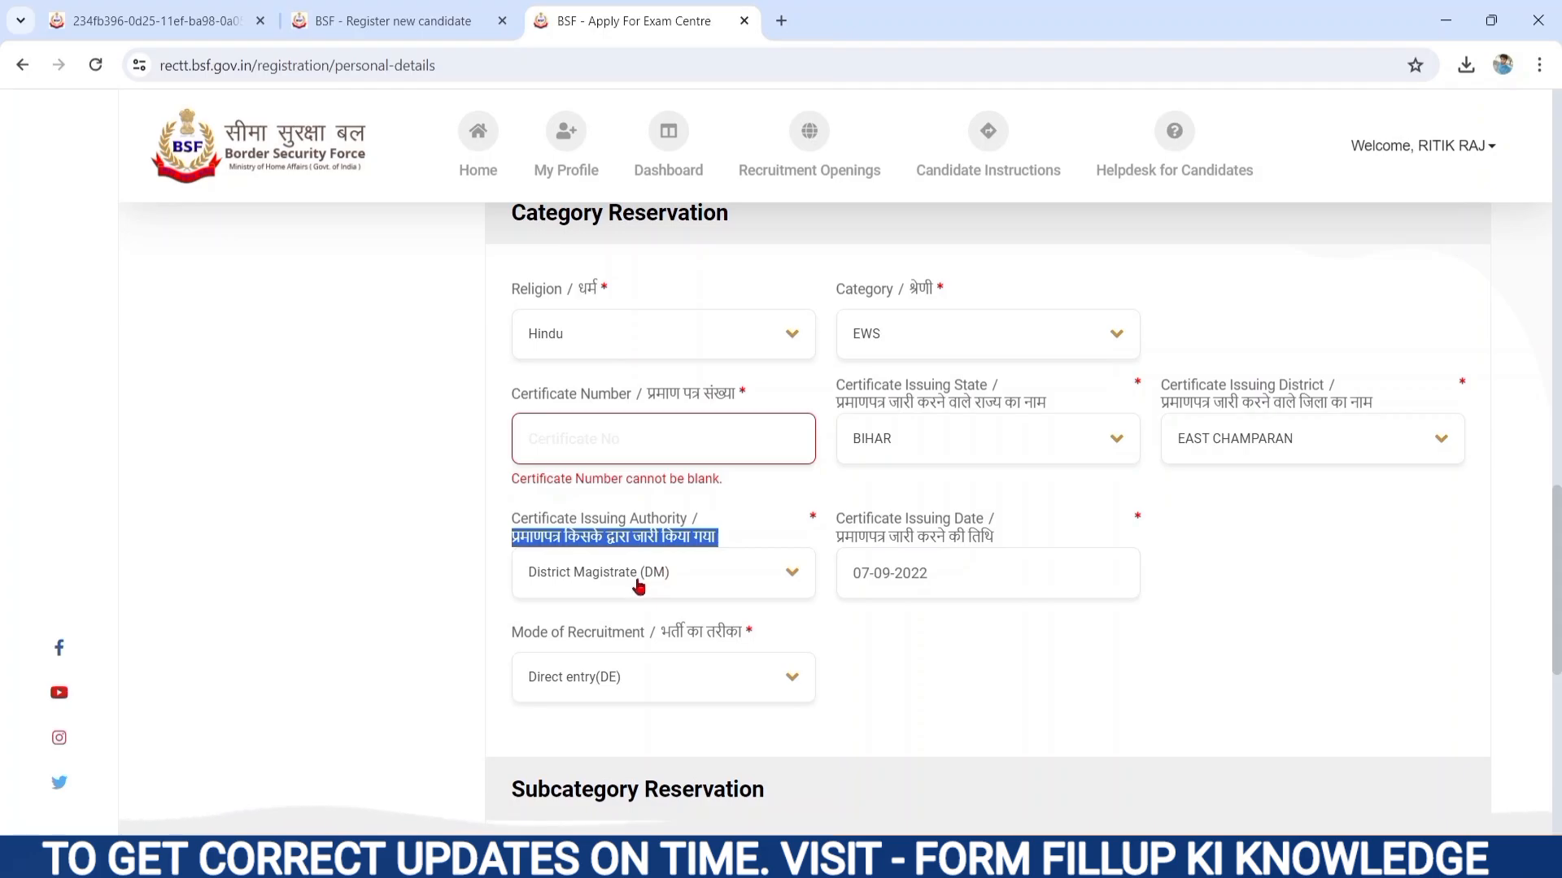
left_click(635, 584)
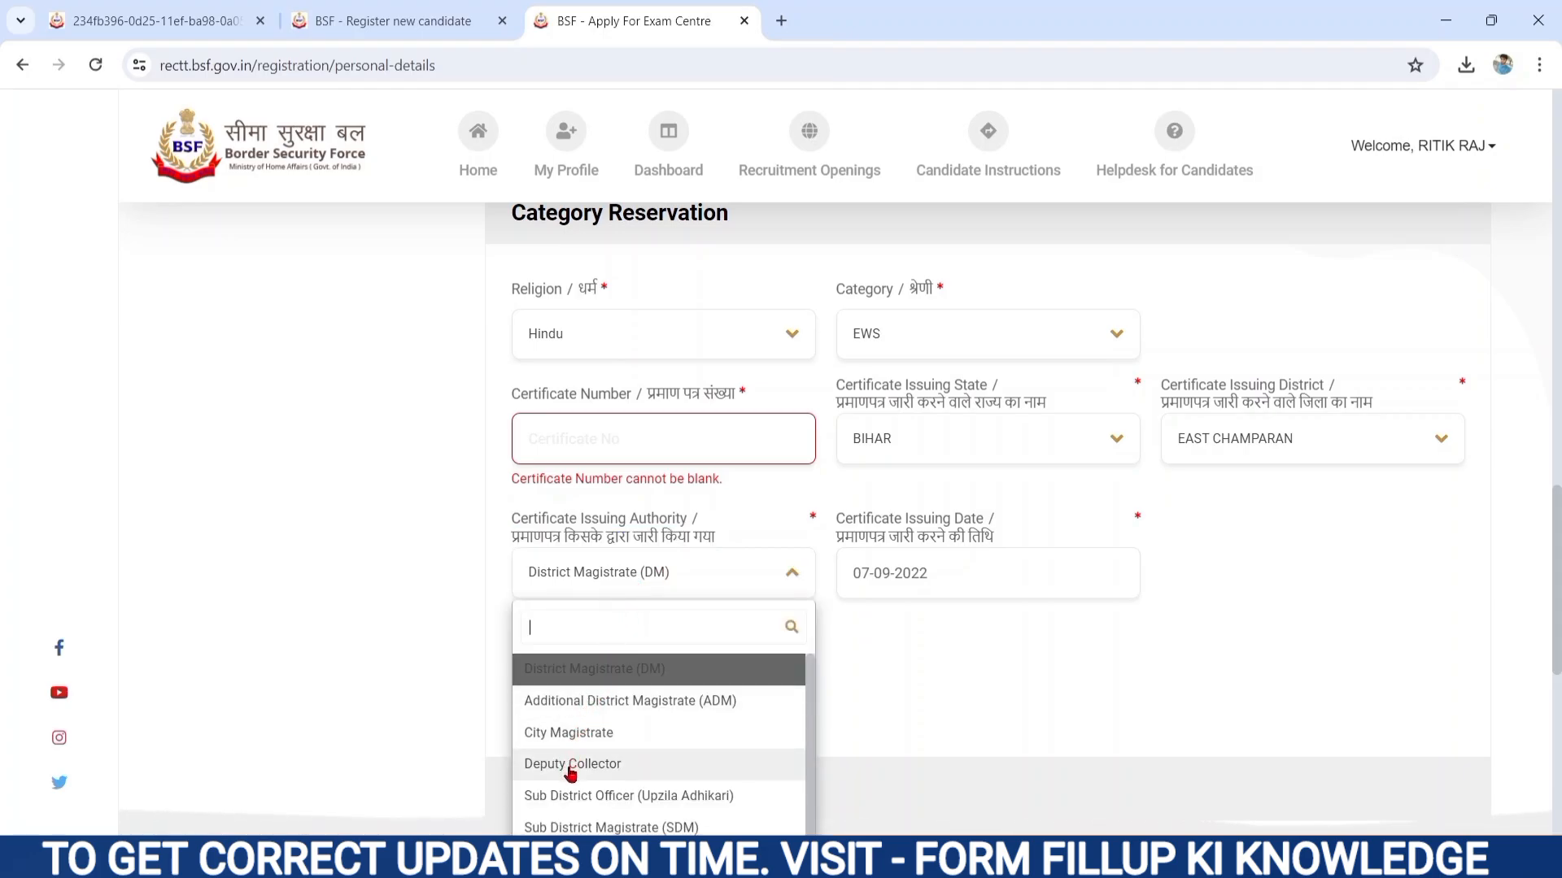
left_click(624, 670)
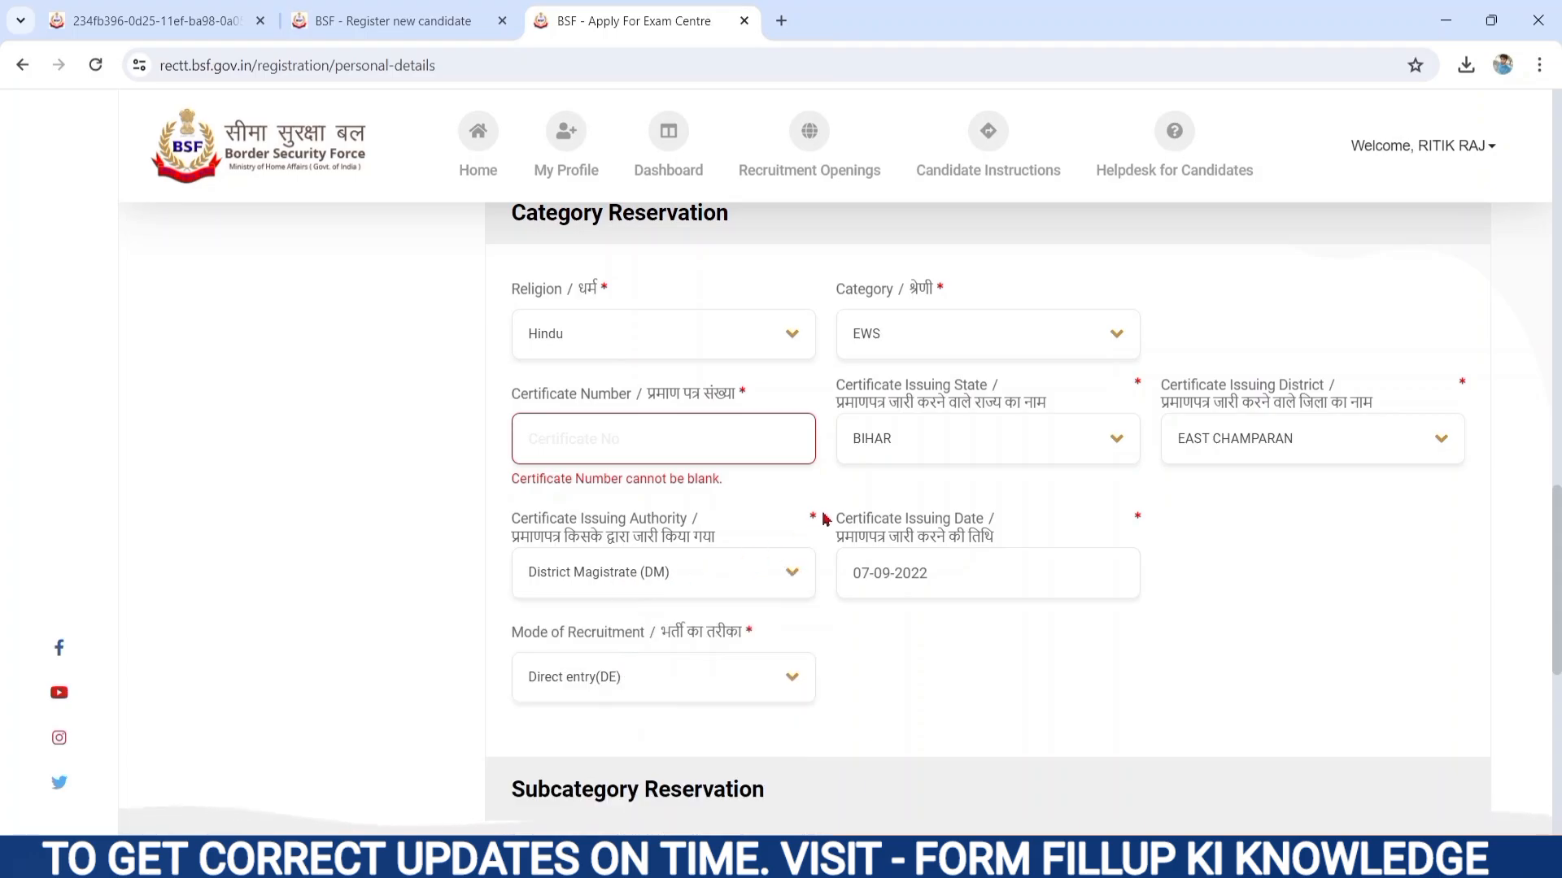
left_click_drag(838, 519, 939, 553)
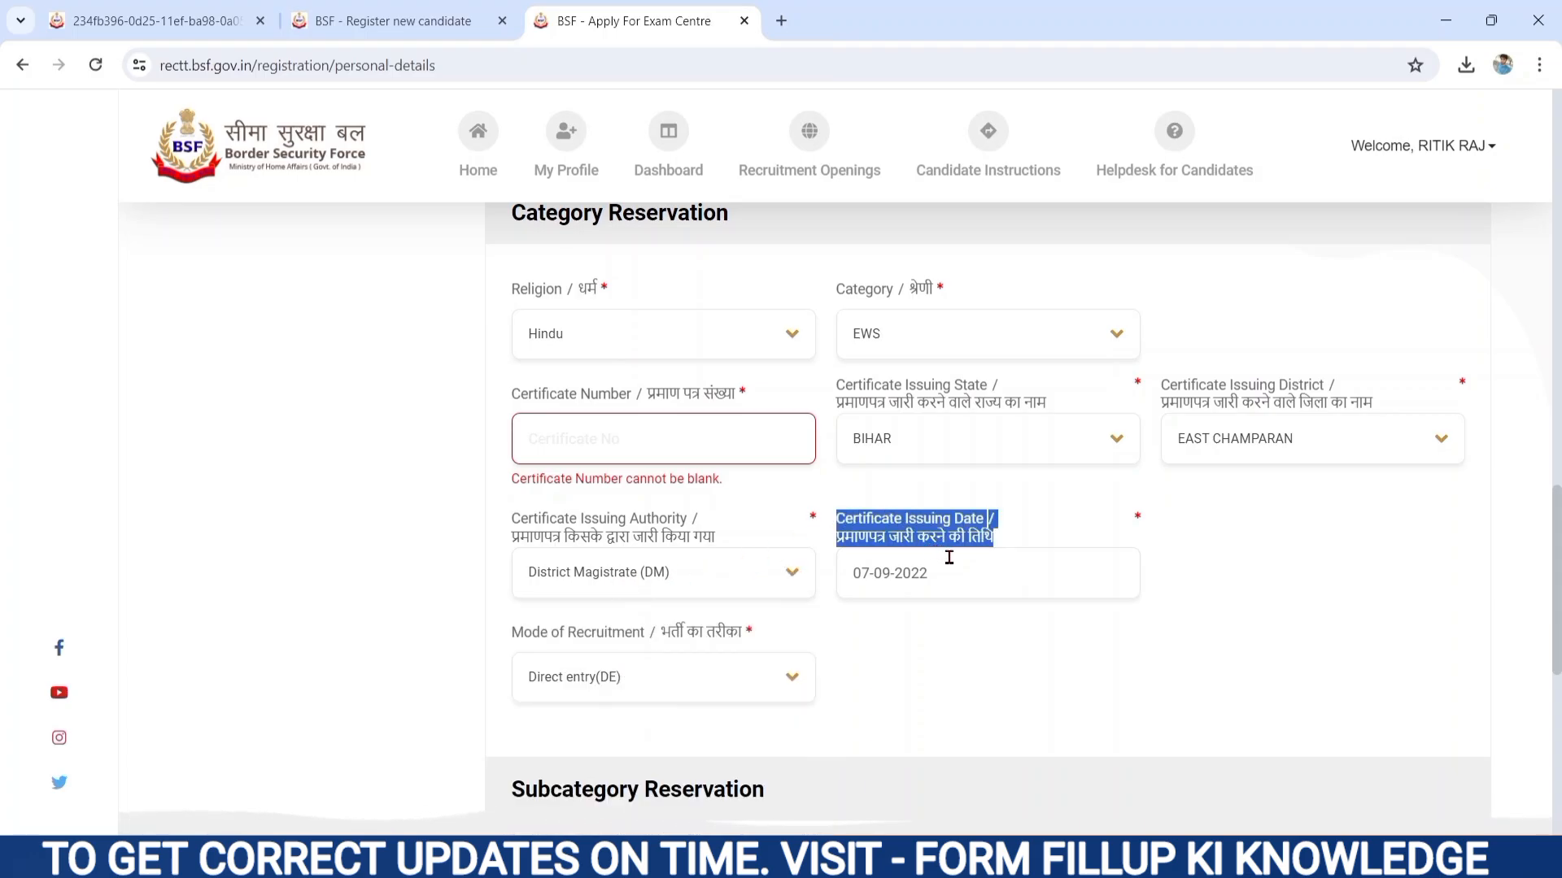
left_click(927, 578)
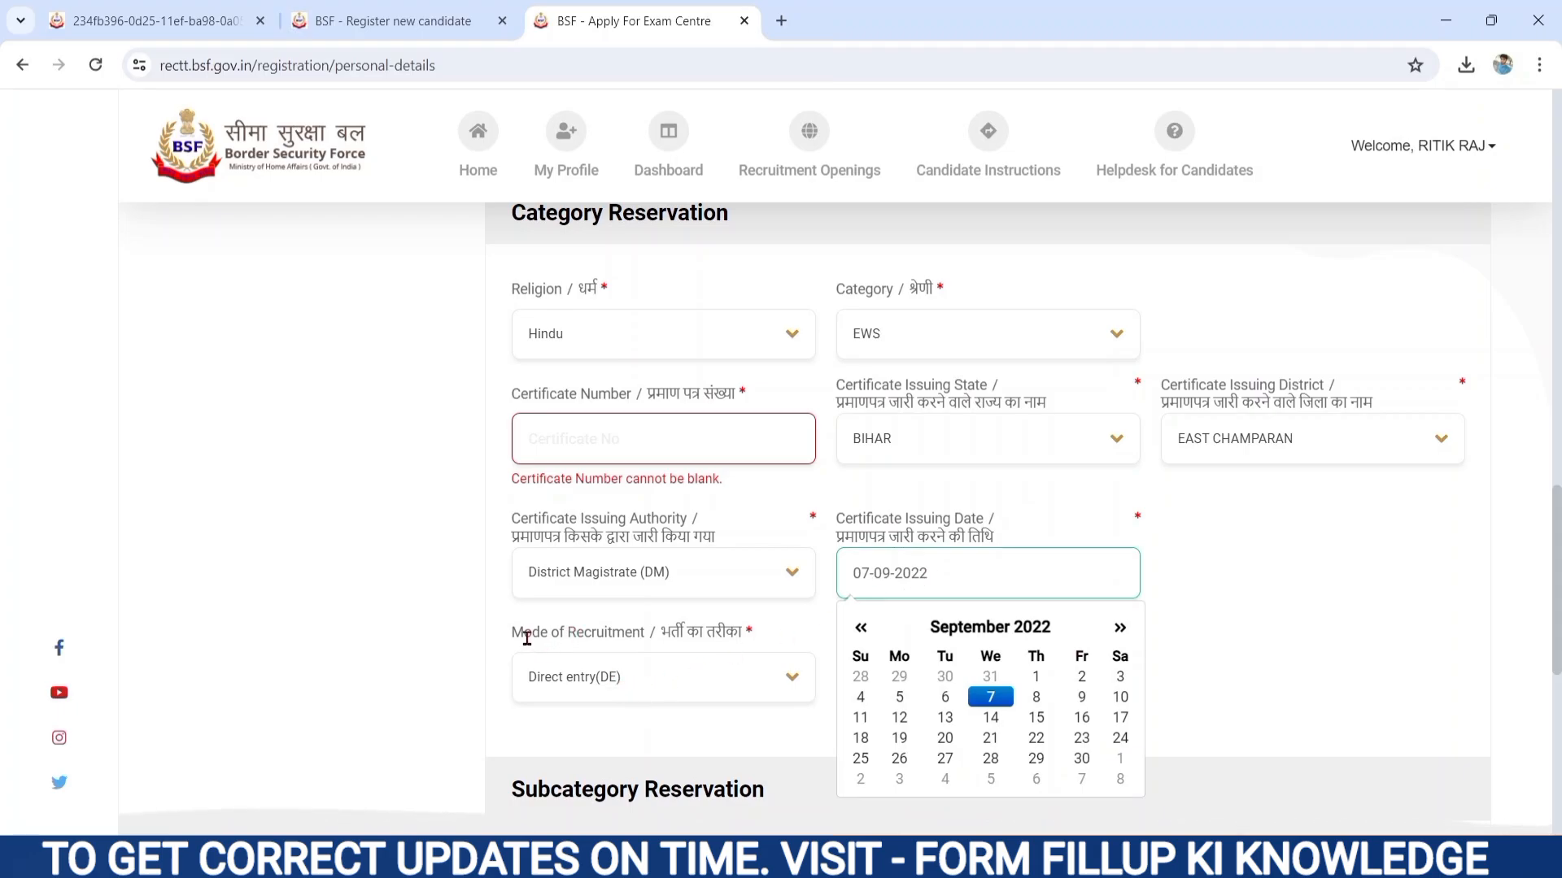
Step: Set the mode of recruitment to Direct entry(DE) in the Category Reservation section
left_click_drag(518, 634, 768, 645)
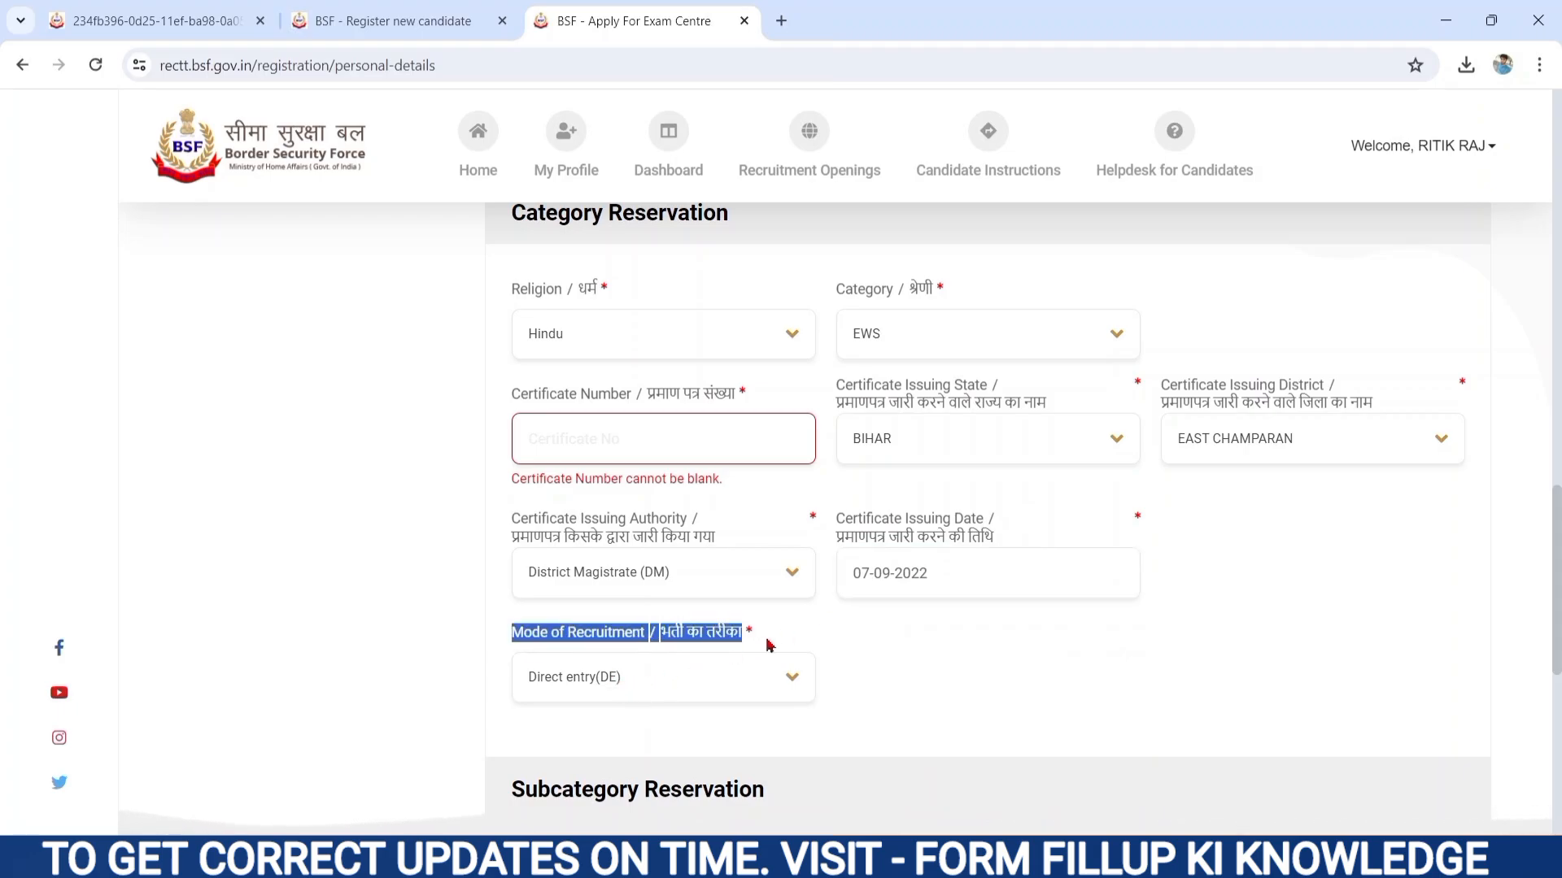
left_click(699, 679)
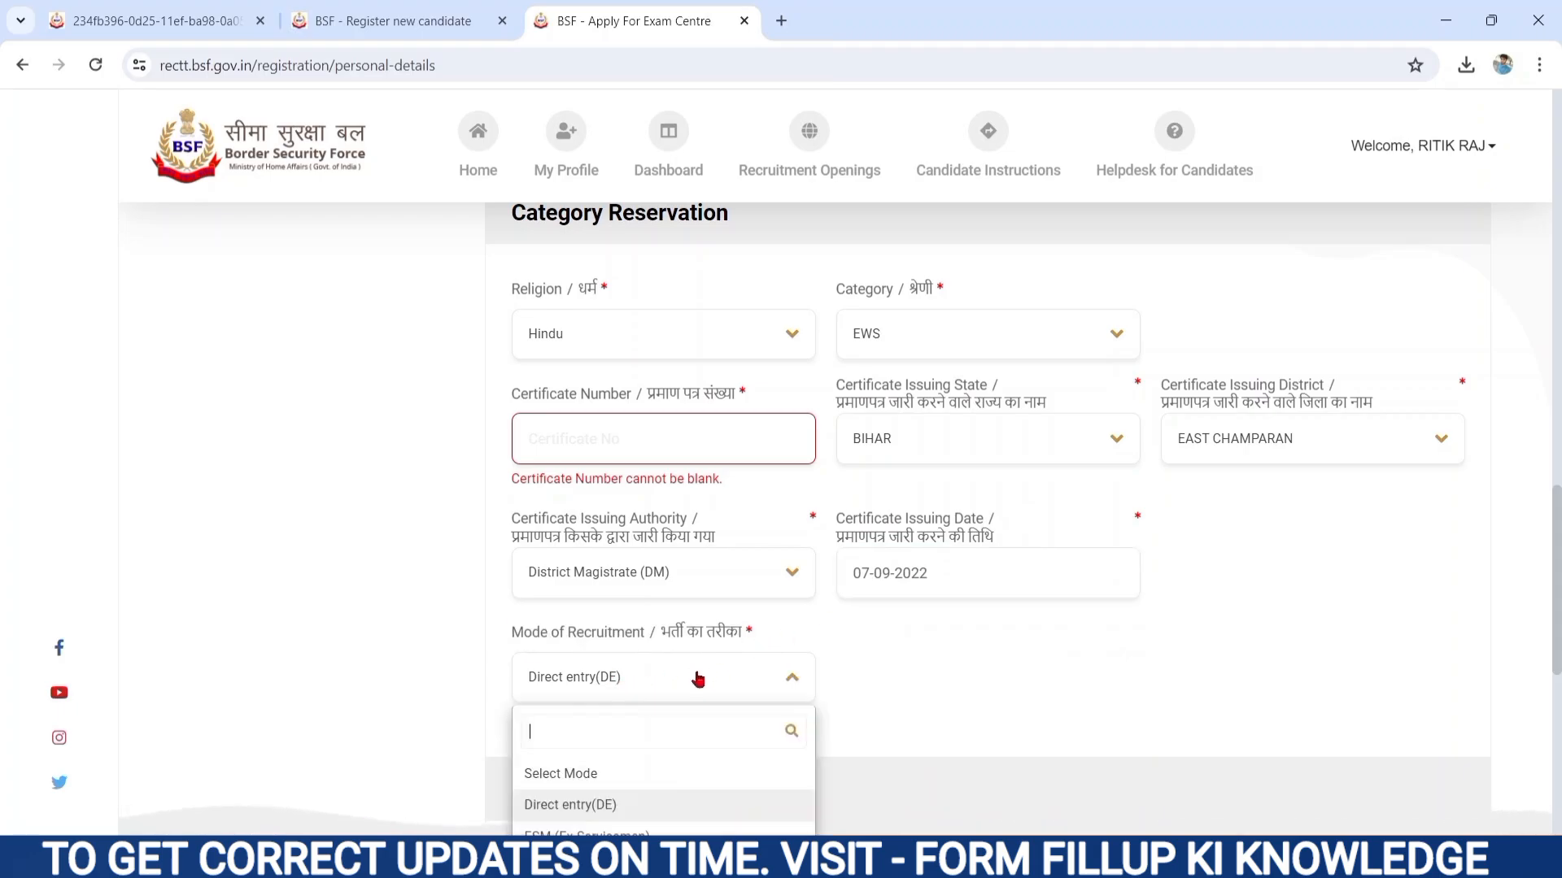
left_click(937, 673)
scroll(935, 671, "down", 3)
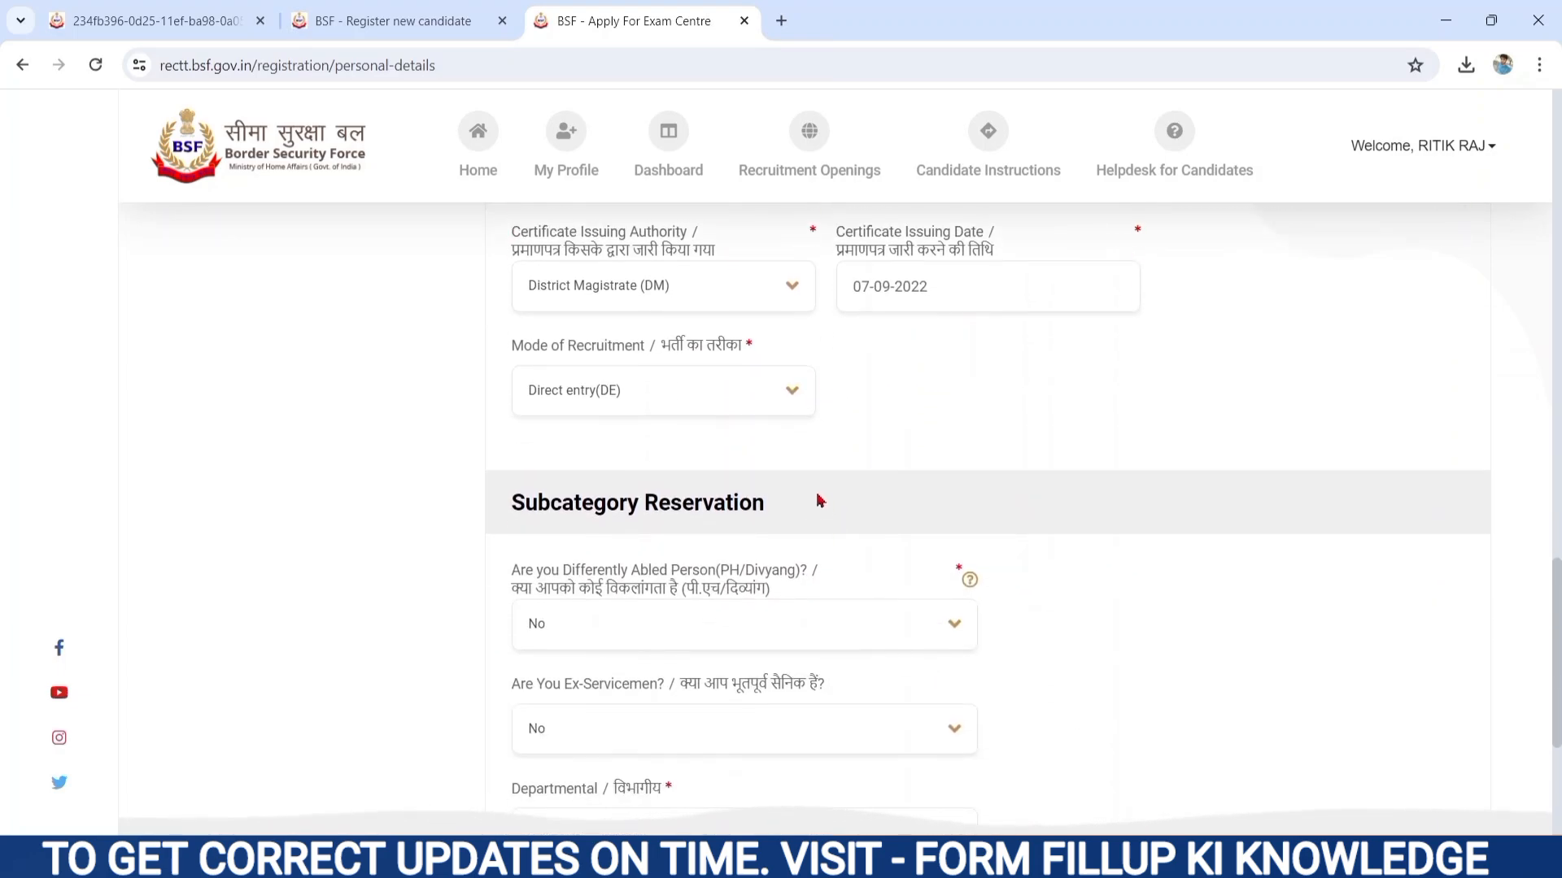
left_click(744, 405)
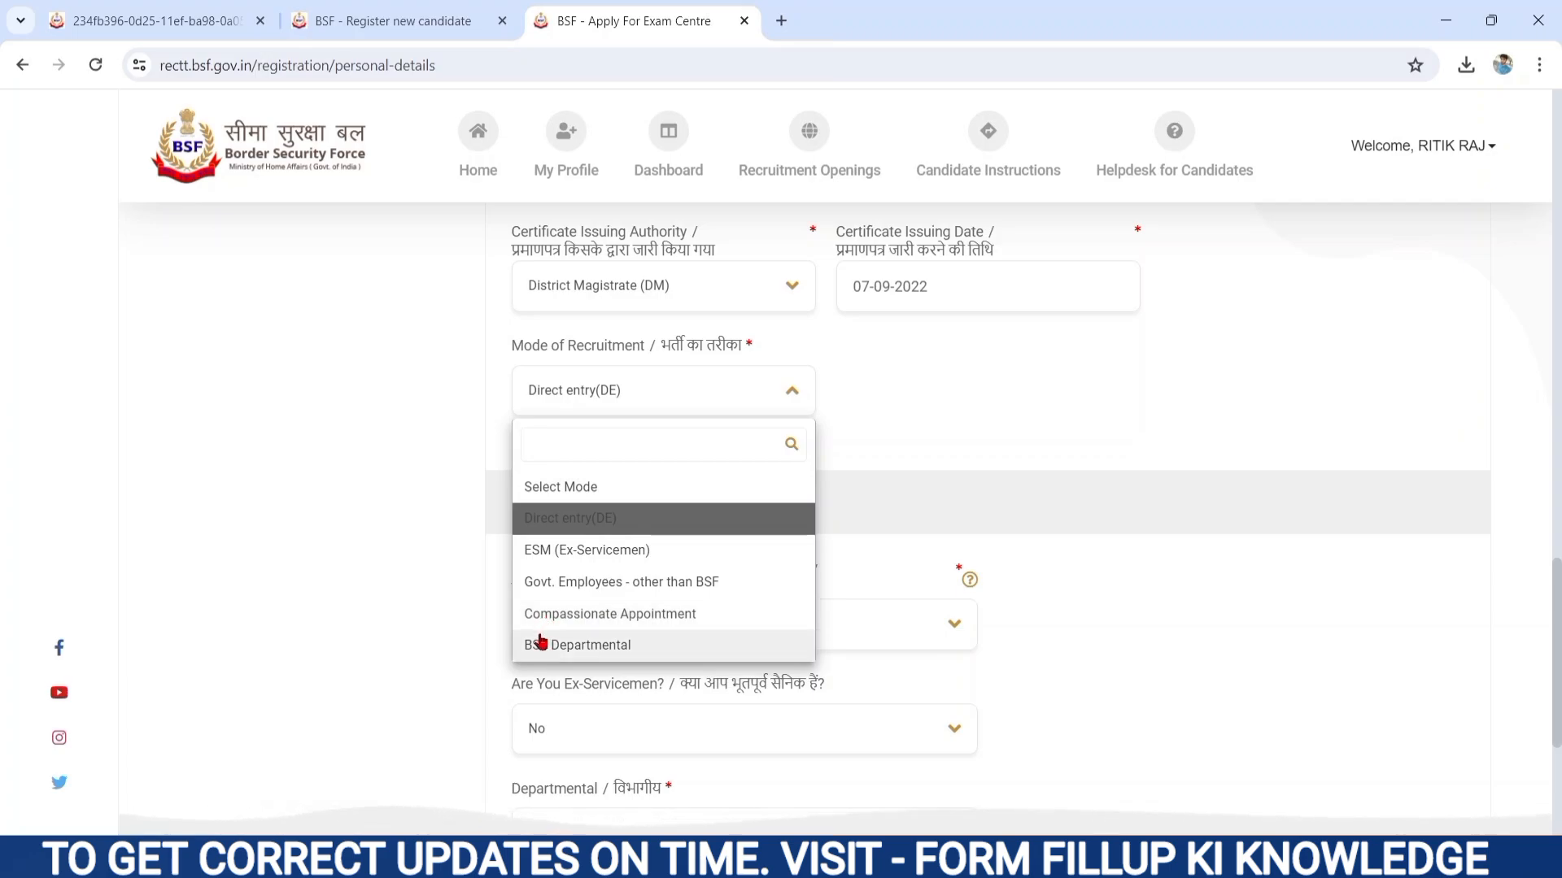
left_click(607, 520)
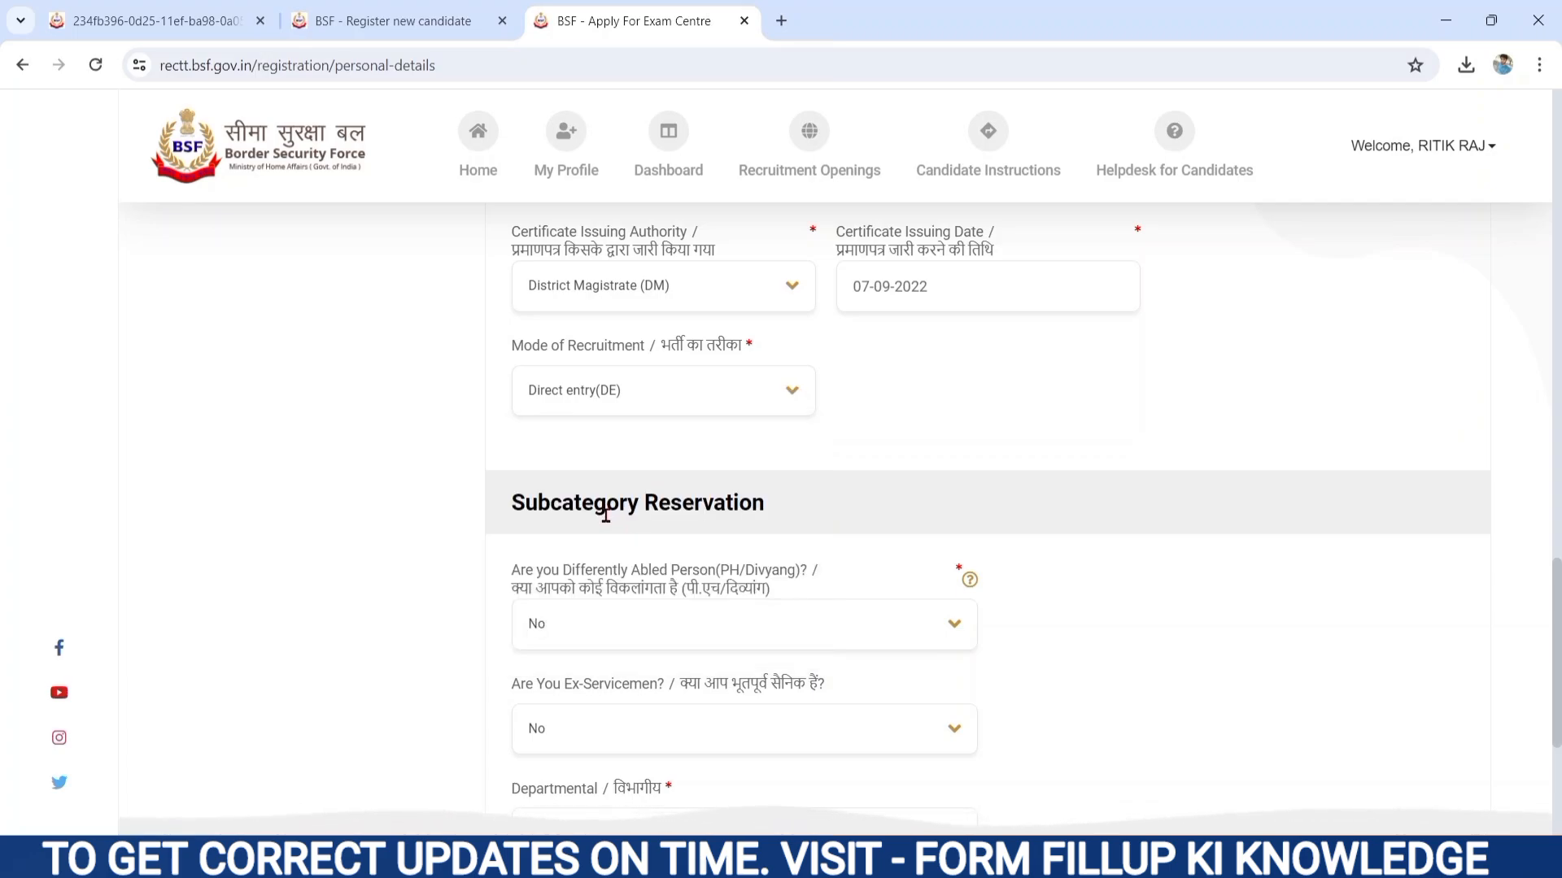
scroll(915, 551, "down", 3)
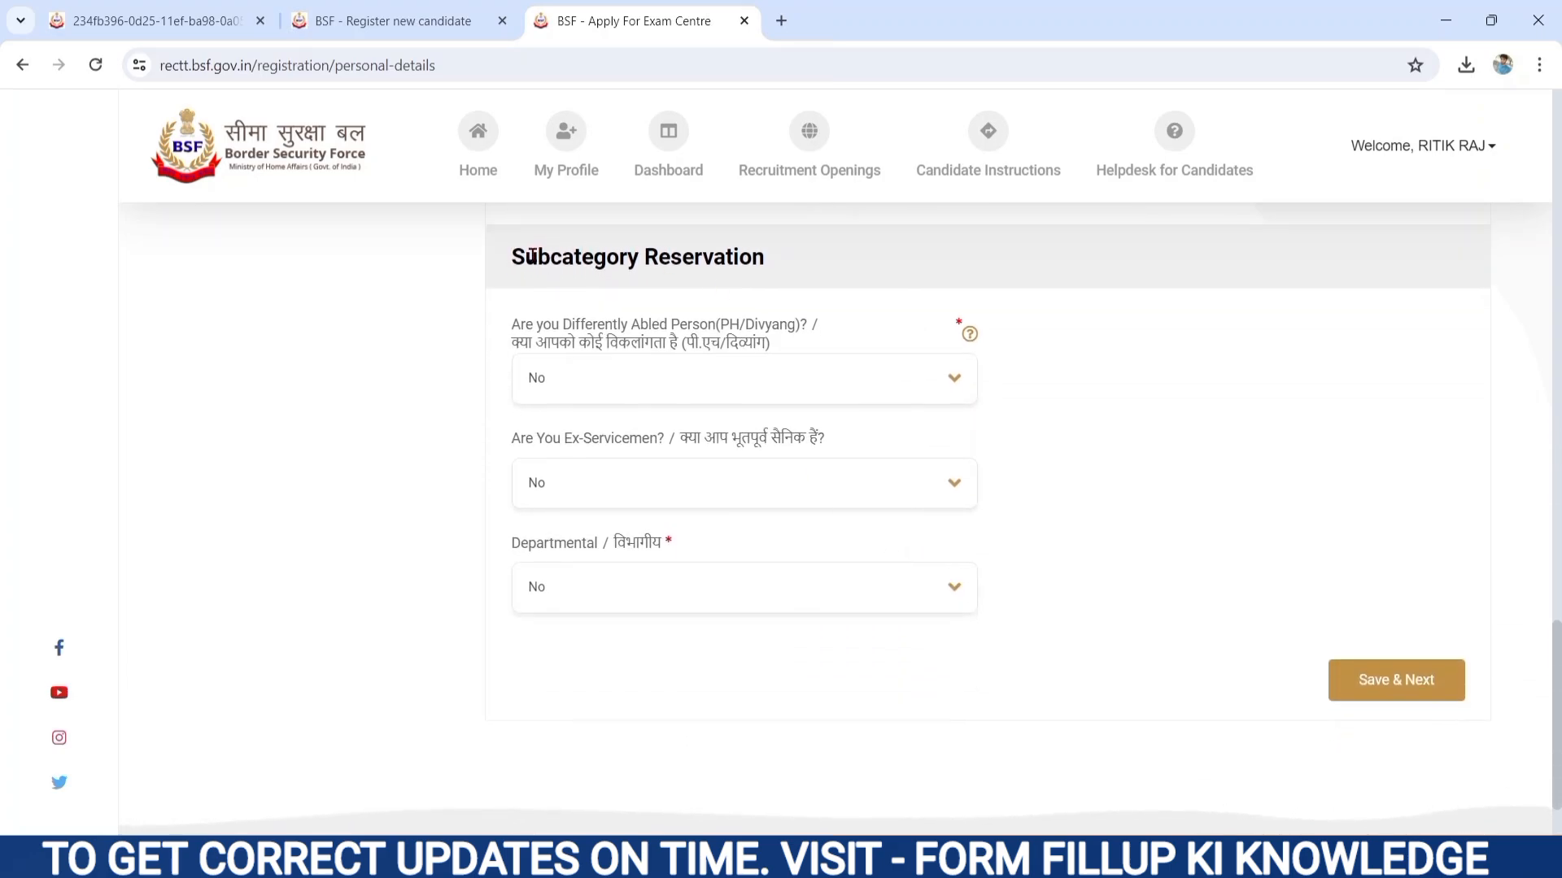
Step: Answer No to the Differently Abled Person and Ex-Servicemen questions under Subcategory Reservation
left_click_drag(510, 257, 769, 259)
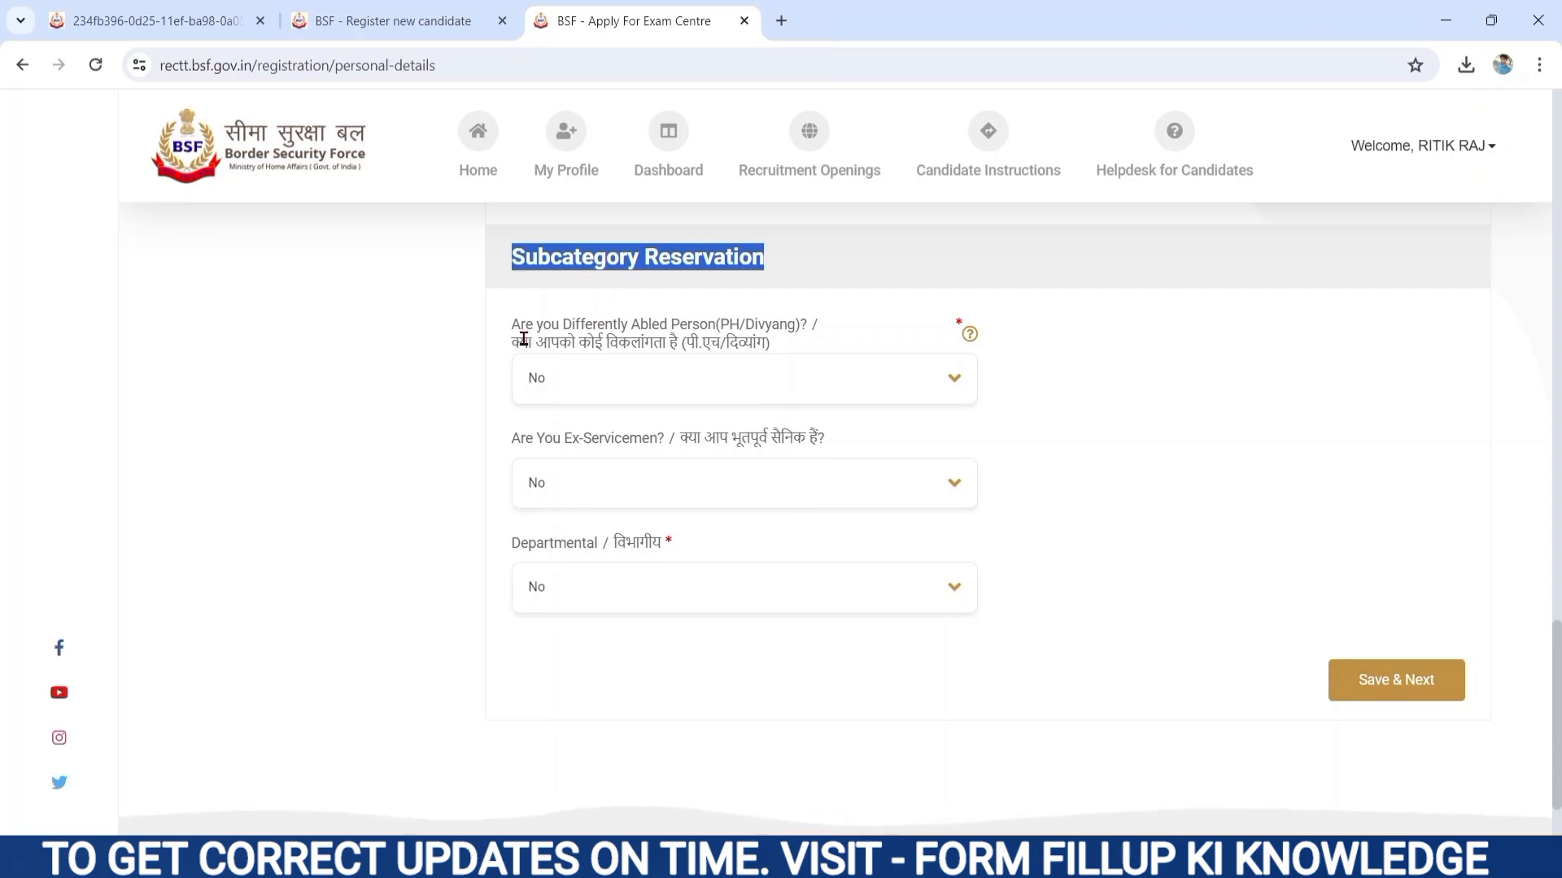
left_click_drag(505, 348, 772, 358)
left_click(680, 378)
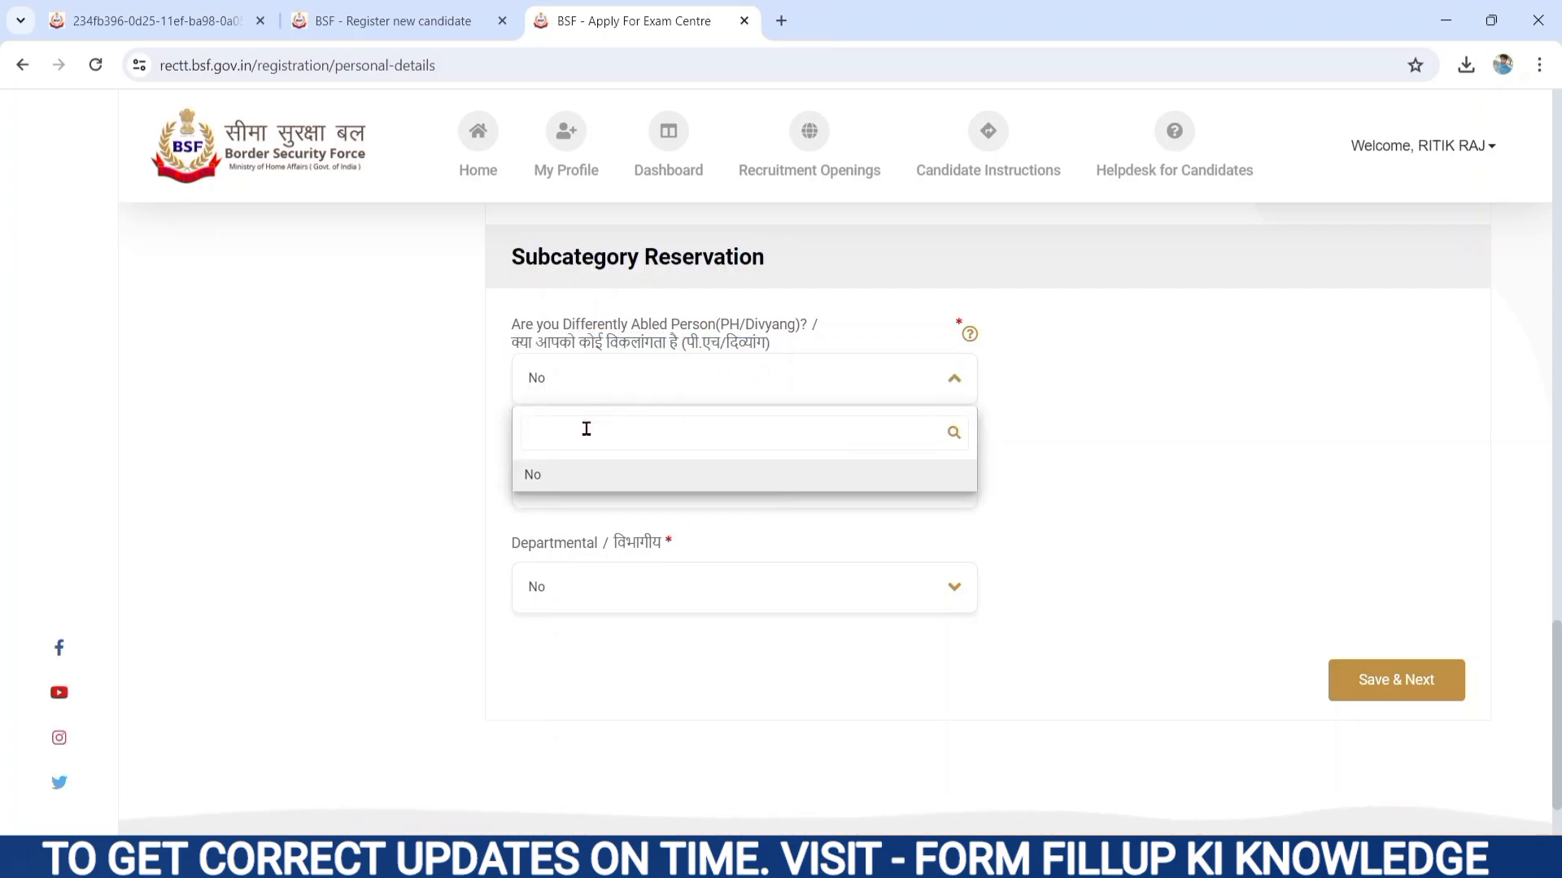
left_click(559, 477)
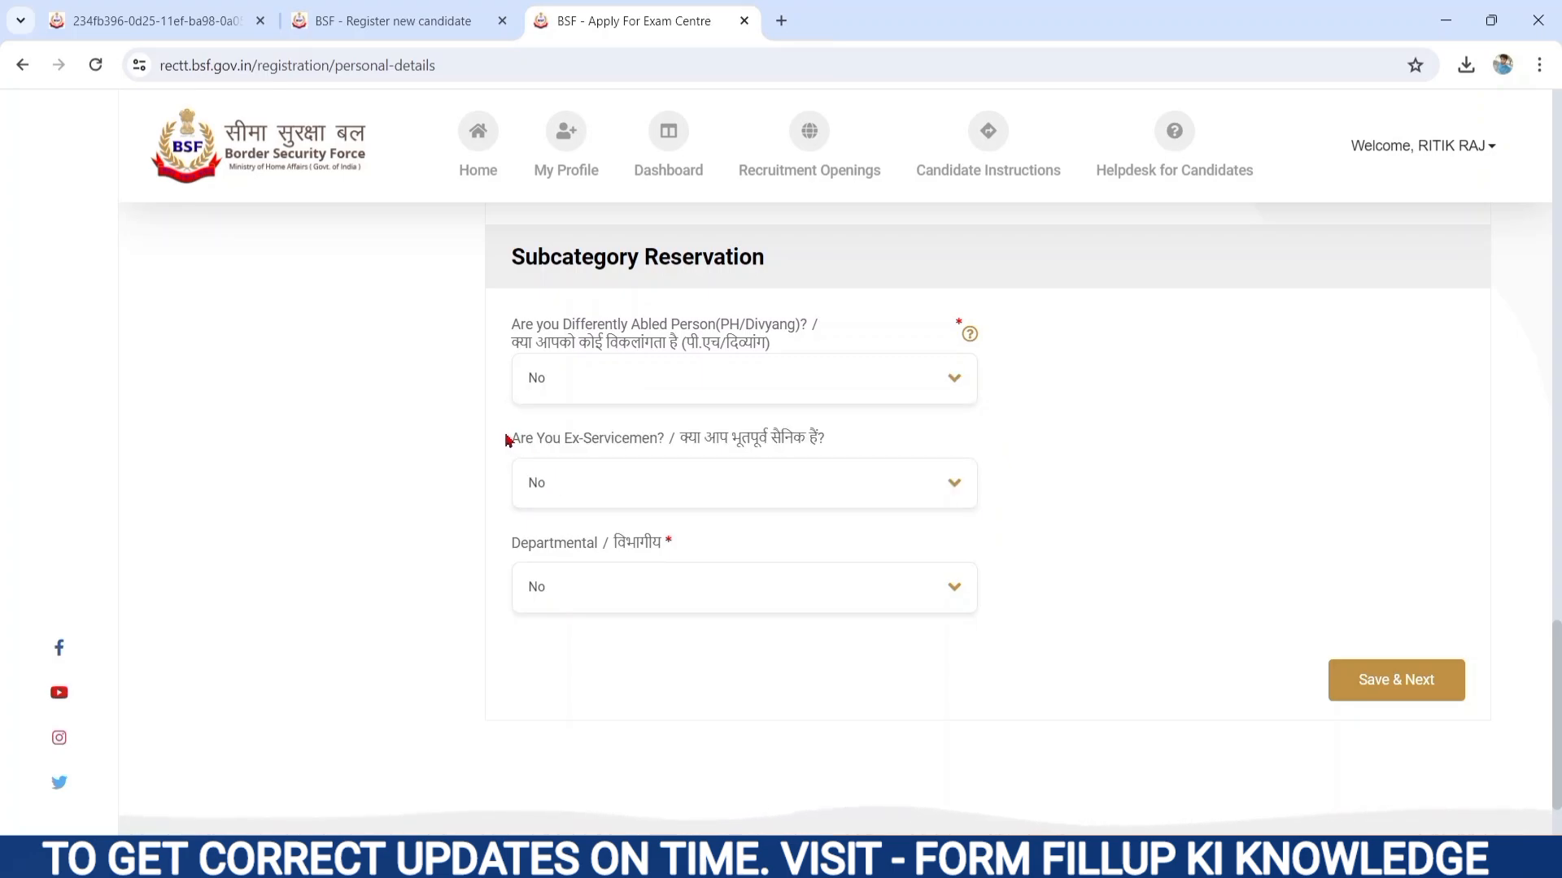
left_click_drag(505, 440, 788, 477)
left_click(715, 480)
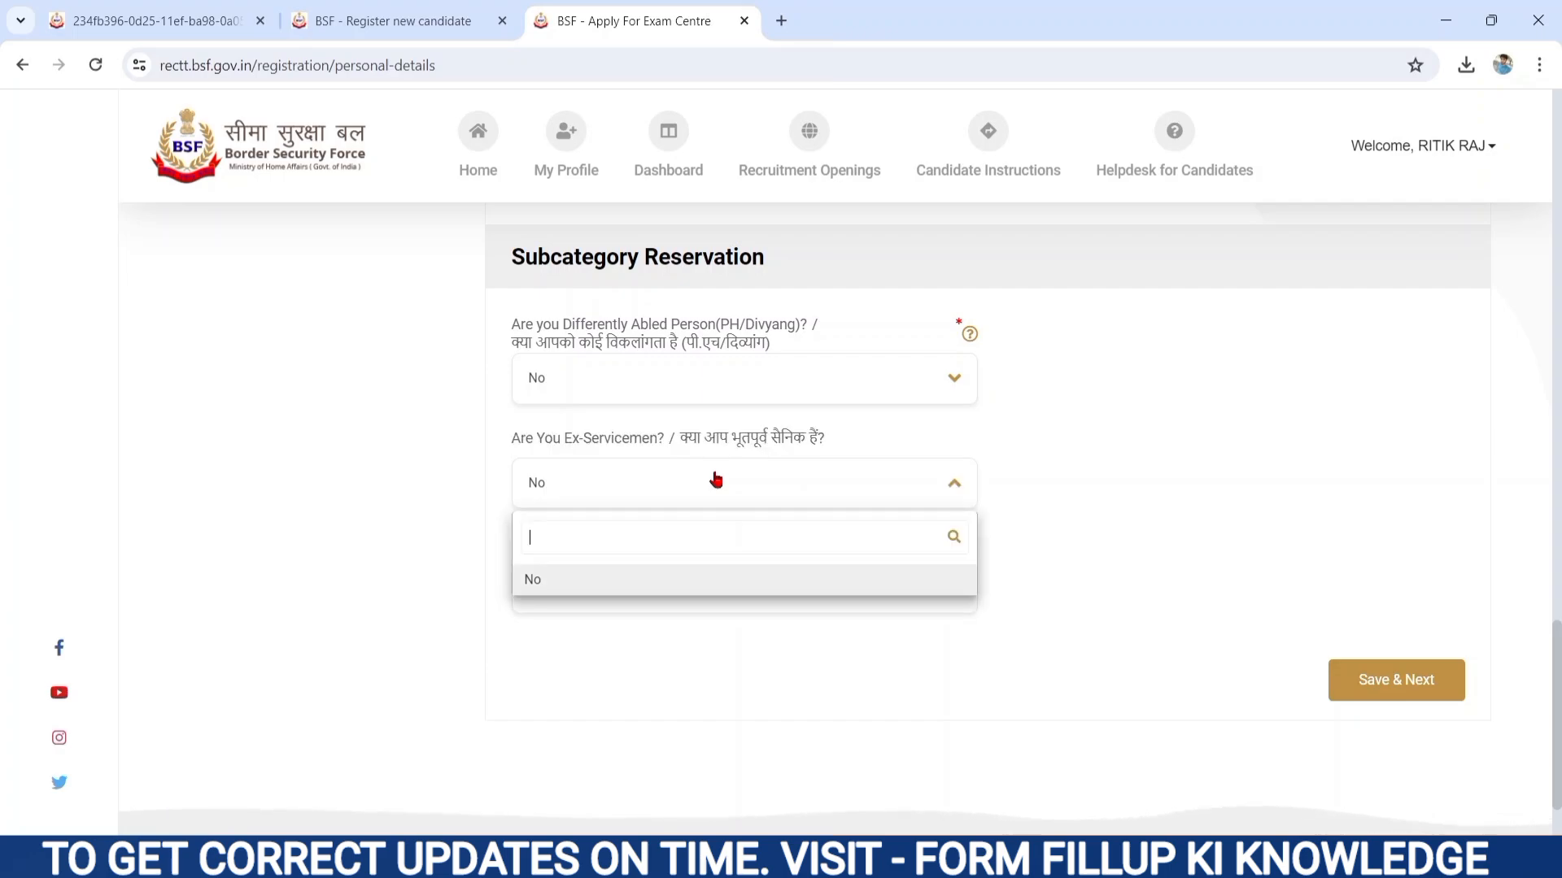
left_click(588, 578)
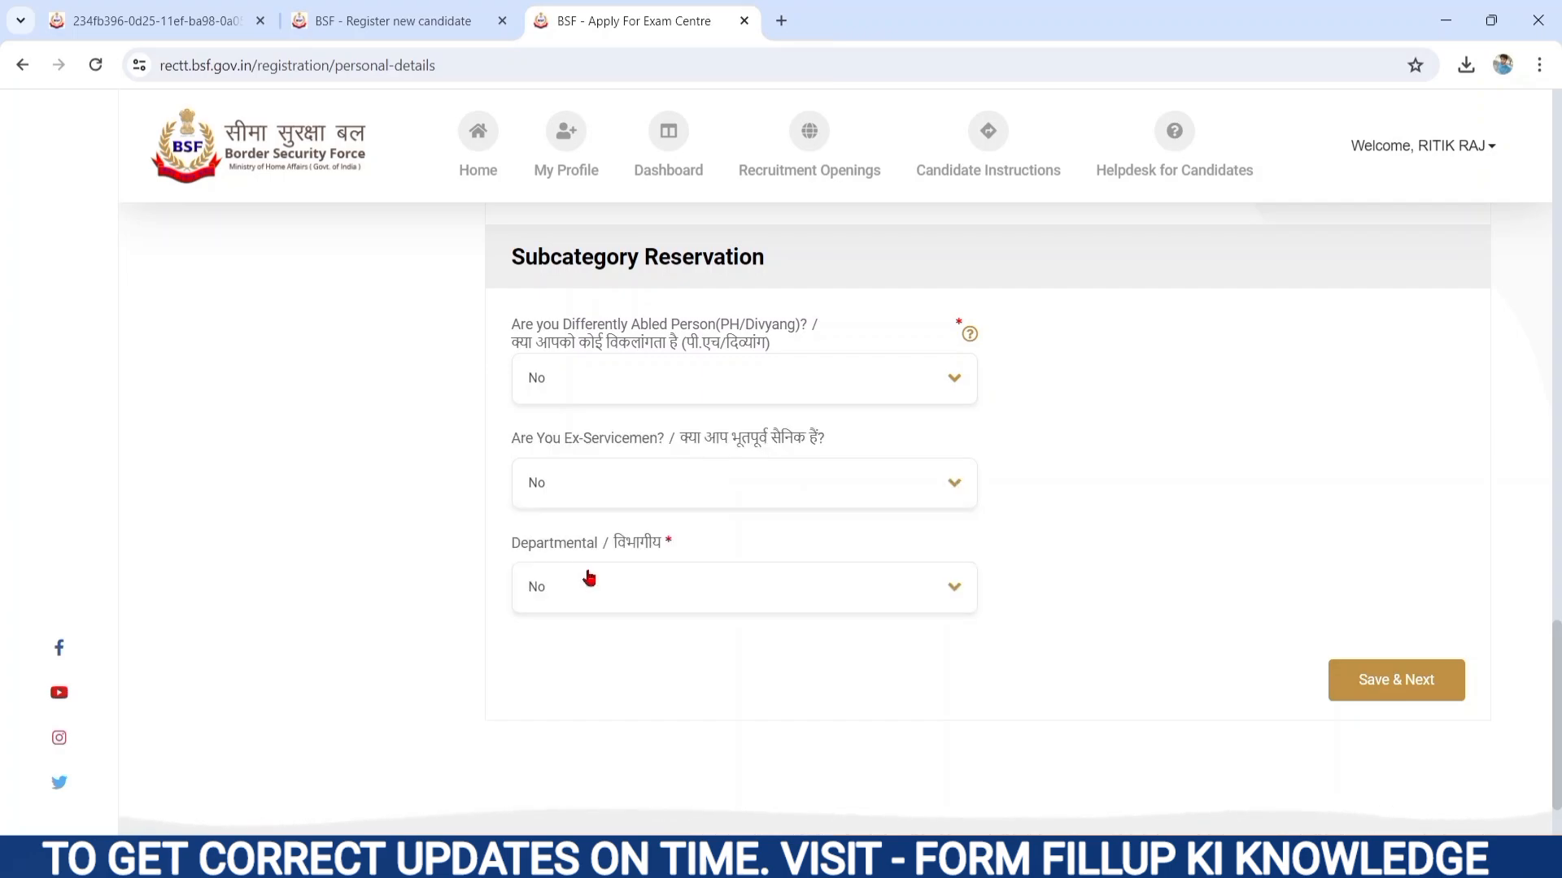
Step: Set the Departmental answer under Subcategory Reservation to No and save the personal details
scroll(491, 463, "up", 3)
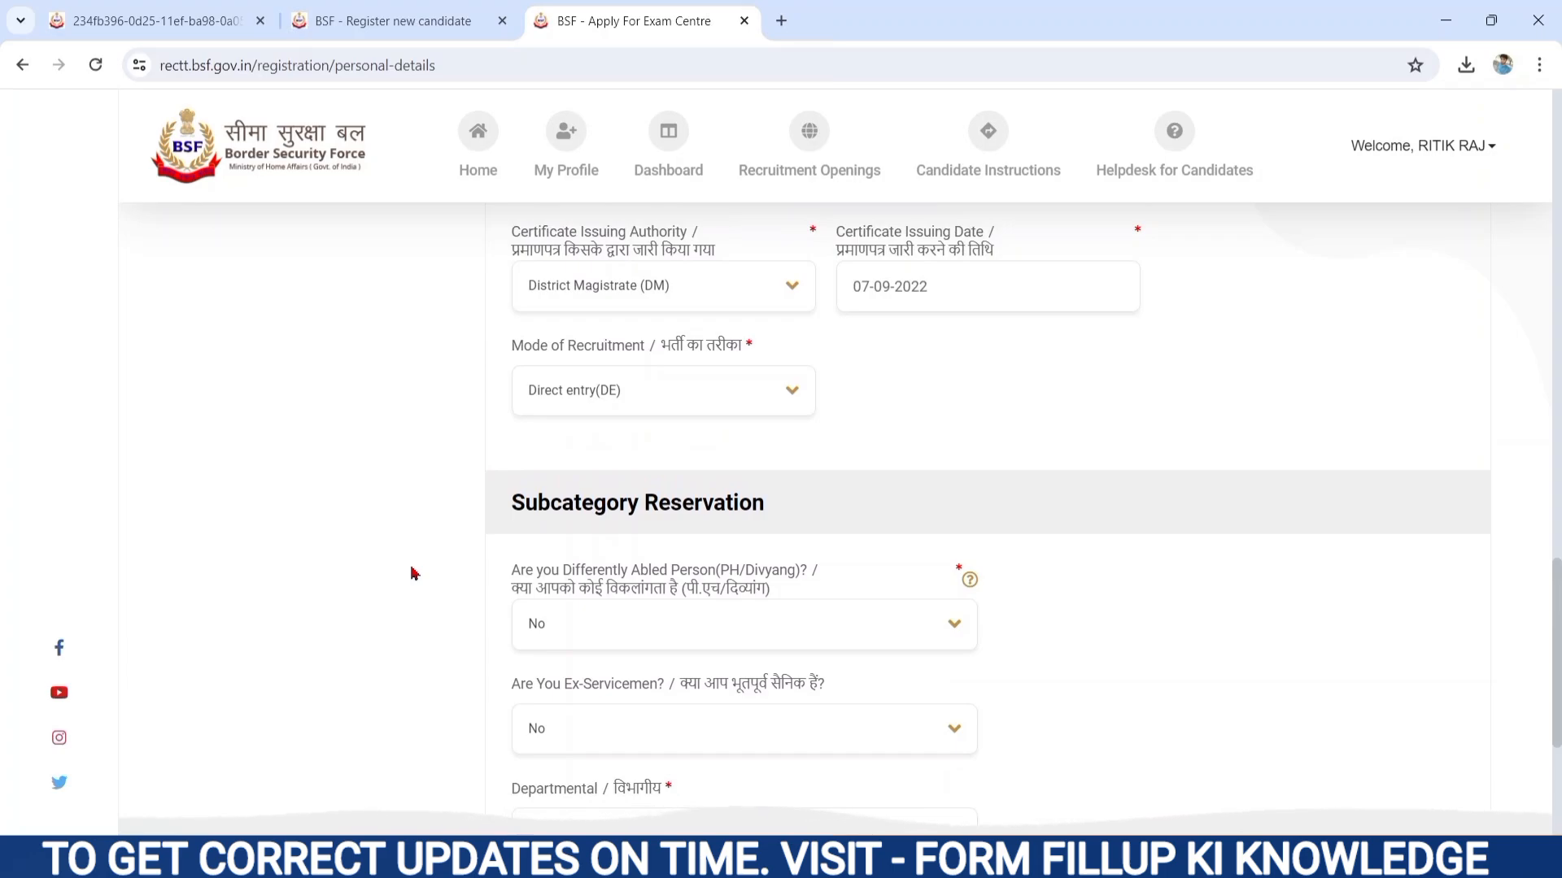
scroll(413, 574, "down", 4)
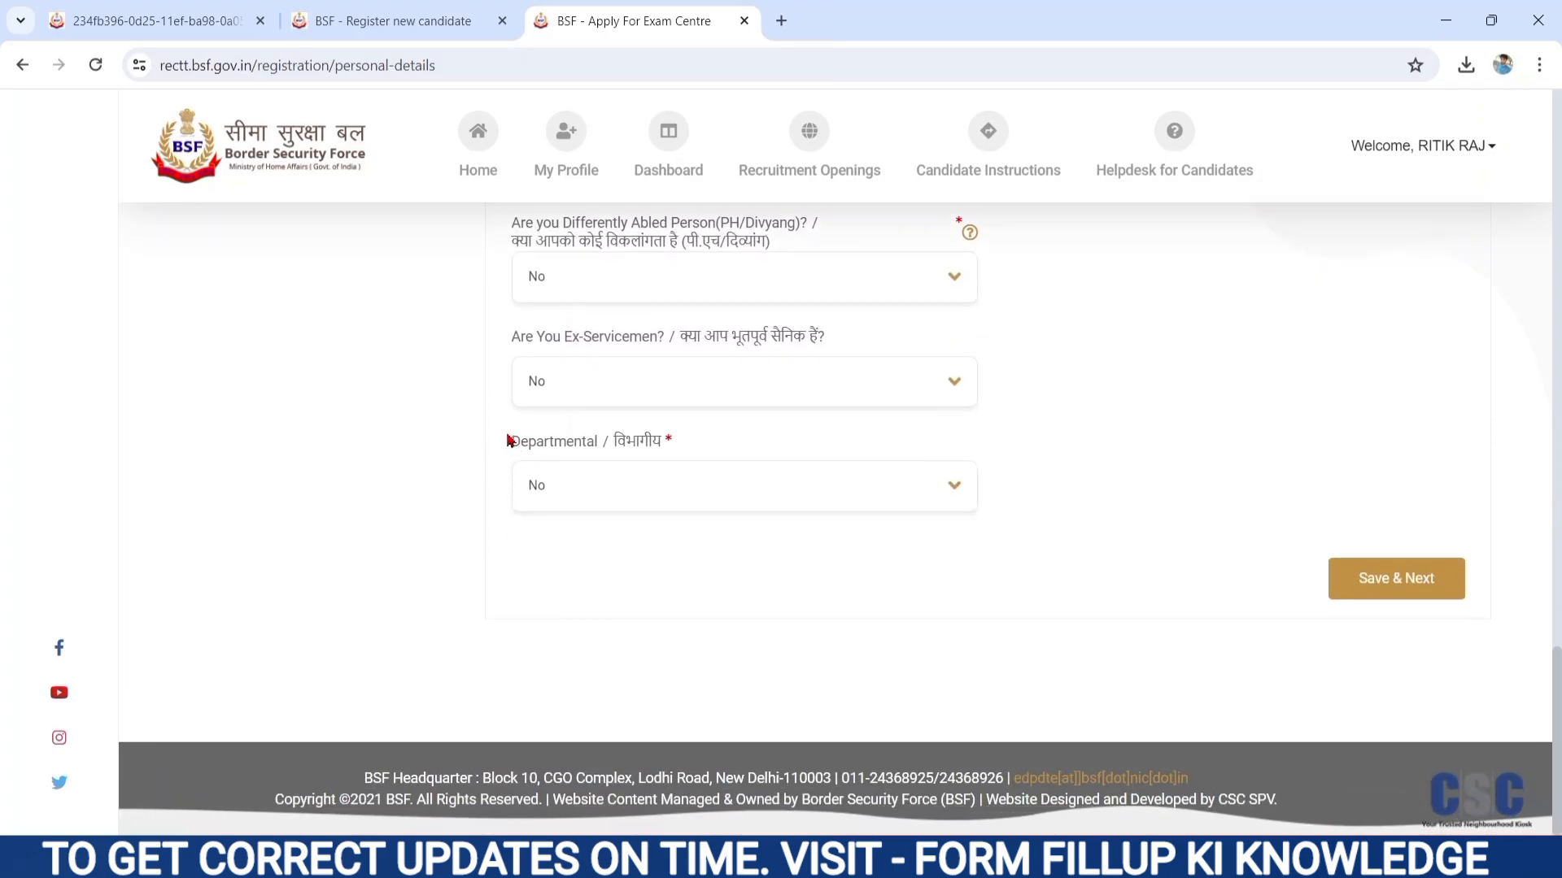
left_click_drag(510, 443, 714, 444)
left_click(576, 486)
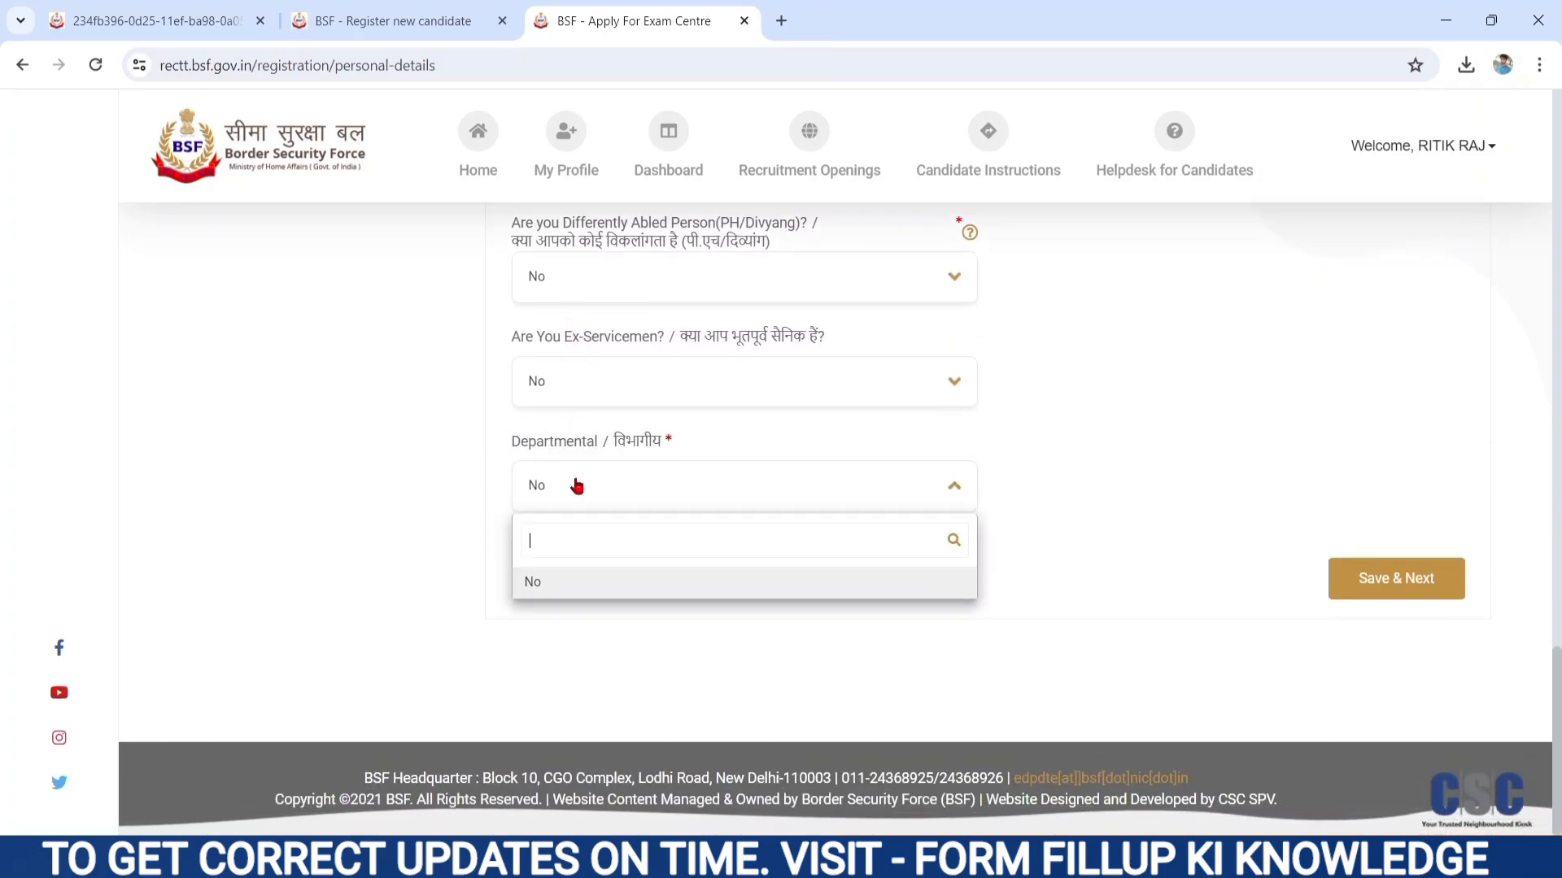
left_click(535, 594)
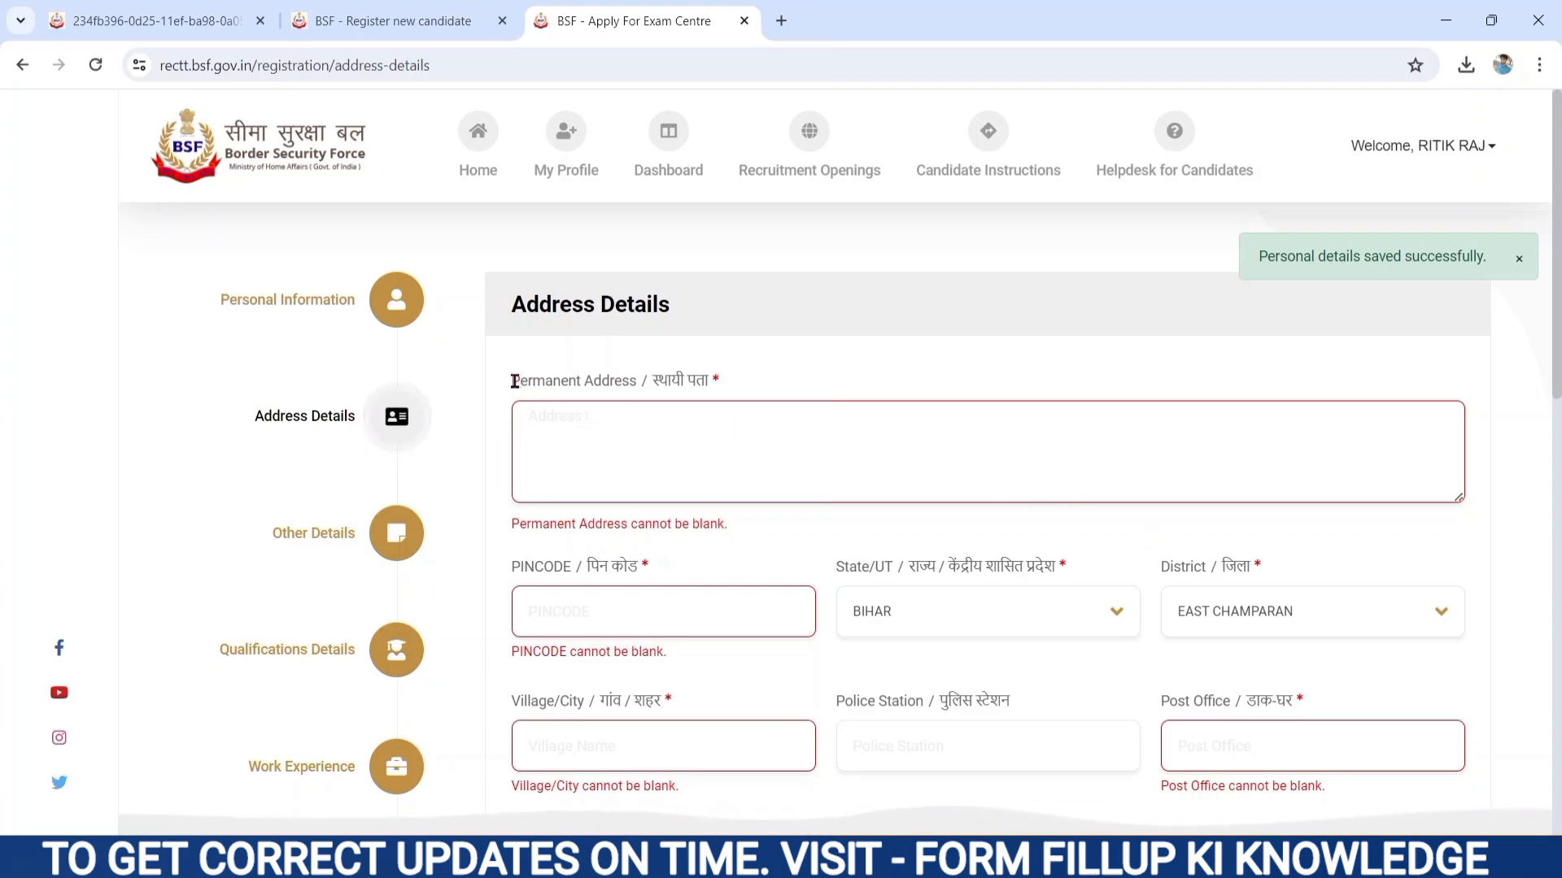
Step: Review the Permanent Address, PINCODE, State/UT and District fields in the Address Details section
left_click_drag(617, 404, 706, 412)
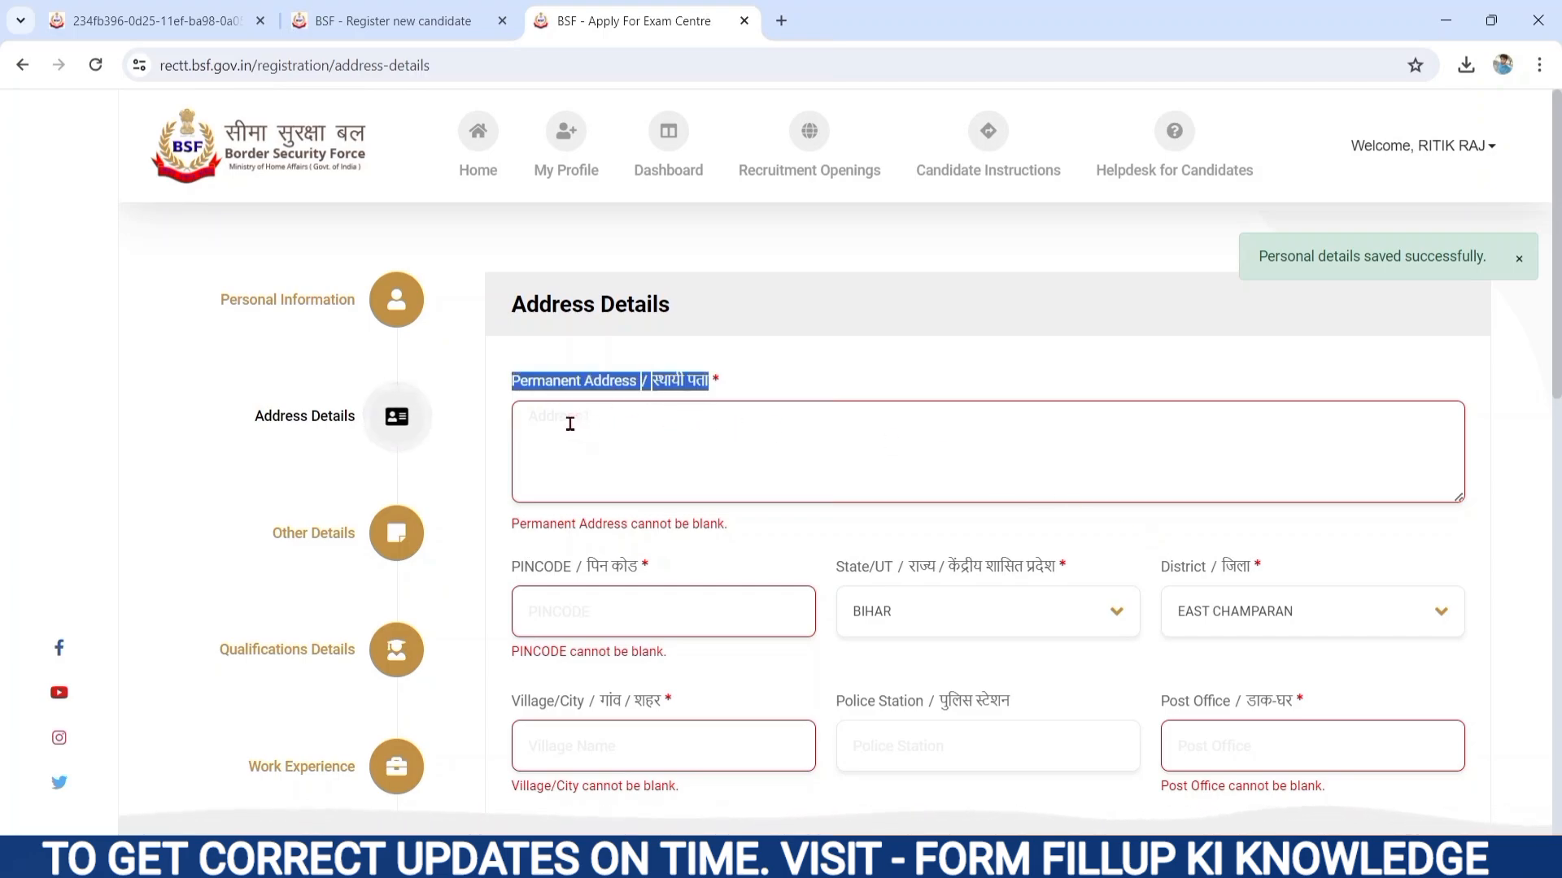
left_click(569, 424)
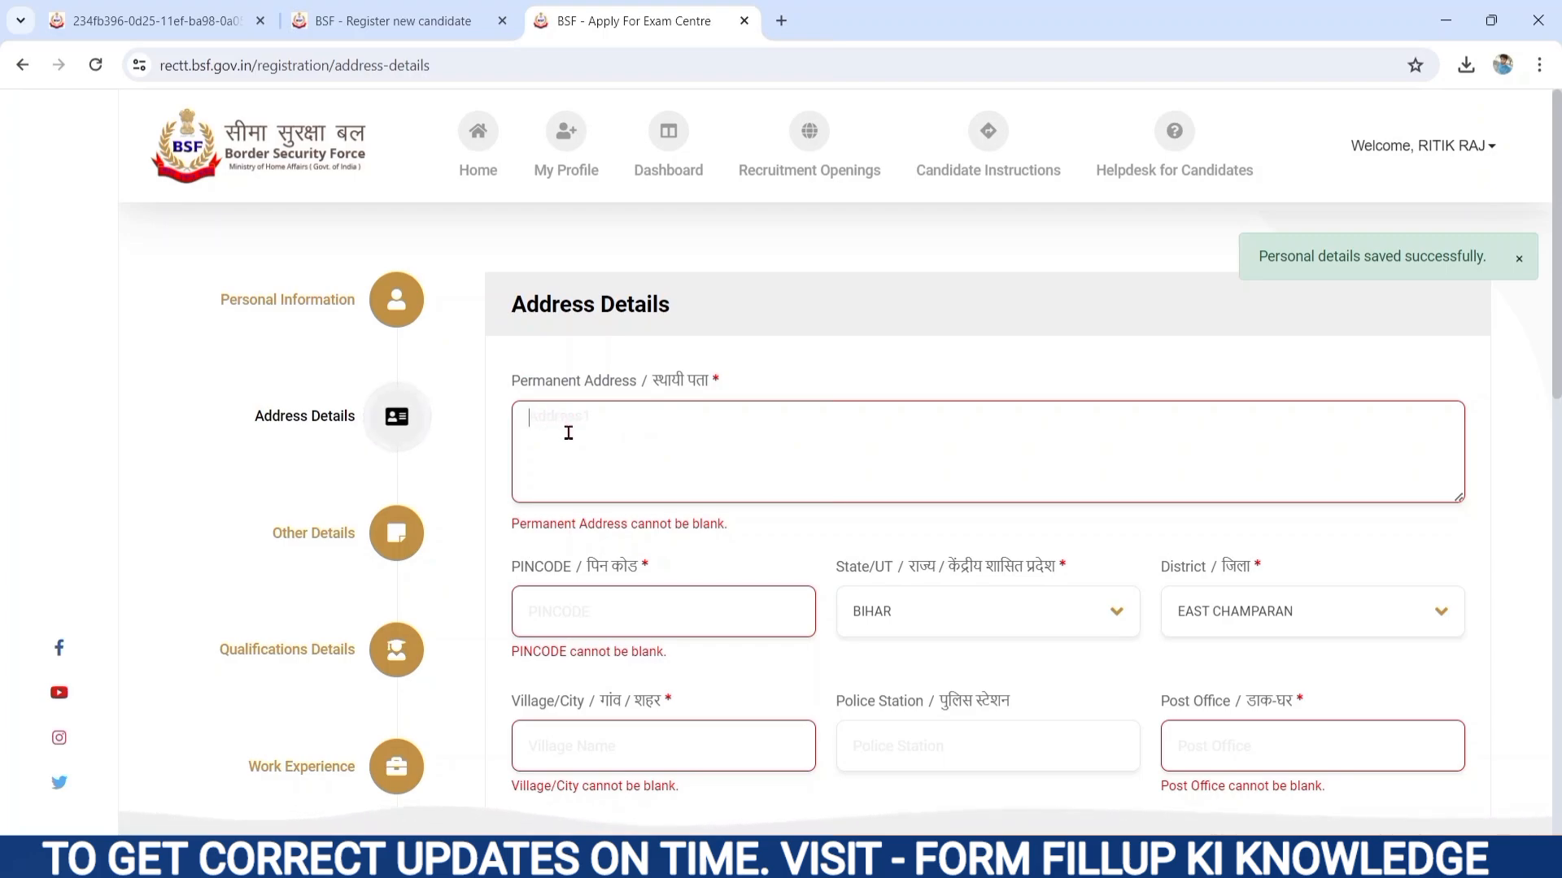
left_click(541, 600)
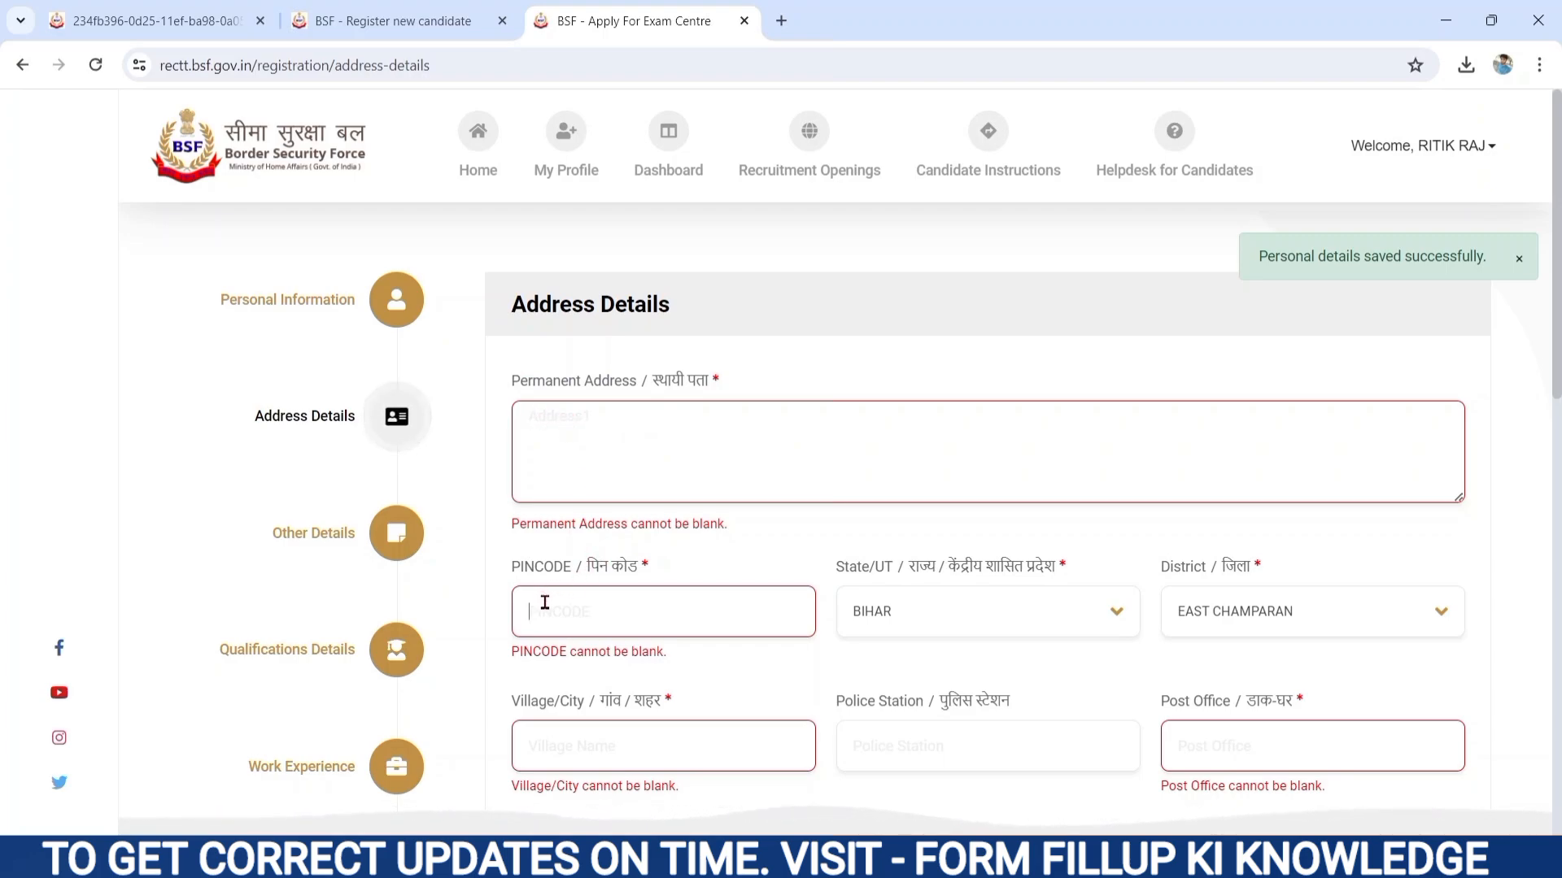
left_click_drag(838, 570, 993, 586)
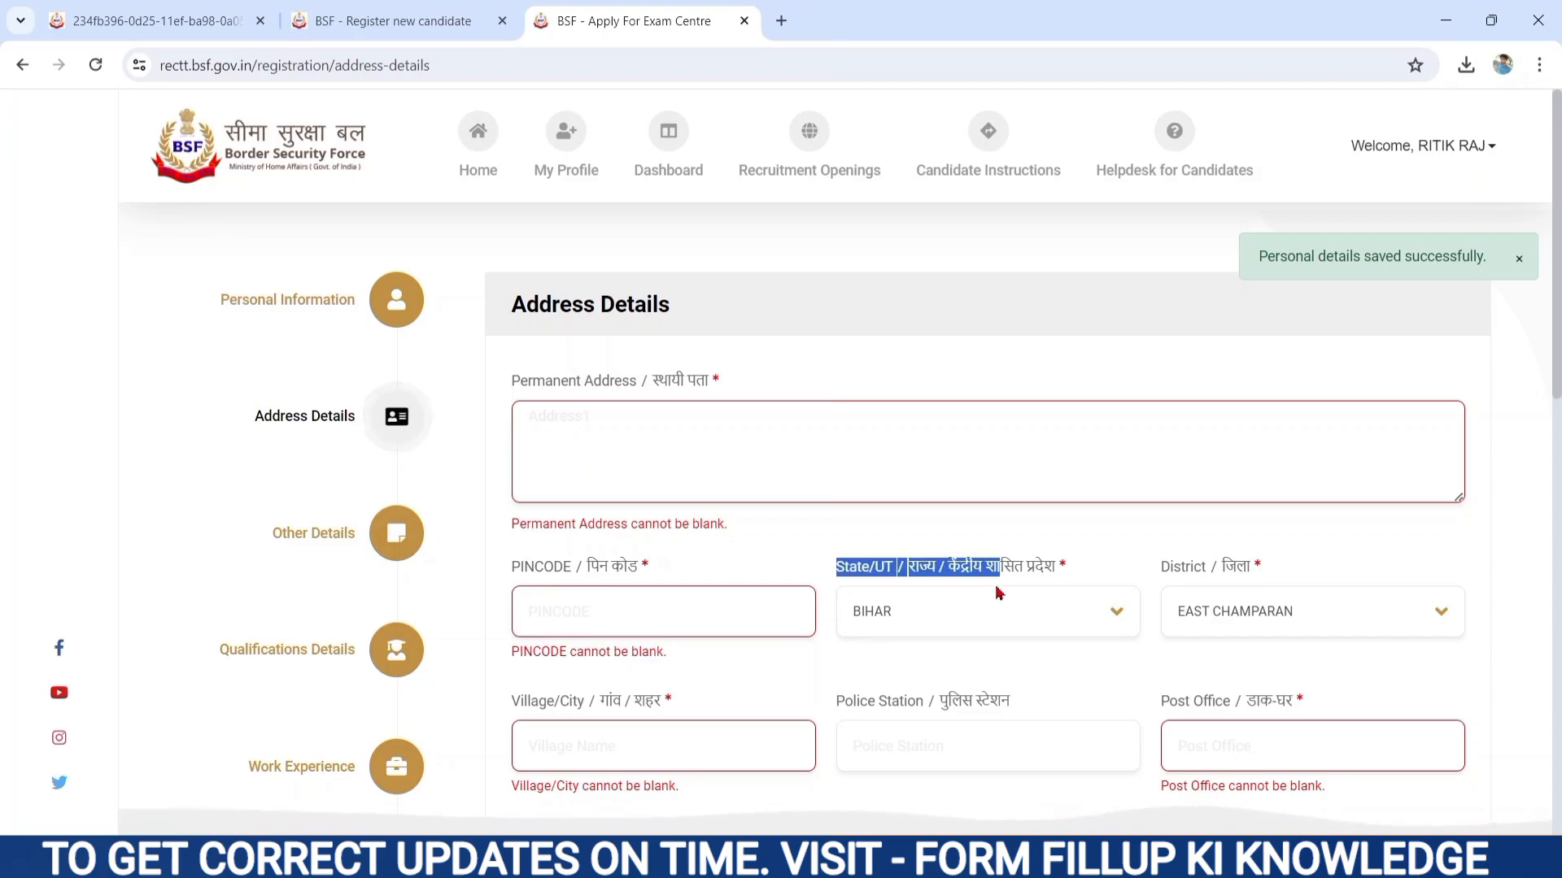
left_click(916, 625)
left_click(916, 625)
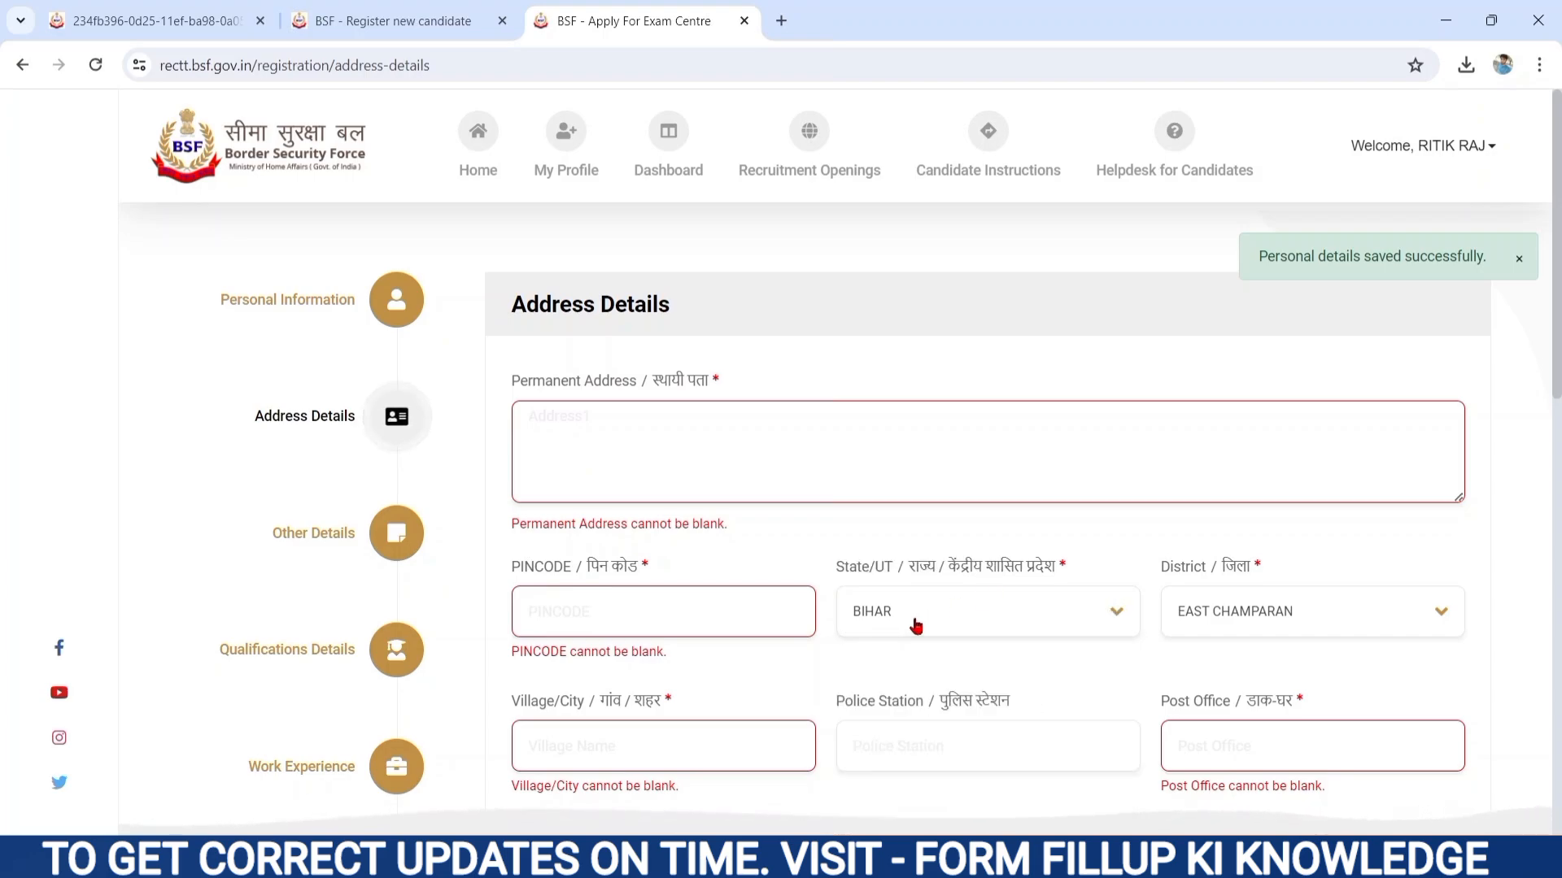
left_click_drag(1161, 566, 1356, 561)
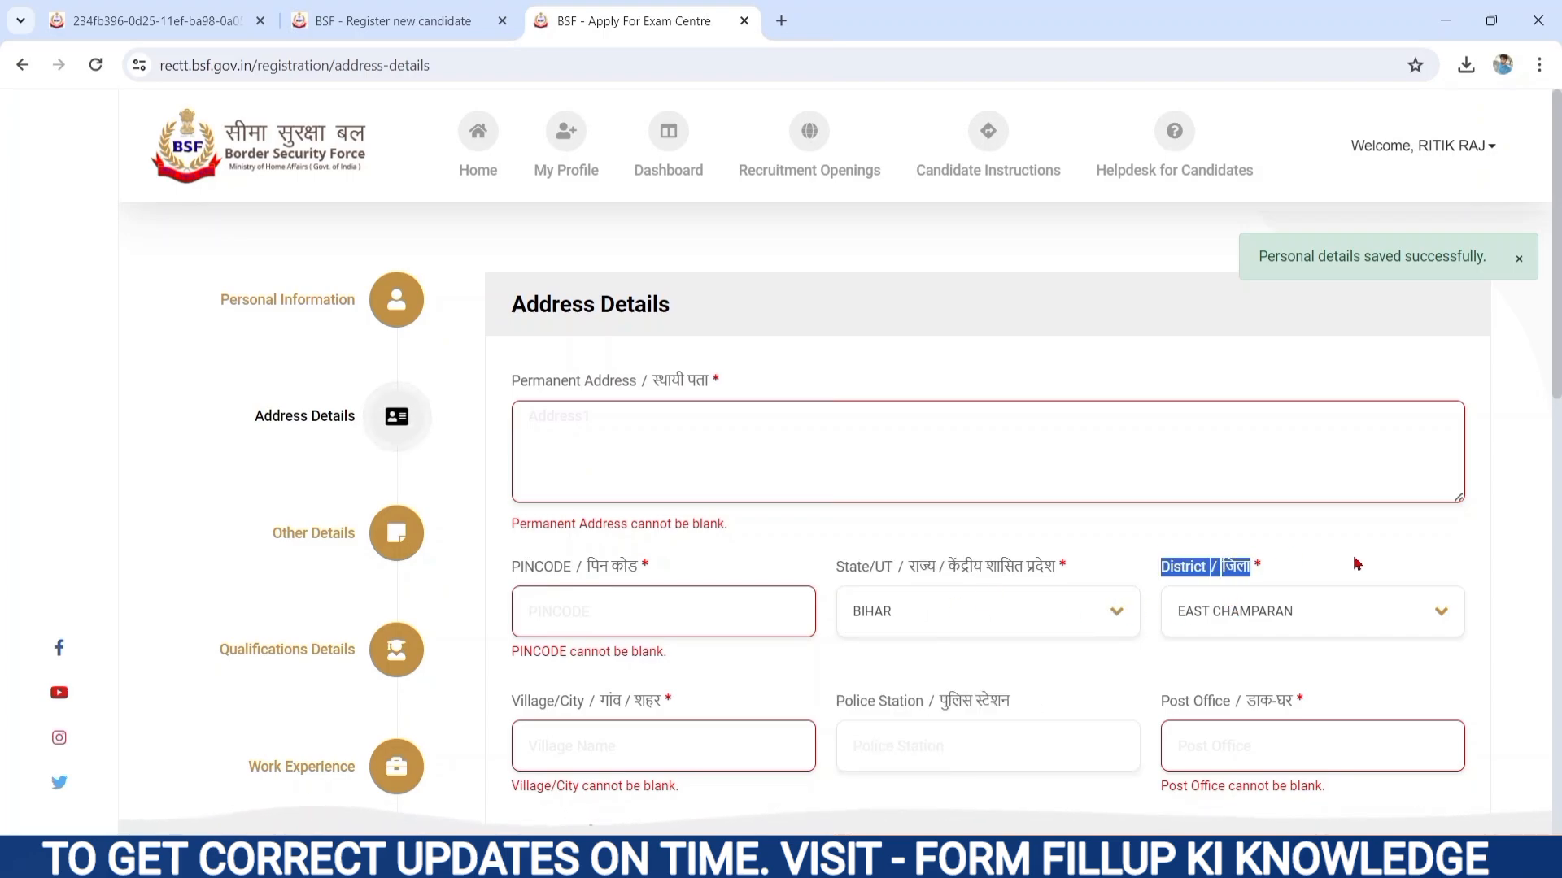
left_click(1263, 616)
left_click(1263, 615)
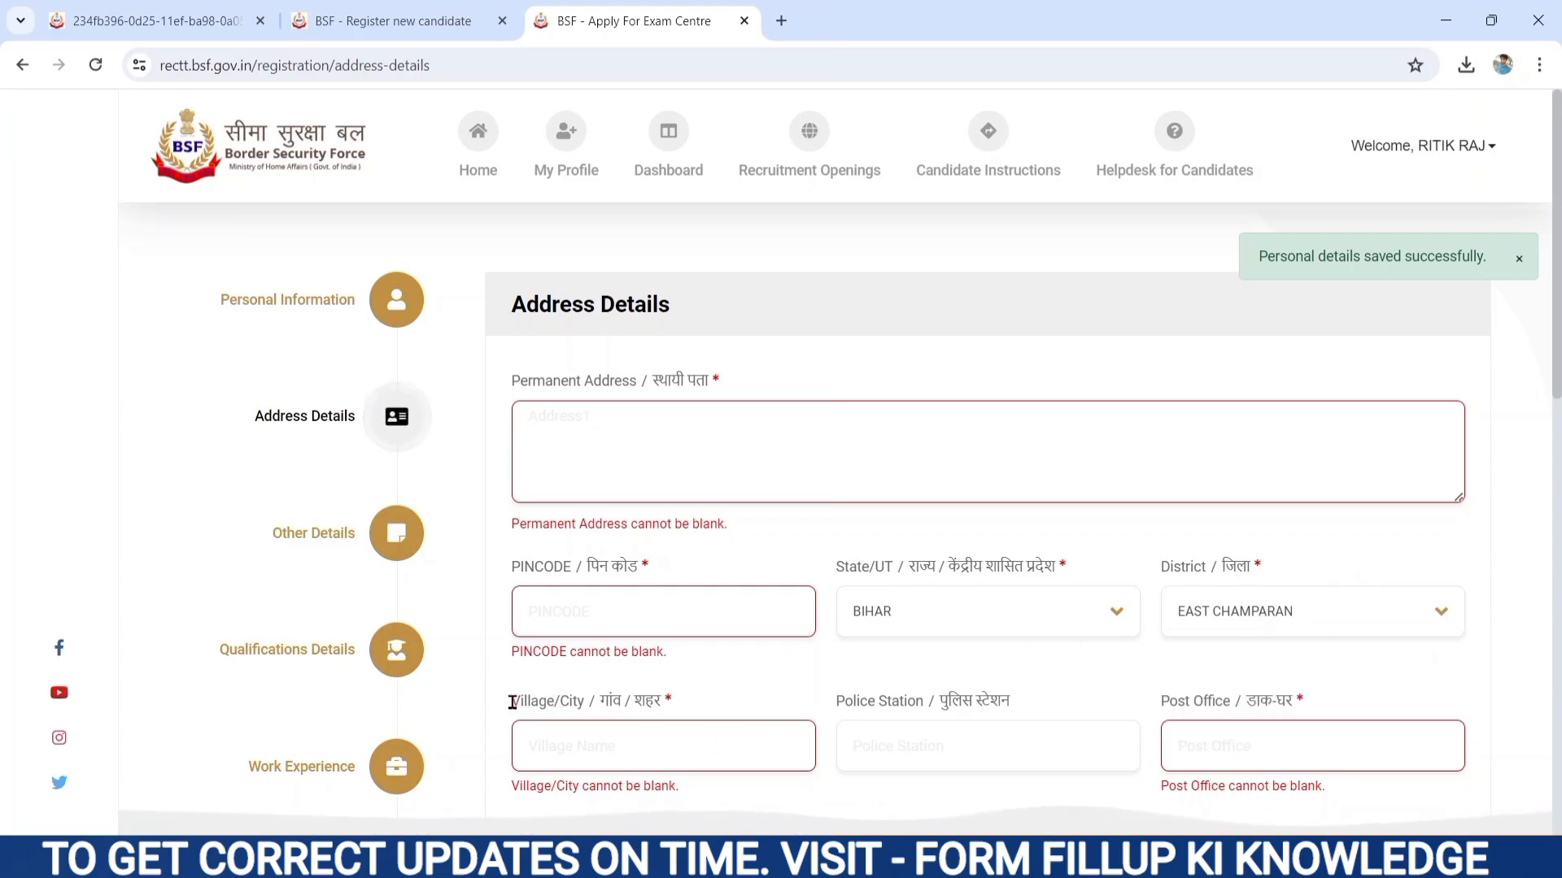
Step: Review the Village/City, Police Station, Post Office and Tehsil fields of the permanent address
left_click_drag(514, 701, 671, 699)
left_click(596, 726)
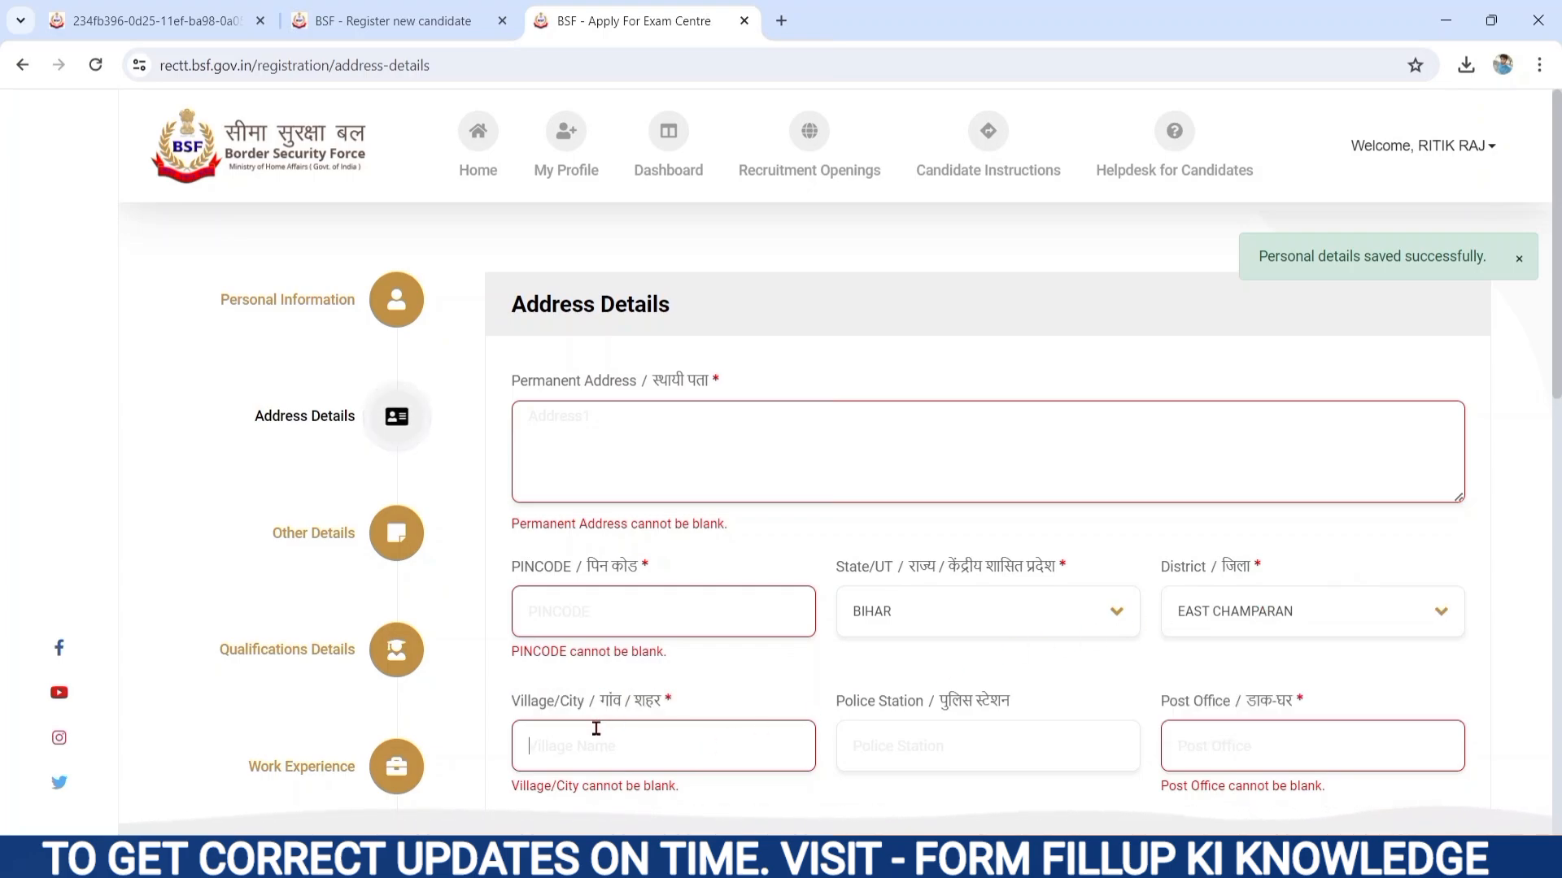
left_click_drag(838, 700, 900, 733)
left_click(901, 732)
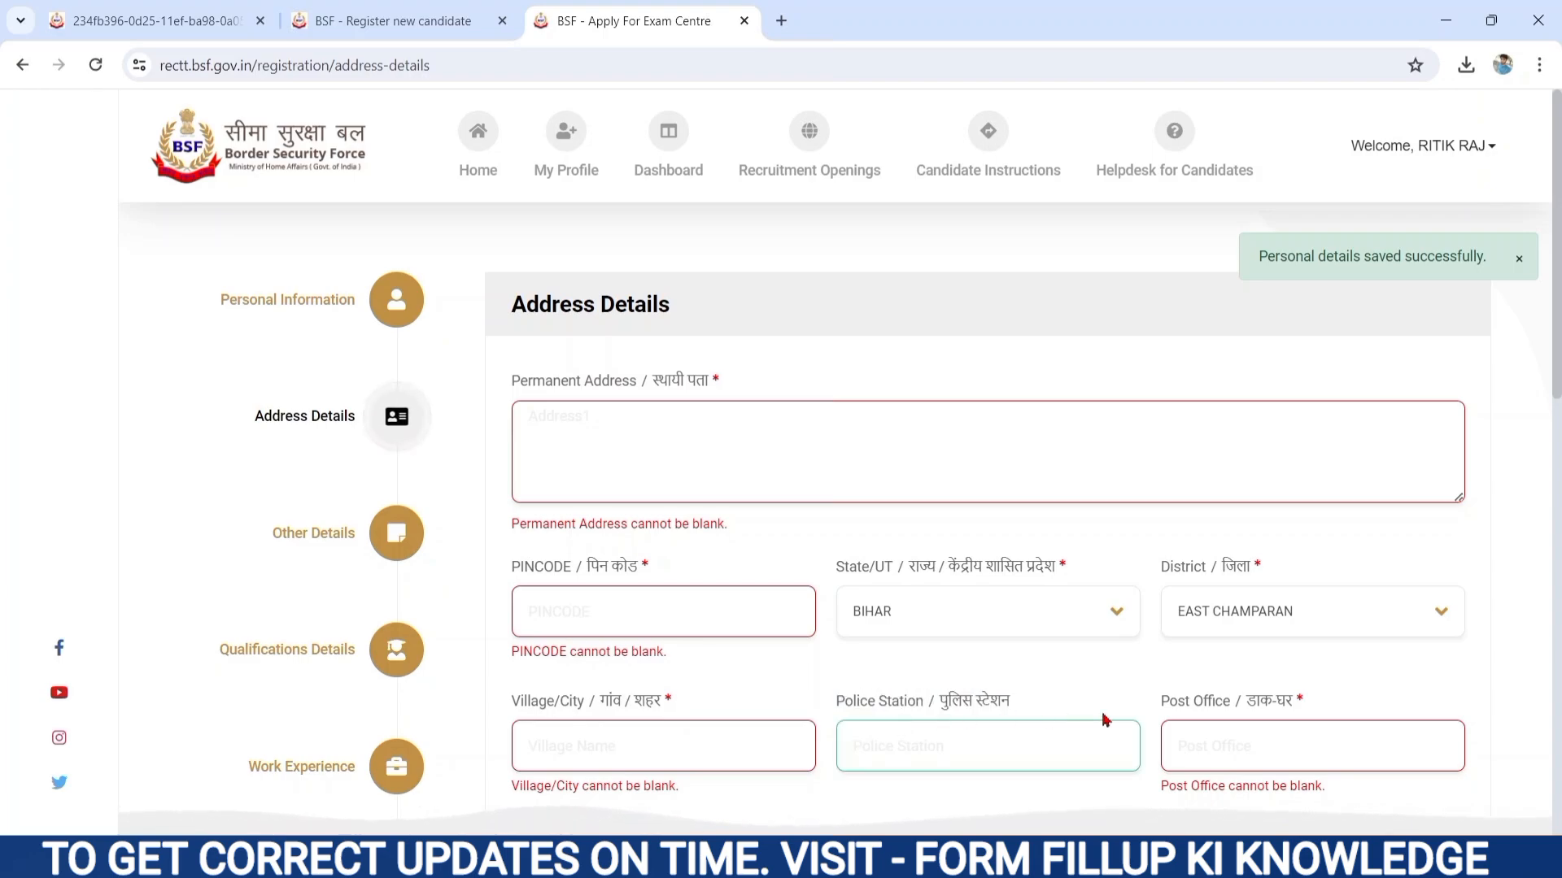
left_click(1160, 701)
left_click_drag(1161, 700, 1293, 700)
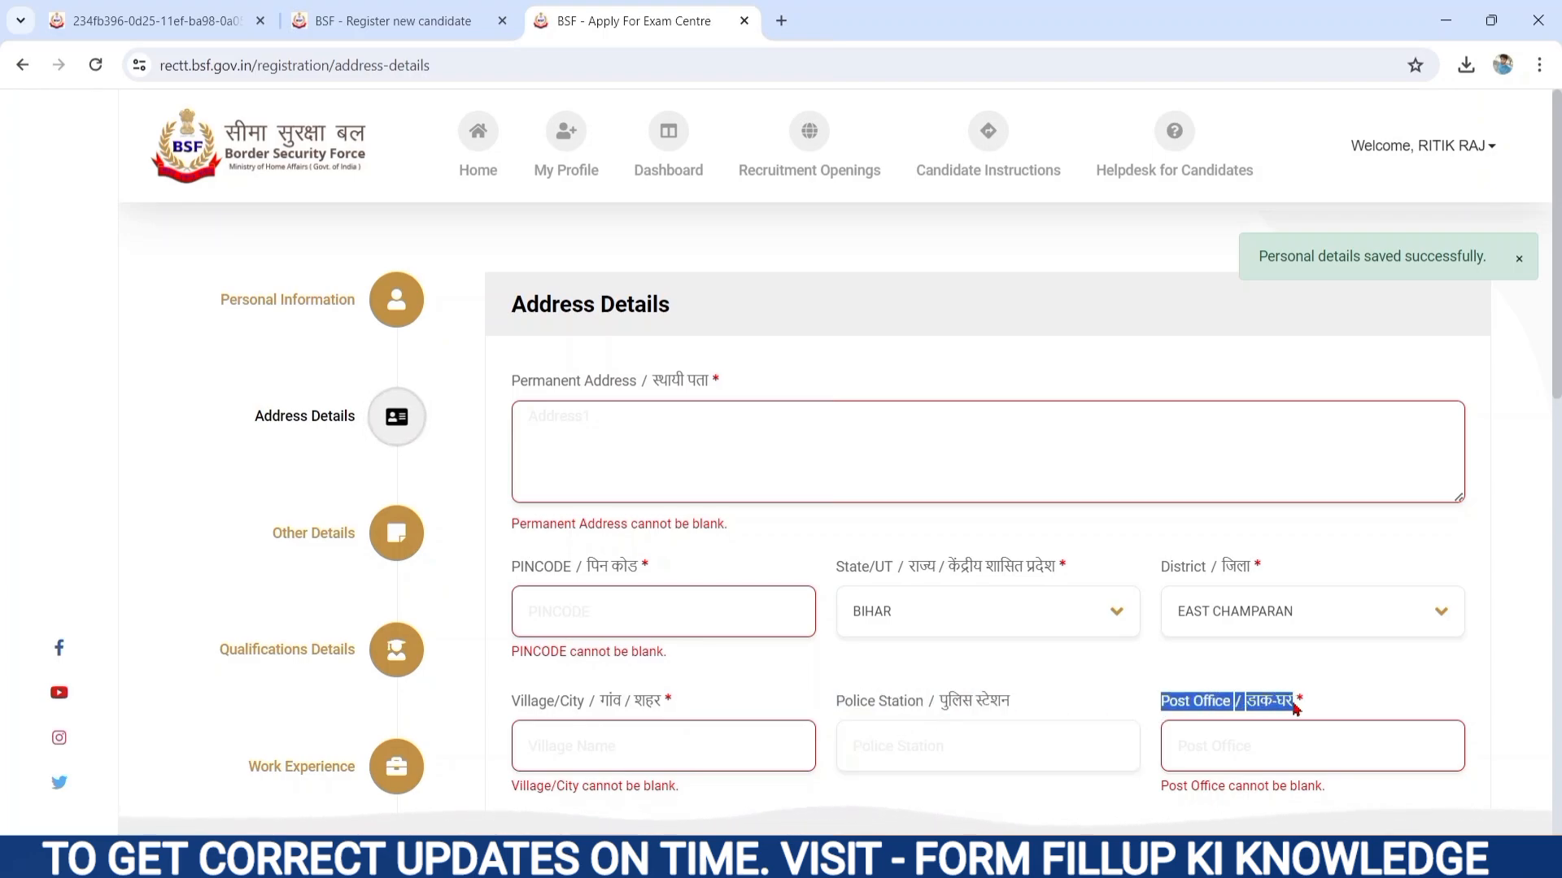
left_click(1220, 733)
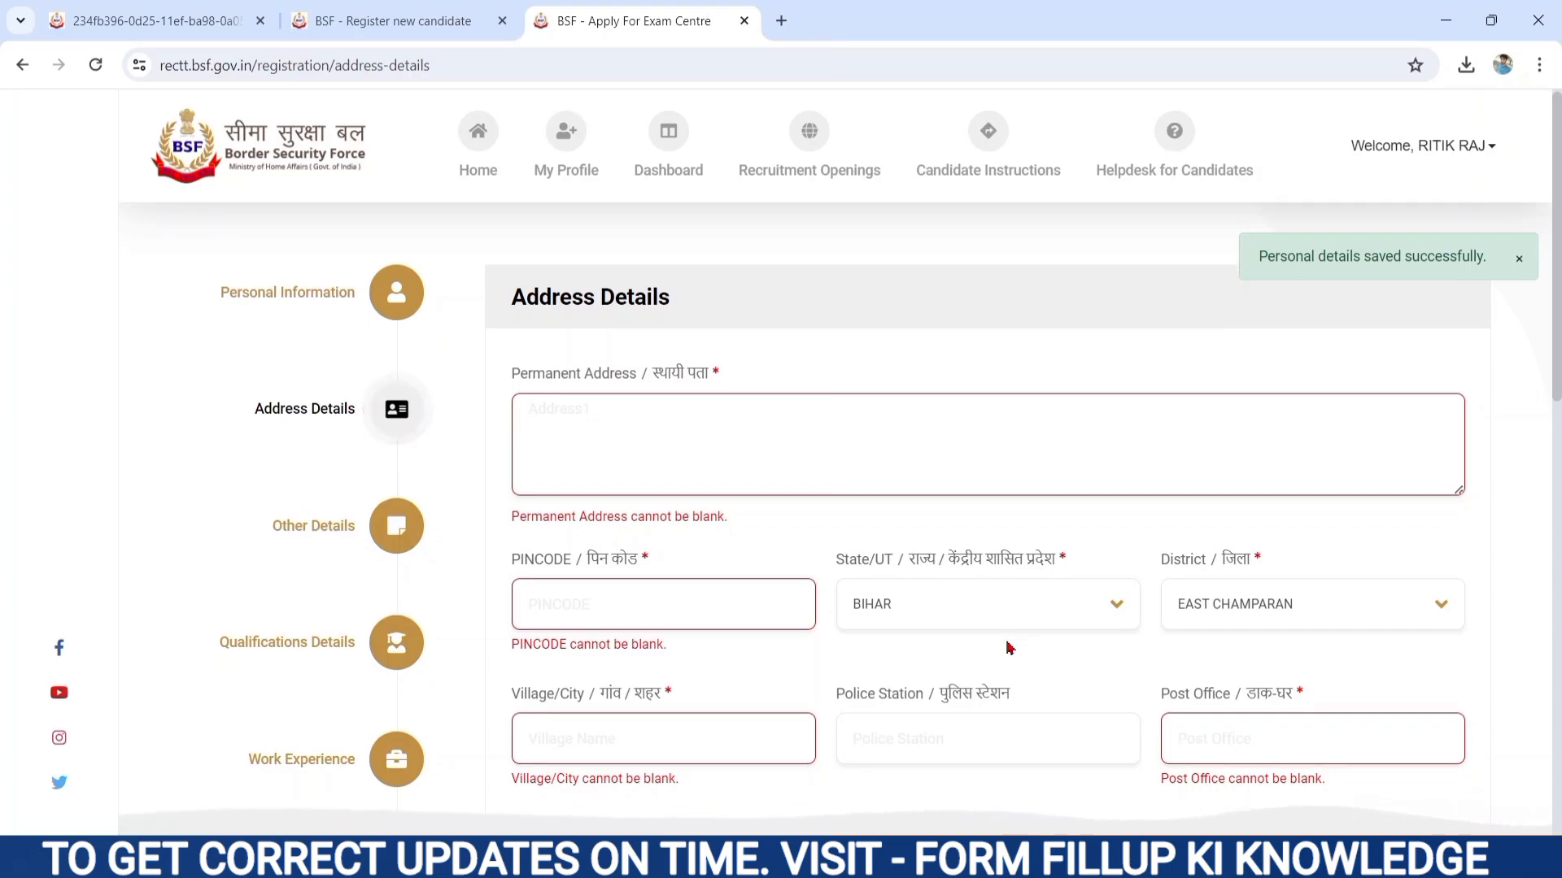
scroll(1009, 648, "down", 5)
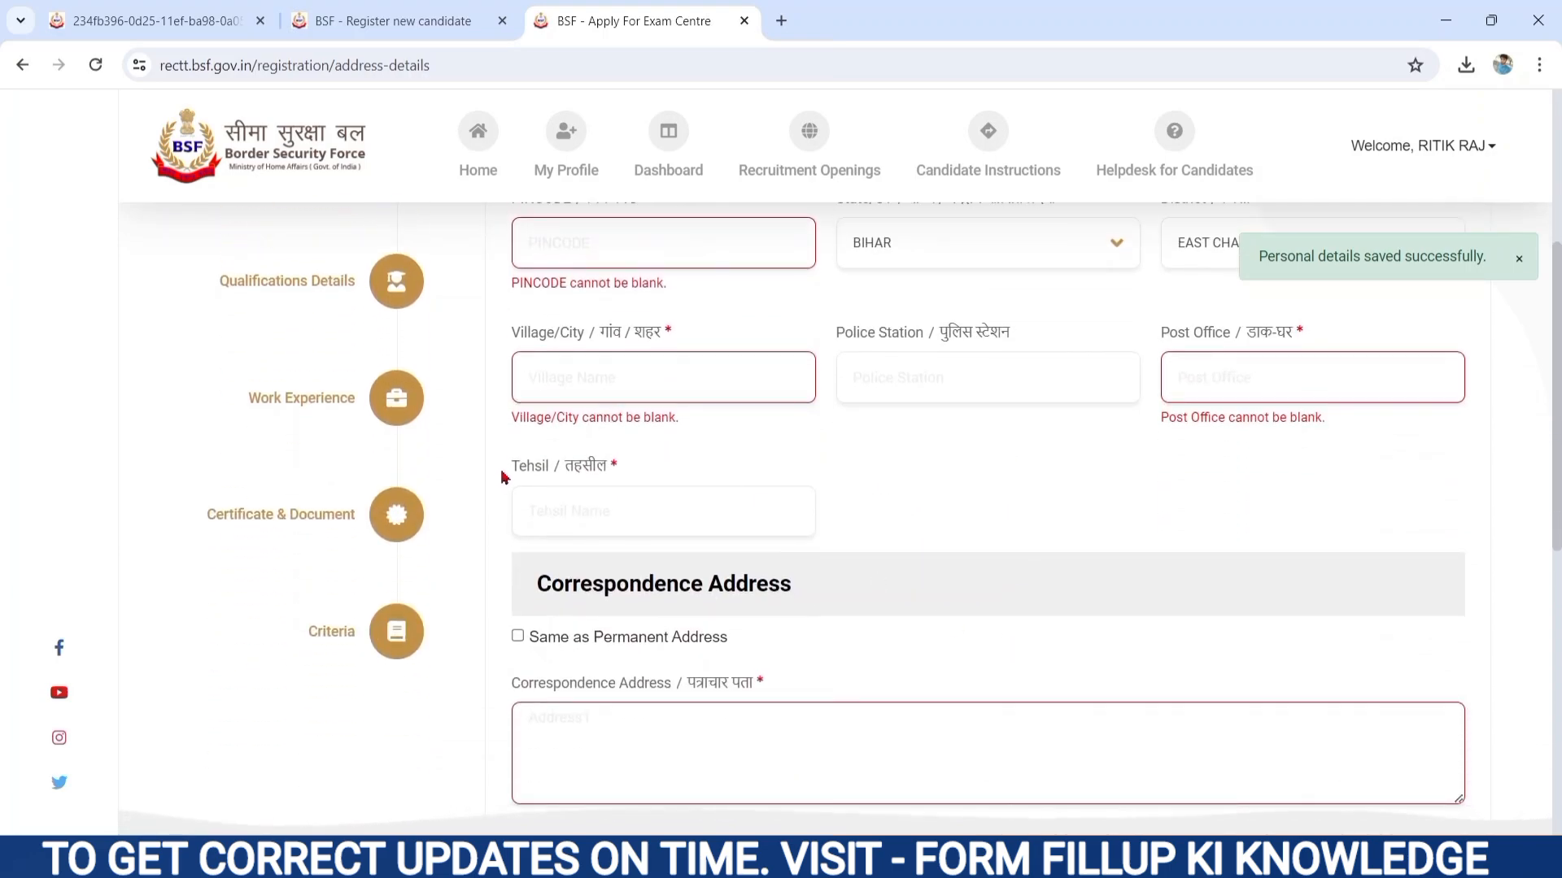
left_click_drag(509, 468, 663, 508)
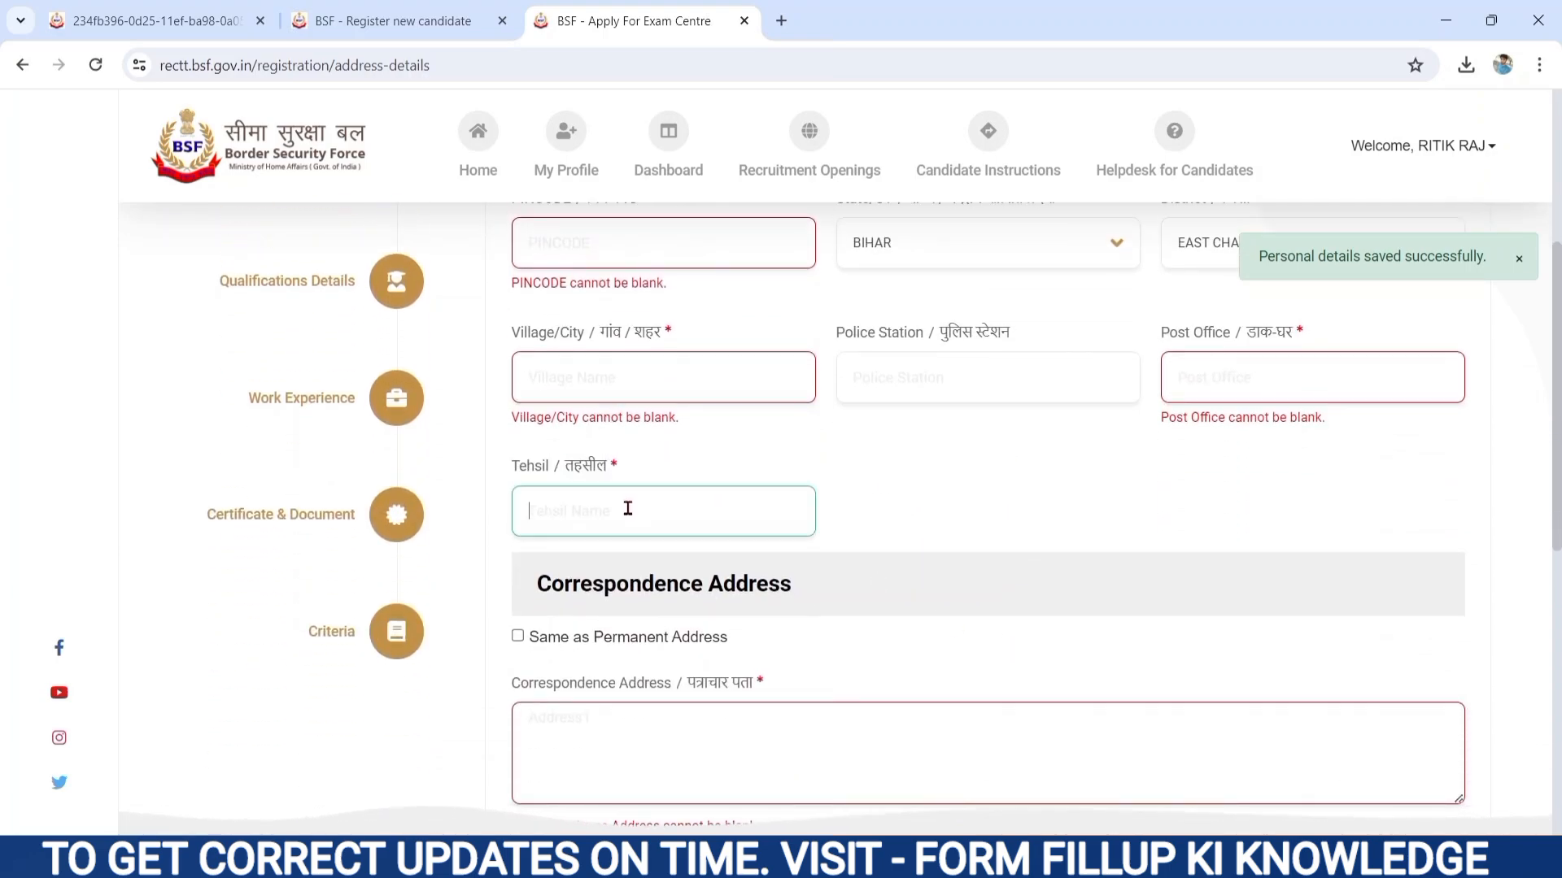
left_click(920, 537)
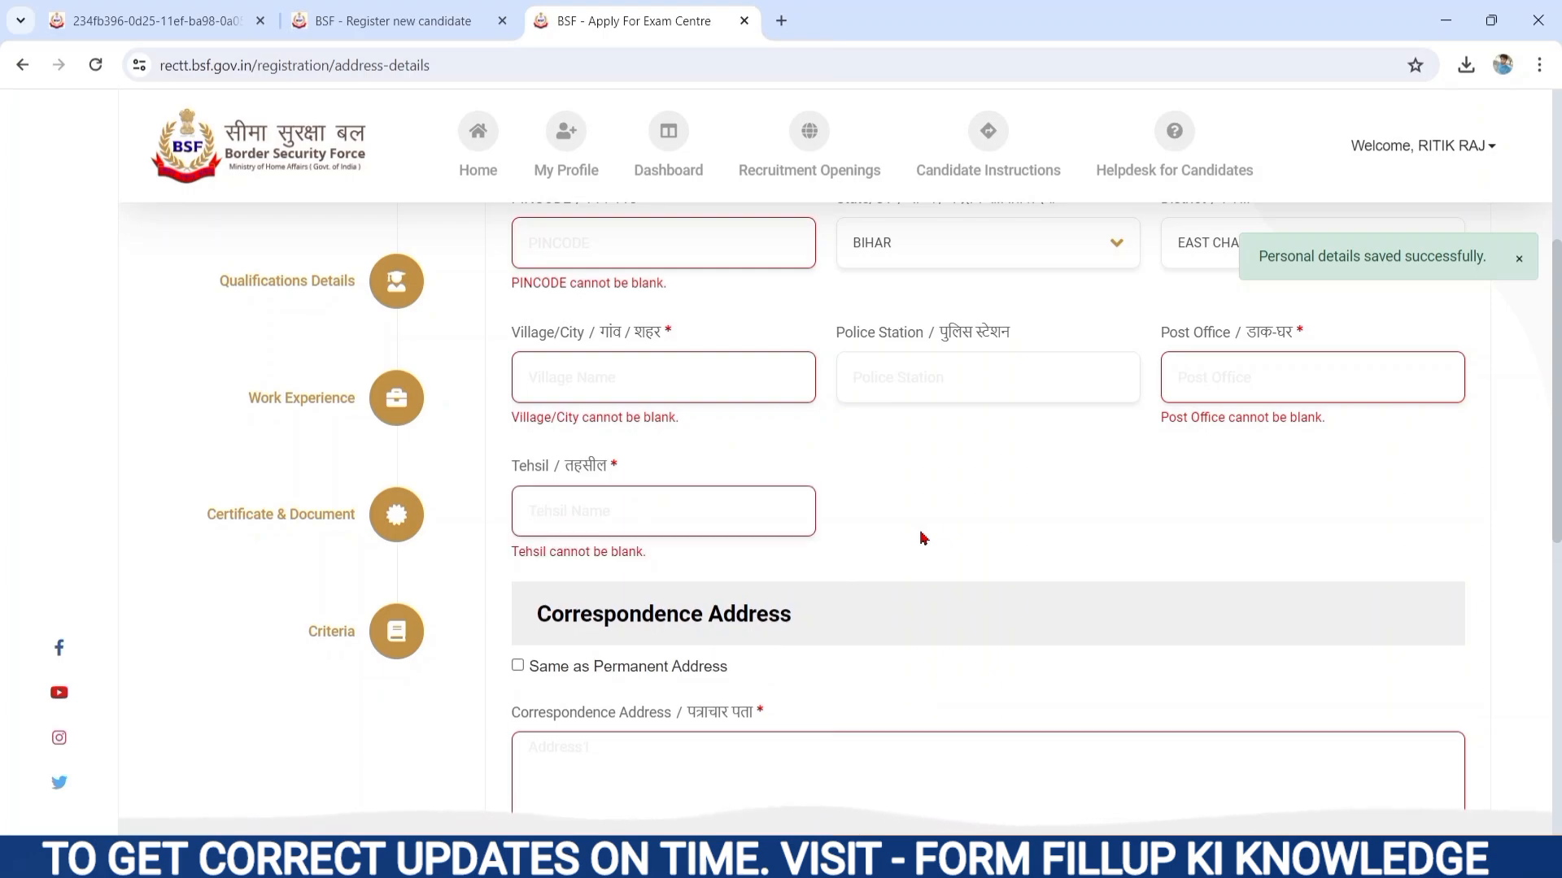
Step: Clear the Same as Permanent Address option, complete the remaining address fields and save the address details
scroll(923, 537, "down", 1)
scroll(923, 535, "down", 2)
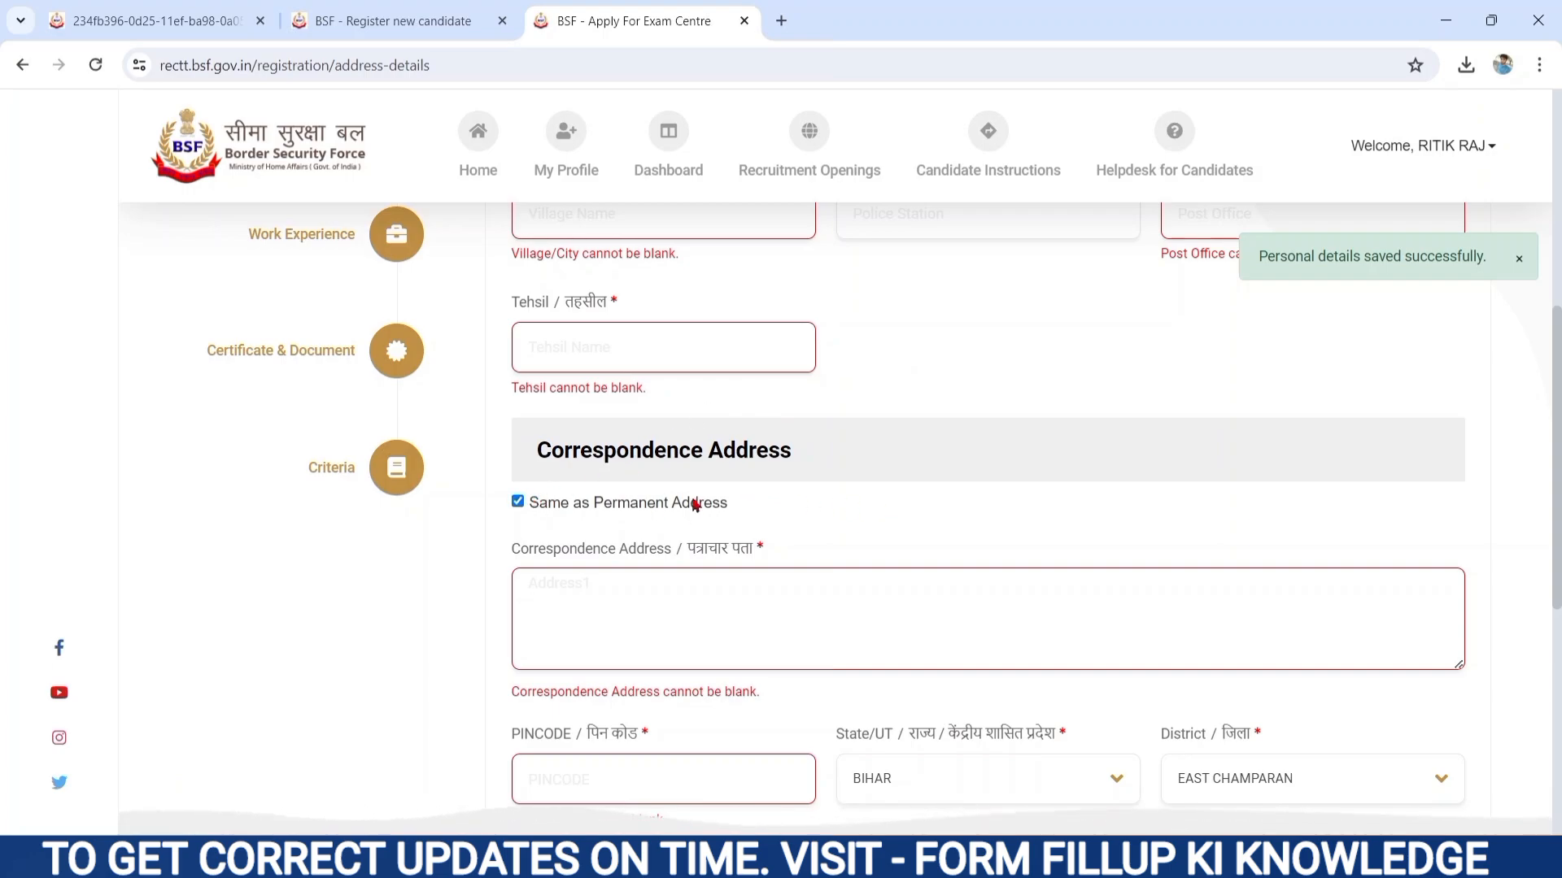
left_click(518, 503)
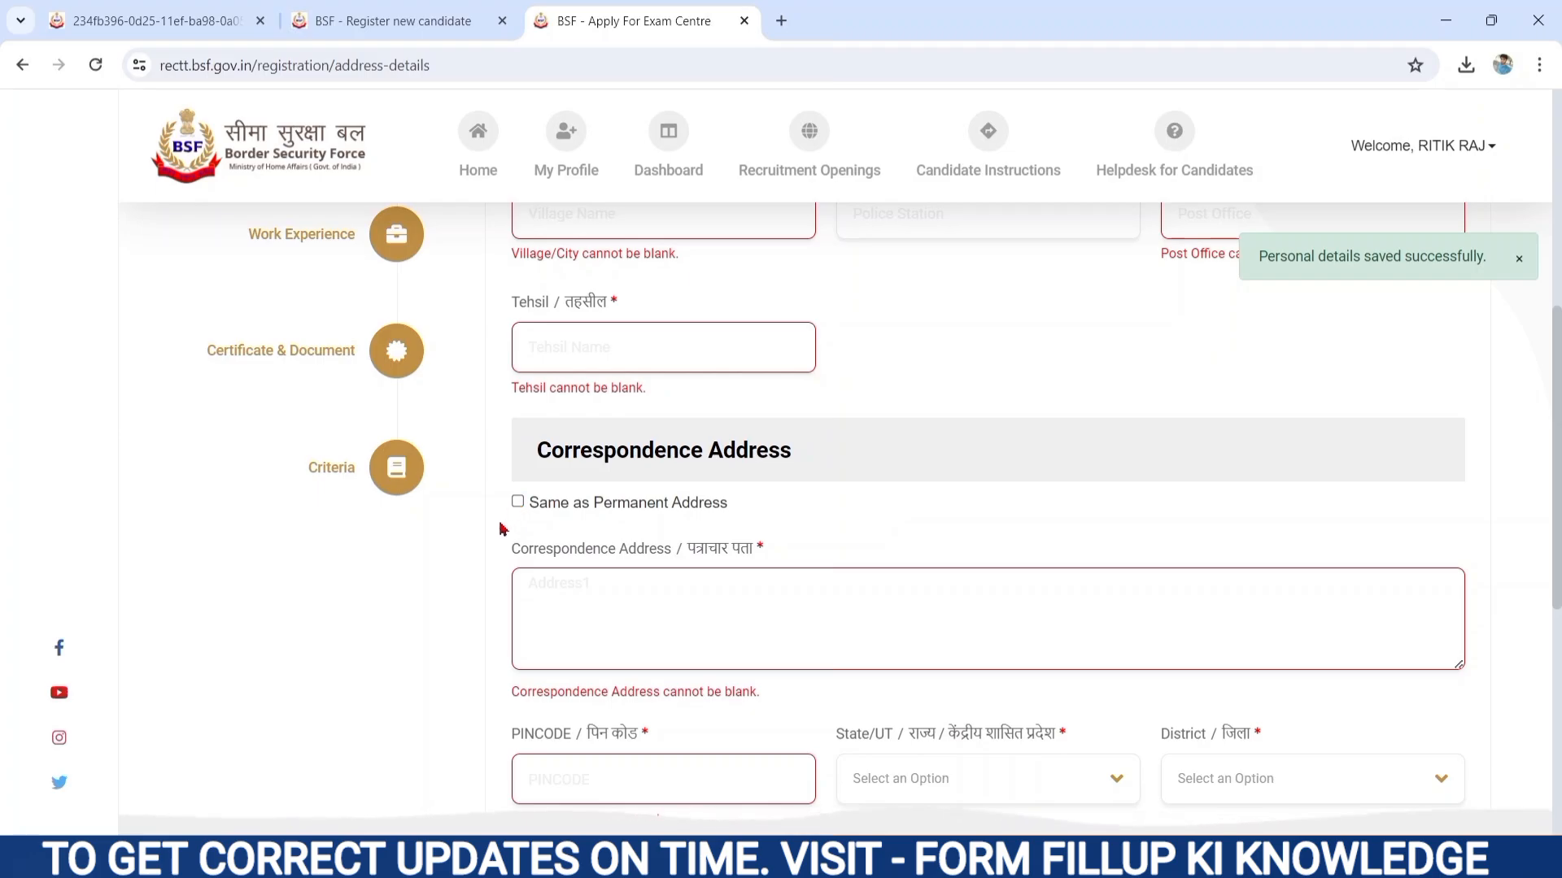
scroll(501, 529, "down", 2)
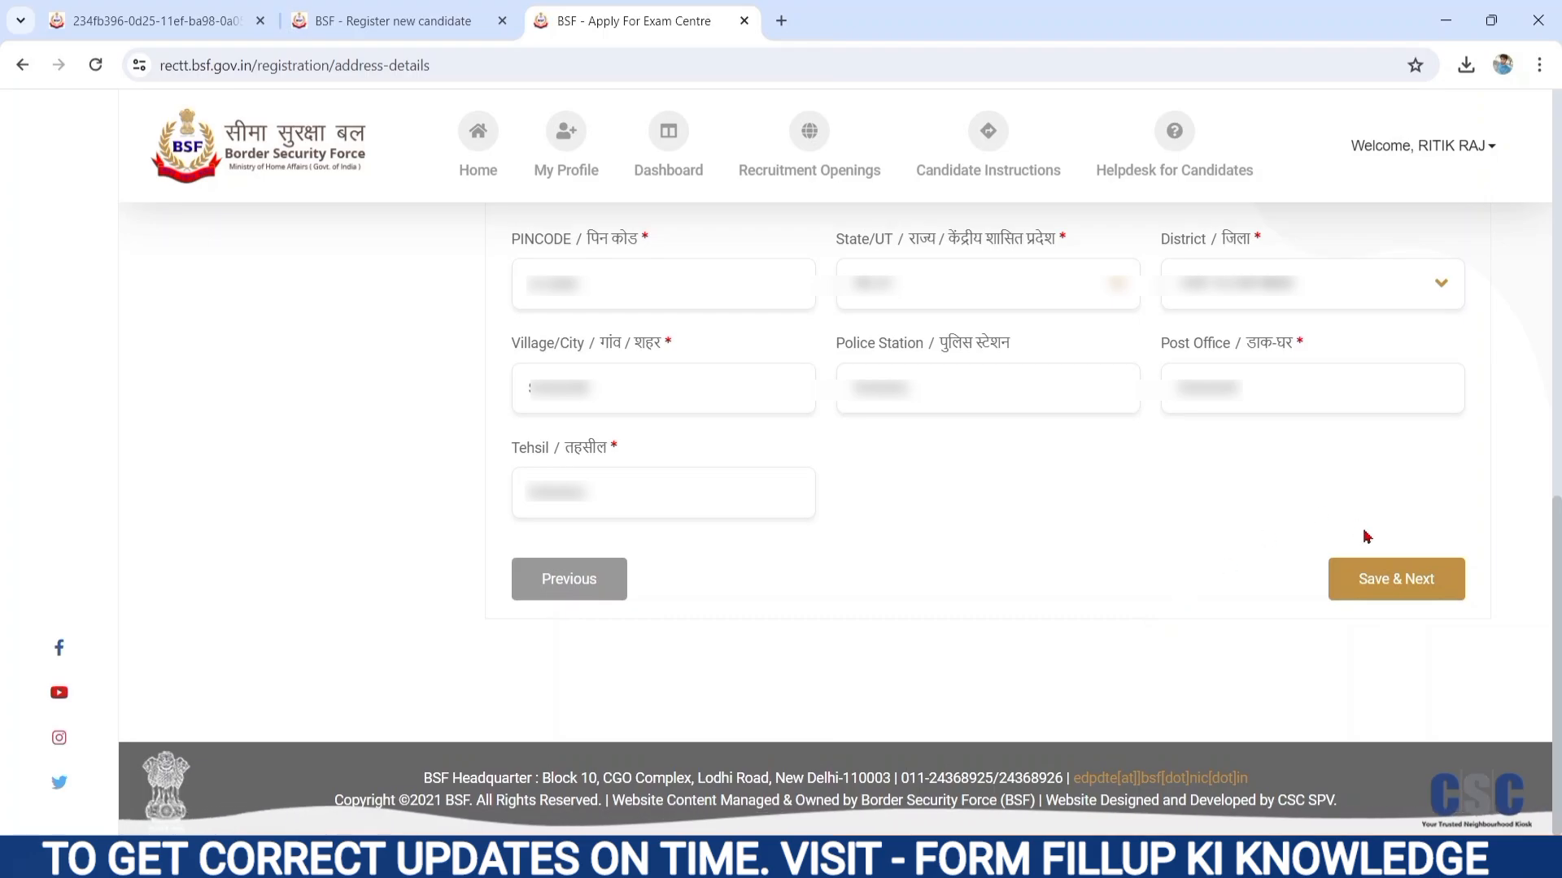
left_click(1356, 576)
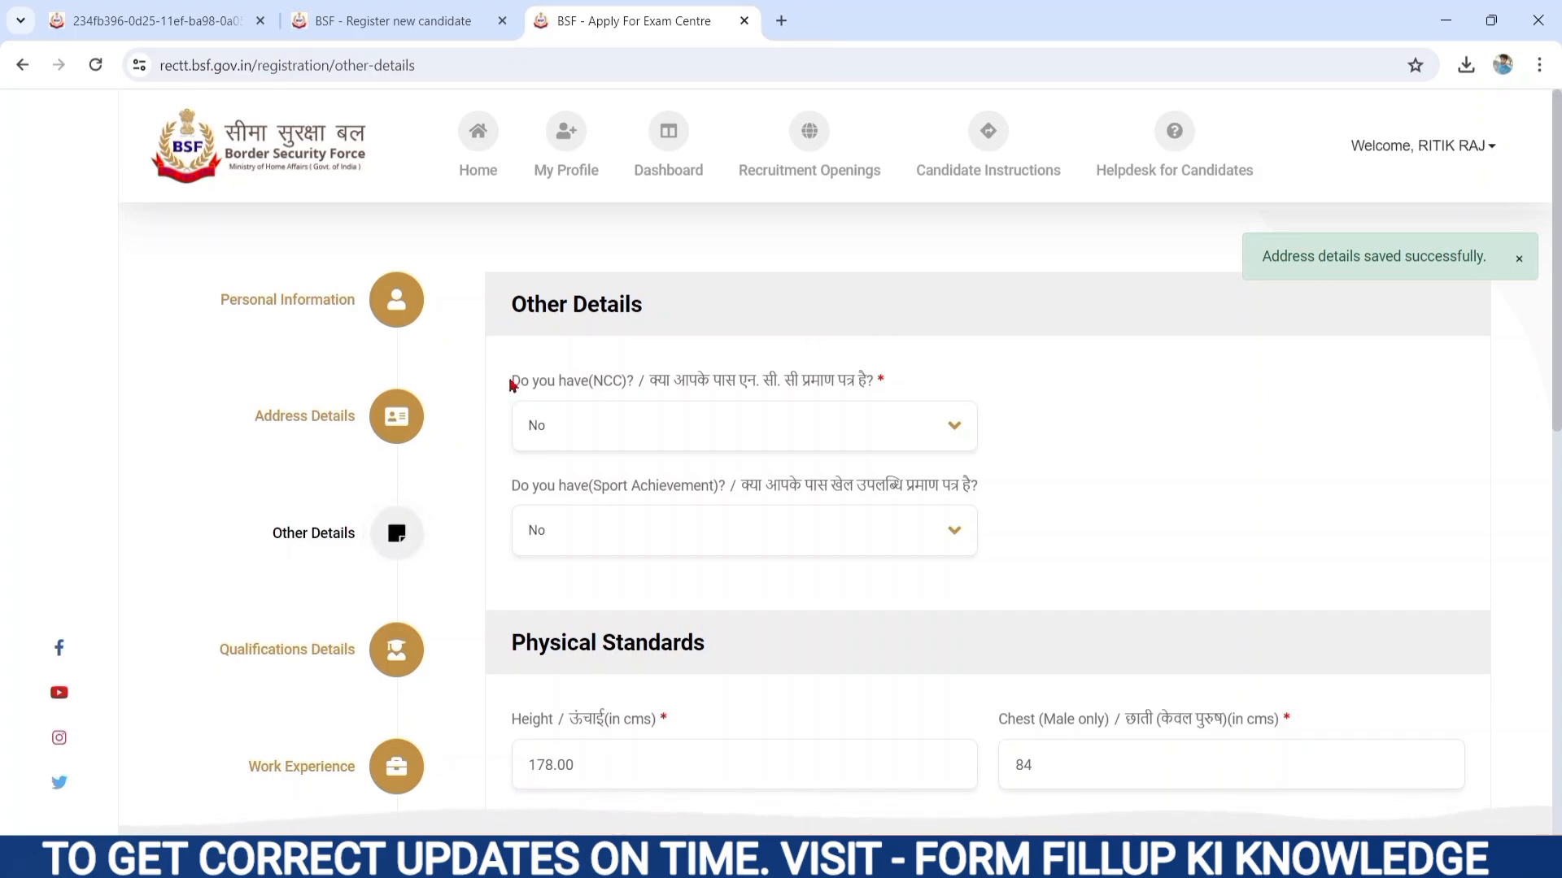
Step: Try Yes for the NCC question to review the NCC A, B and C certificate fields, and return the answer to No
left_click_drag(513, 384, 738, 408)
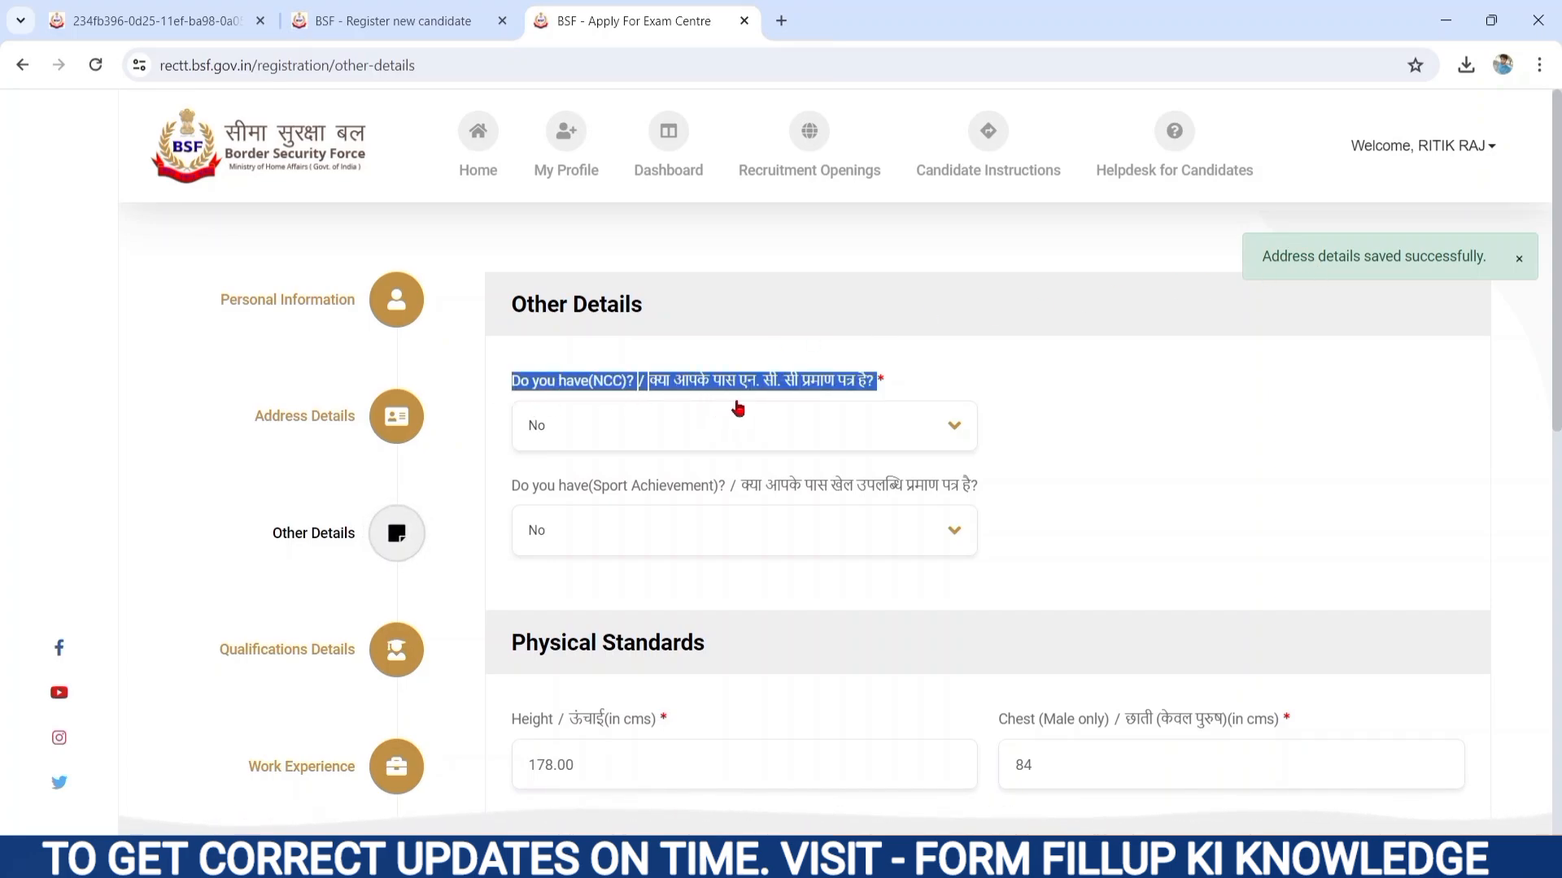
left_click(675, 421)
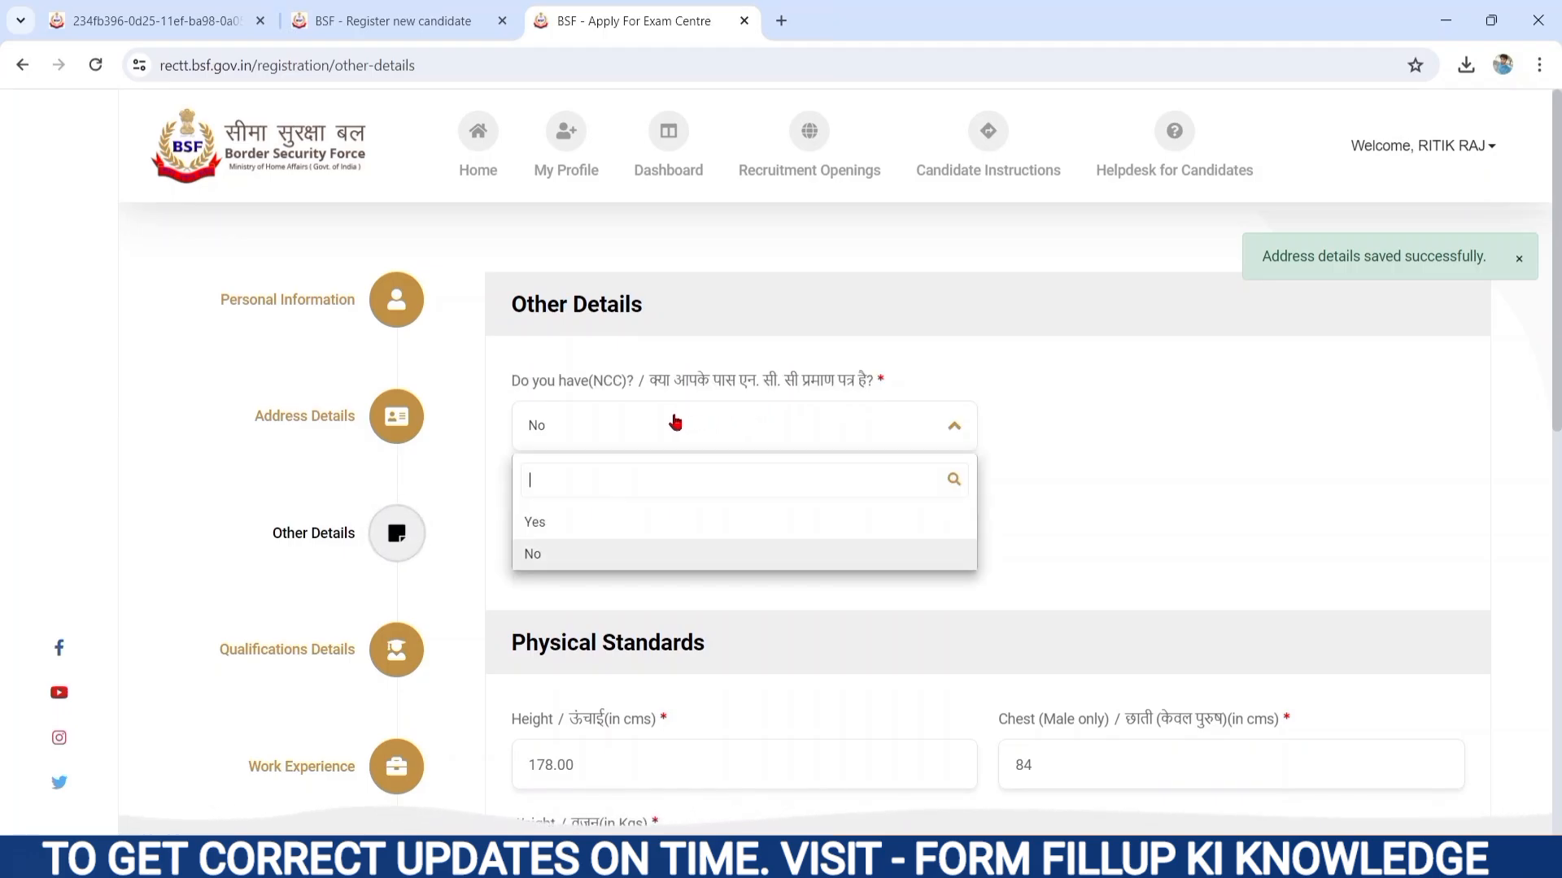
left_click(538, 522)
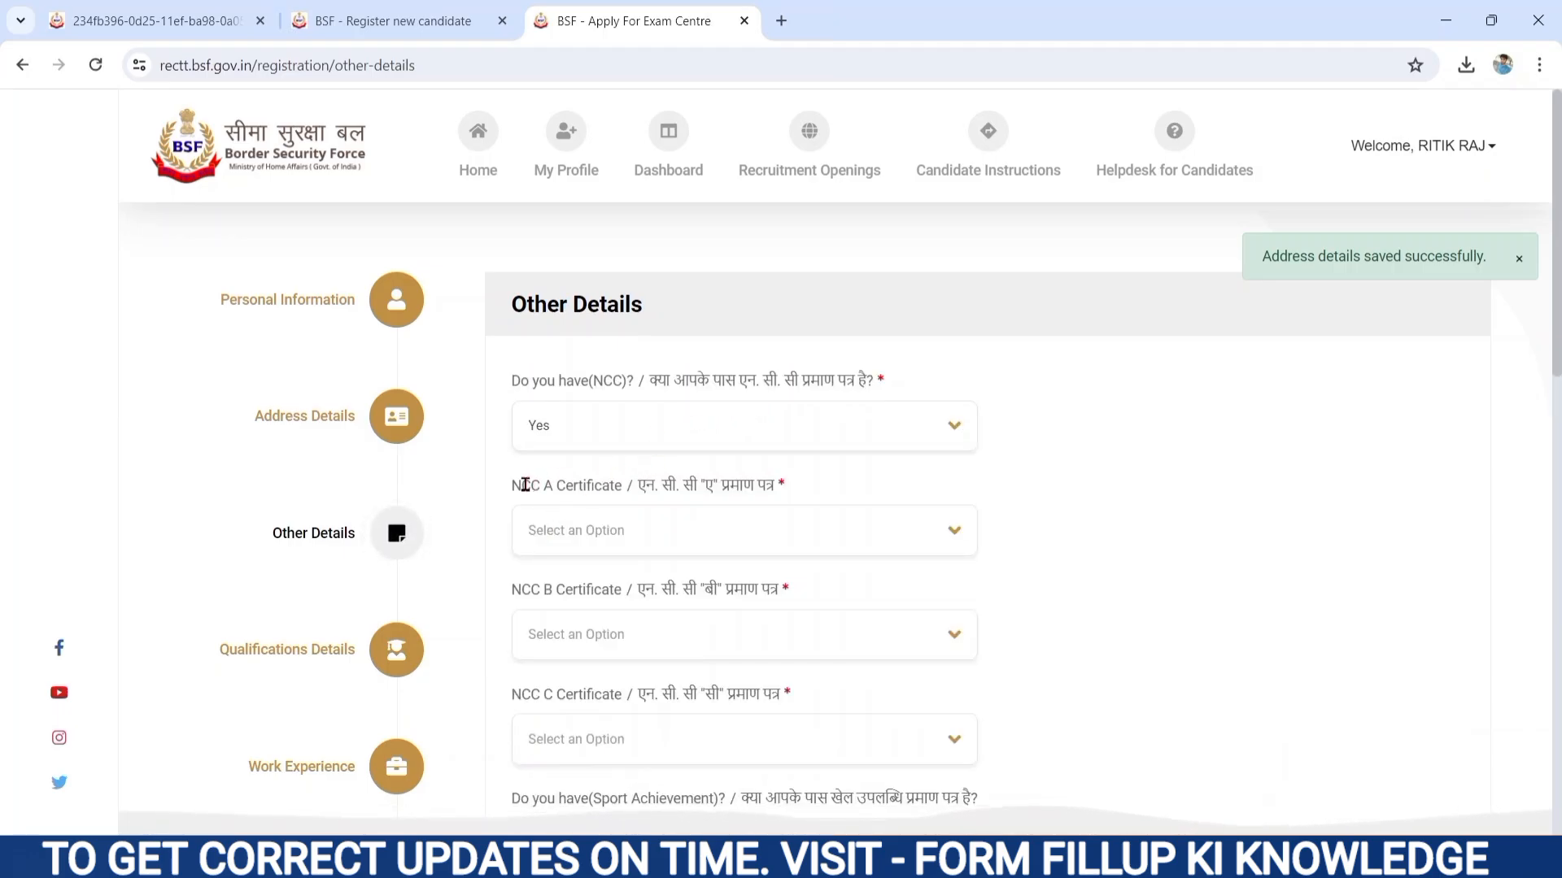
left_click_drag(512, 485, 734, 487)
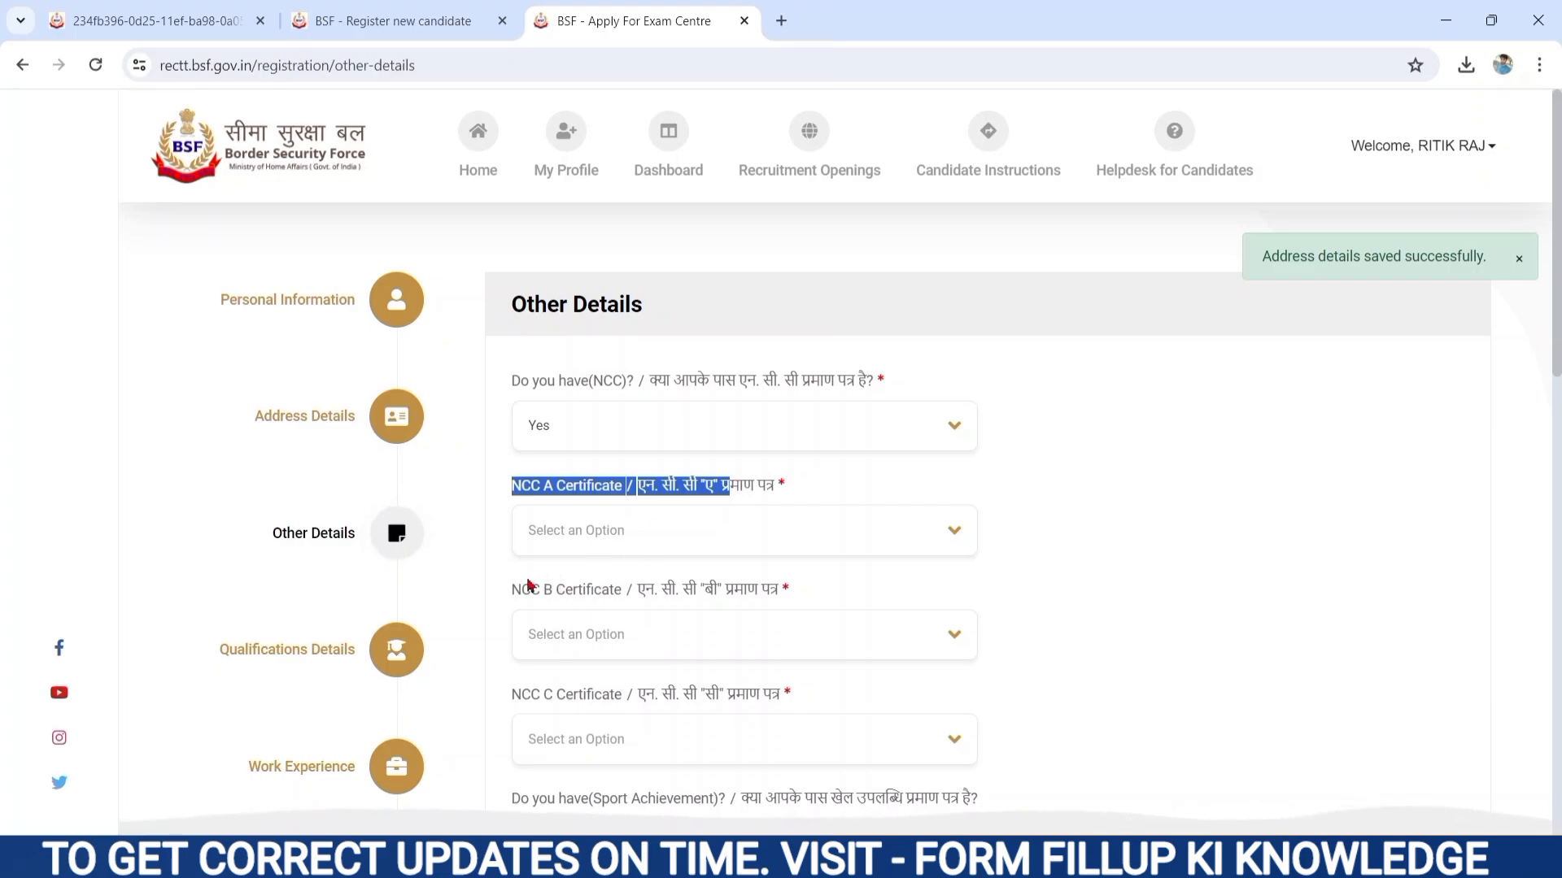
left_click_drag(512, 588, 761, 590)
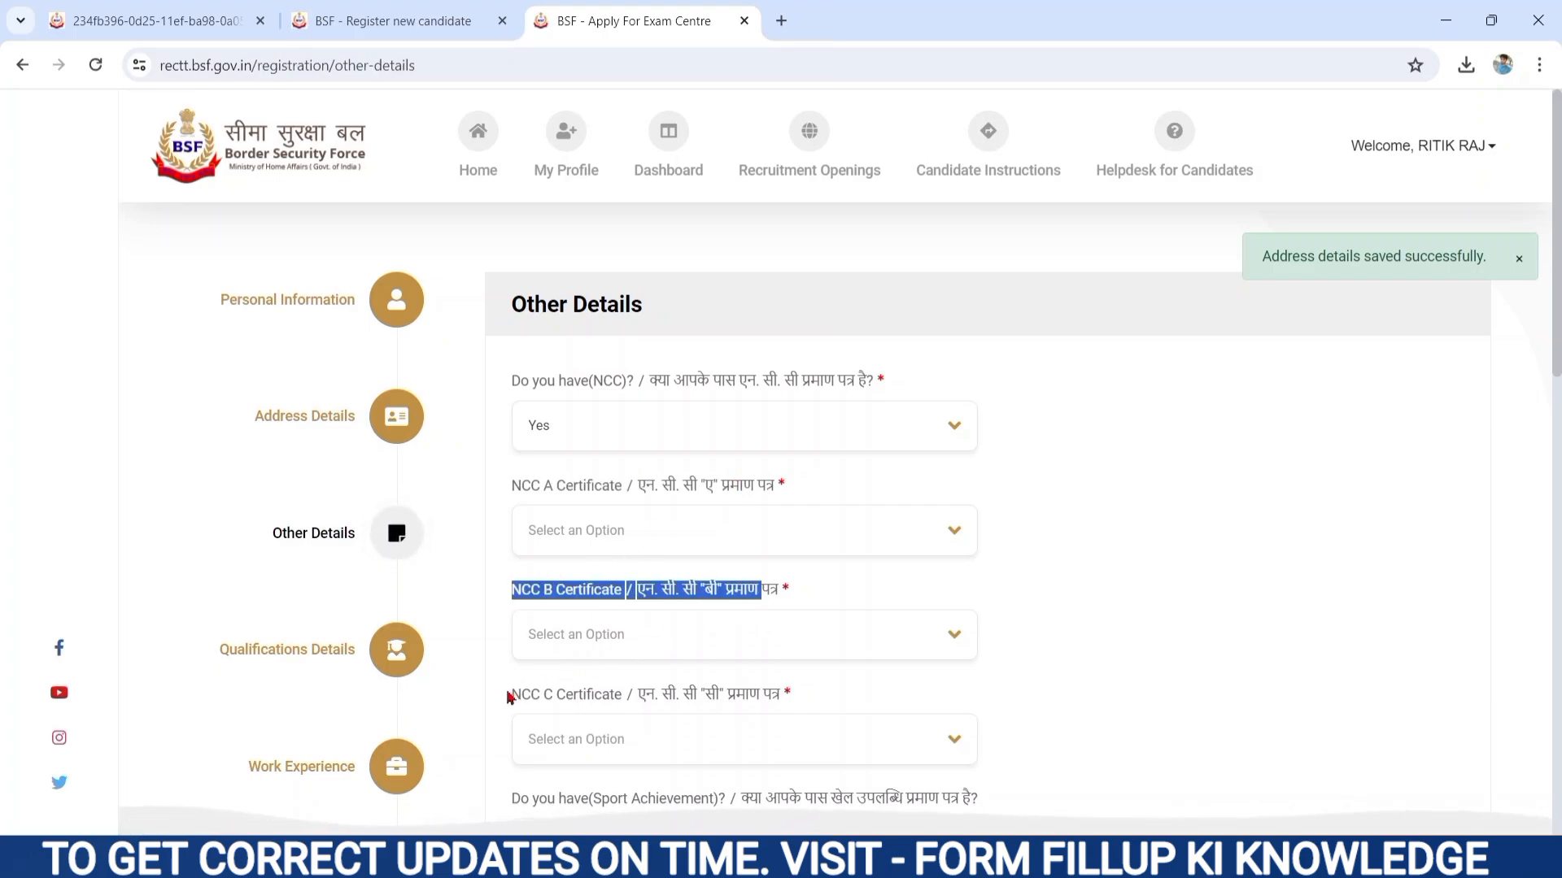
left_click_drag(509, 697, 782, 697)
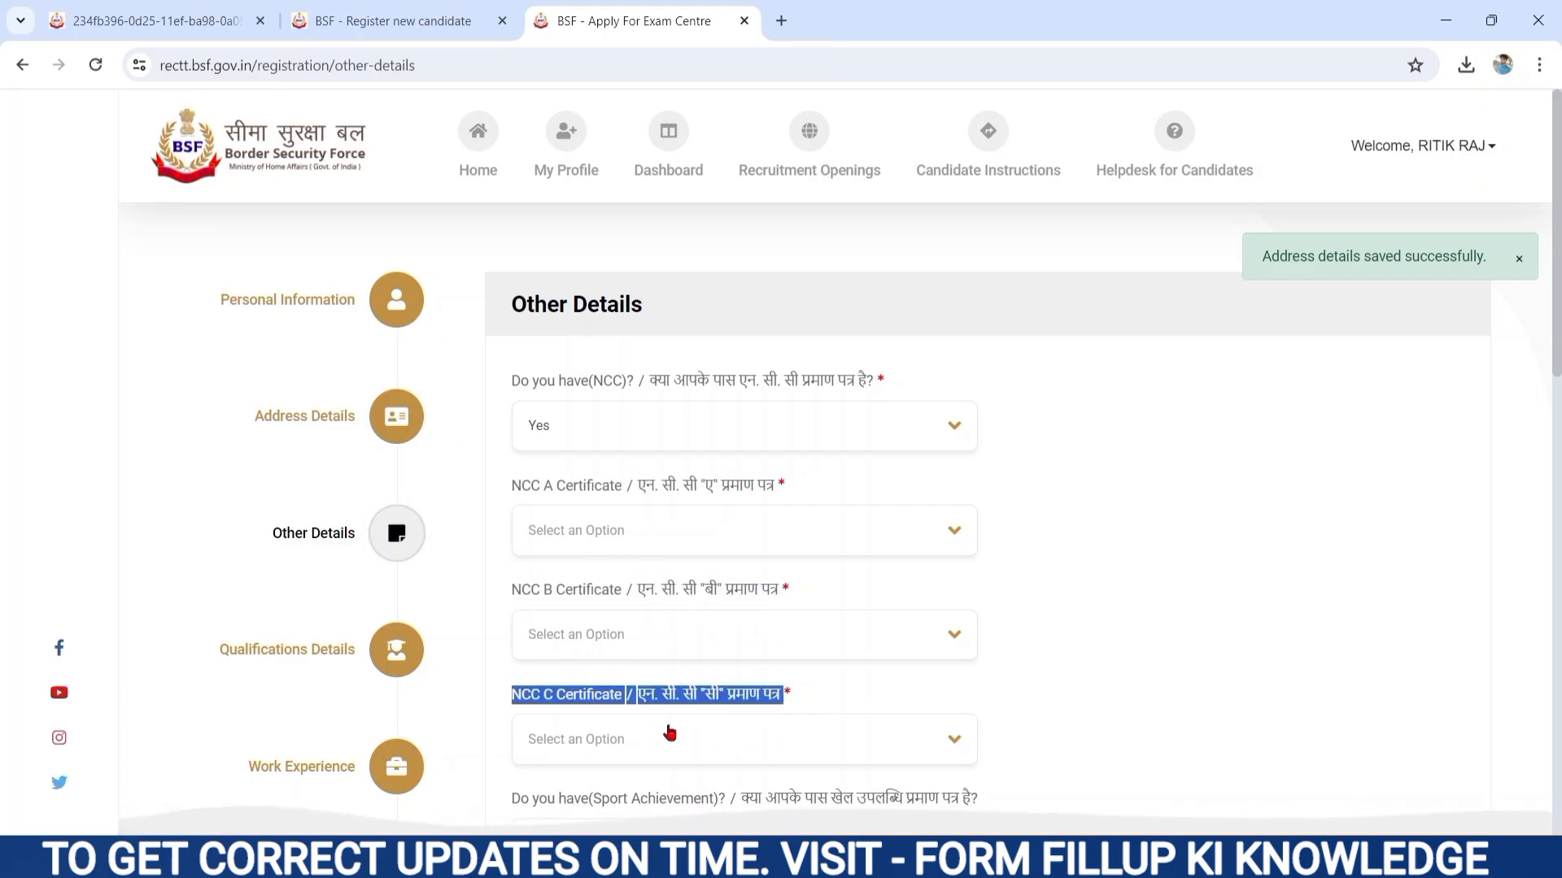
left_click(598, 420)
left_click(535, 553)
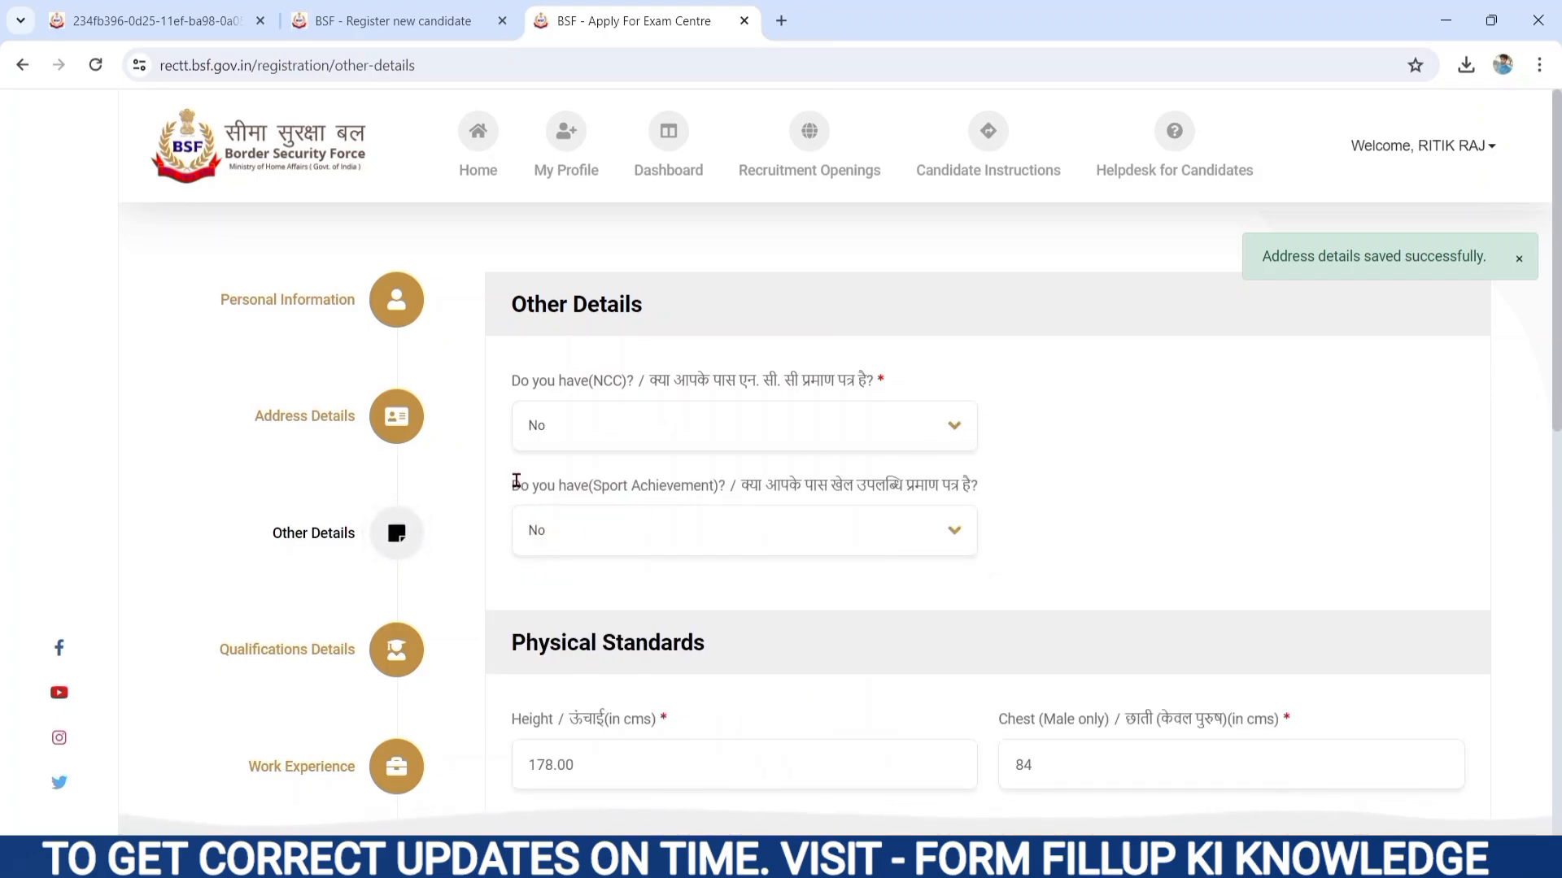
Step: Try Yes for the Sport Achievement question to review the game and level fields, and return the answer to No
left_click_drag(512, 484, 846, 493)
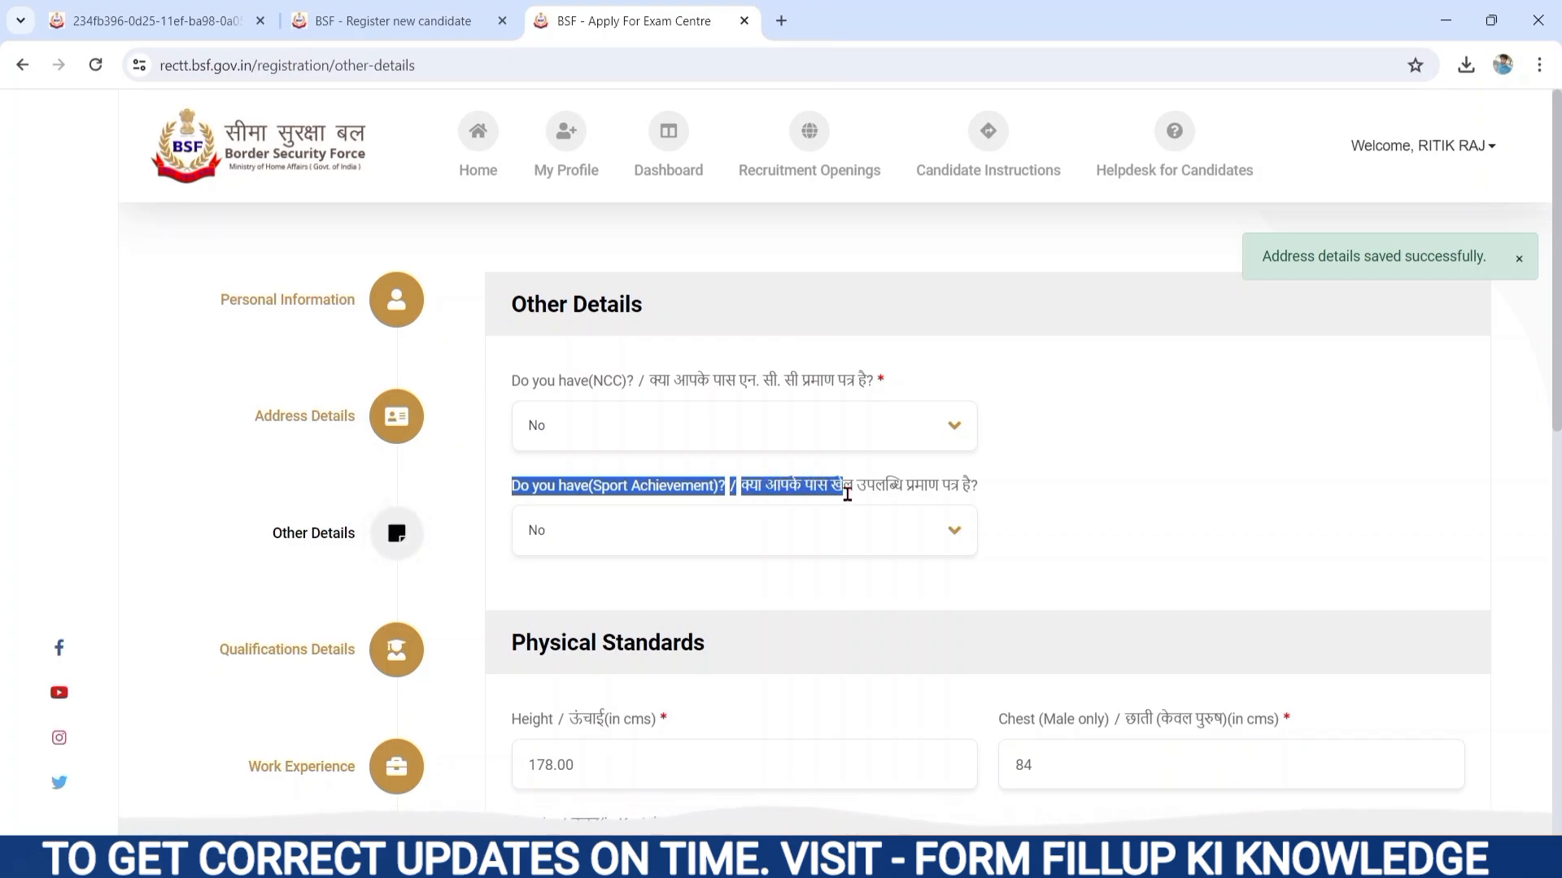
left_click(798, 529)
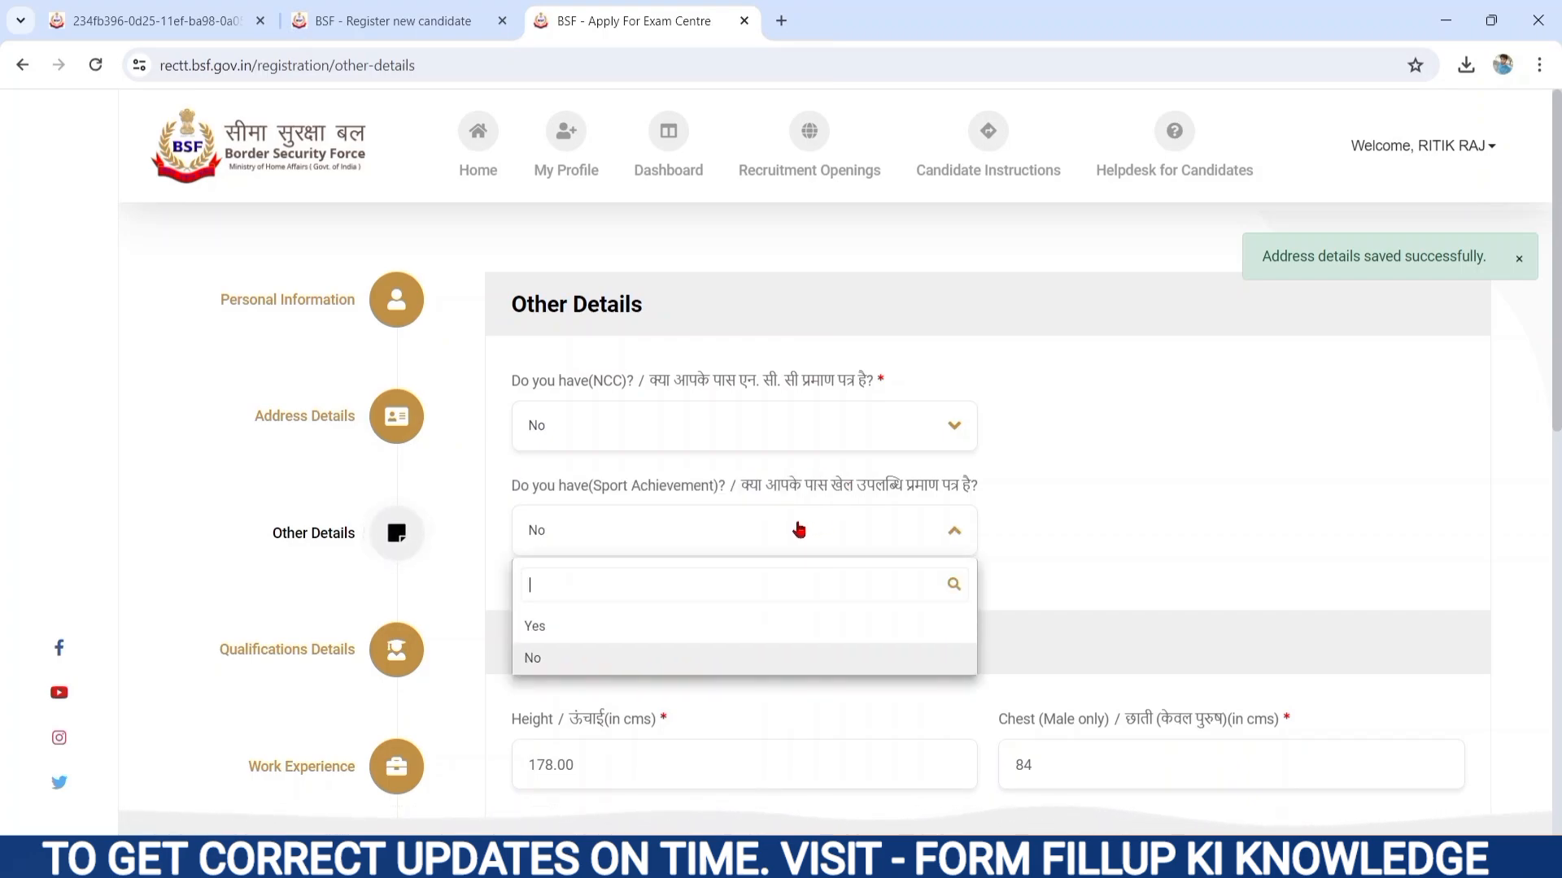
left_click(569, 628)
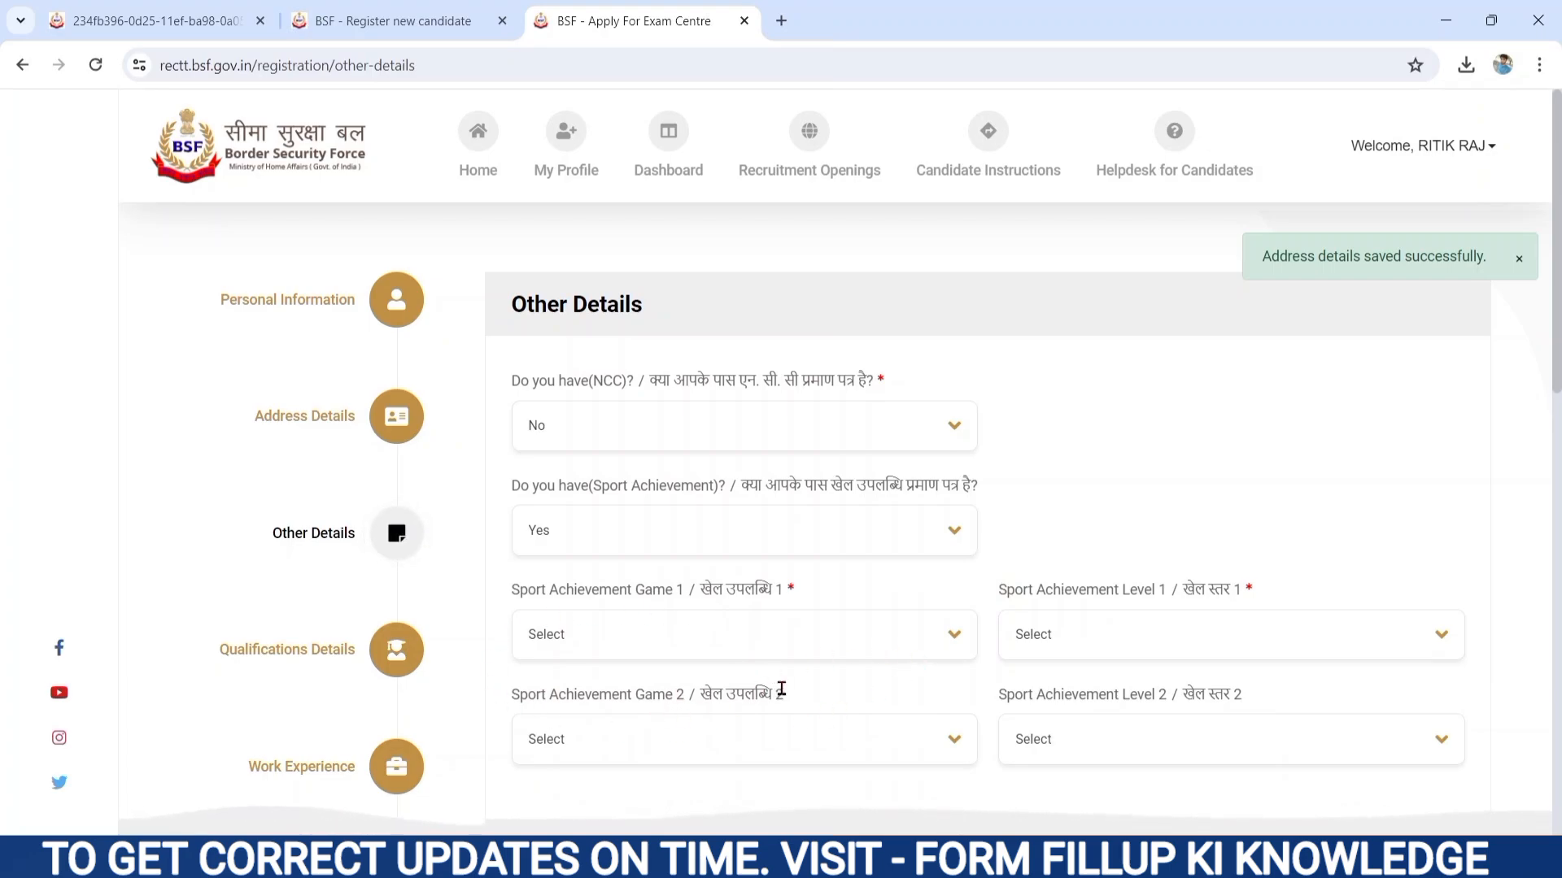
left_click(704, 536)
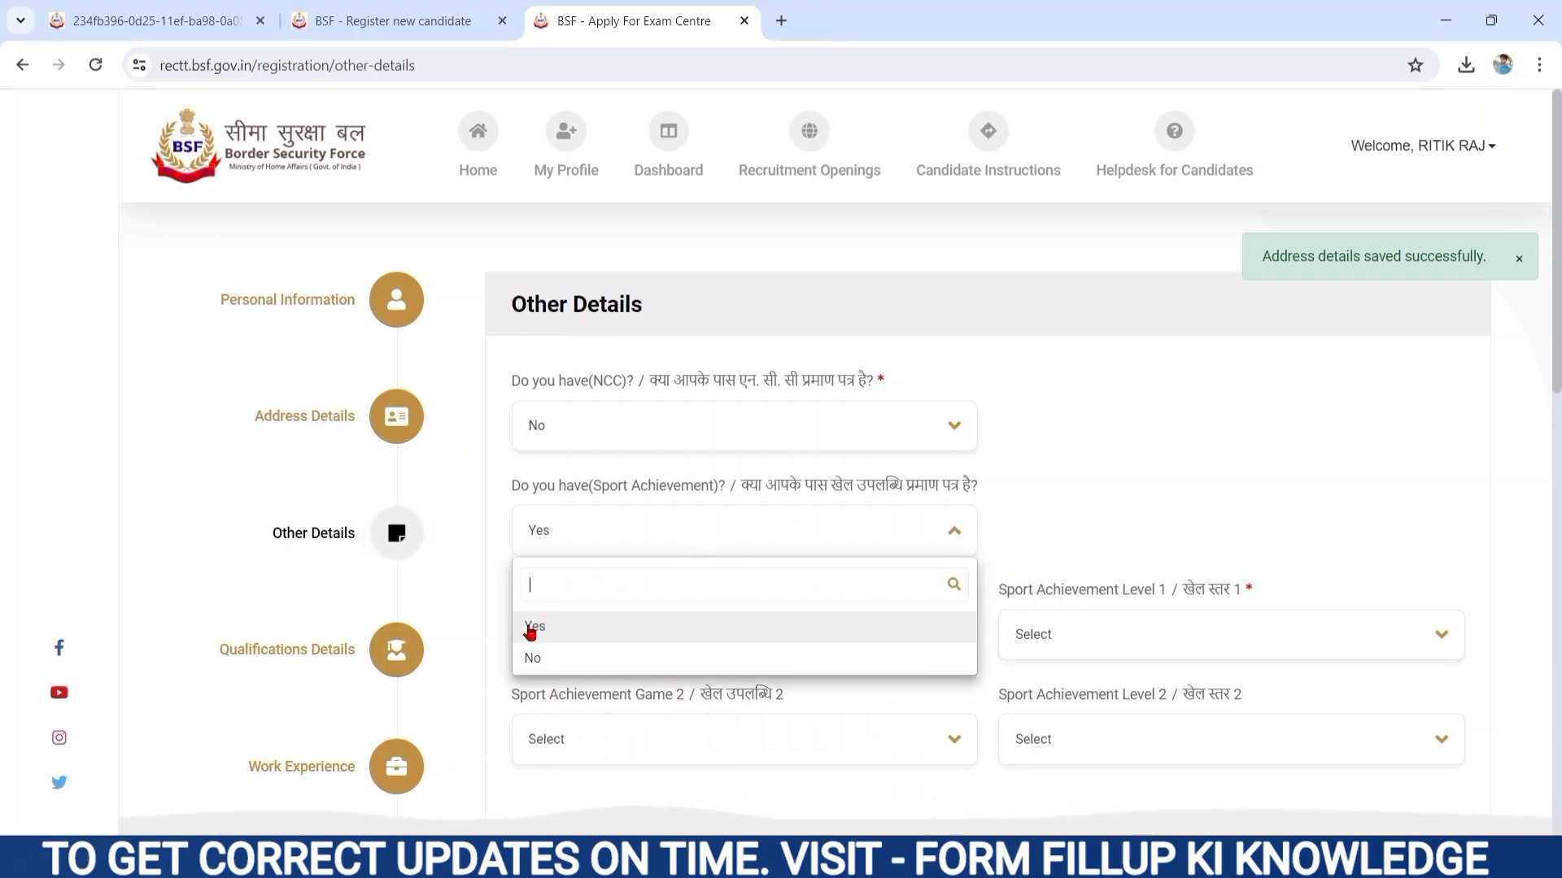
left_click(532, 657)
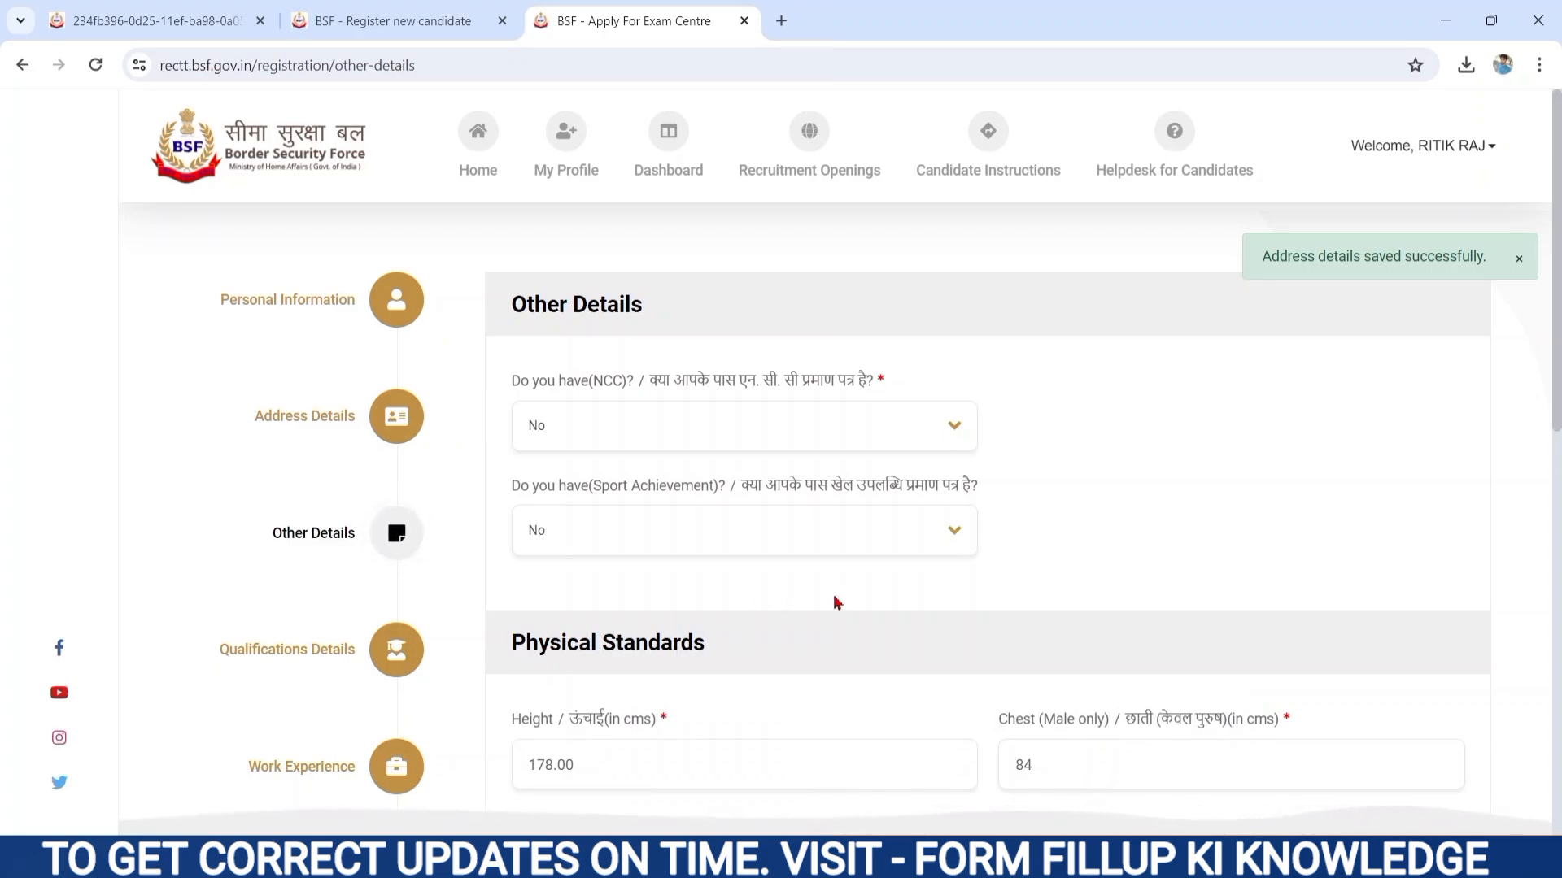
Step: Review the Height, Chest and Weight fields in the Physical Standards section
scroll(837, 603, "down", 4)
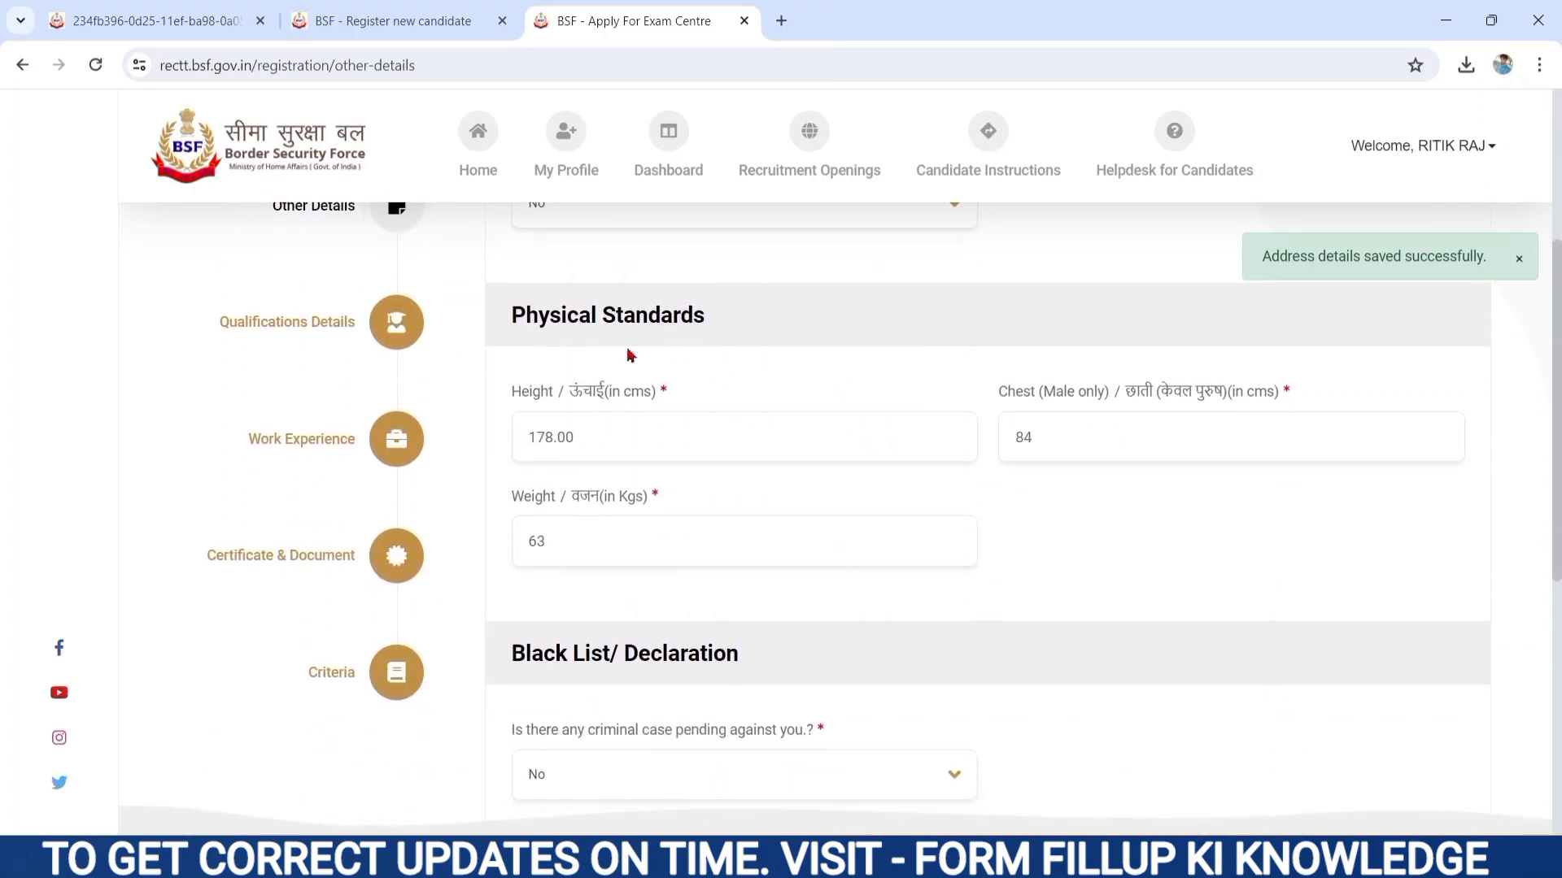
left_click_drag(511, 317, 728, 335)
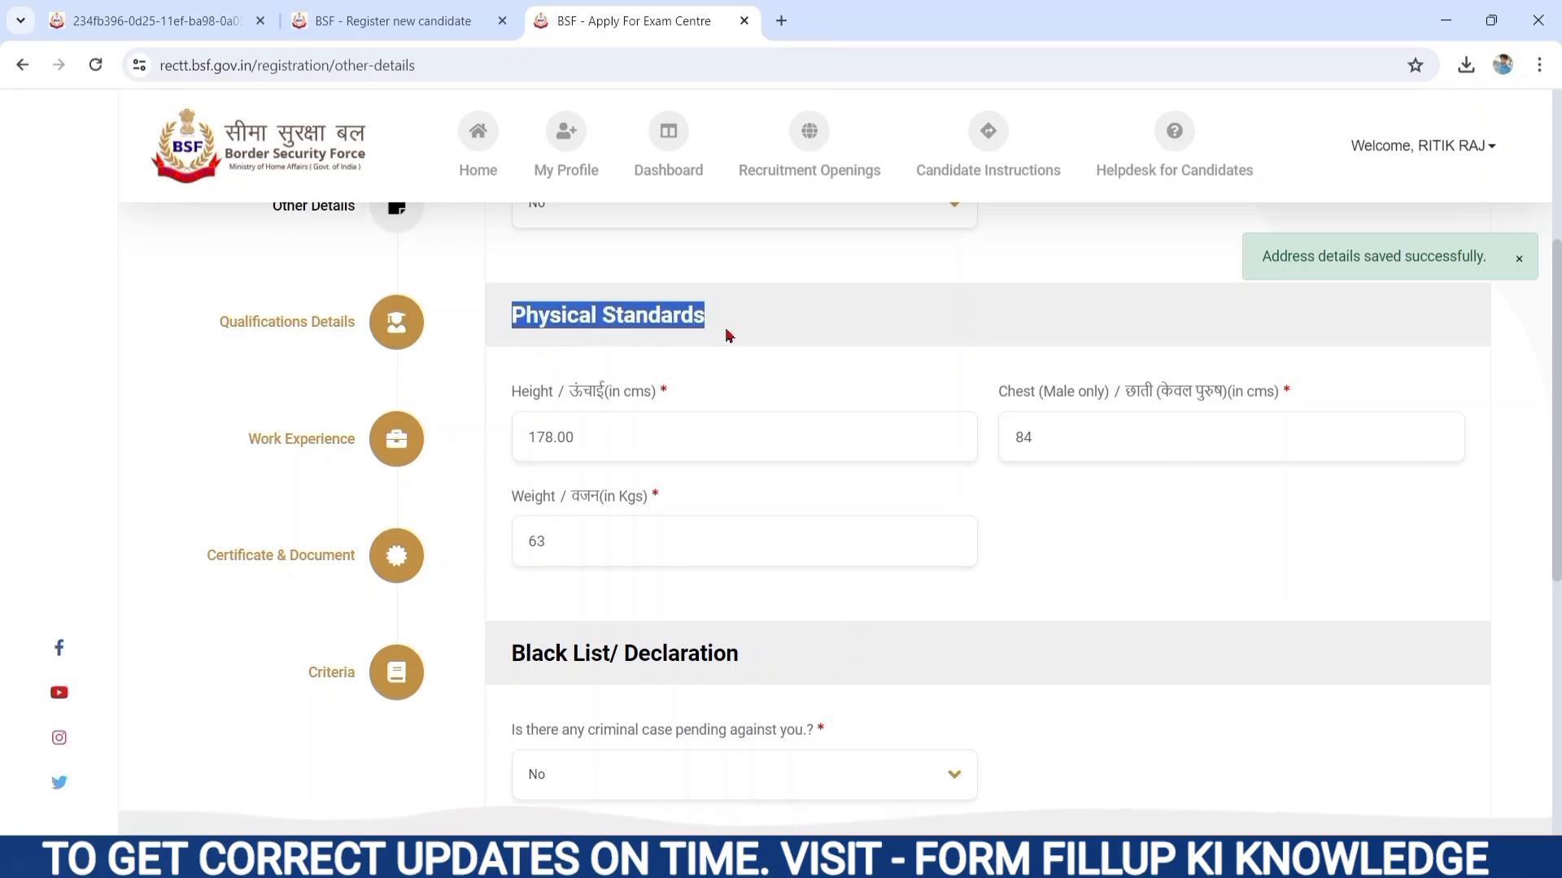
left_click_drag(513, 391, 667, 400)
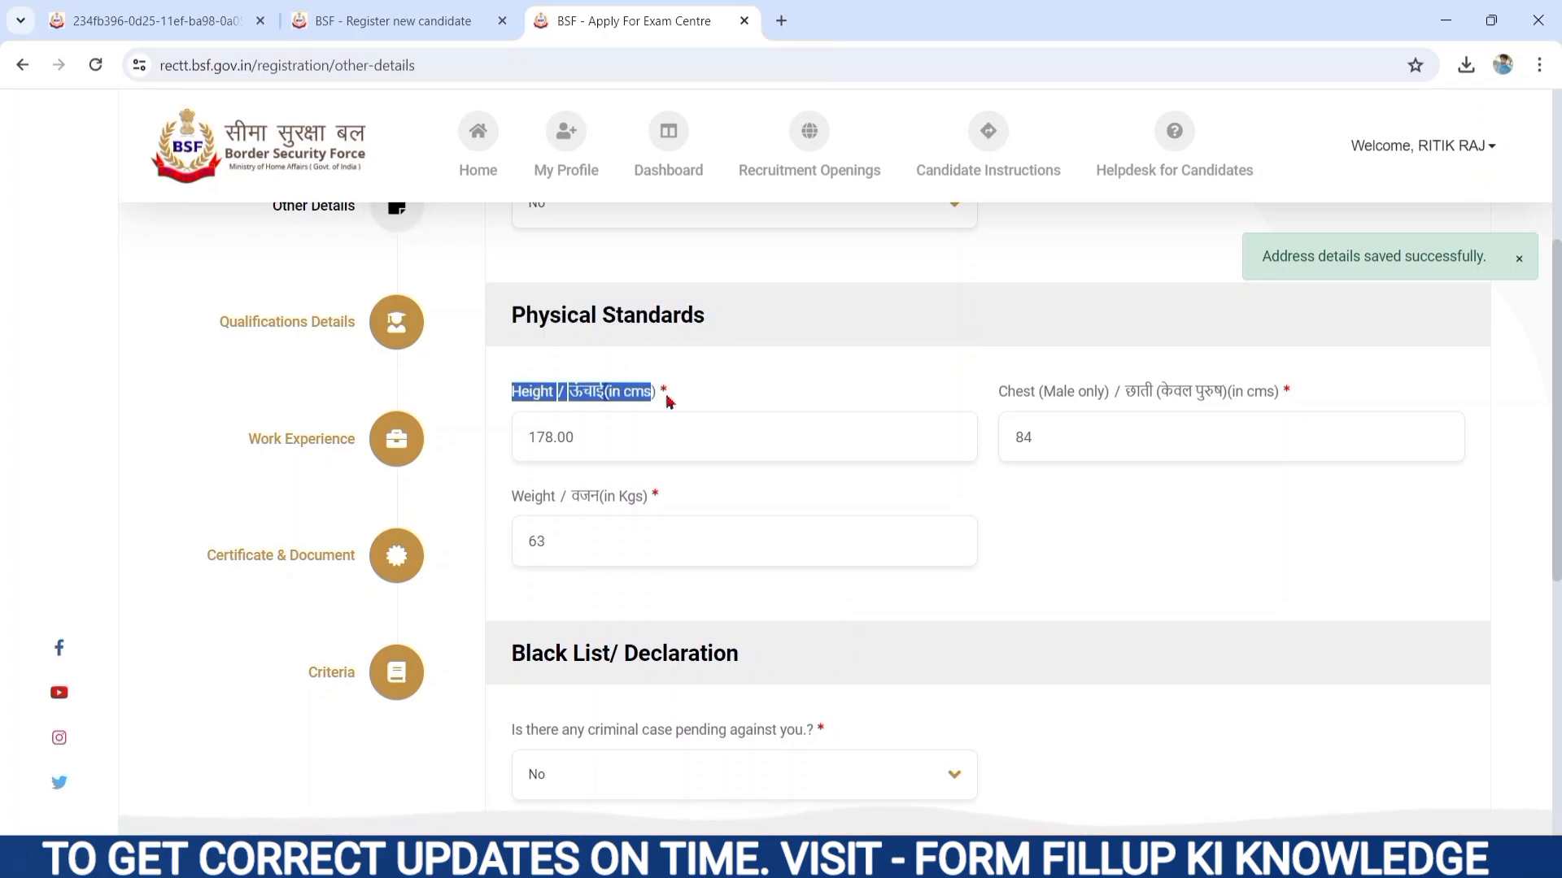
left_click(616, 431)
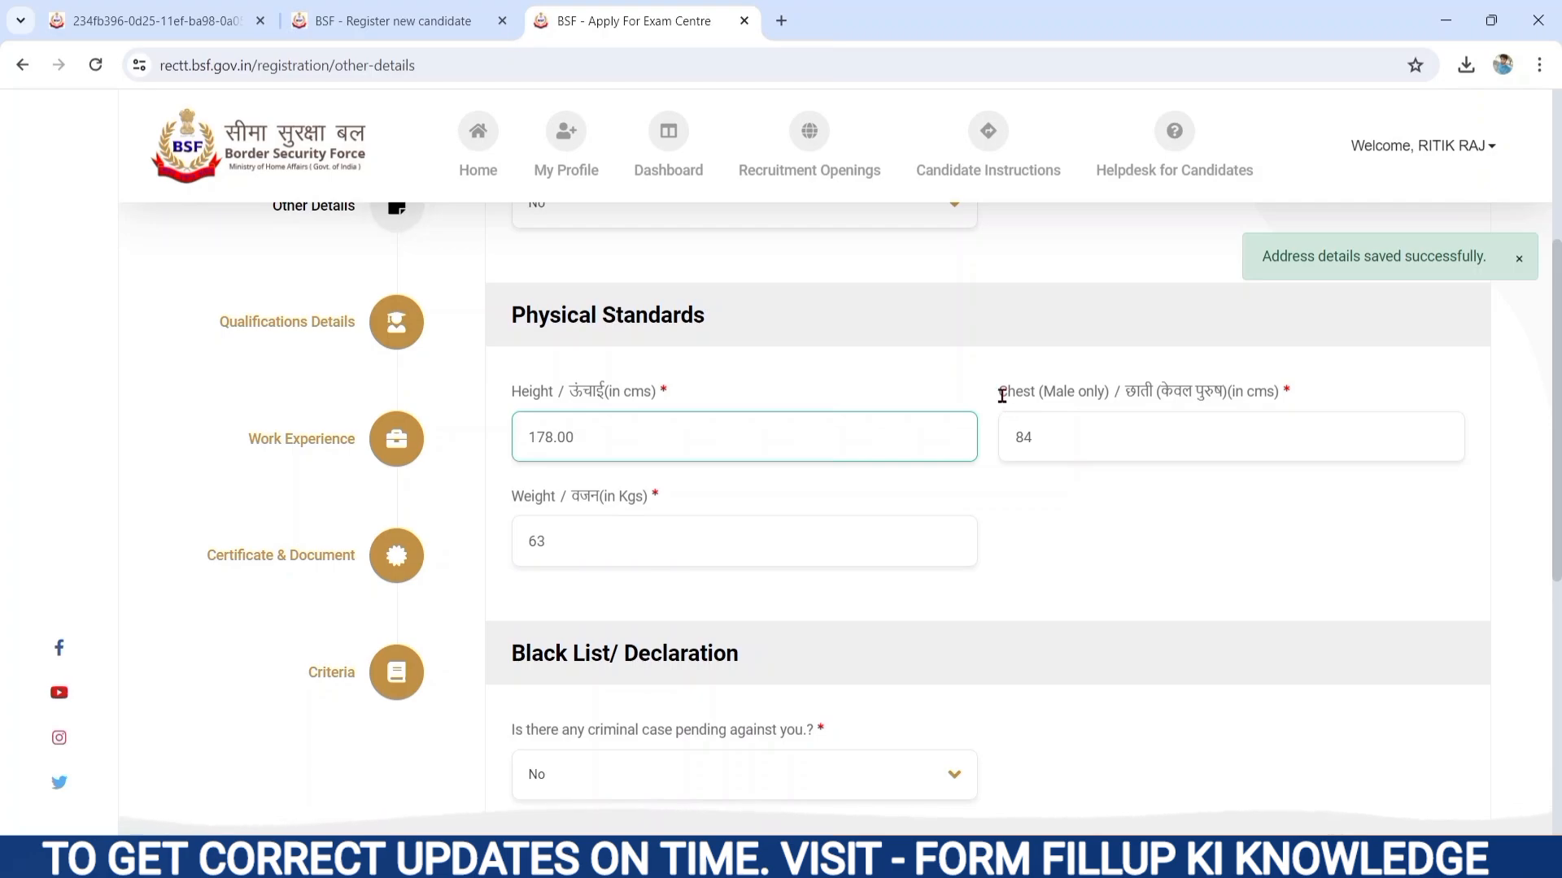
left_click_drag(1002, 397, 1248, 399)
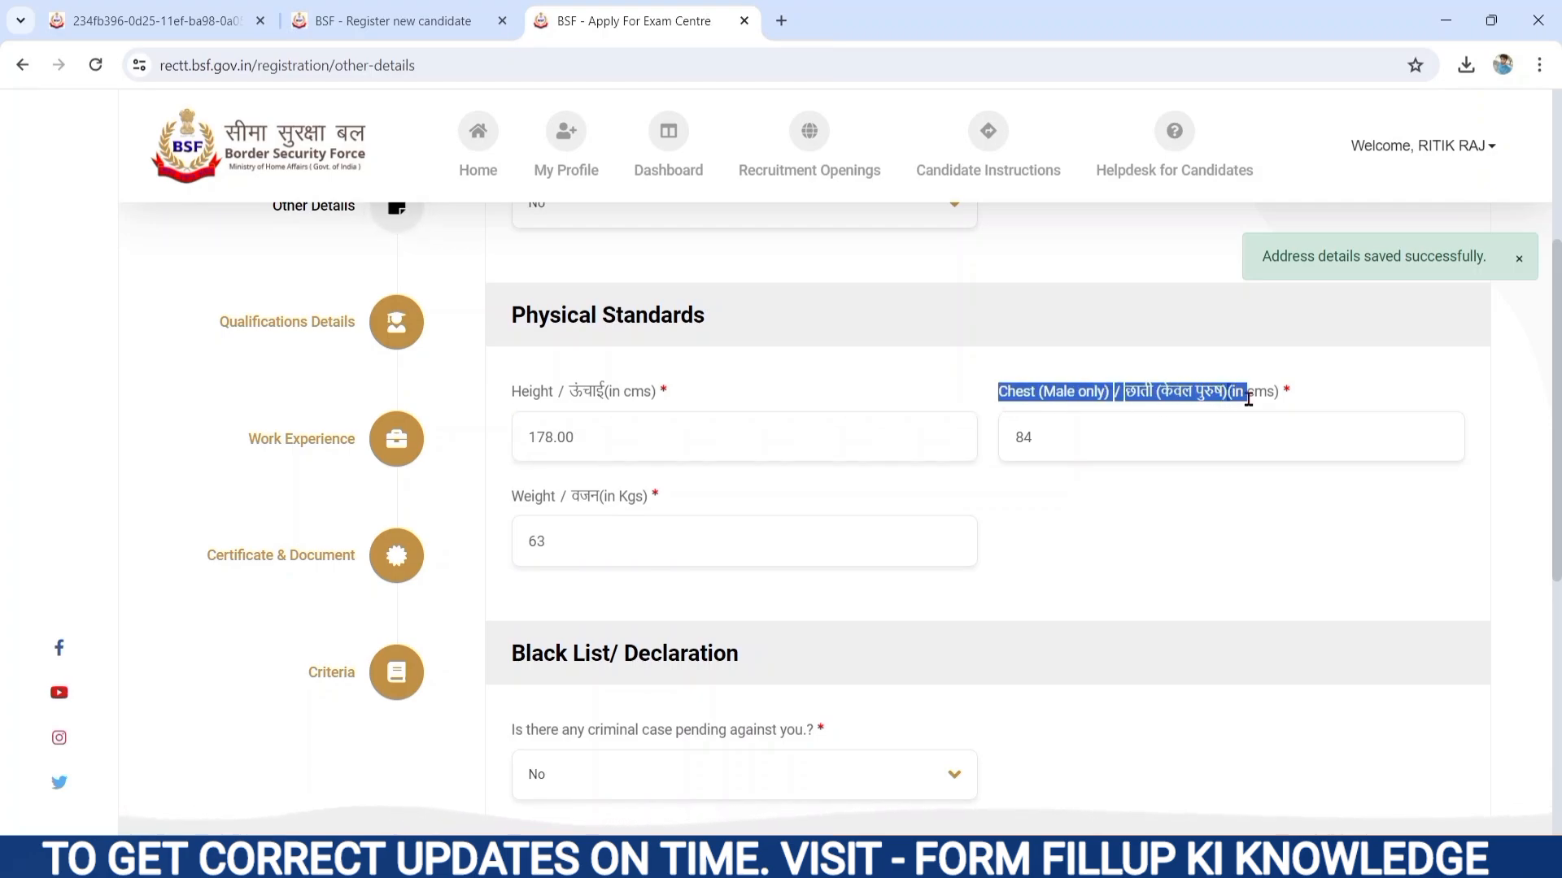
left_click(1078, 434)
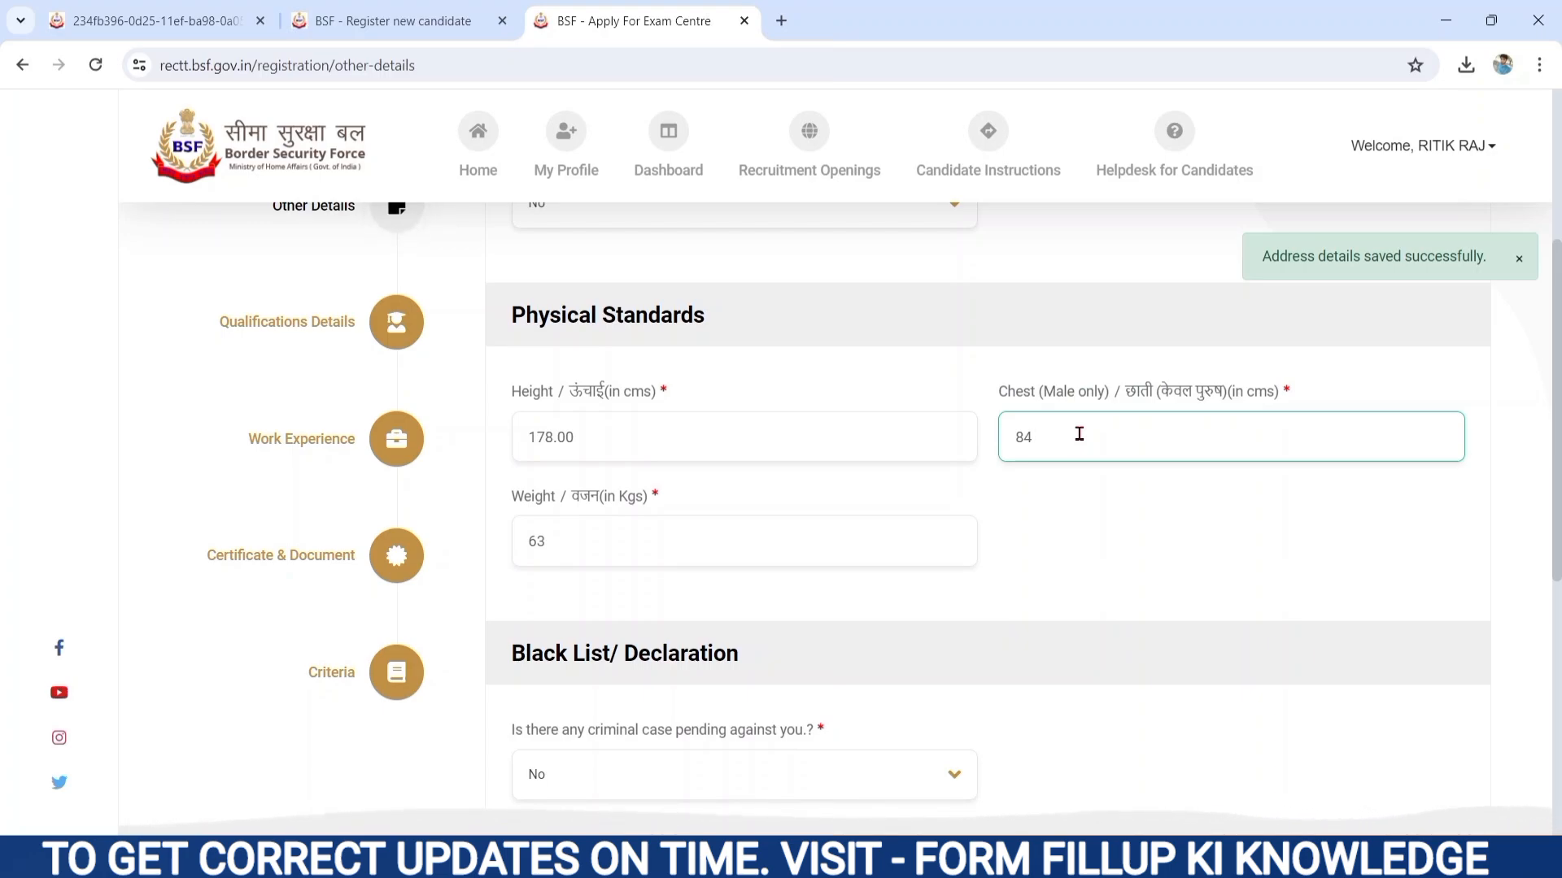
left_click_drag(512, 494, 663, 495)
left_click(556, 534)
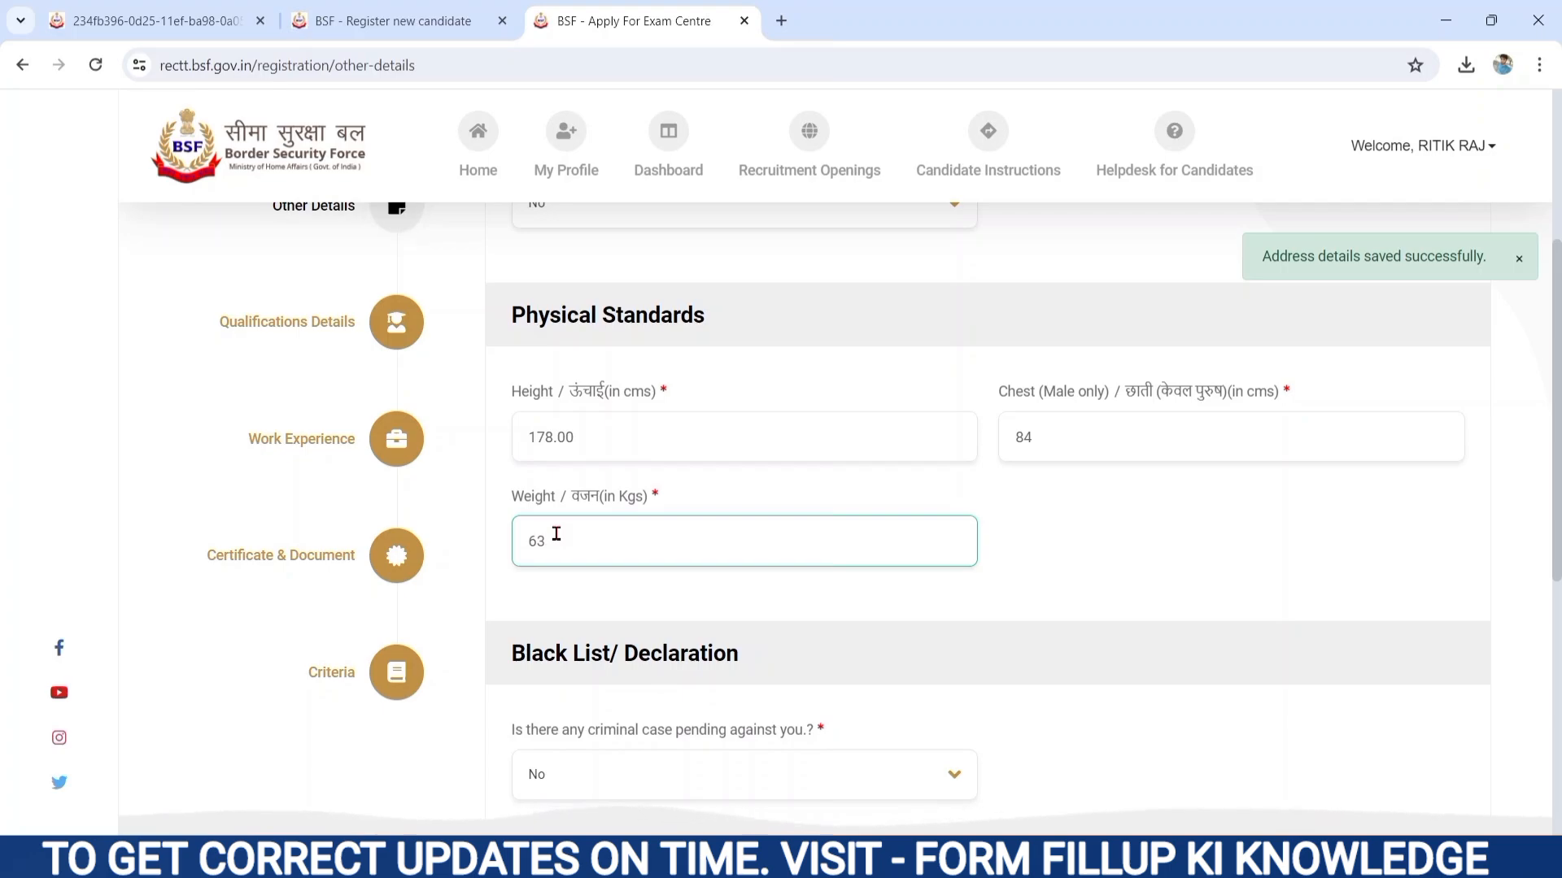
left_click(681, 604)
Step: Answer No to the pending criminal case question in the Black List/Declaration section
scroll(681, 608, "down", 1)
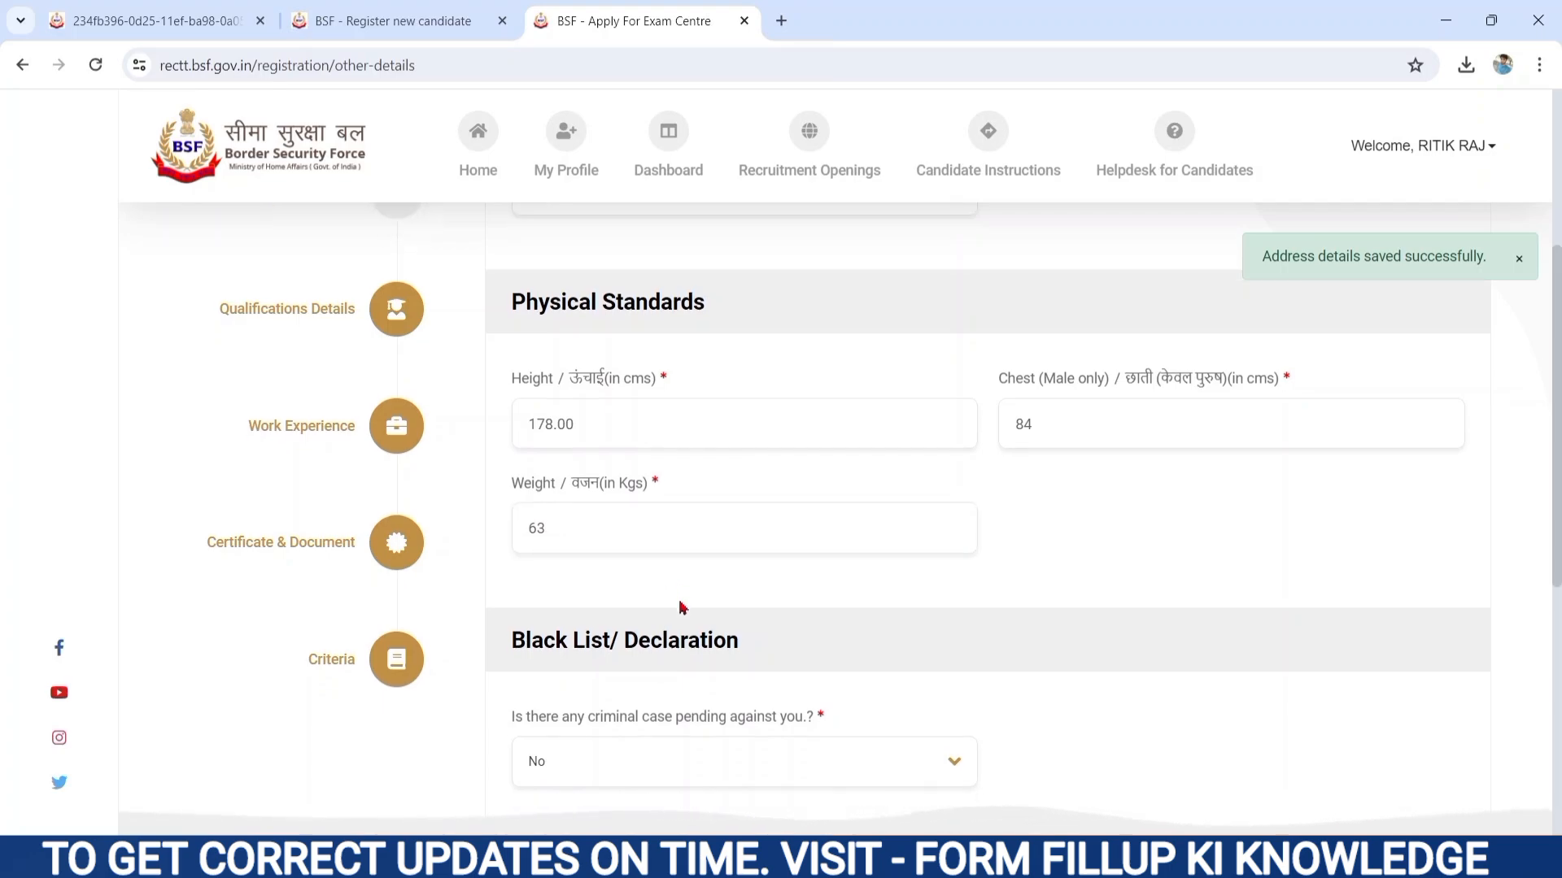
scroll(675, 599, "down", 3)
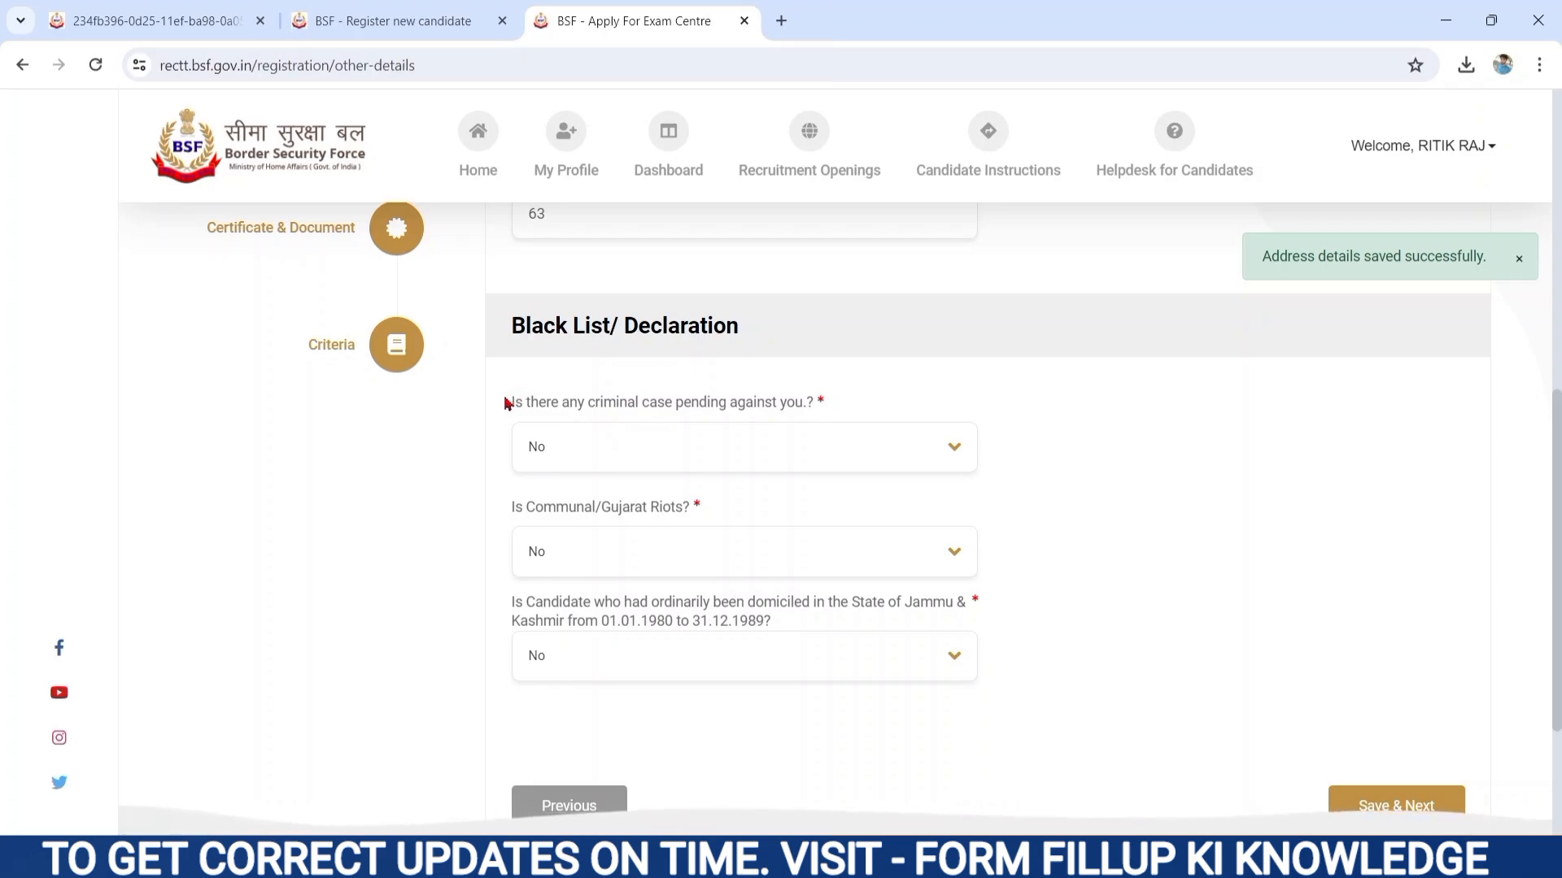
left_click_drag(508, 405, 813, 405)
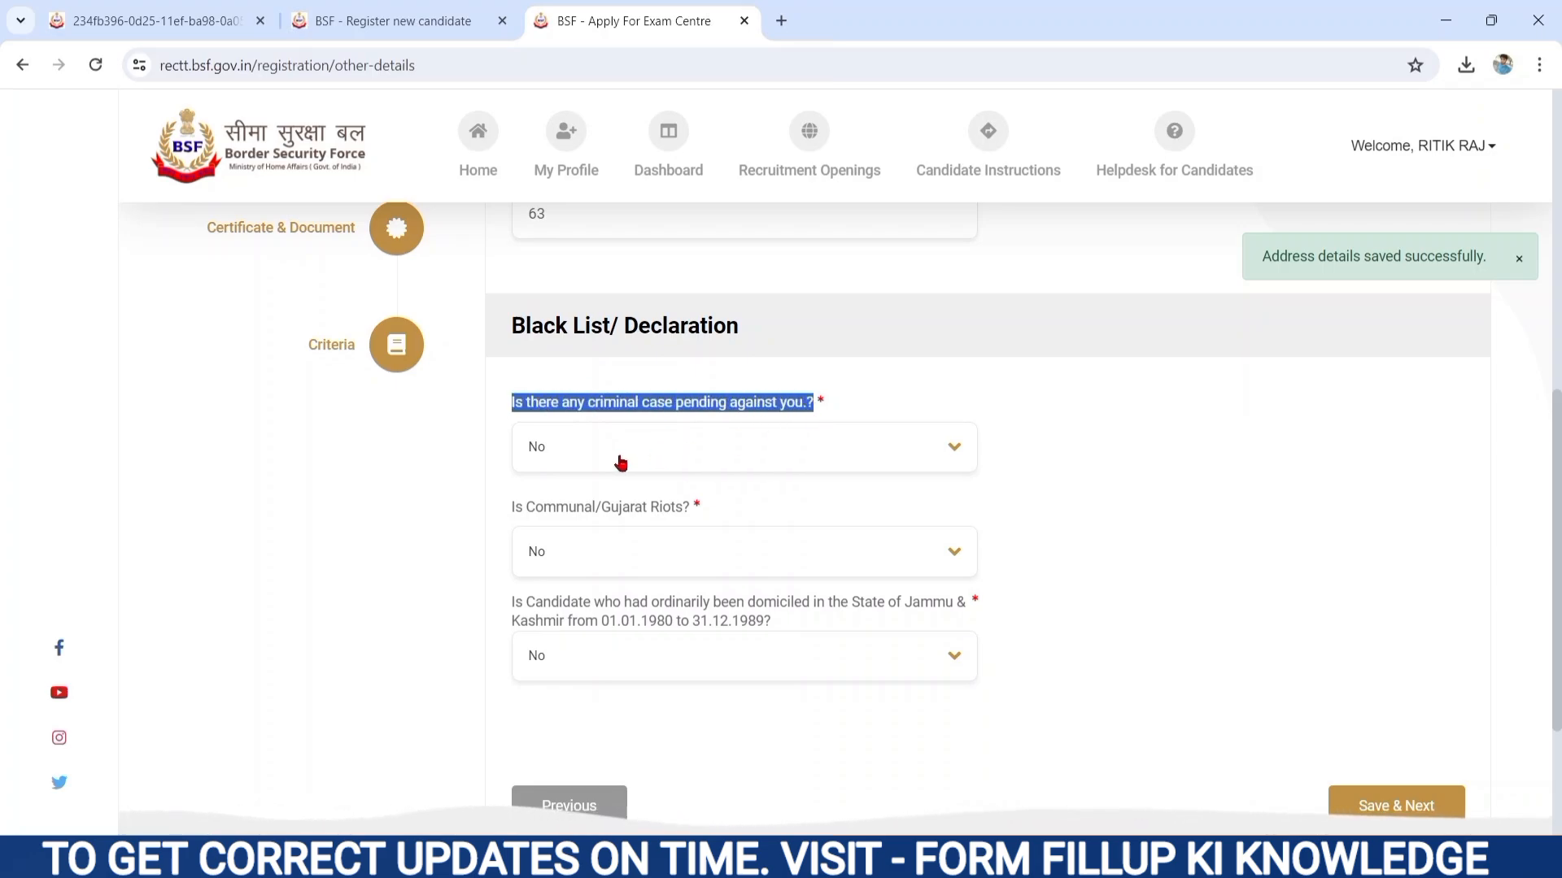
left_click(725, 447)
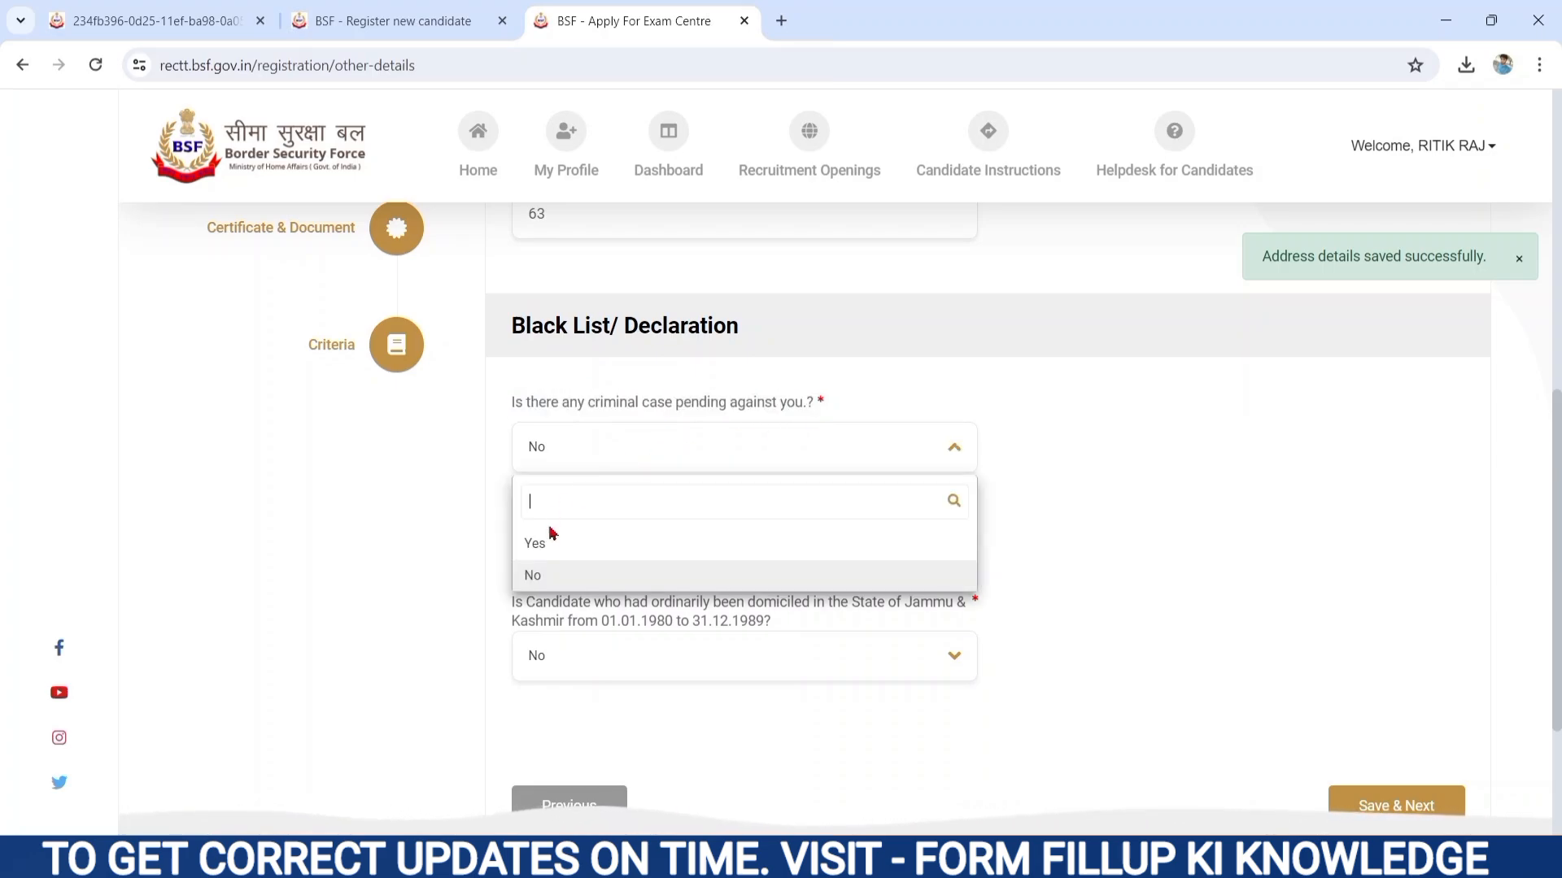
left_click(533, 573)
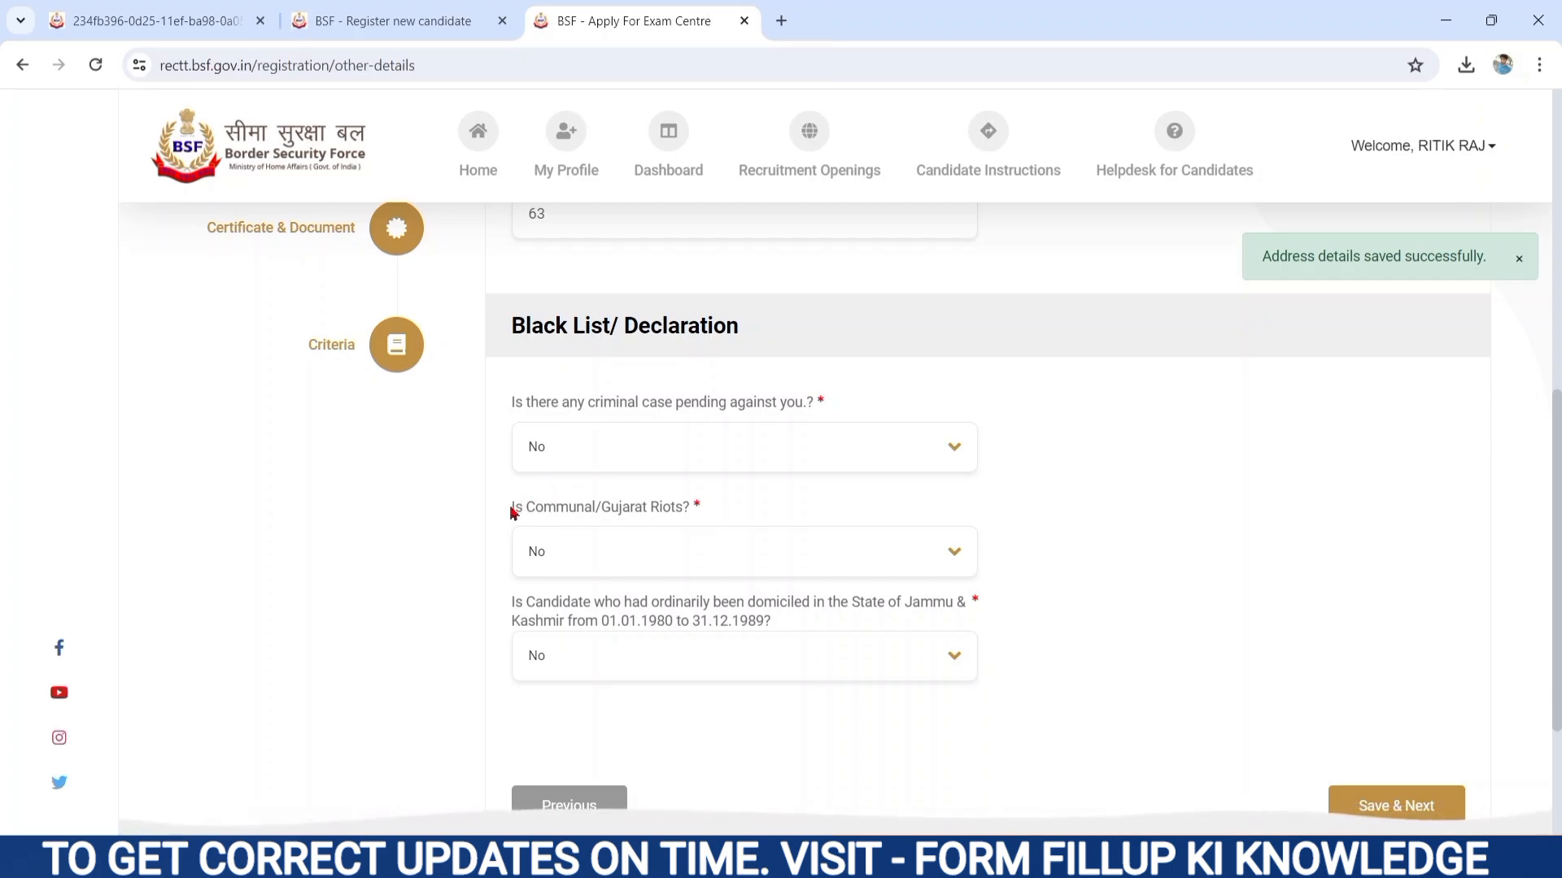
Step: Keep No for the Communal/Gujarat Riots and Jammu & Kashmir domicile questions and save the other details
left_click_drag(512, 511, 700, 509)
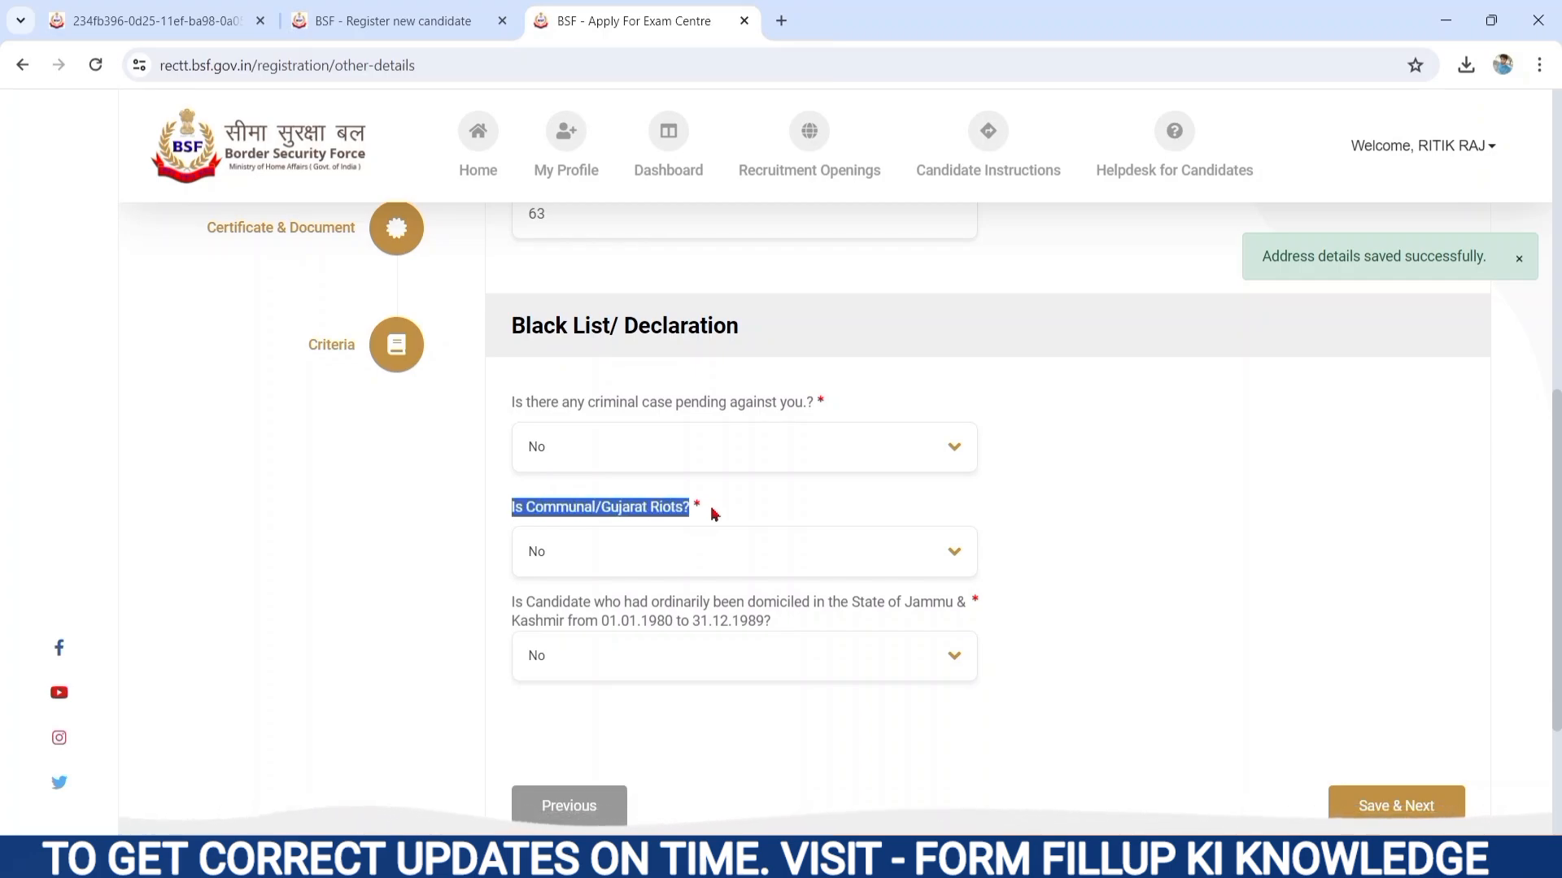
left_click(628, 543)
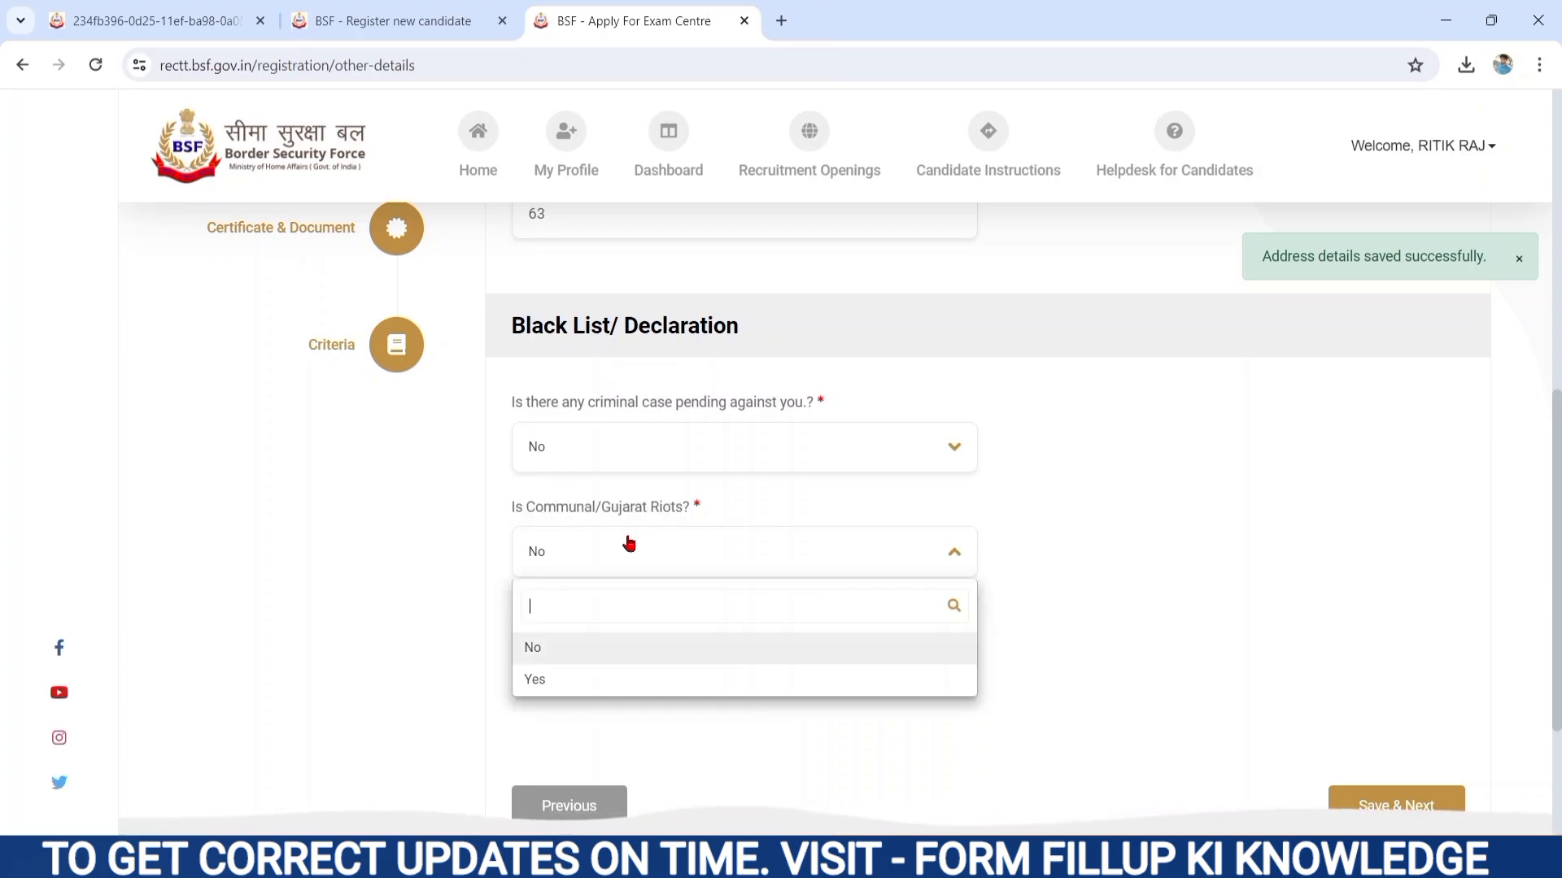
left_click(628, 543)
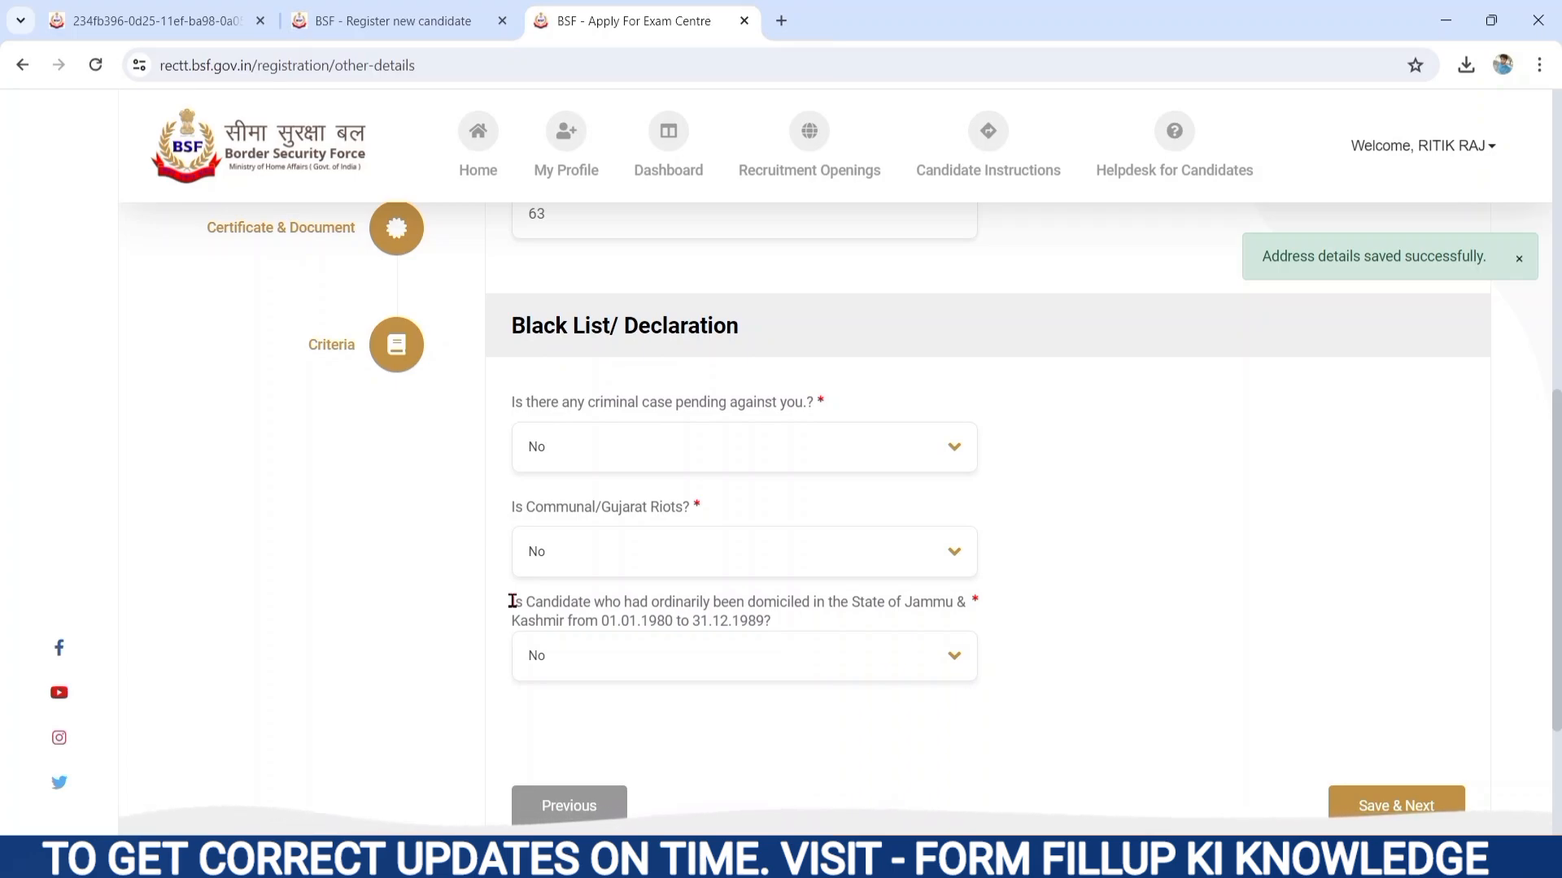
left_click_drag(512, 601, 632, 656)
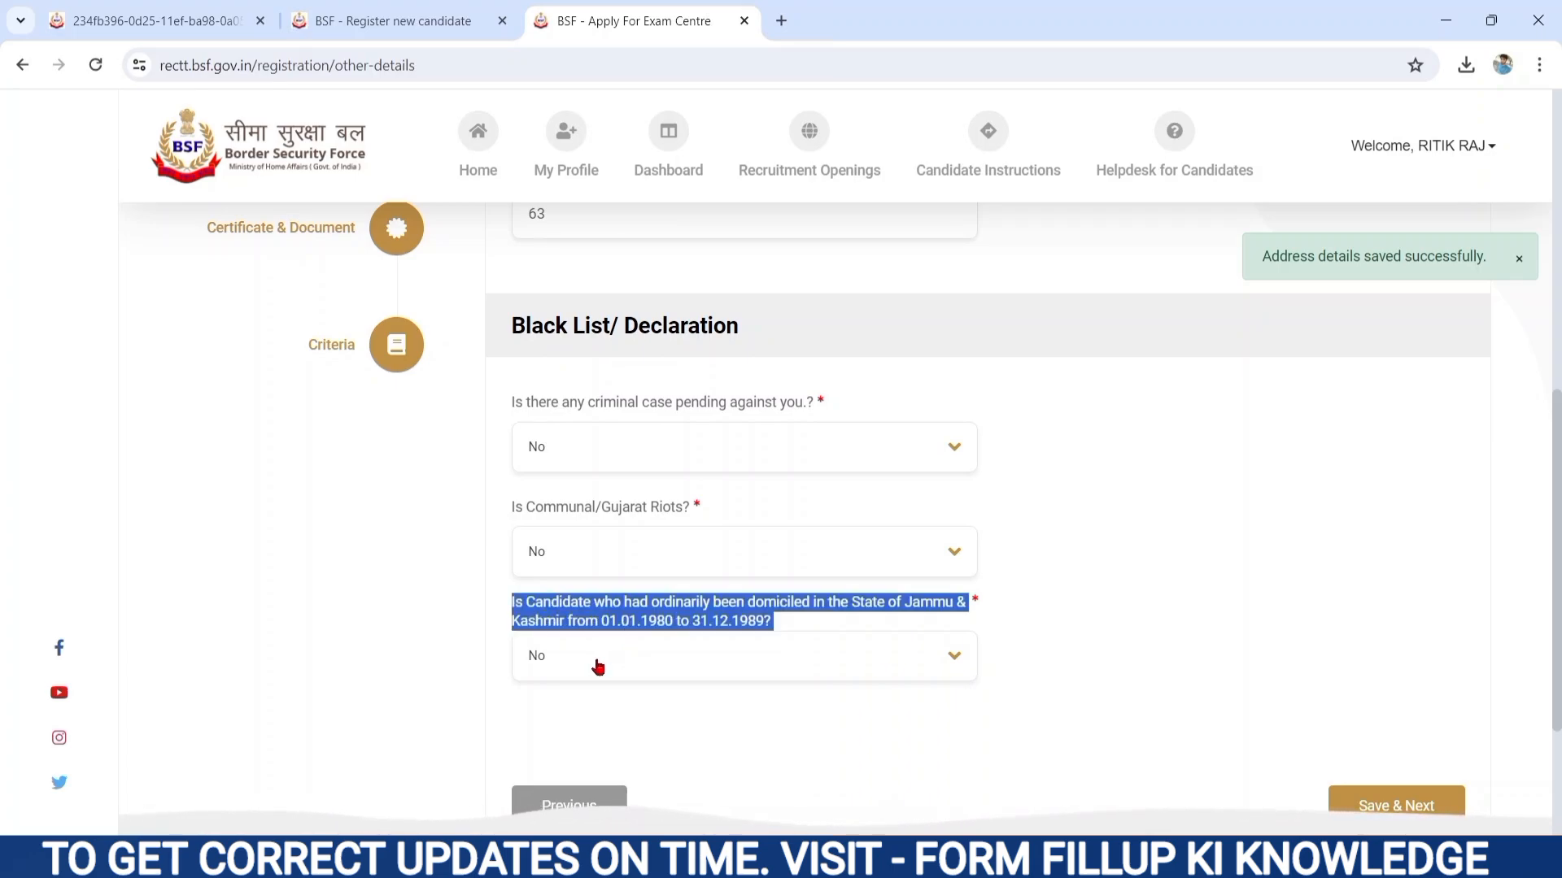
left_click(598, 667)
left_click(537, 755)
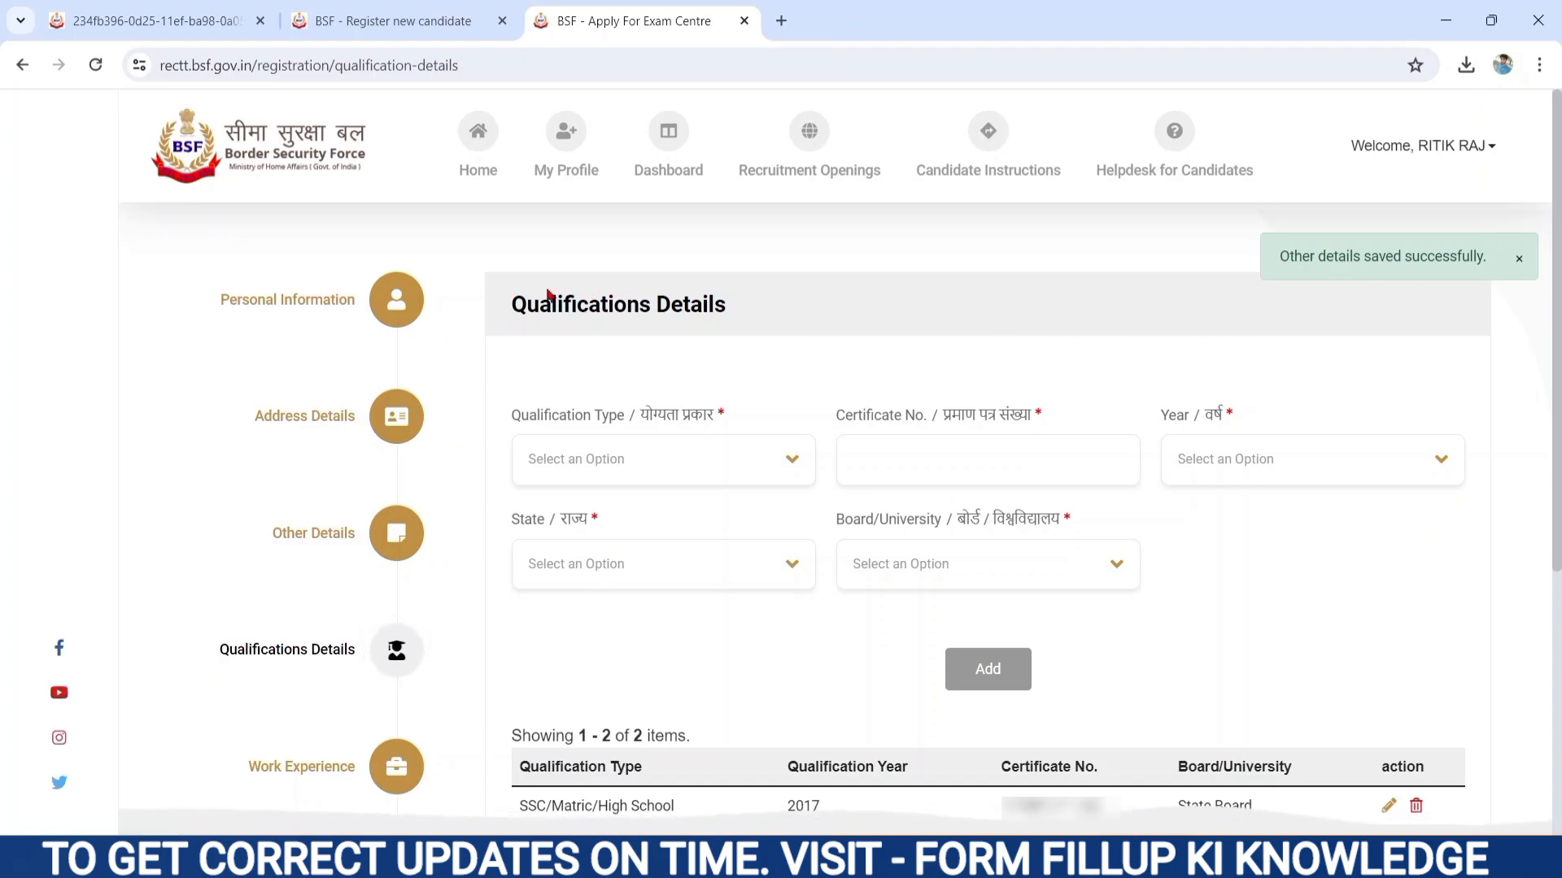
Step: Set the Qualification Type to SSC/Matric/High School in the Qualifications Details section
left_click_drag(507, 307, 692, 346)
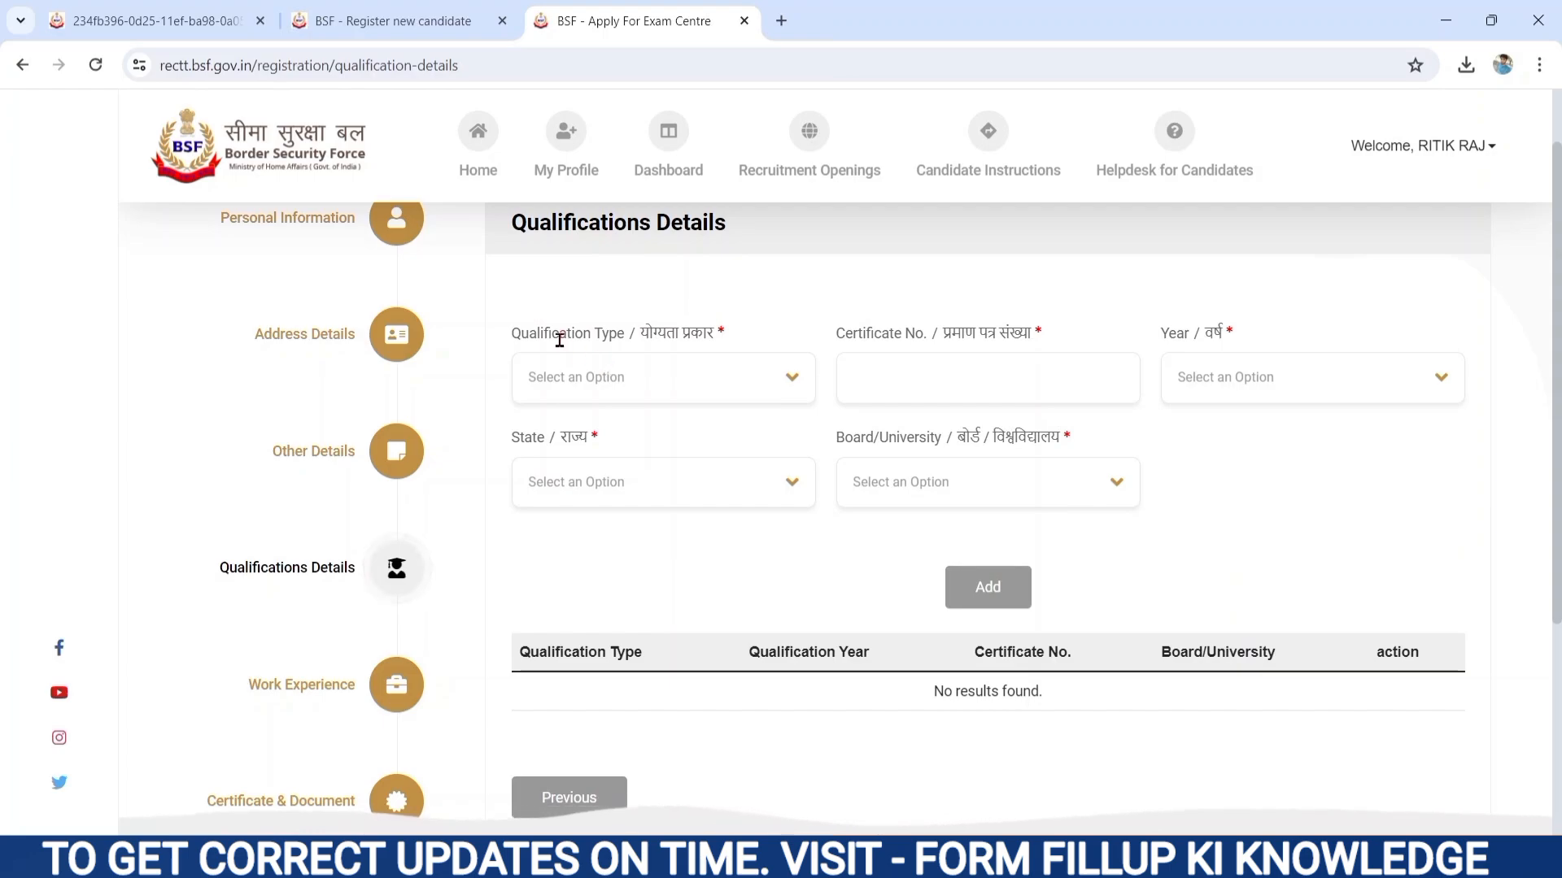
left_click_drag(521, 336, 764, 336)
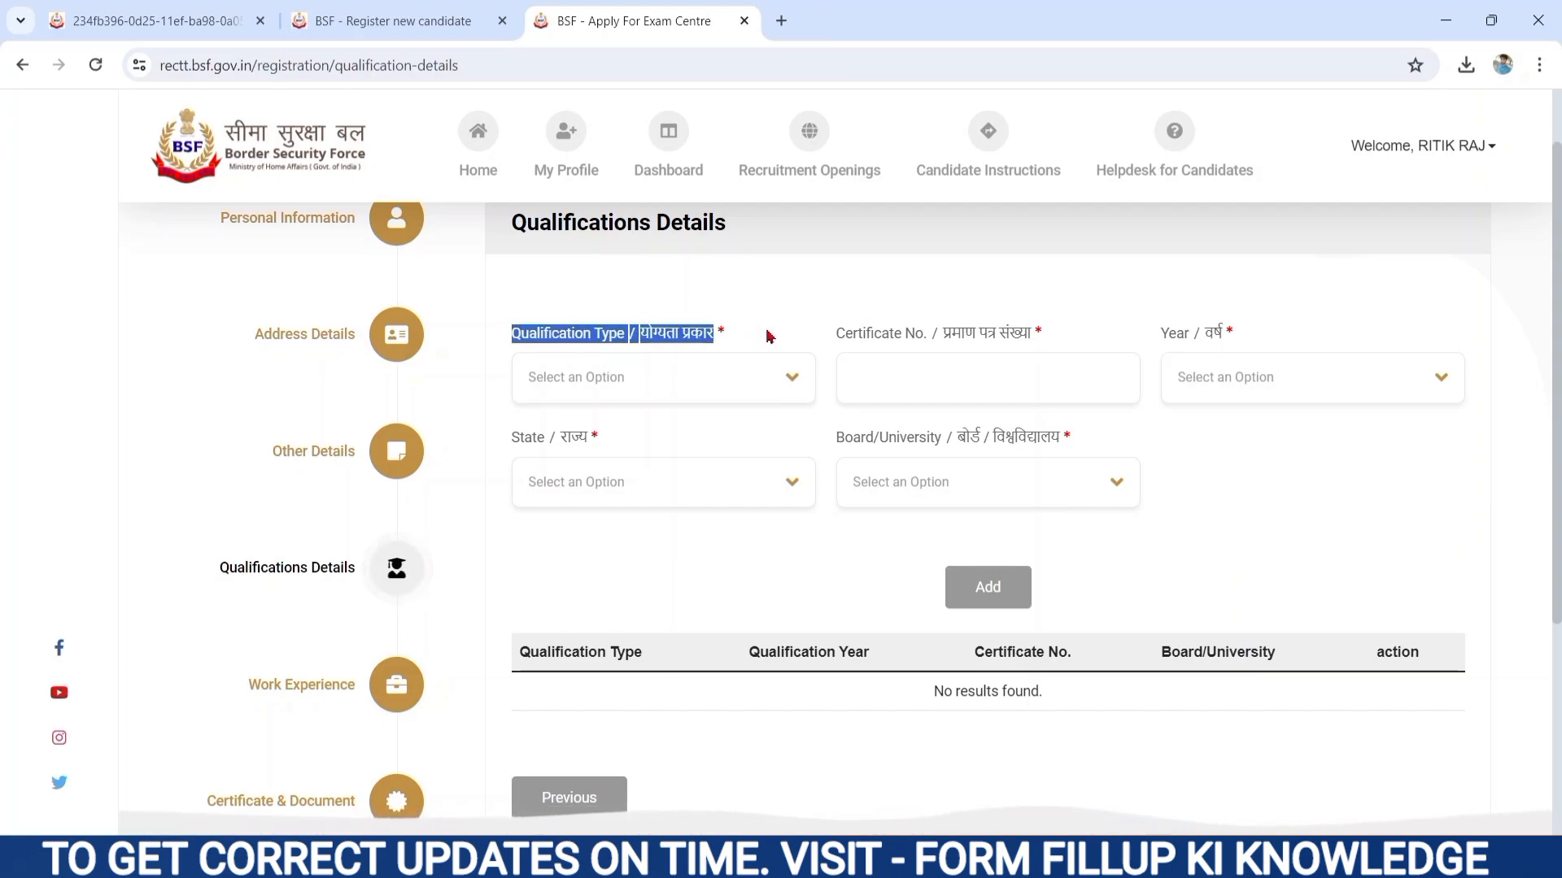
left_click(653, 376)
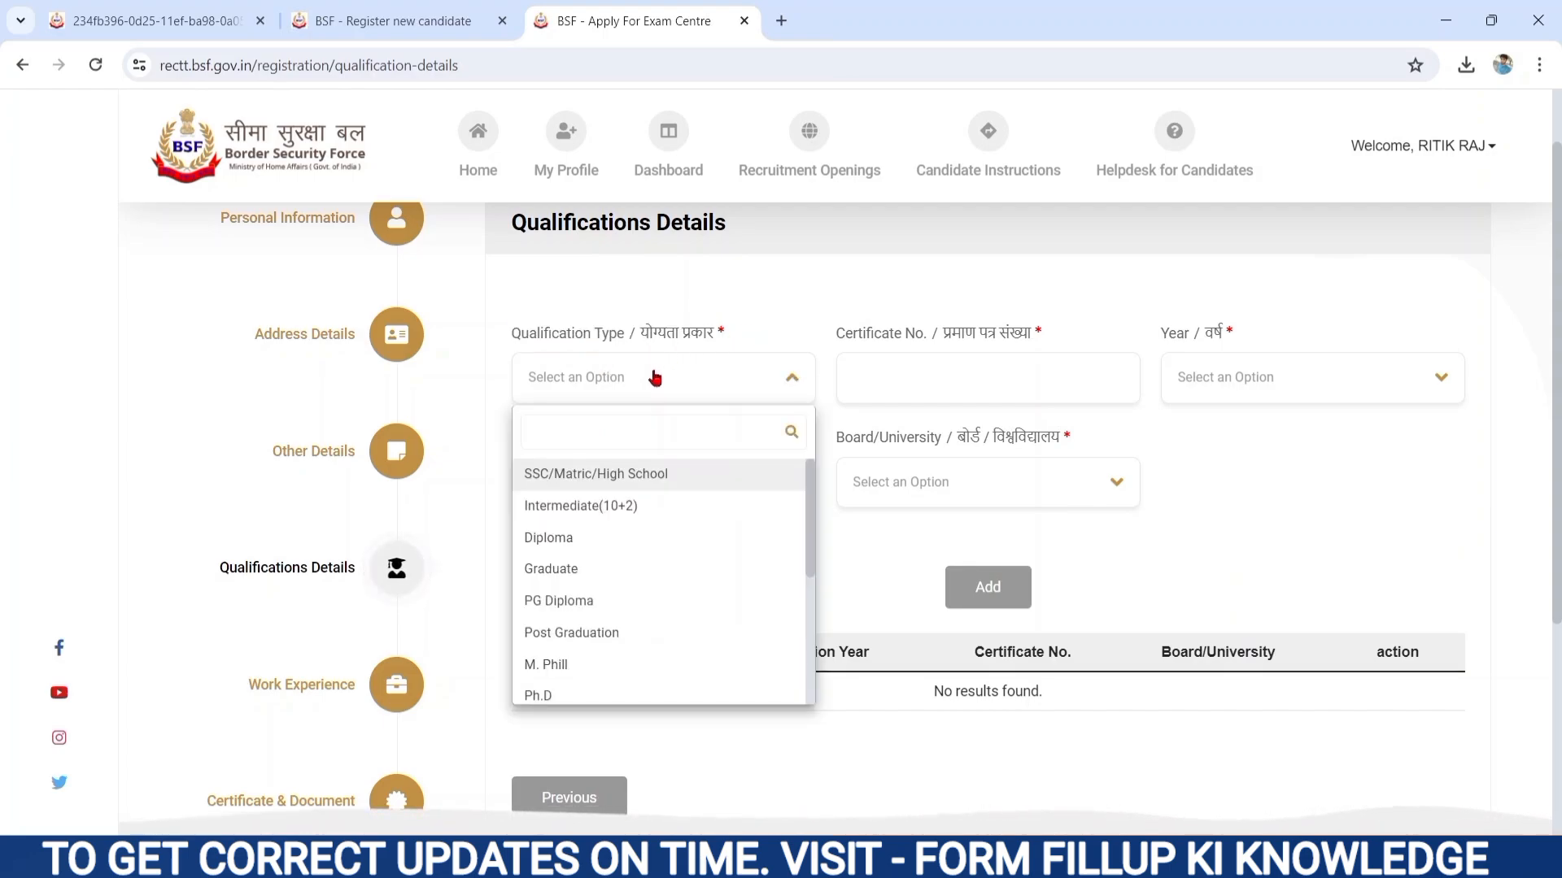
left_click(626, 473)
left_click(626, 378)
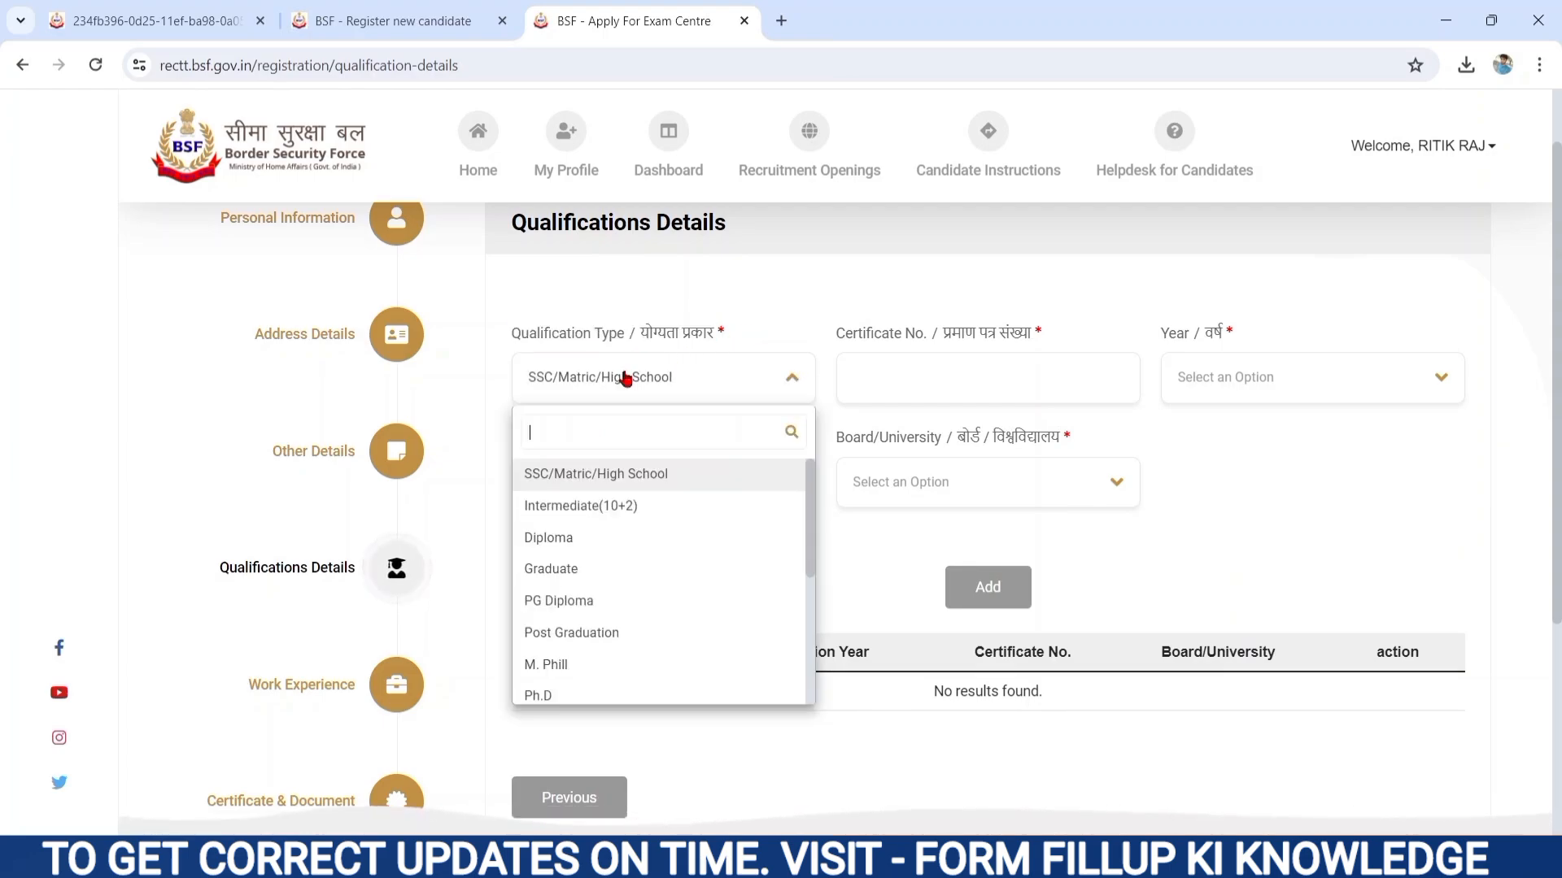
left_click(575, 482)
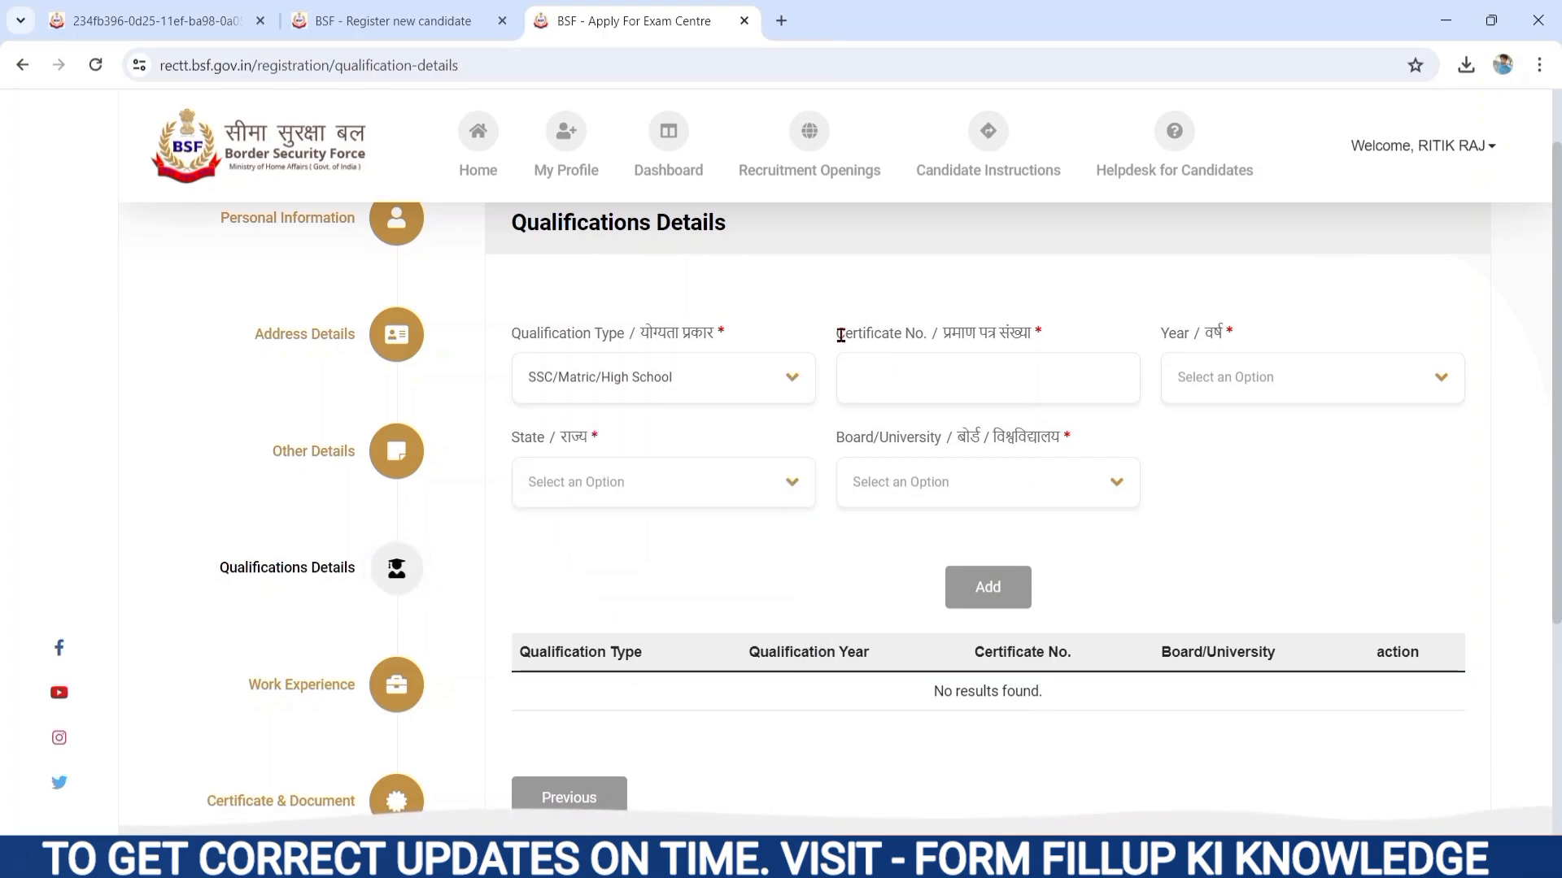
Step: Review the Certificate No. field and set the qualification's Year to 2017
left_click_drag(838, 334, 1040, 355)
left_click(953, 371)
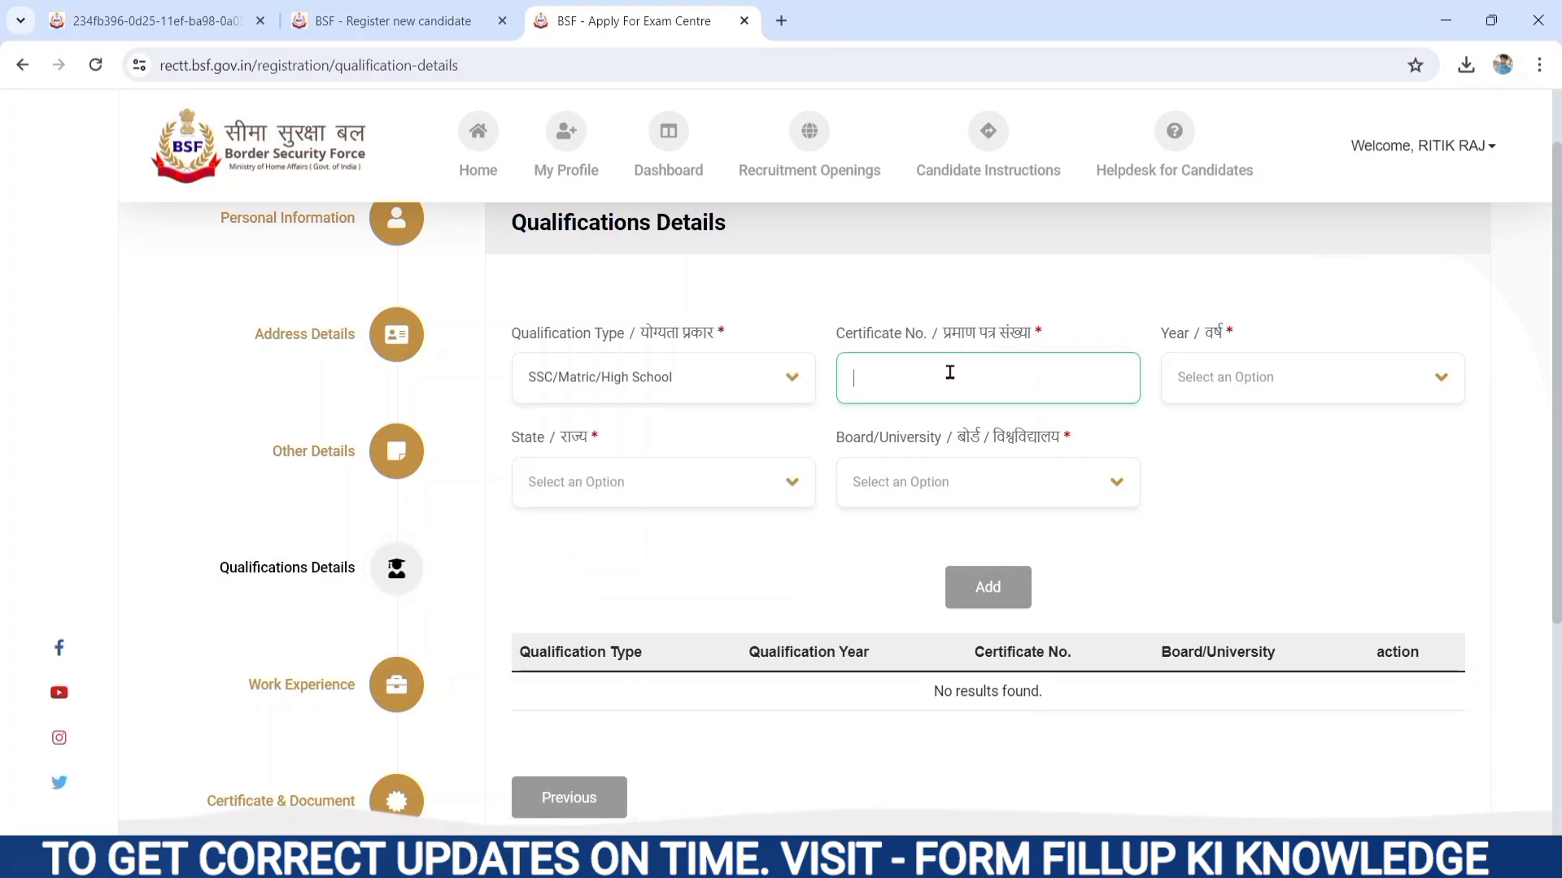
left_click(1161, 334)
left_click_drag(1162, 333, 1286, 345)
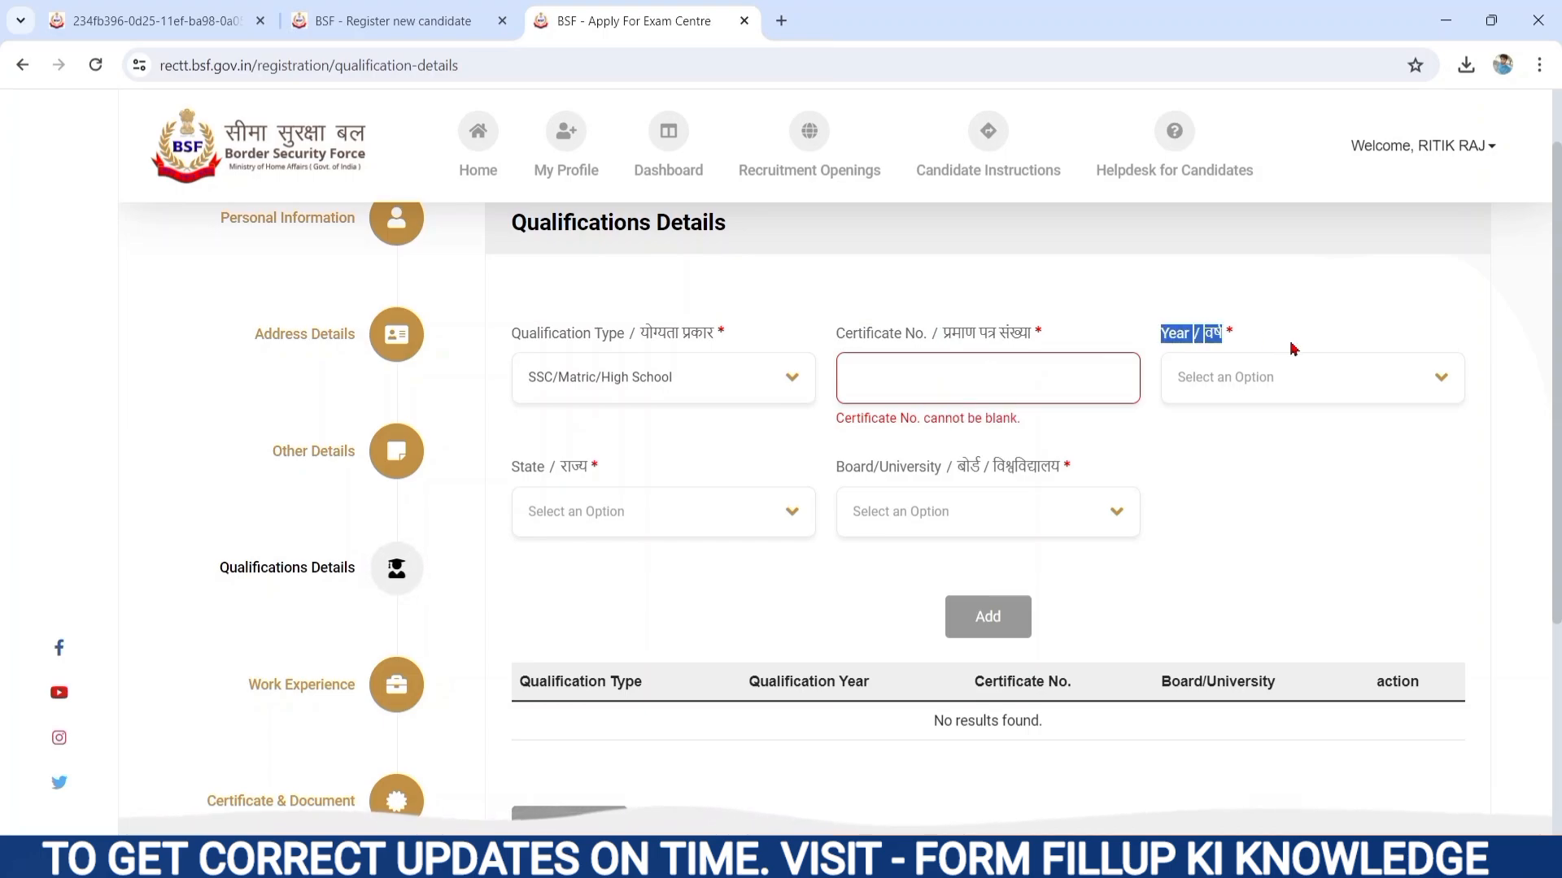
left_click(1220, 377)
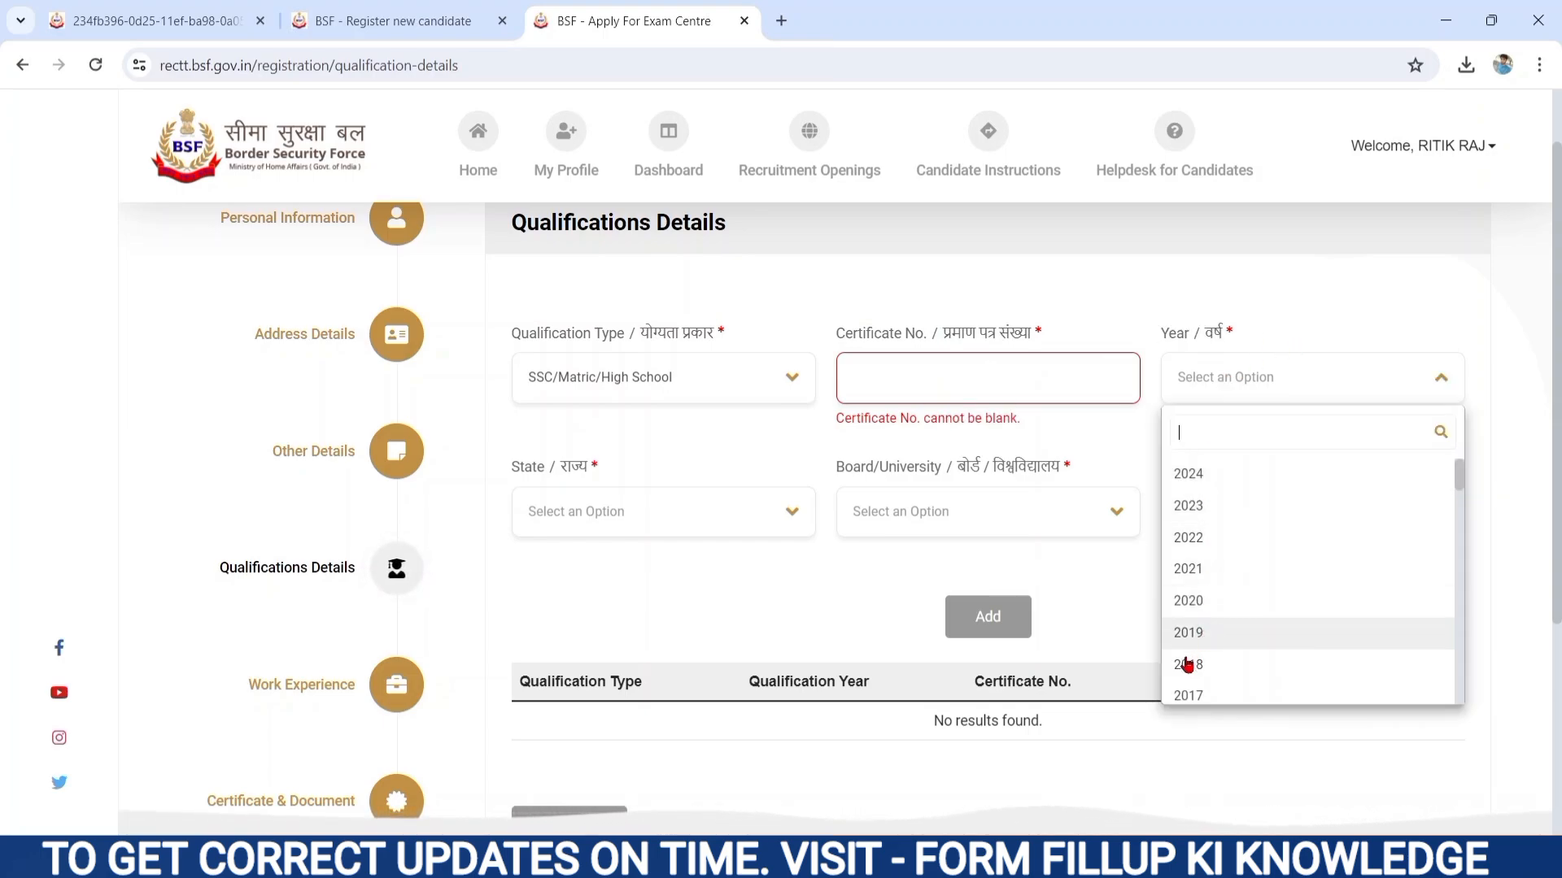
left_click(1189, 696)
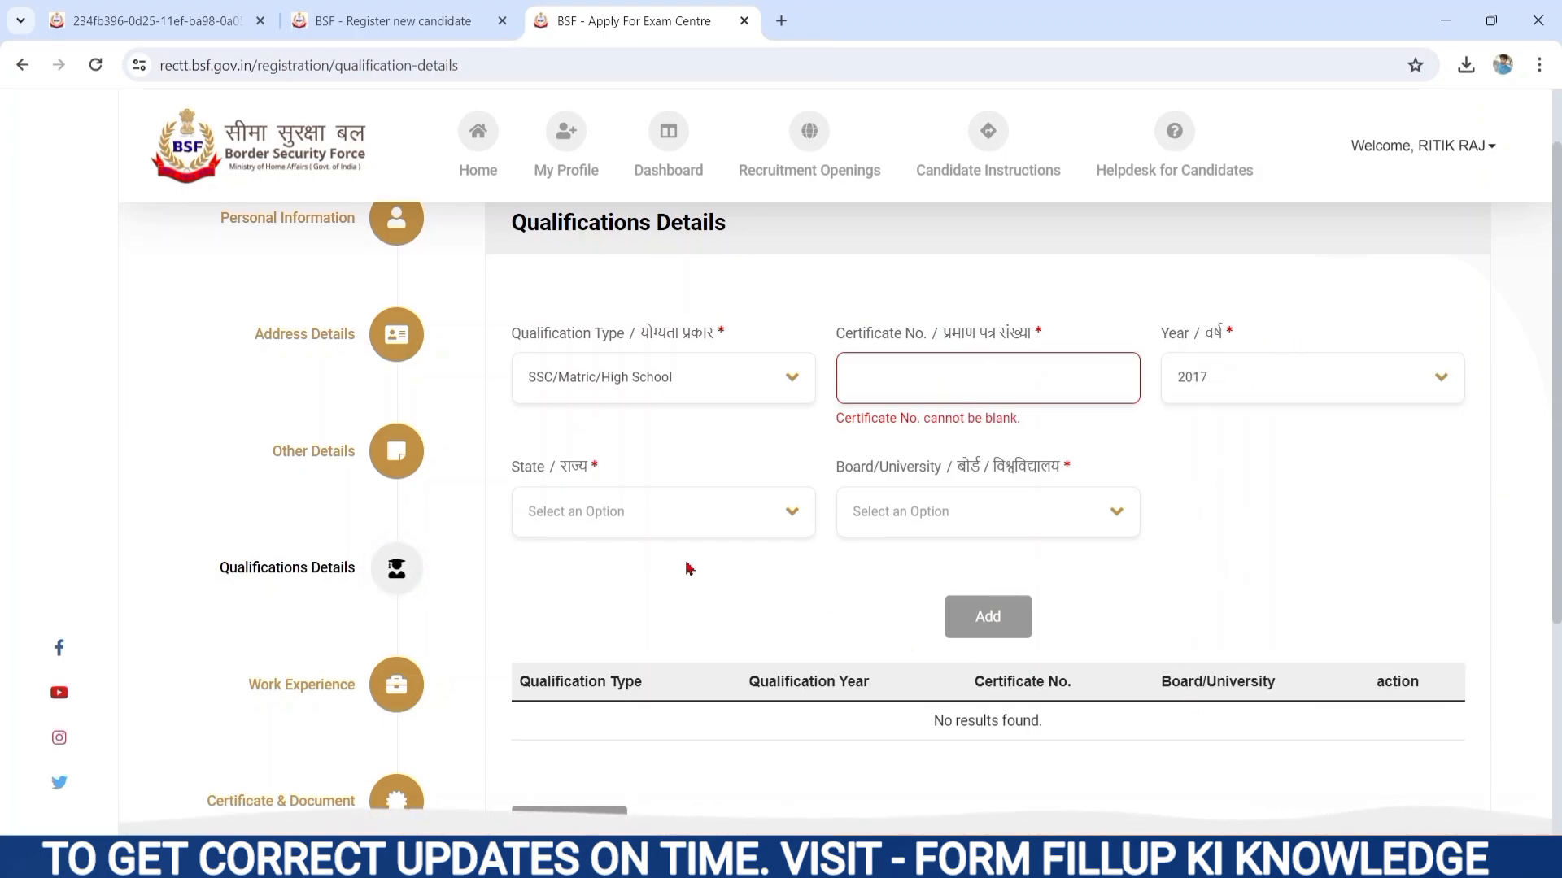
Step: Set the qualification's State to BIHAR and look through the Board/University options
left_click_drag(510, 458, 647, 506)
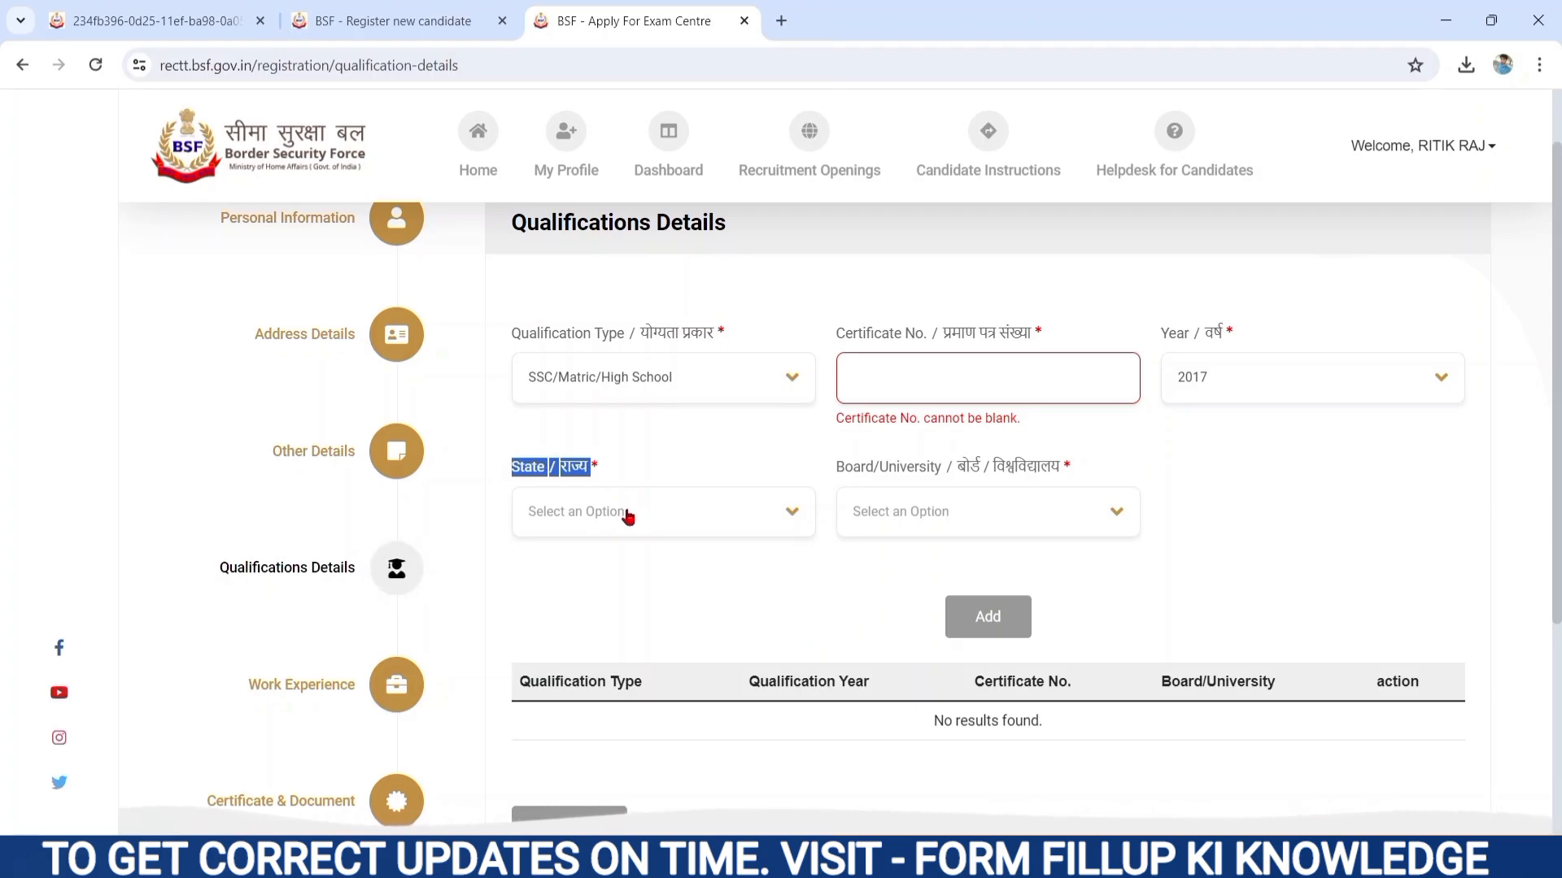
left_click(628, 512)
left_click(530, 732)
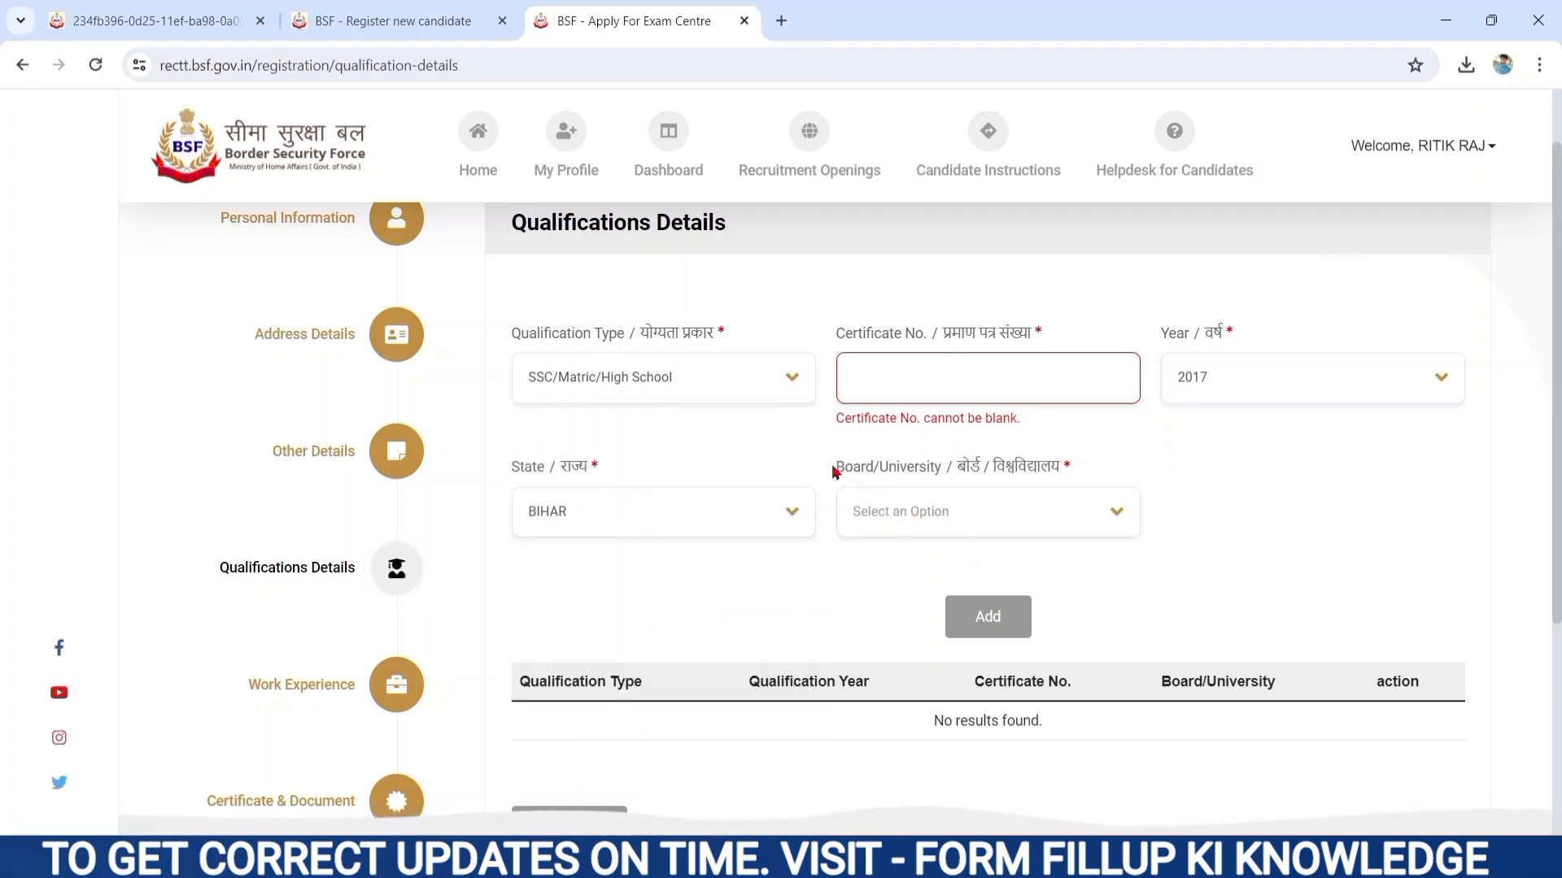
left_click_drag(835, 472, 1115, 477)
left_click(1044, 511)
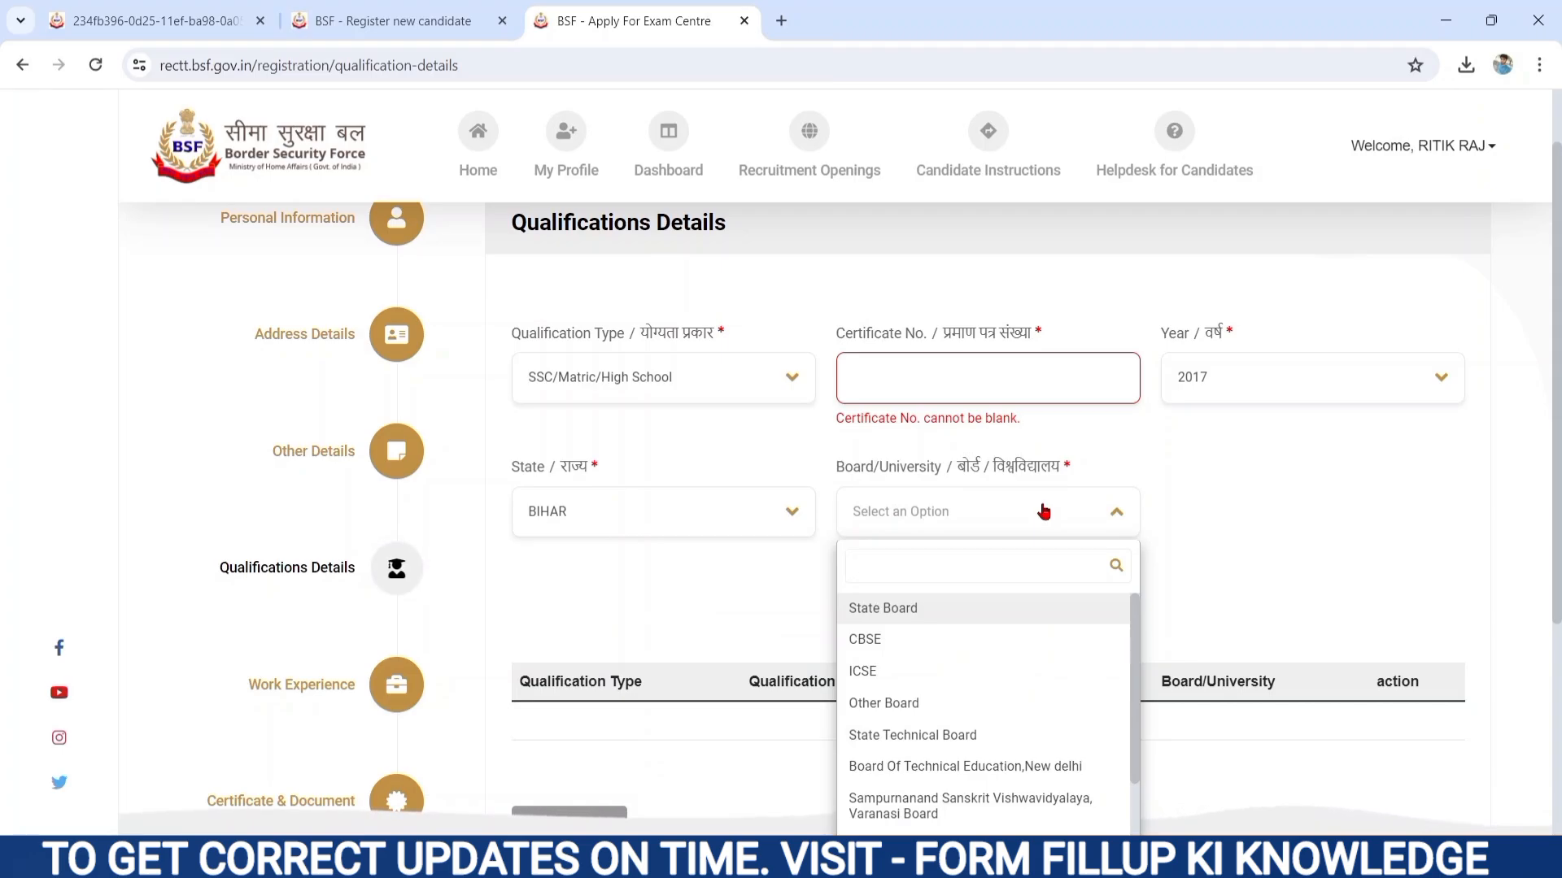
left_click(781, 561)
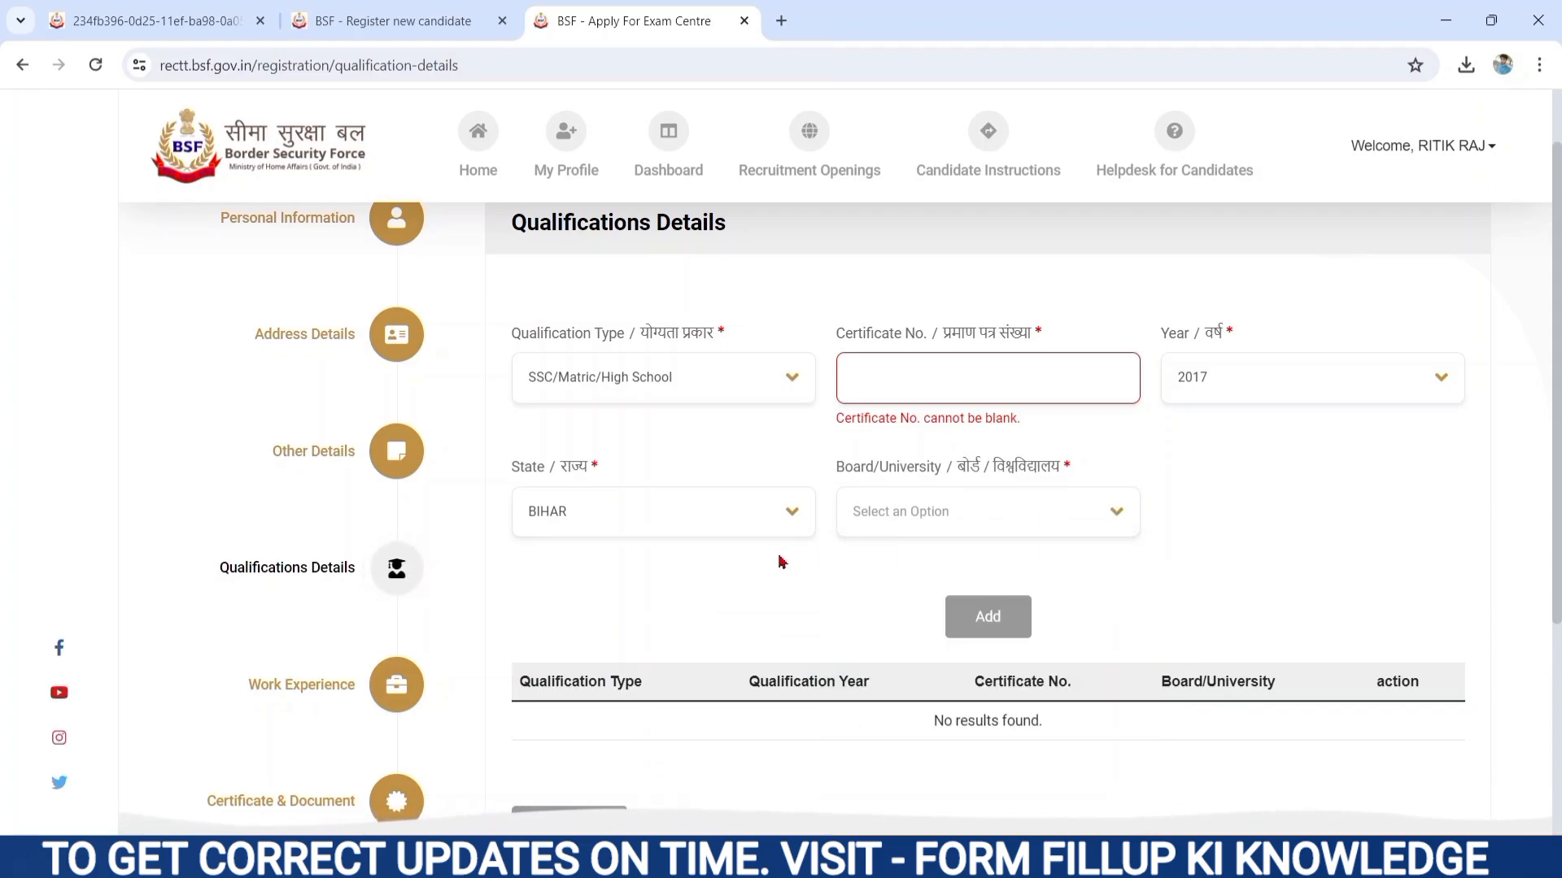
Step: Choose State Board as the Board/University for the SSC/Matric/High School qualification and add it to the list
scroll(781, 561, "down", 2)
left_click(888, 393)
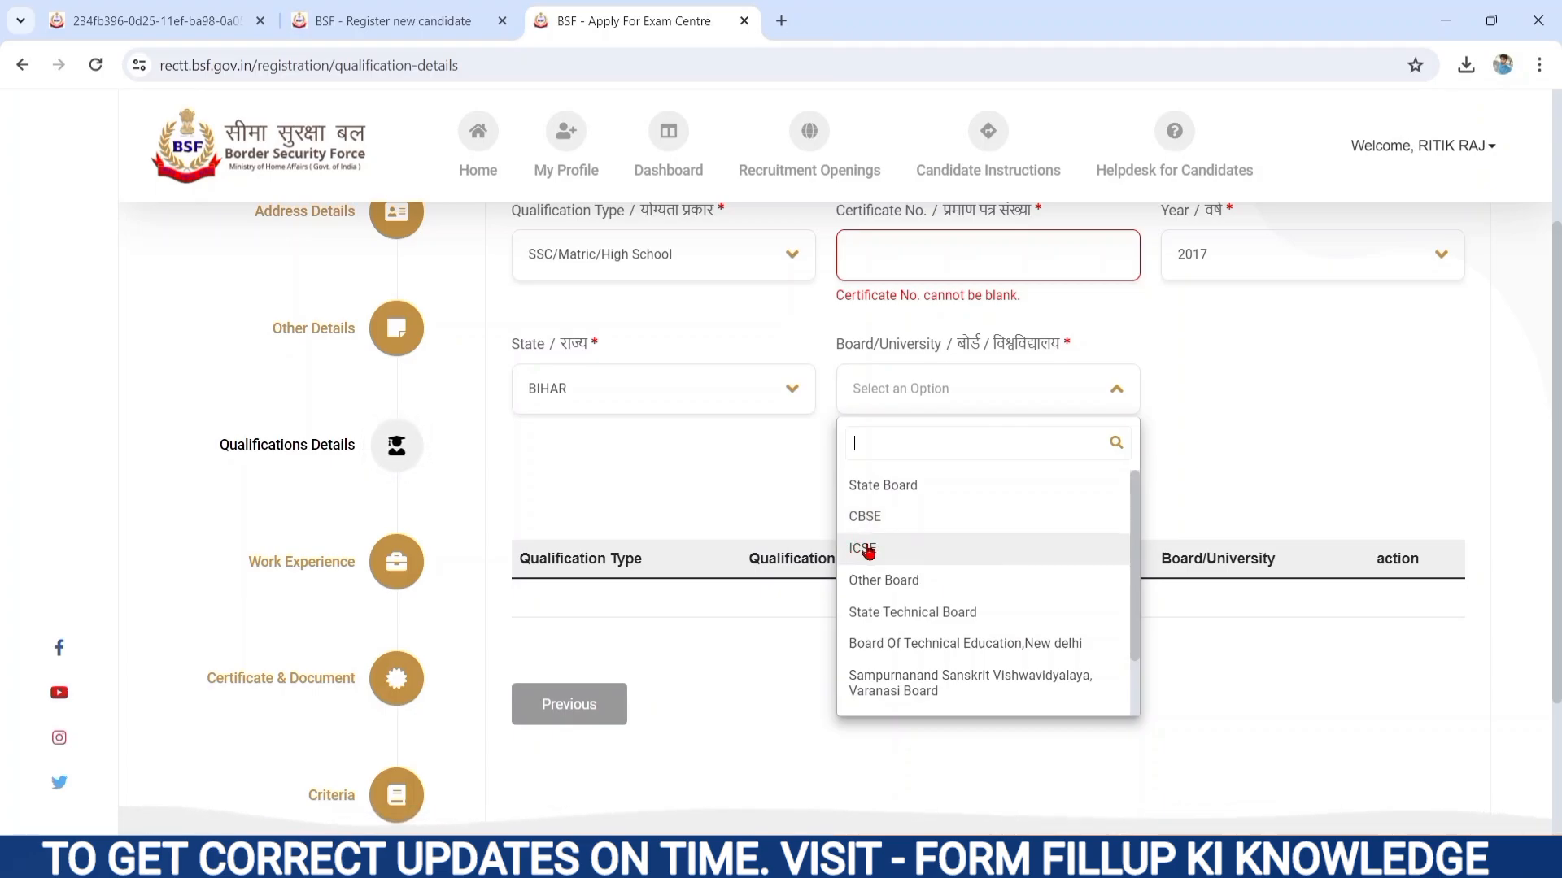
left_click(887, 486)
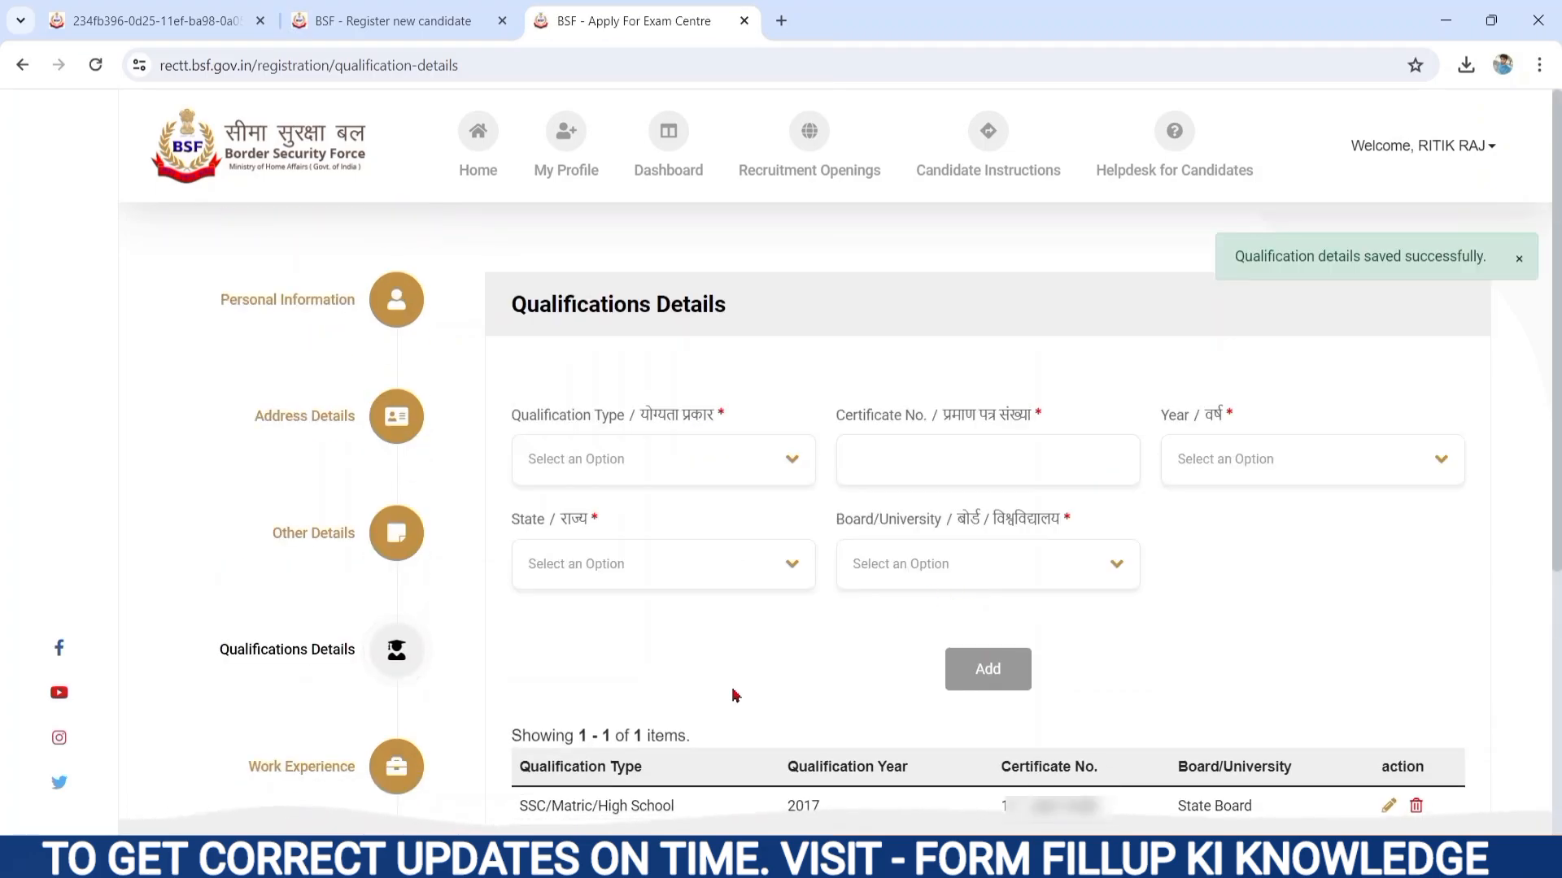
Step: Start a second qualification entry with the type Intermediate(10+2) and the year 2019
left_click(697, 478)
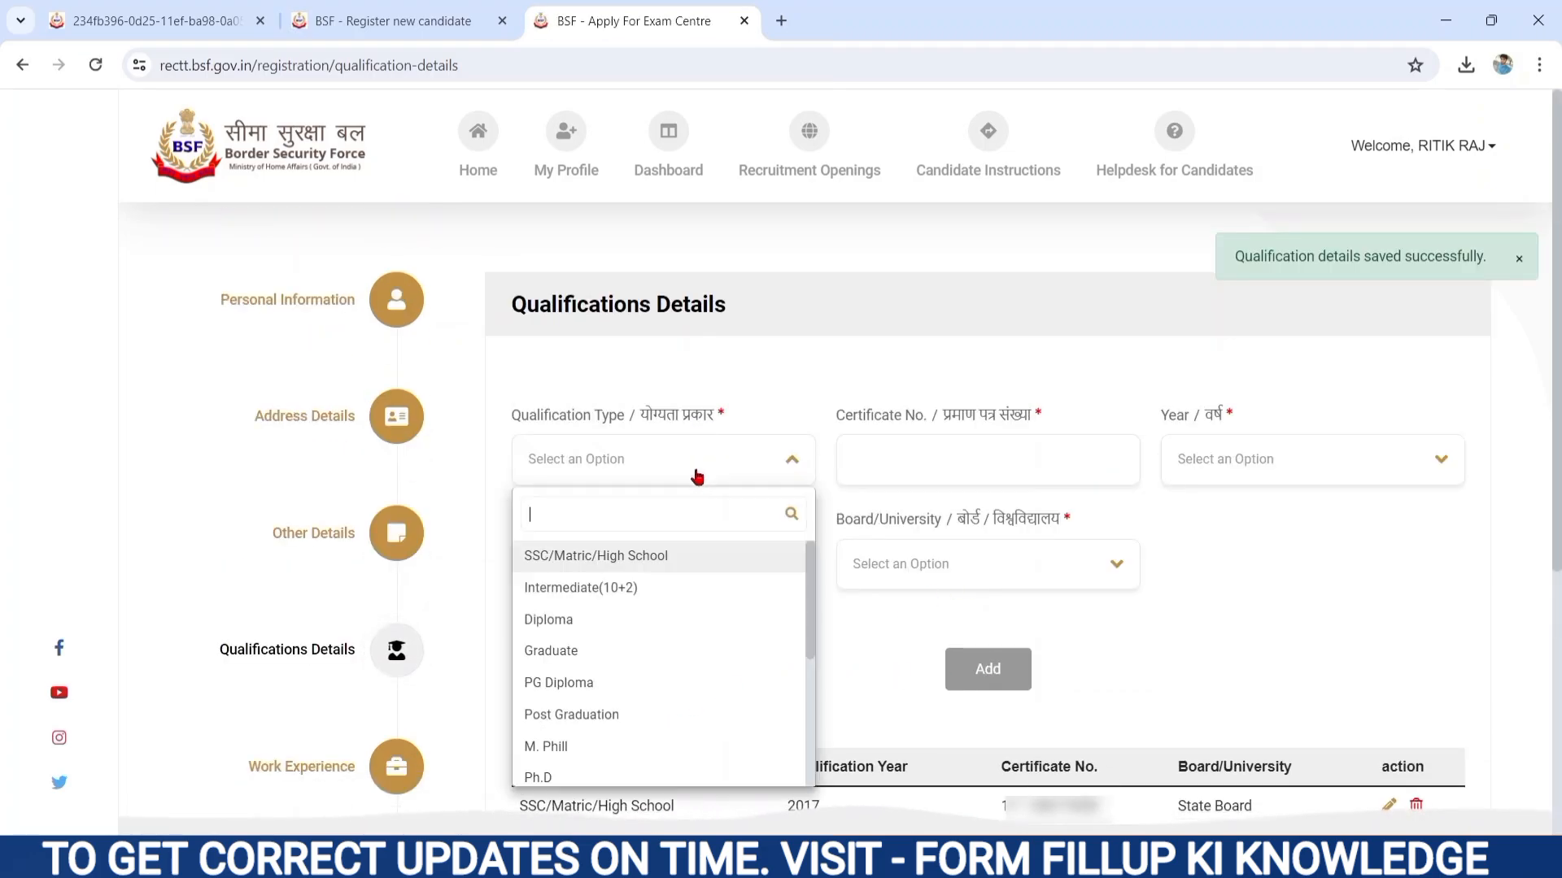
left_click(596, 590)
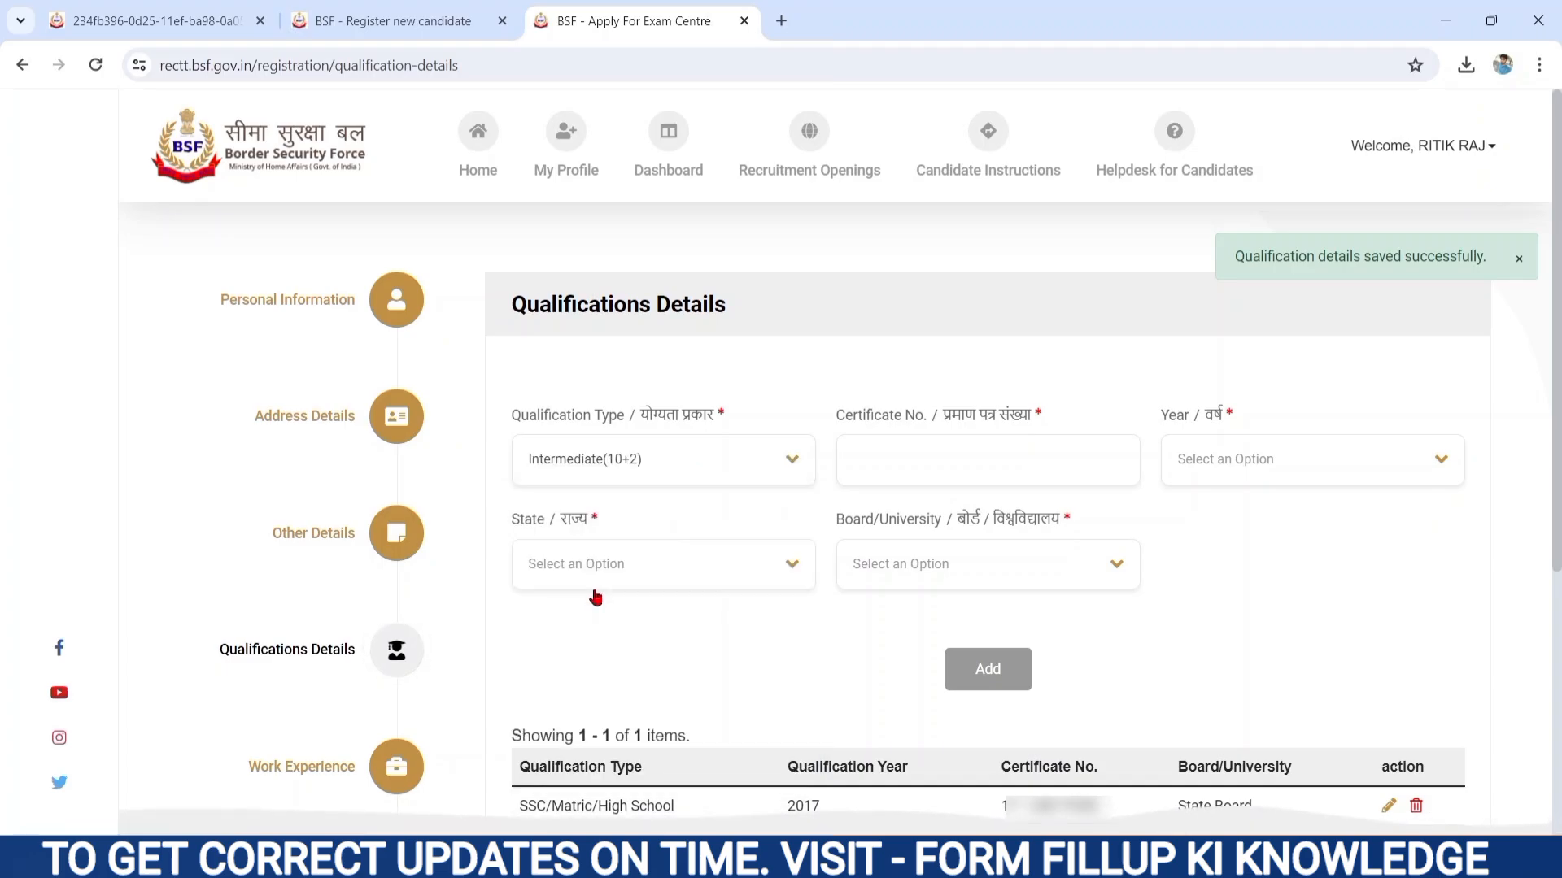
left_click(928, 470)
left_click_drag(1168, 415, 1257, 421)
left_click(1212, 469)
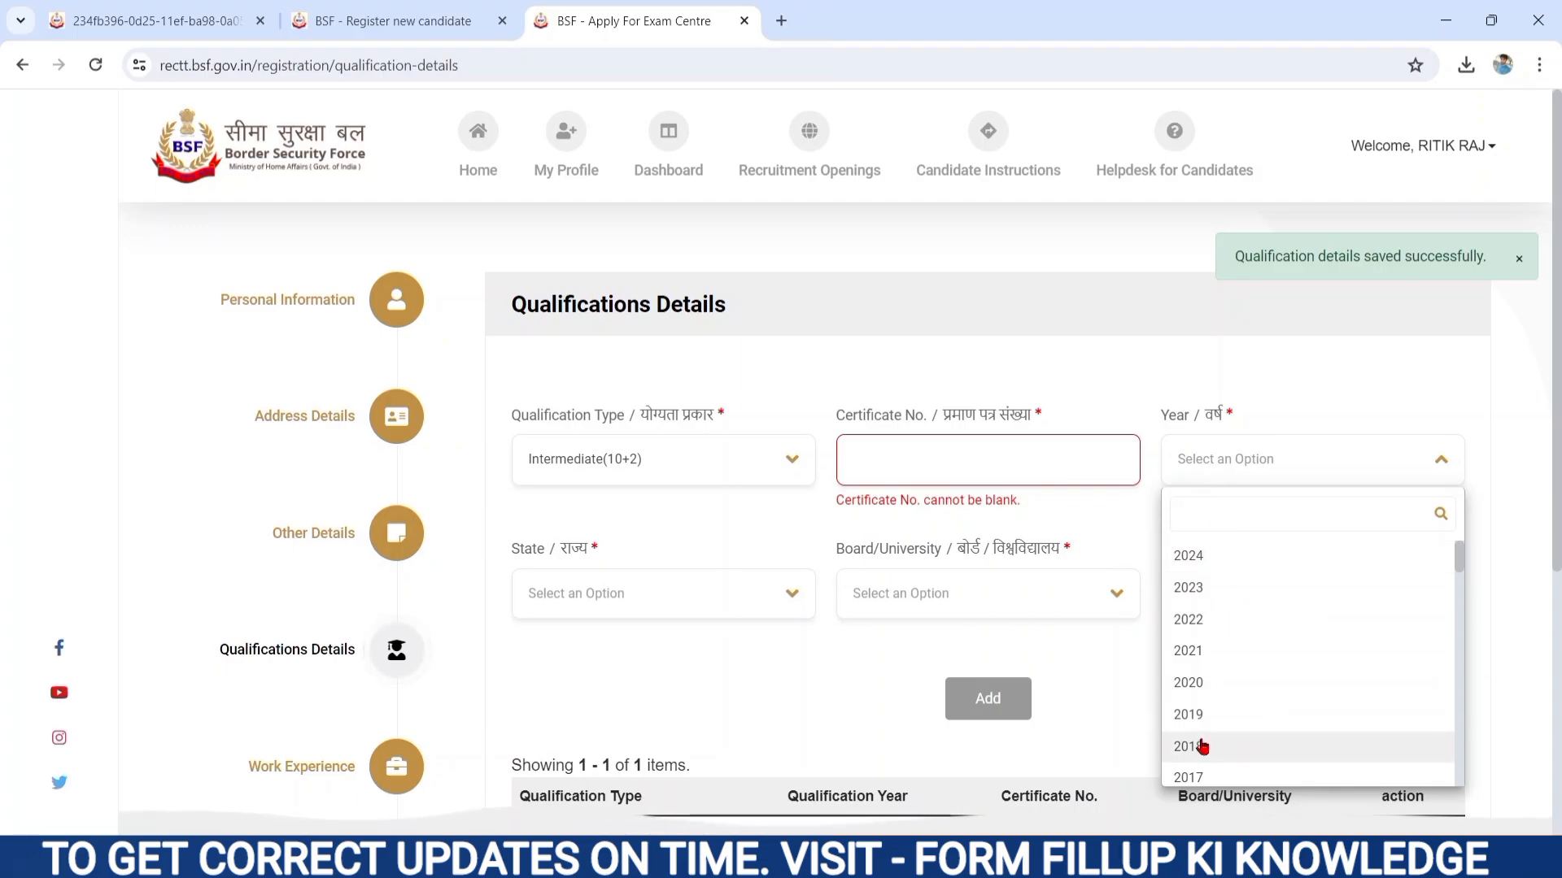
left_click(1186, 715)
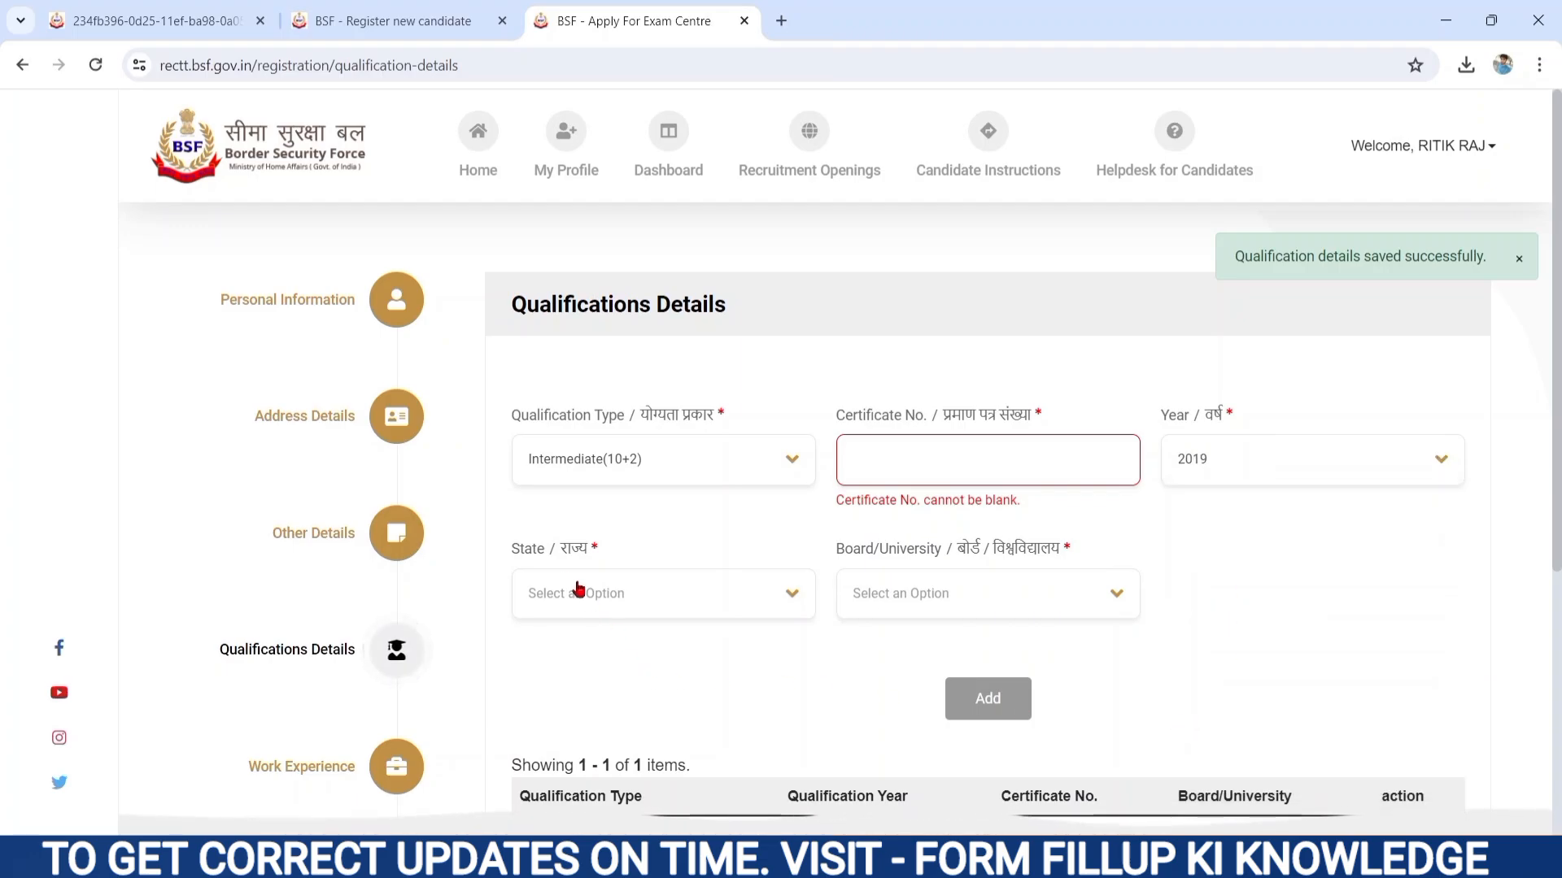
Step: Set the Intermediate qualification's State to BIHAR and Board/University to State Board, and add it to the list
left_click_drag(505, 556, 629, 568)
left_click(602, 604)
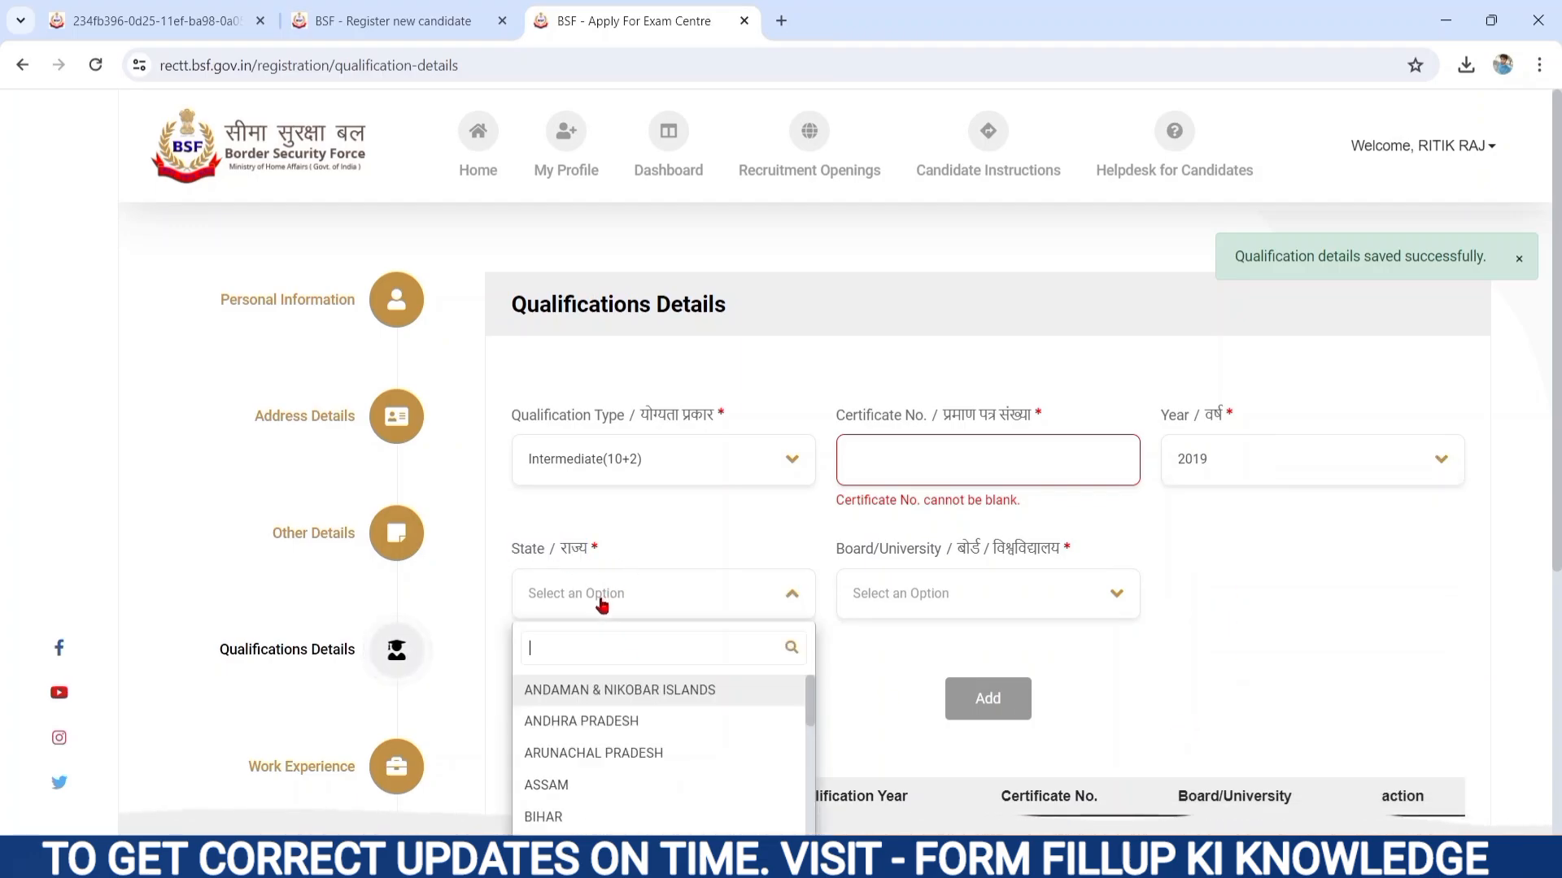
left_click(543, 816)
left_click_drag(836, 548, 1000, 593)
left_click(1001, 595)
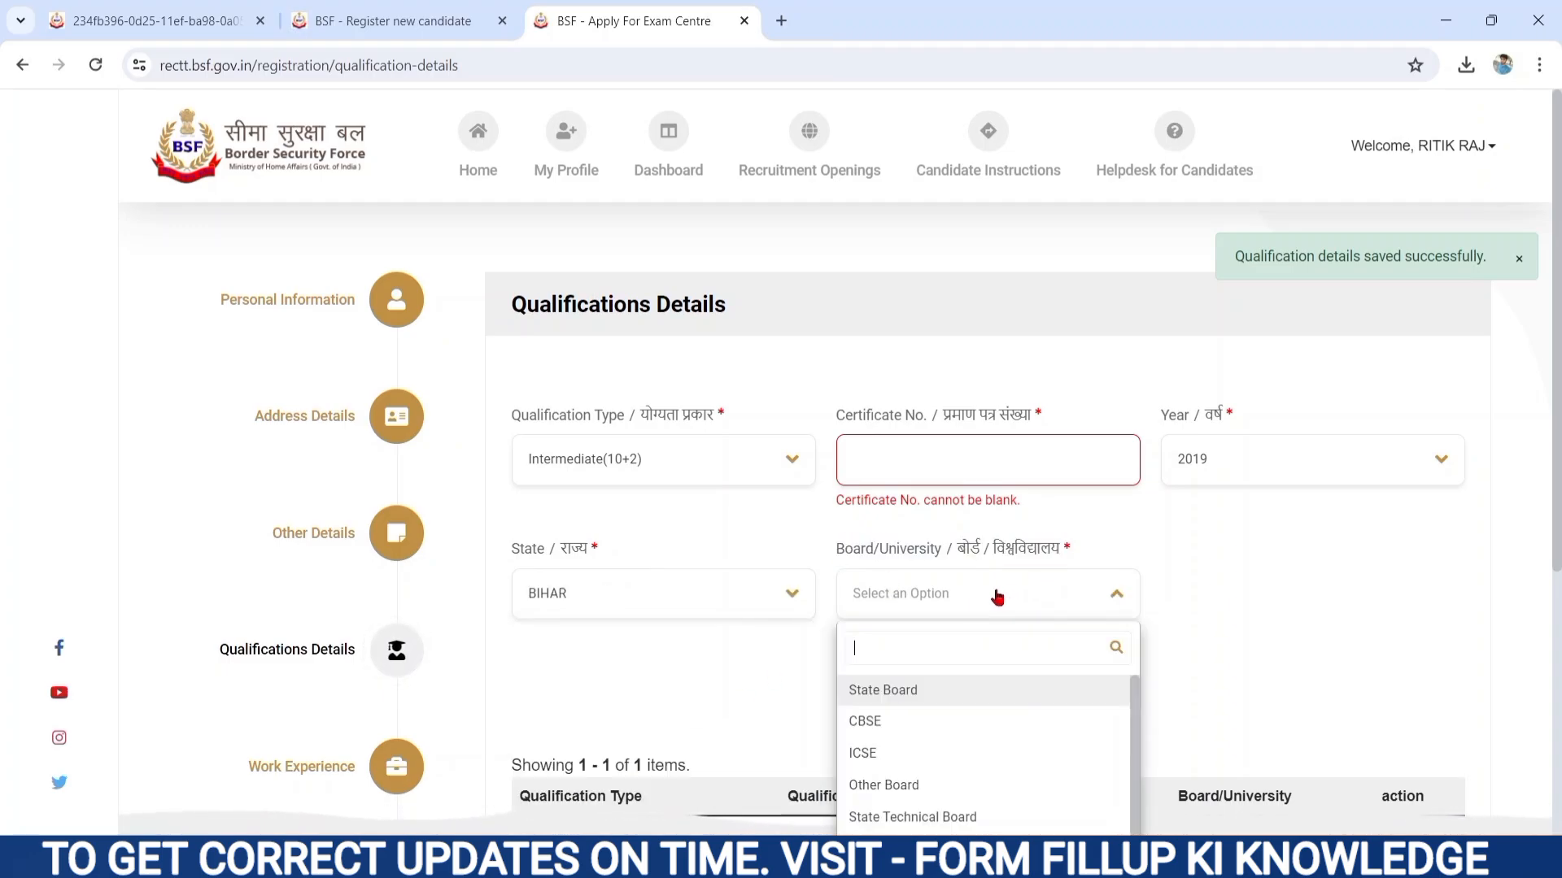
left_click(885, 691)
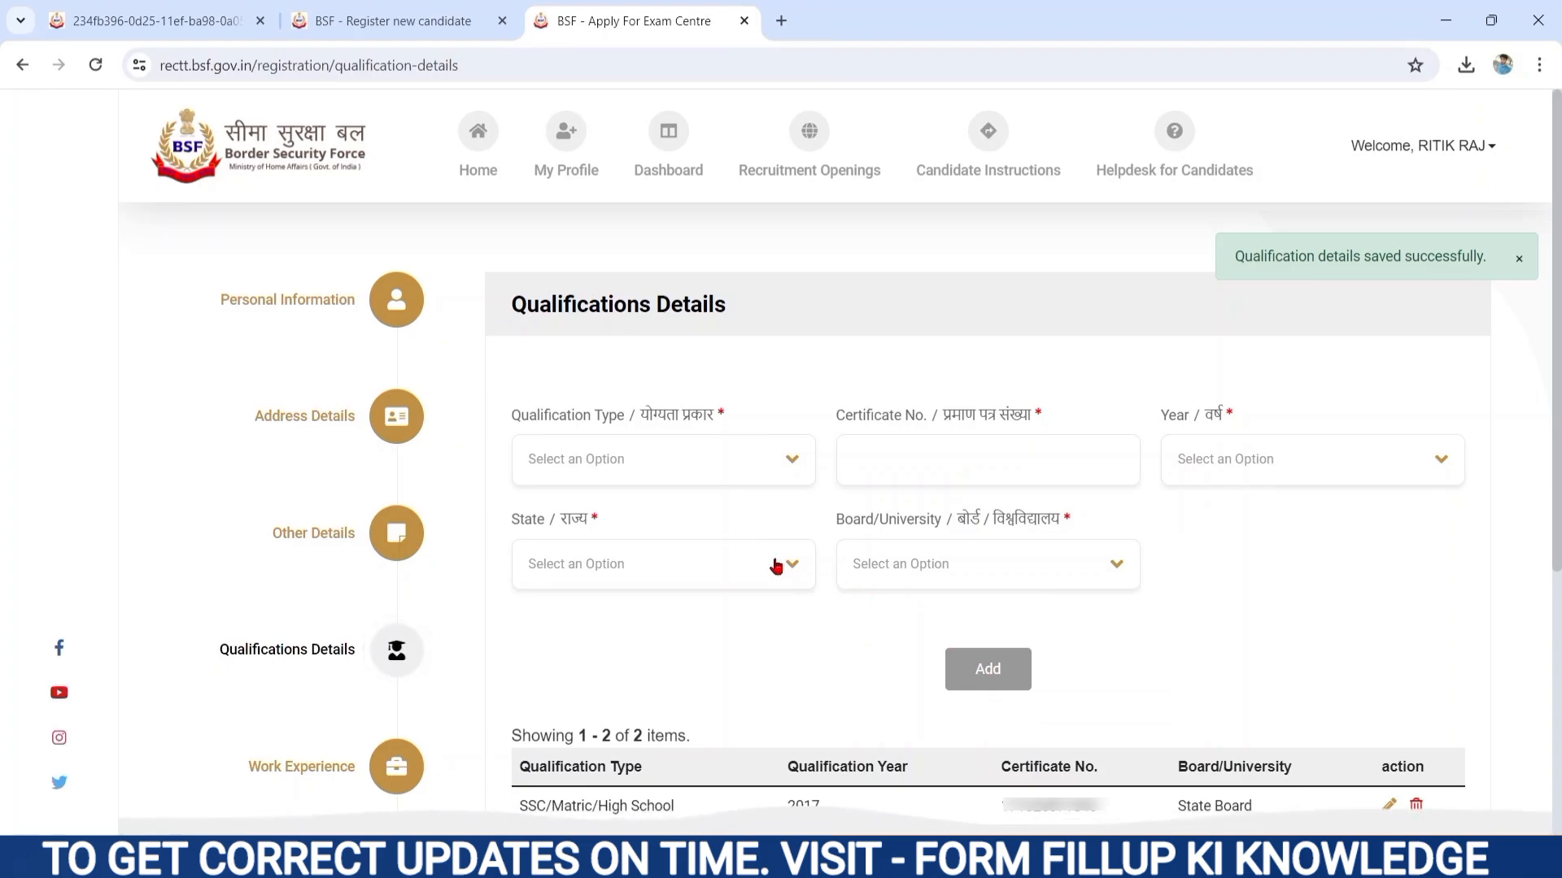
Step: Look over the other Qualification Type options without choosing one and continue to the Work Experience section
left_click(719, 476)
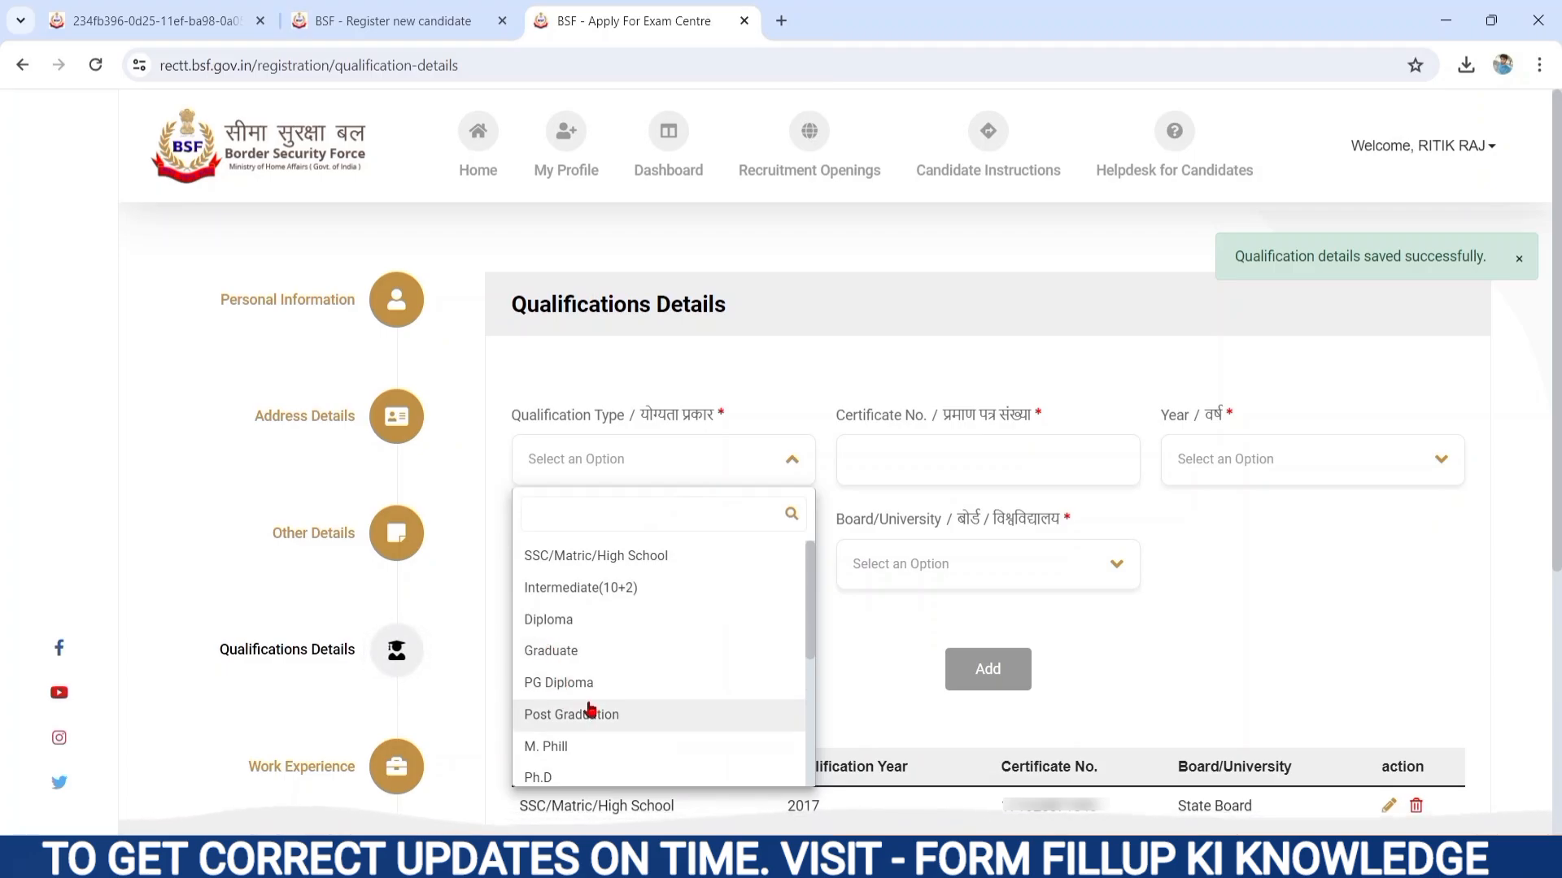
left_click(884, 674)
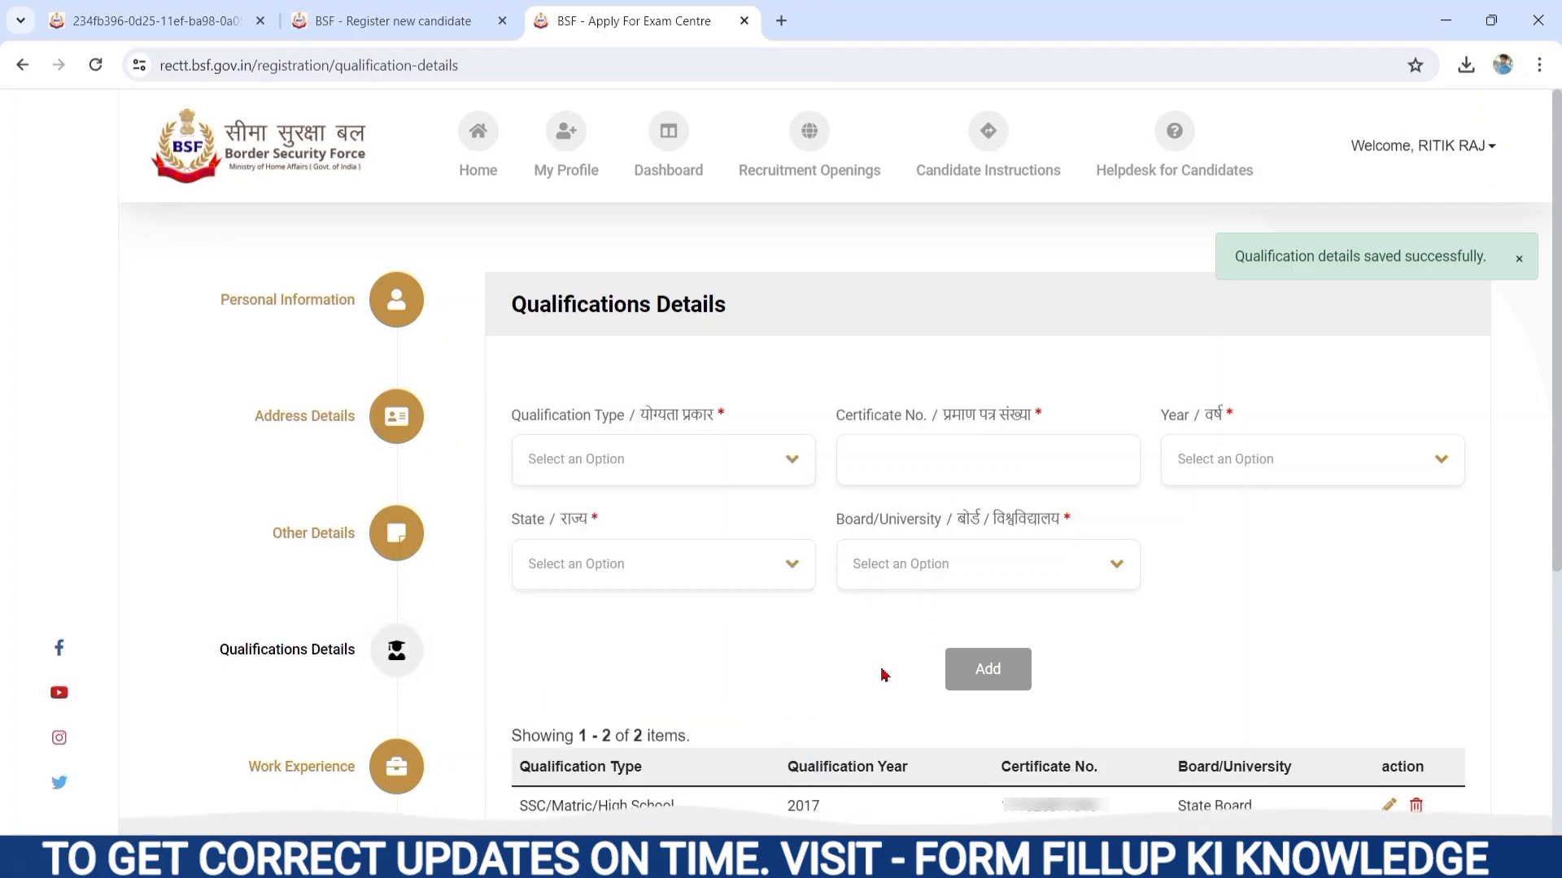
scroll(1211, 565, "down", 5)
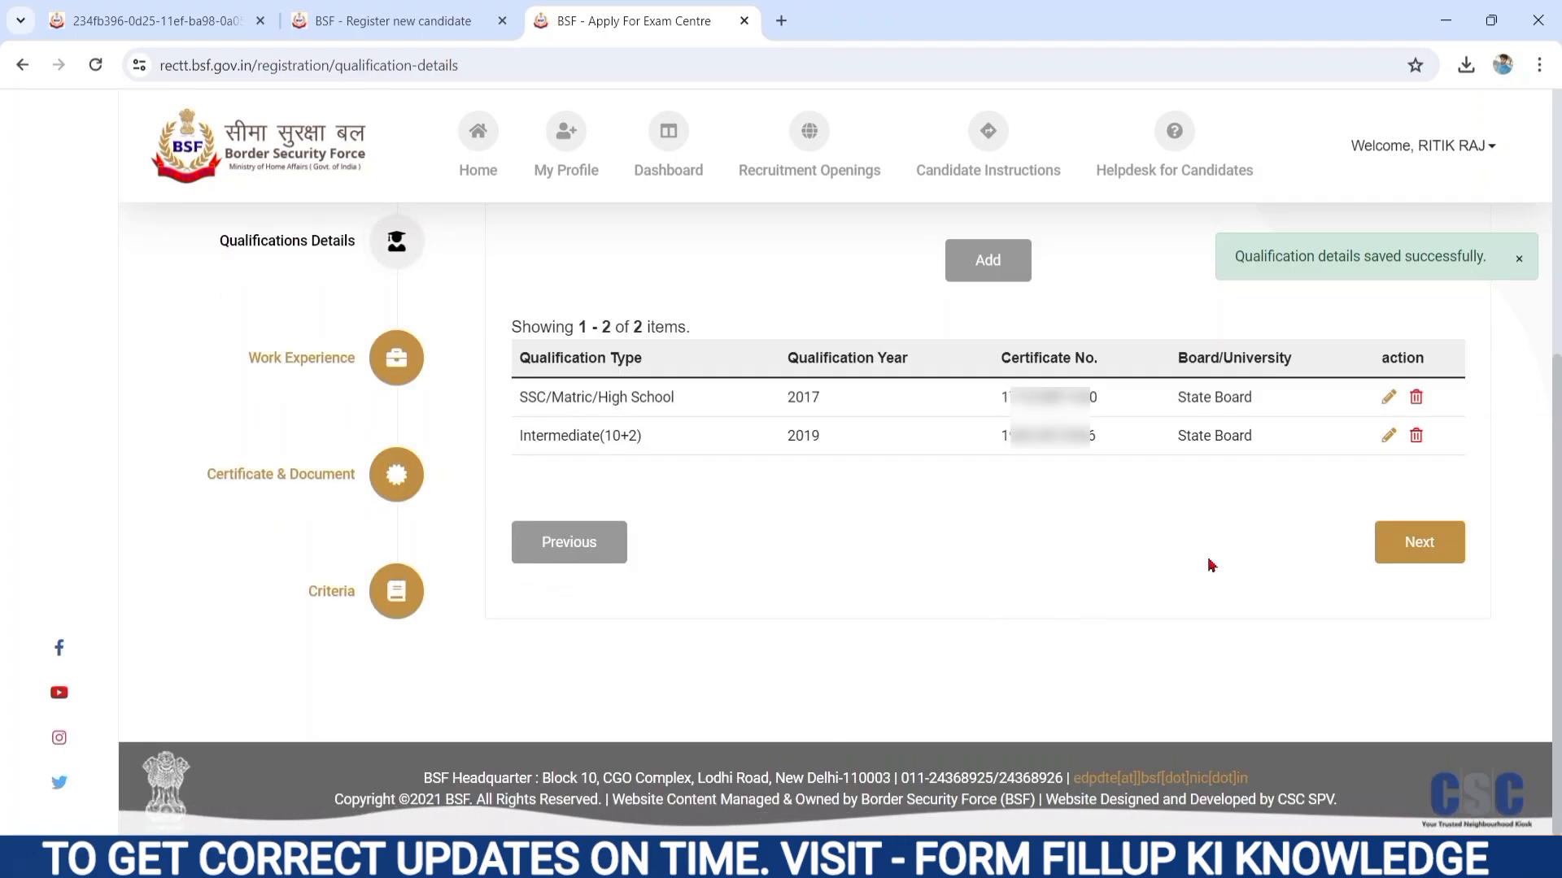
left_click(1403, 543)
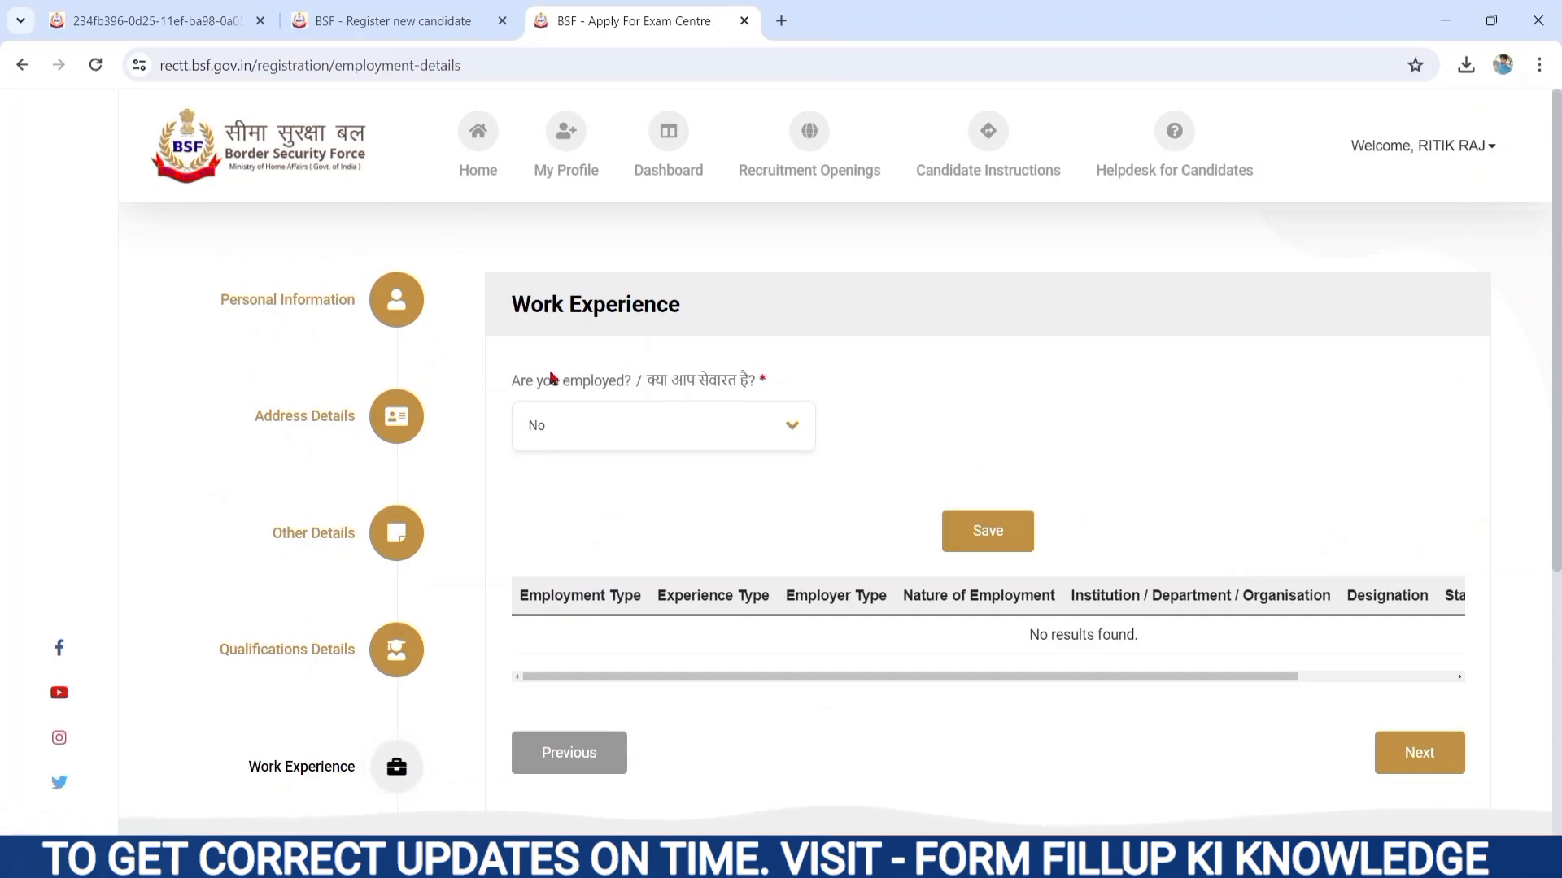
Step: Answer No to the "Are you employed?" question after checking the Yes option's fields, and save the work experience details
left_click_drag(513, 380, 759, 412)
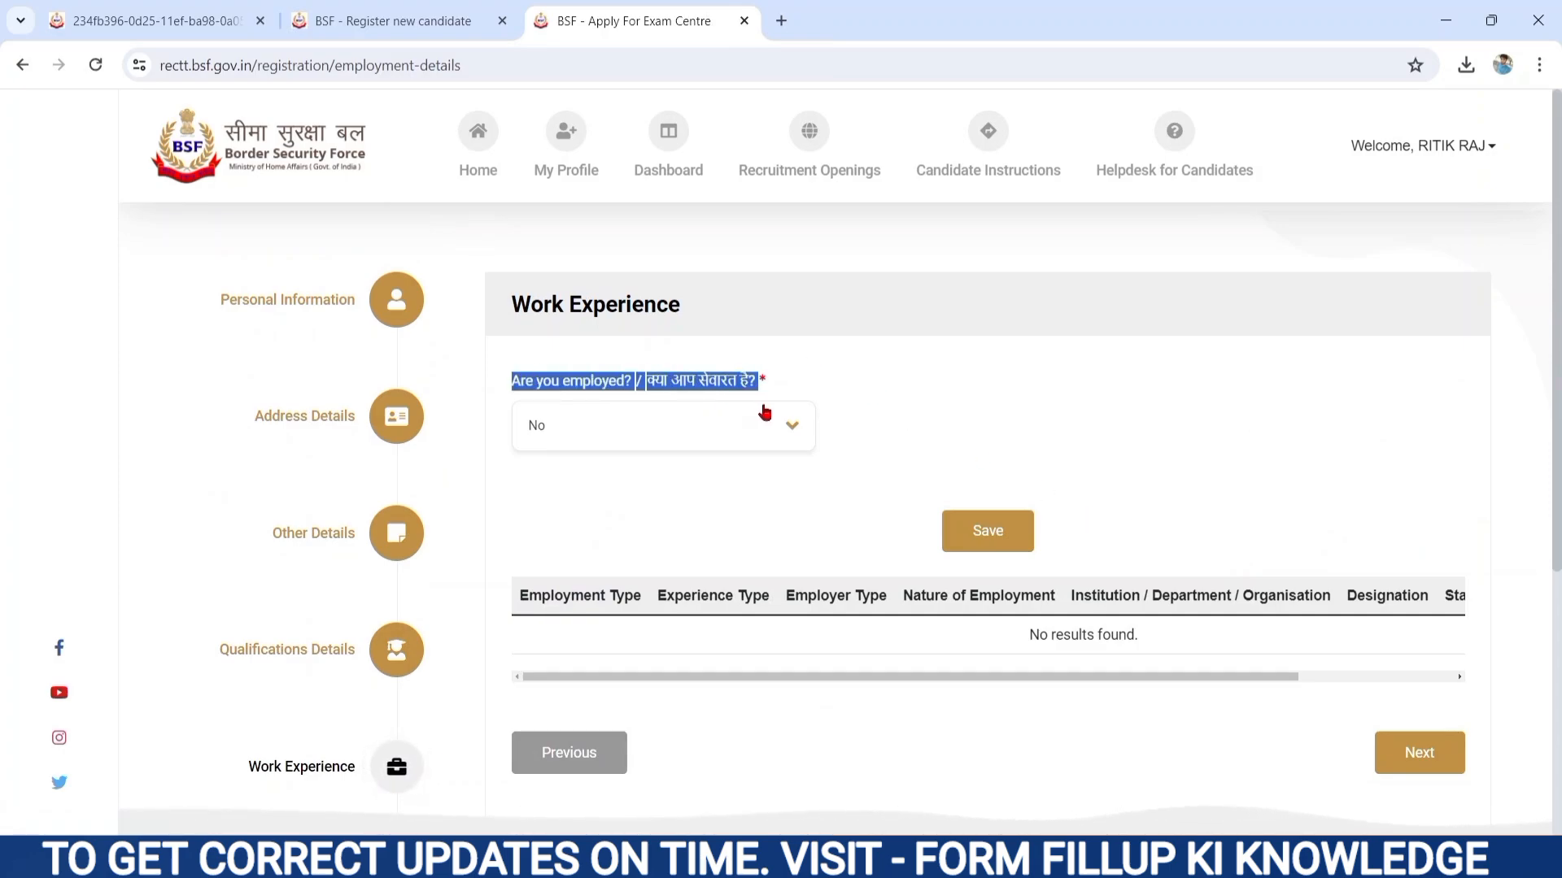
left_click(694, 415)
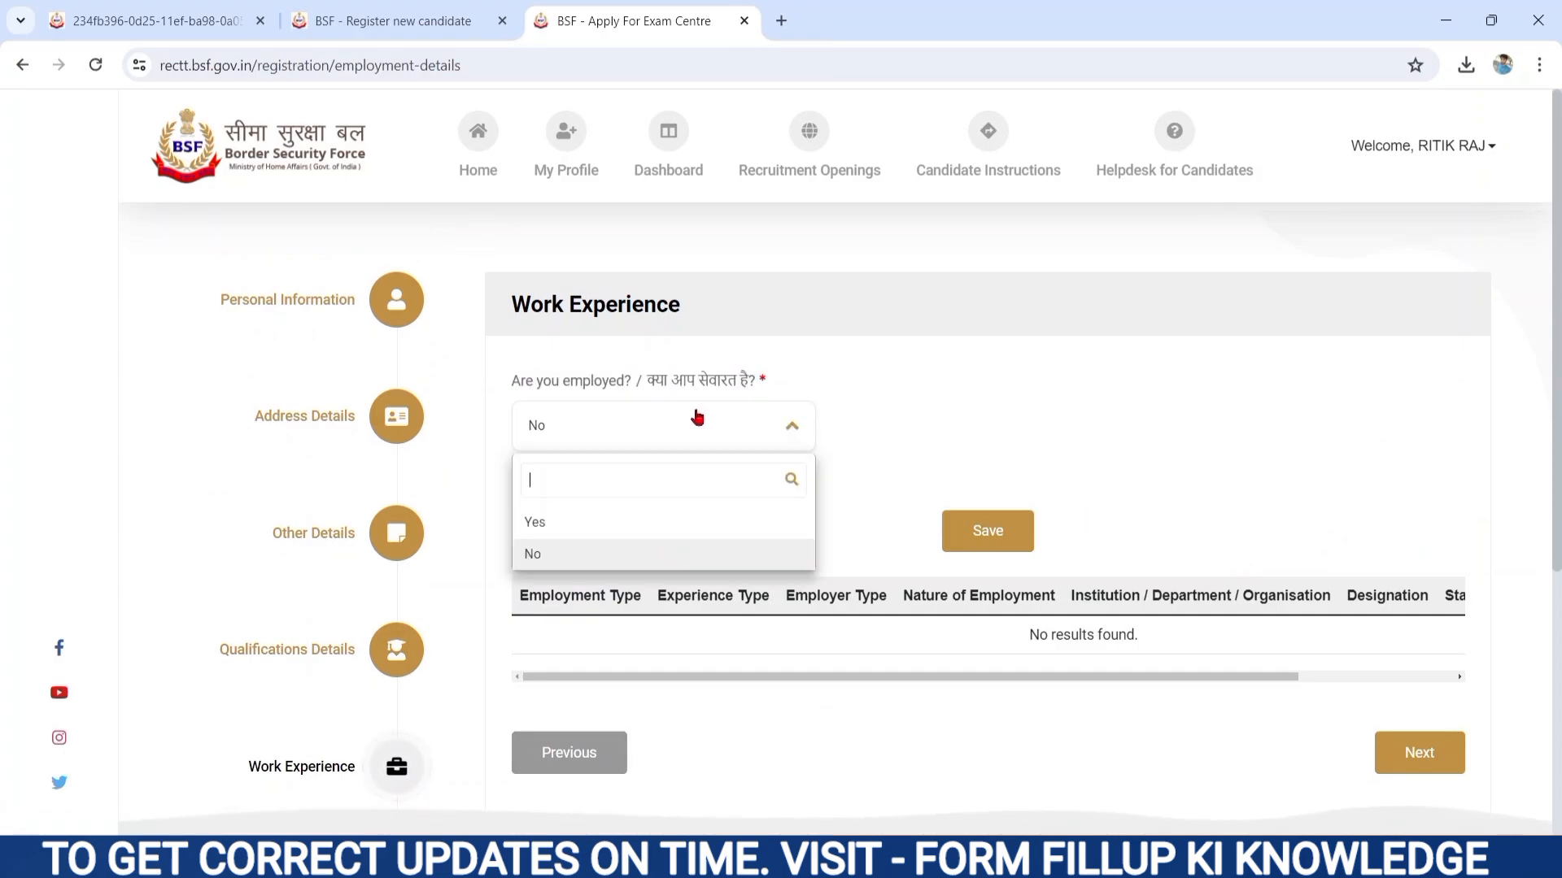
left_click(560, 523)
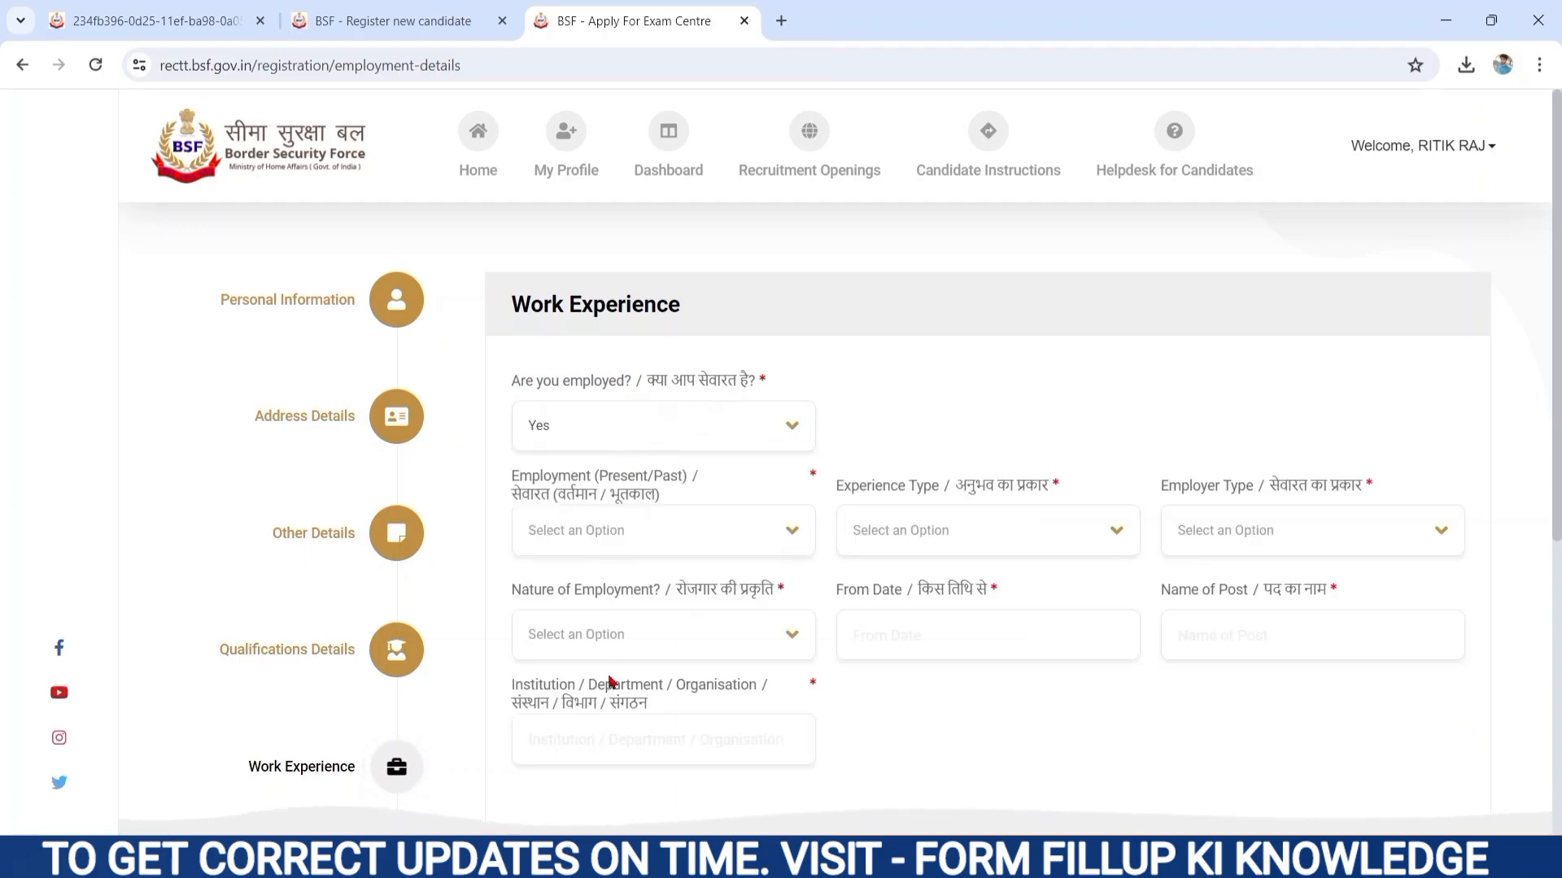
left_click(724, 416)
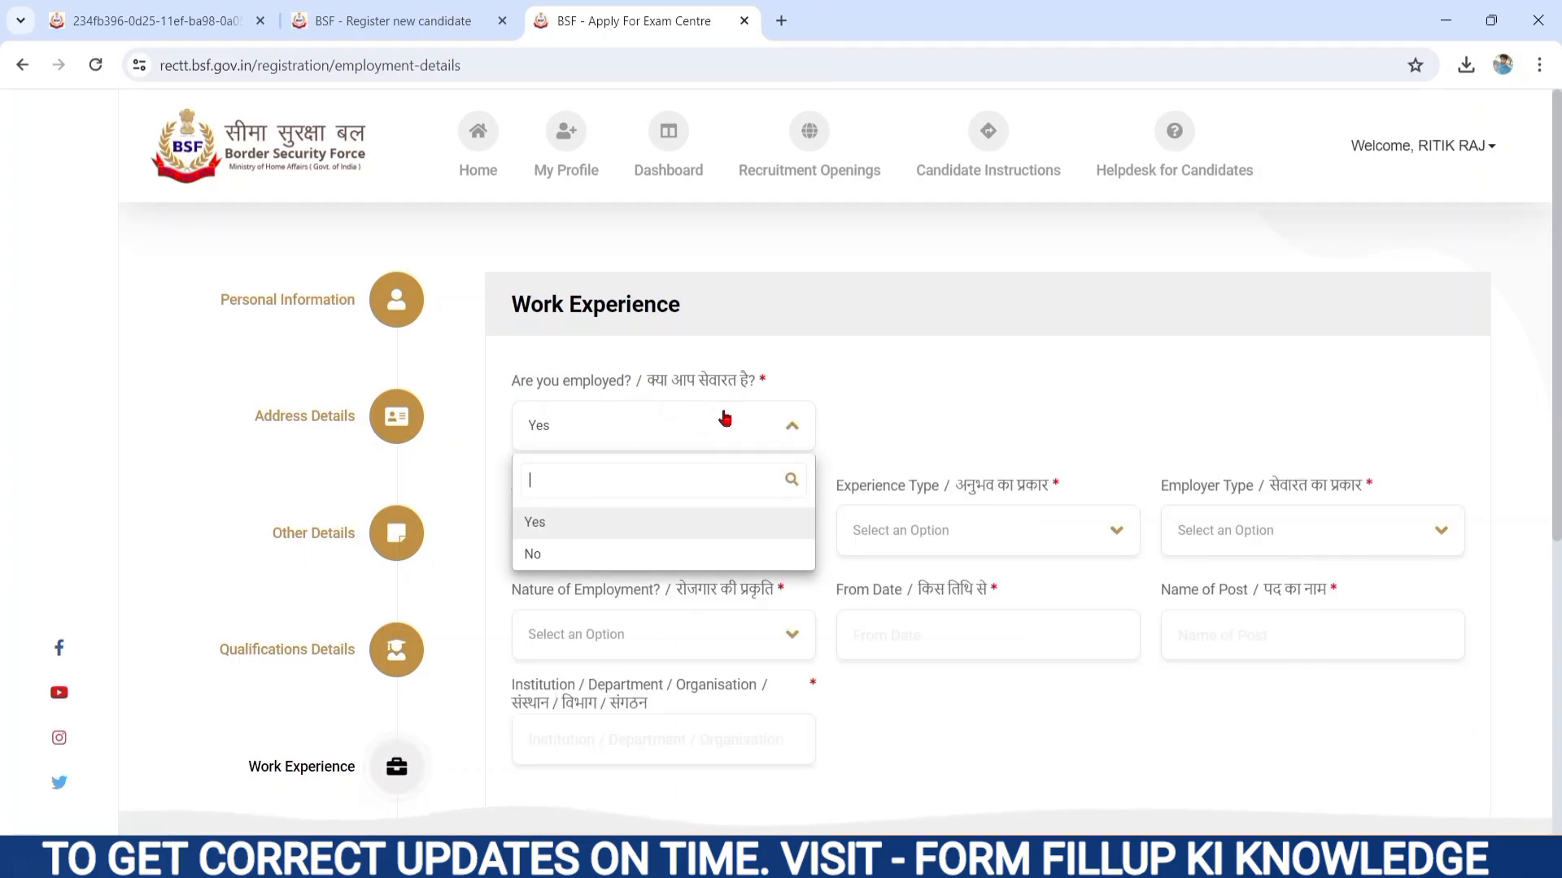
left_click(534, 555)
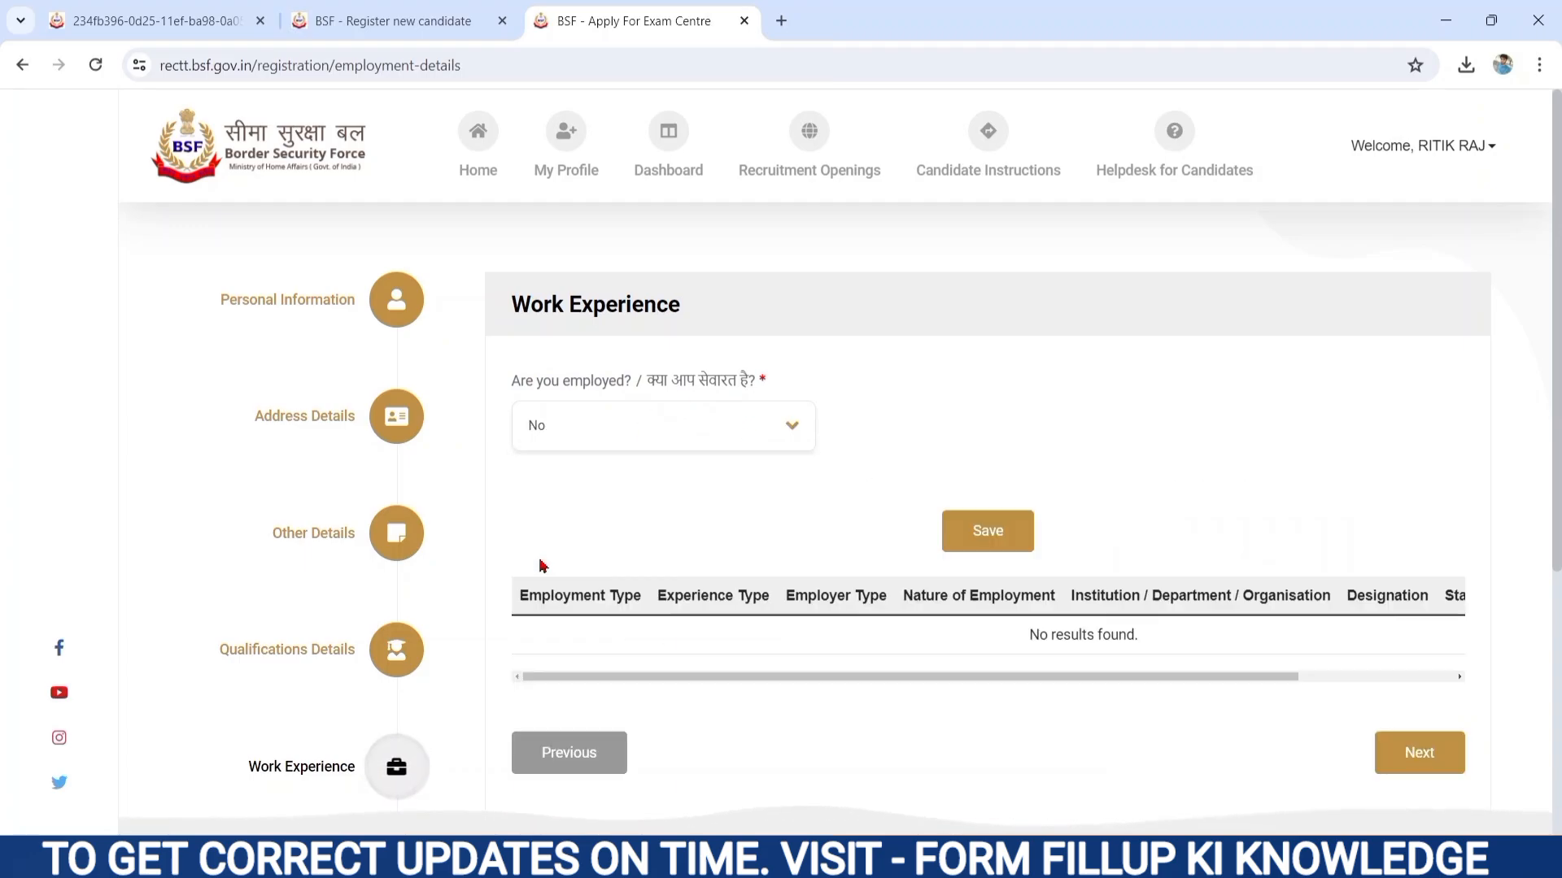
left_click(987, 531)
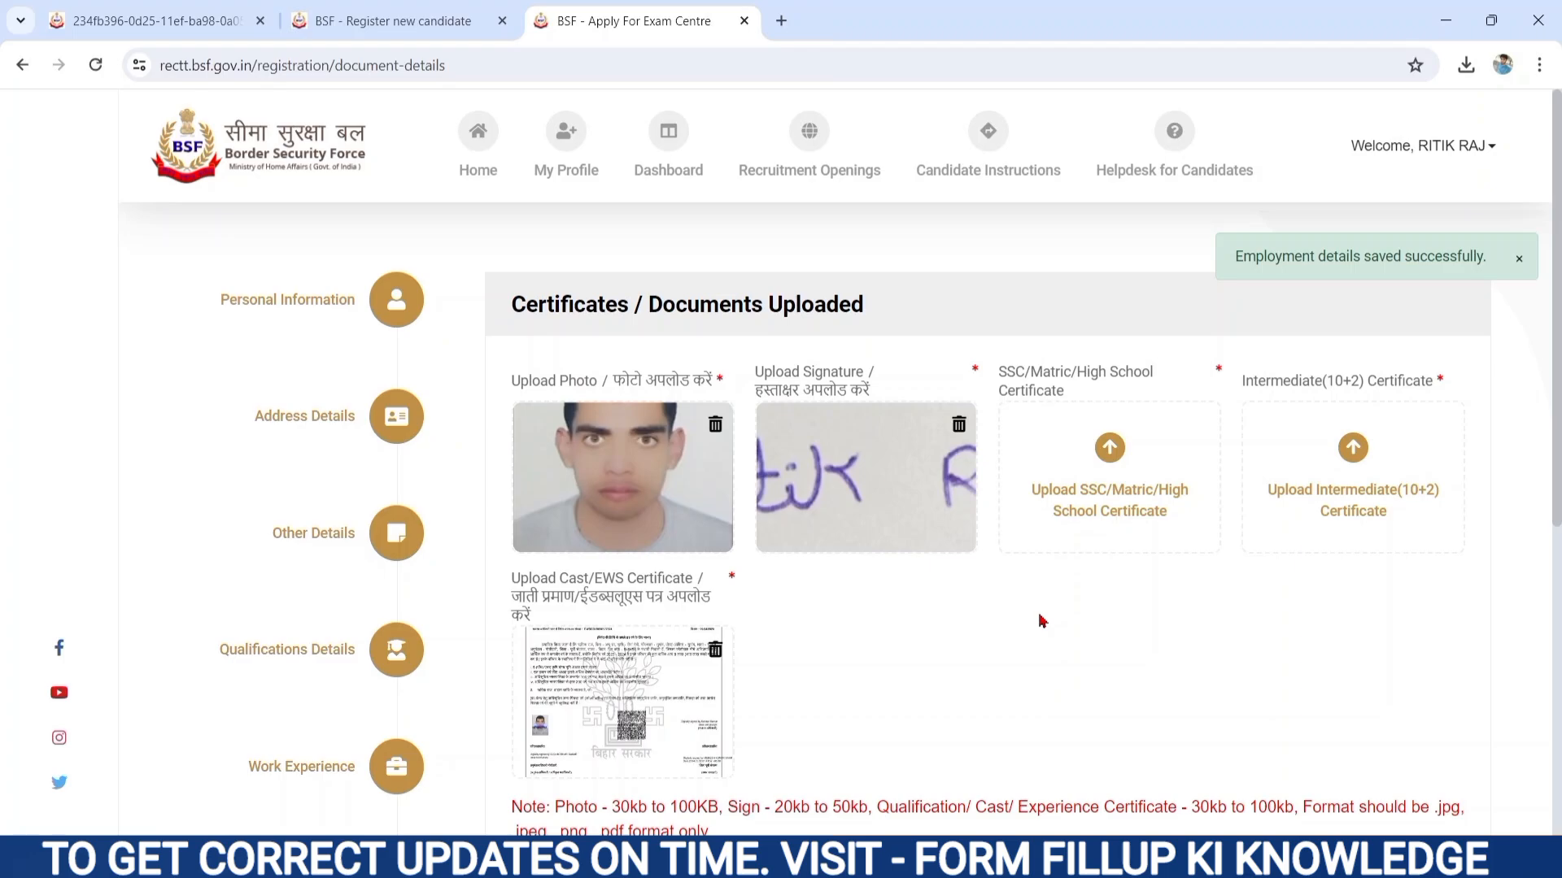
Step: Examine the notes on permitted file sizes and formats for the photo, signature and certificate uploads
scroll(1042, 620, "down", 2)
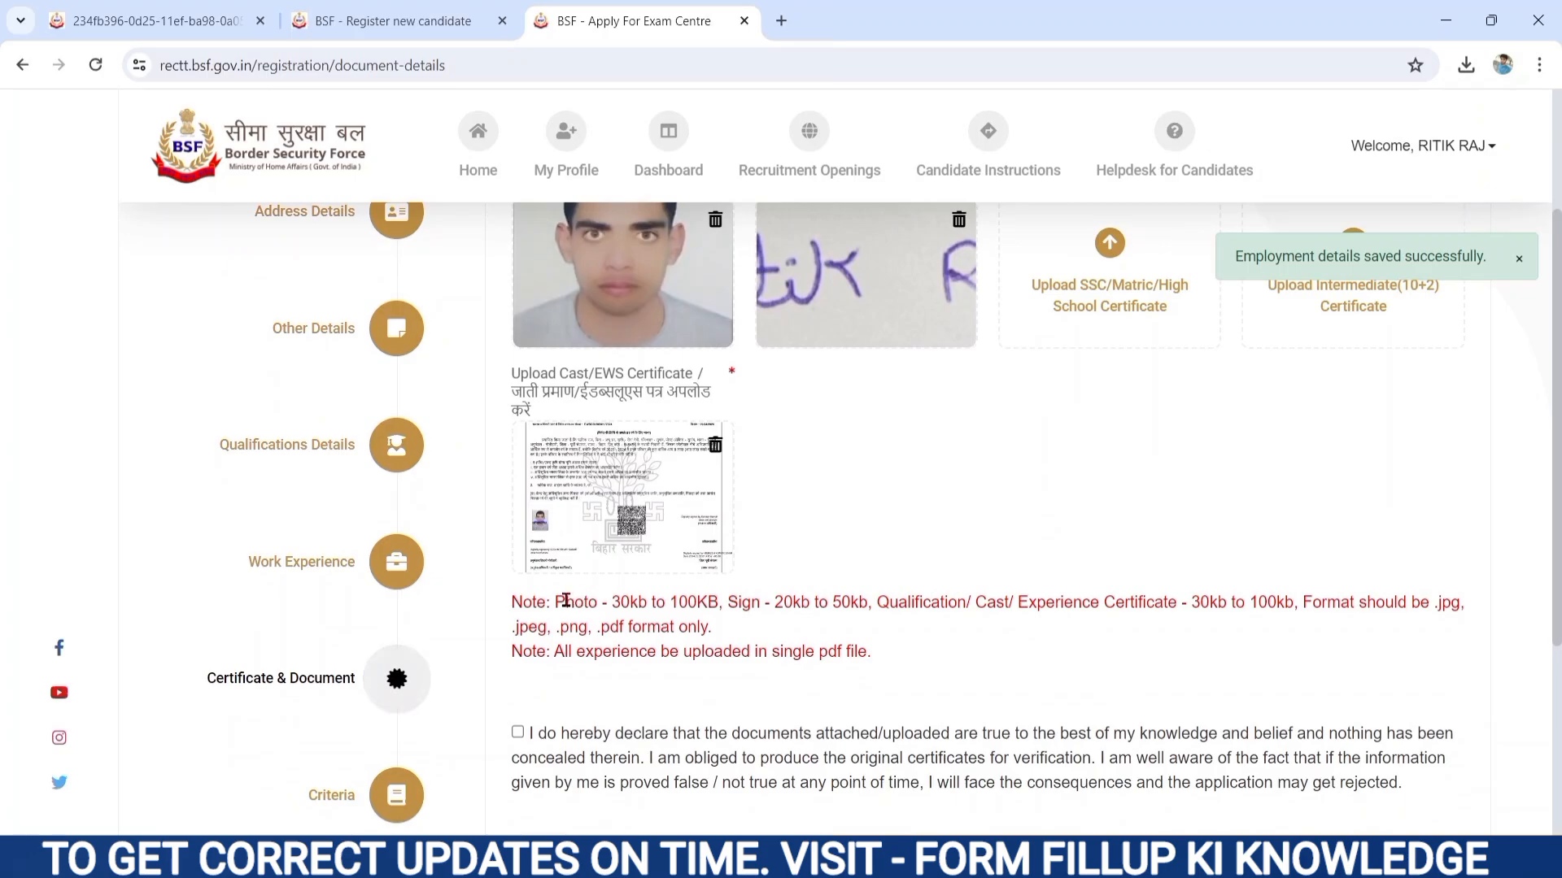
left_click_drag(642, 605, 736, 624)
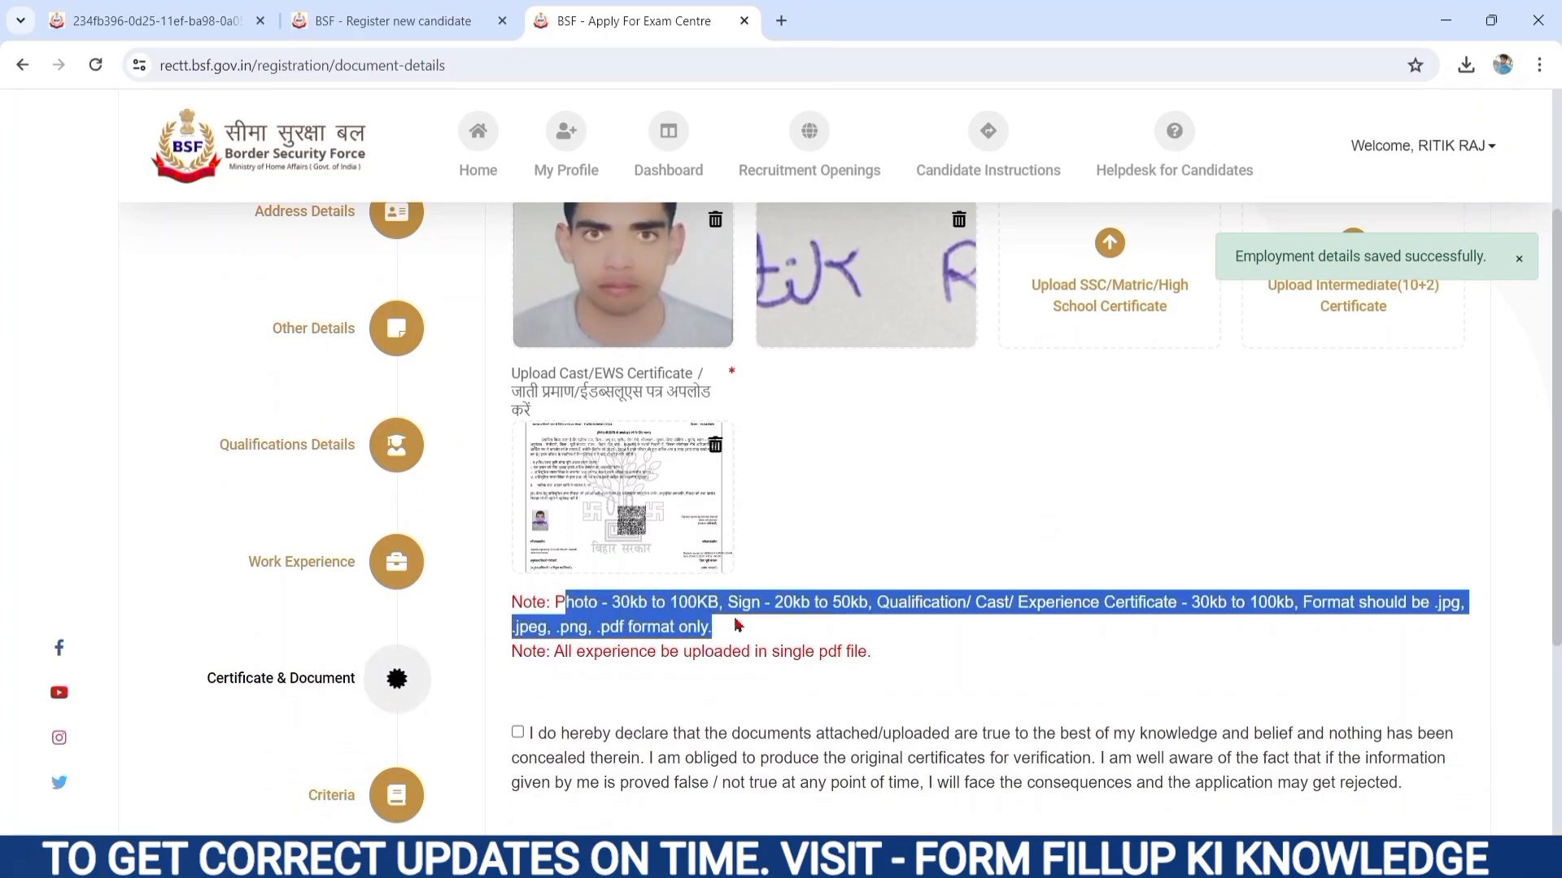
left_click(1181, 641)
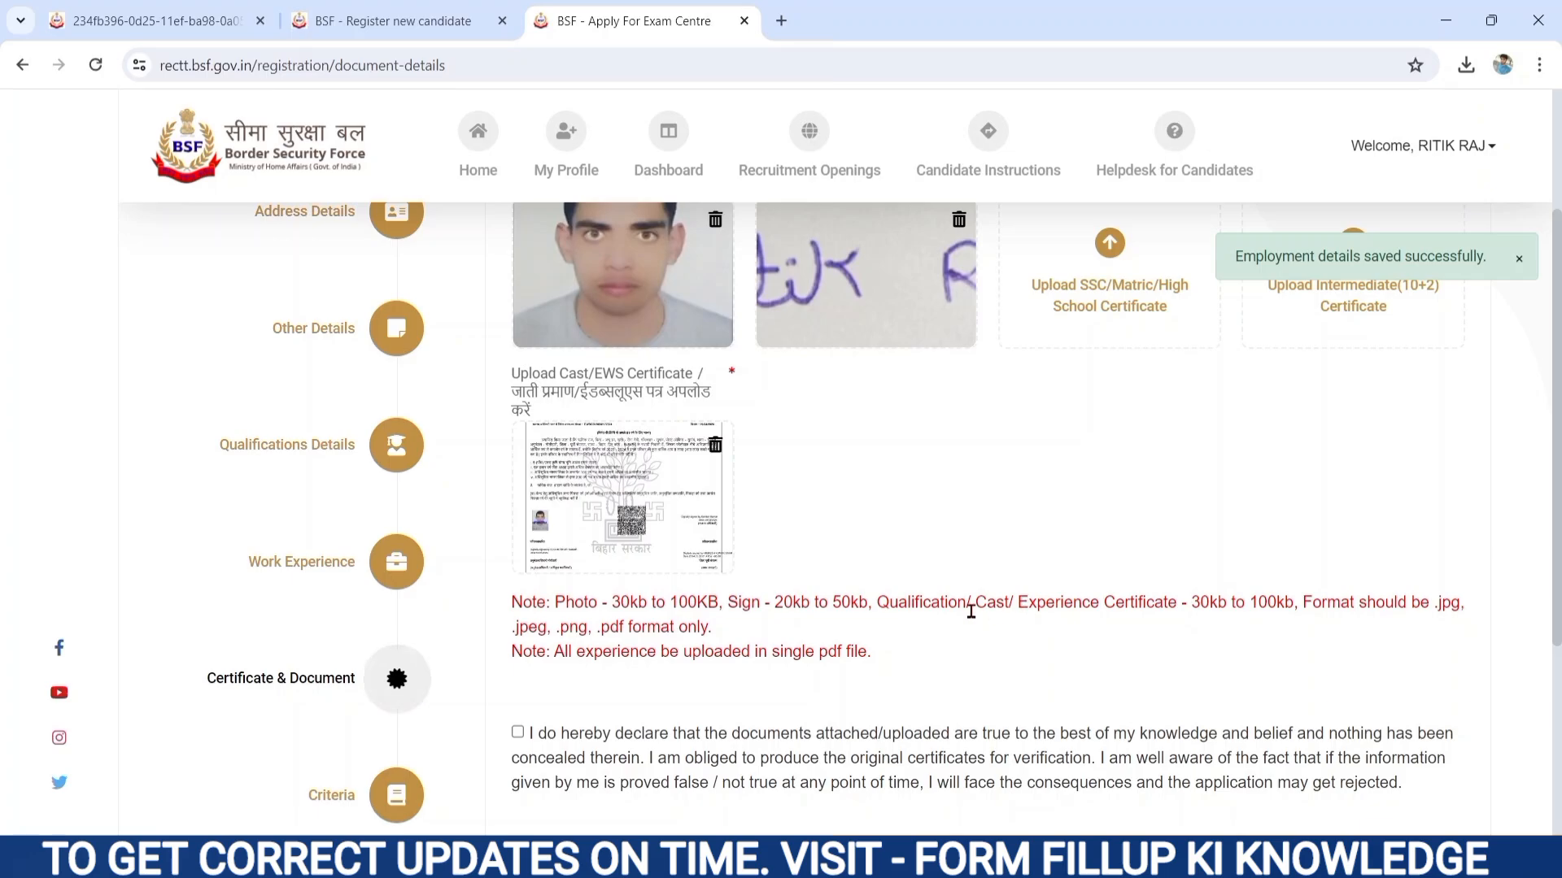
left_click_drag(1023, 602, 1193, 692)
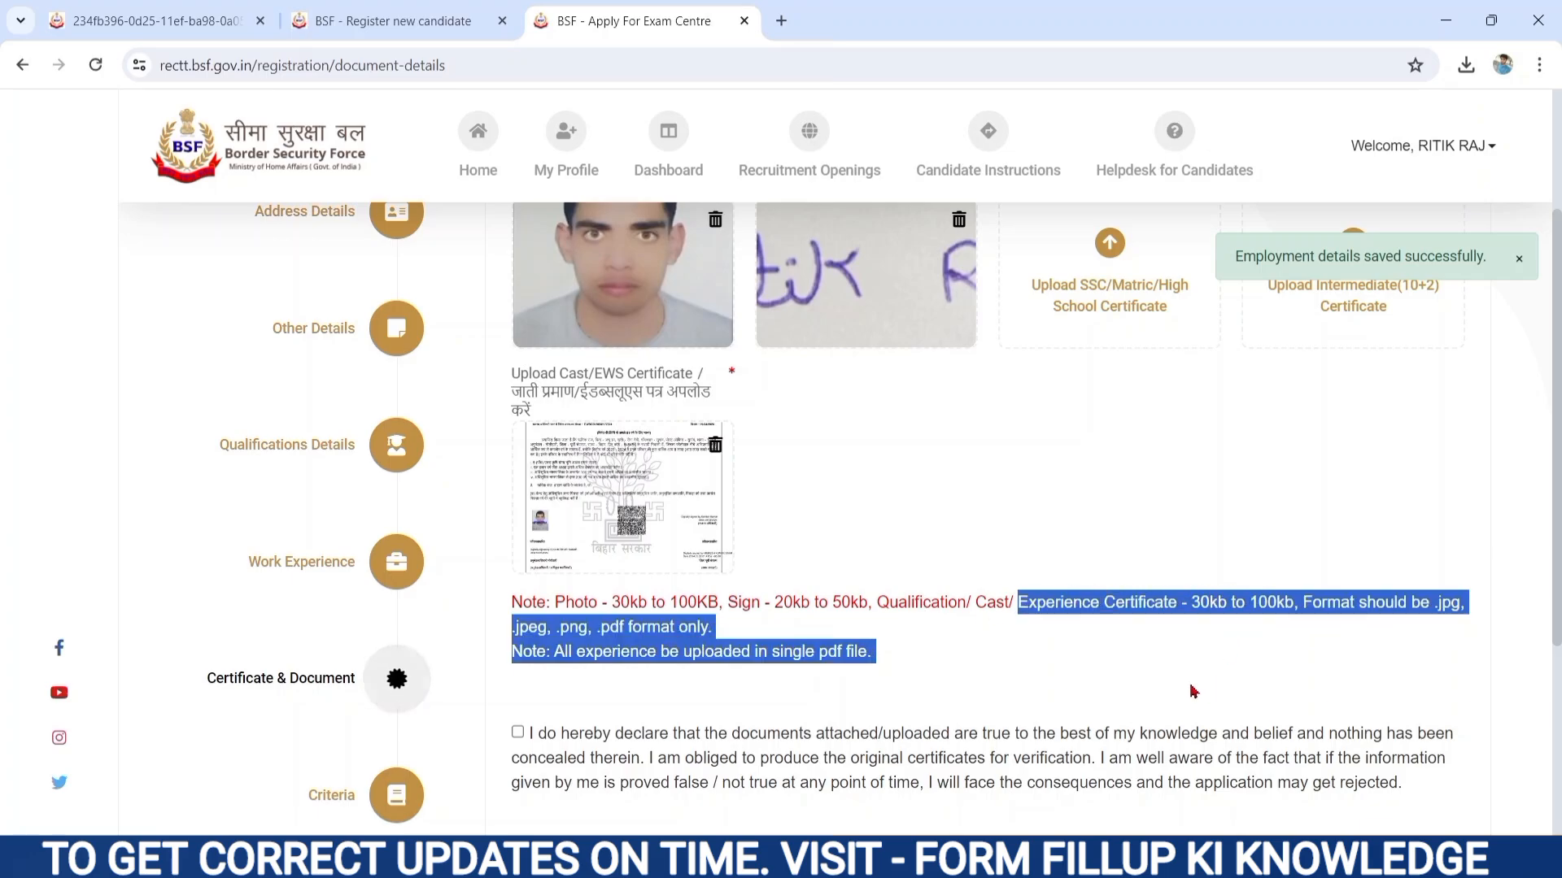
left_click(779, 675)
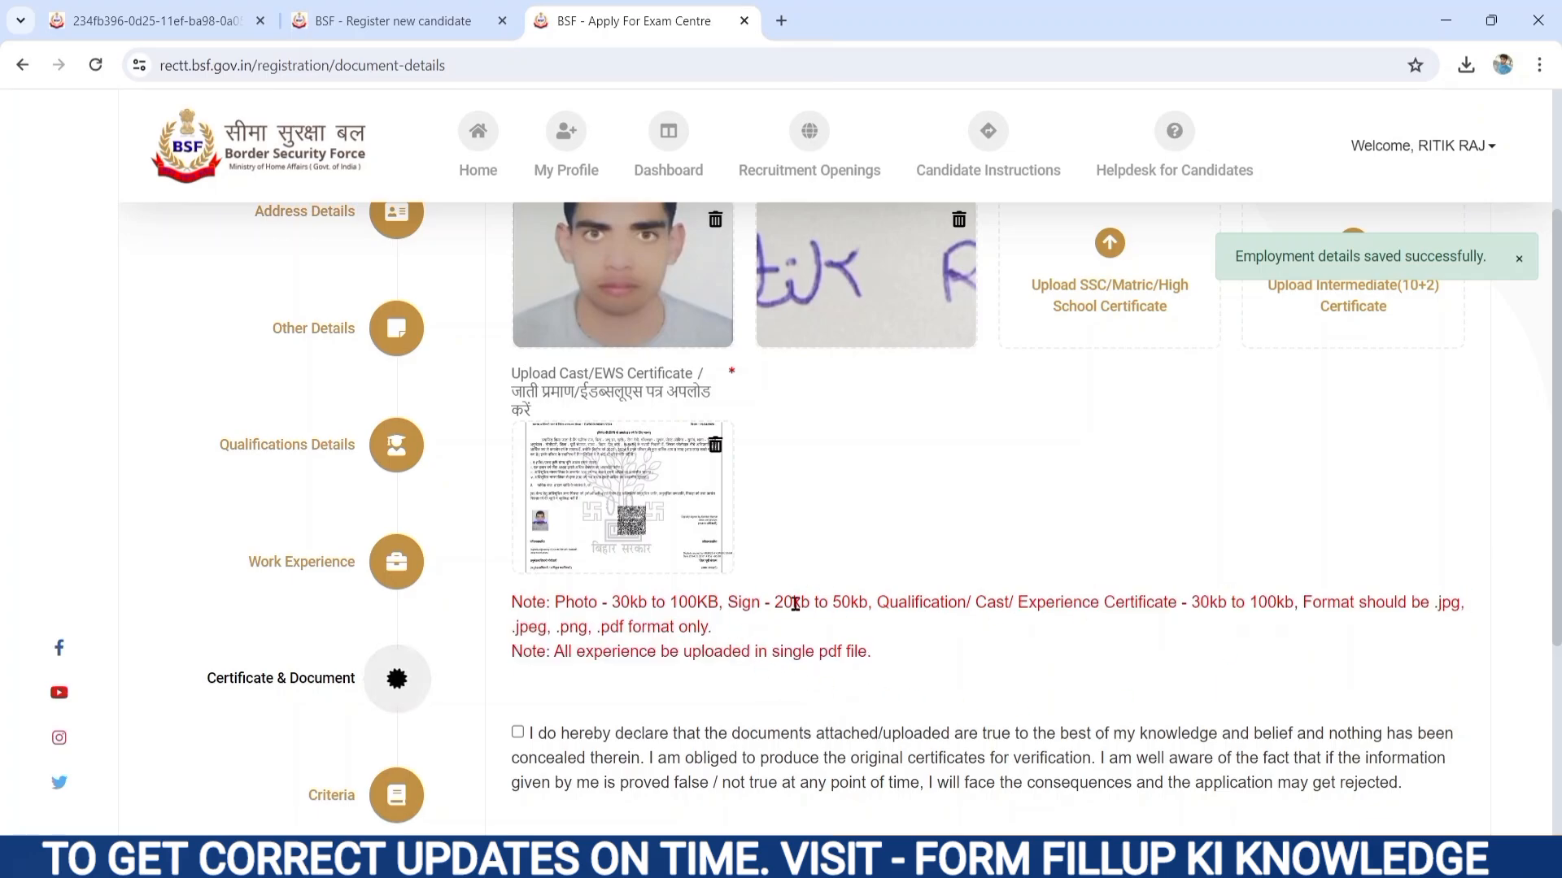
left_click_drag(760, 604, 822, 603)
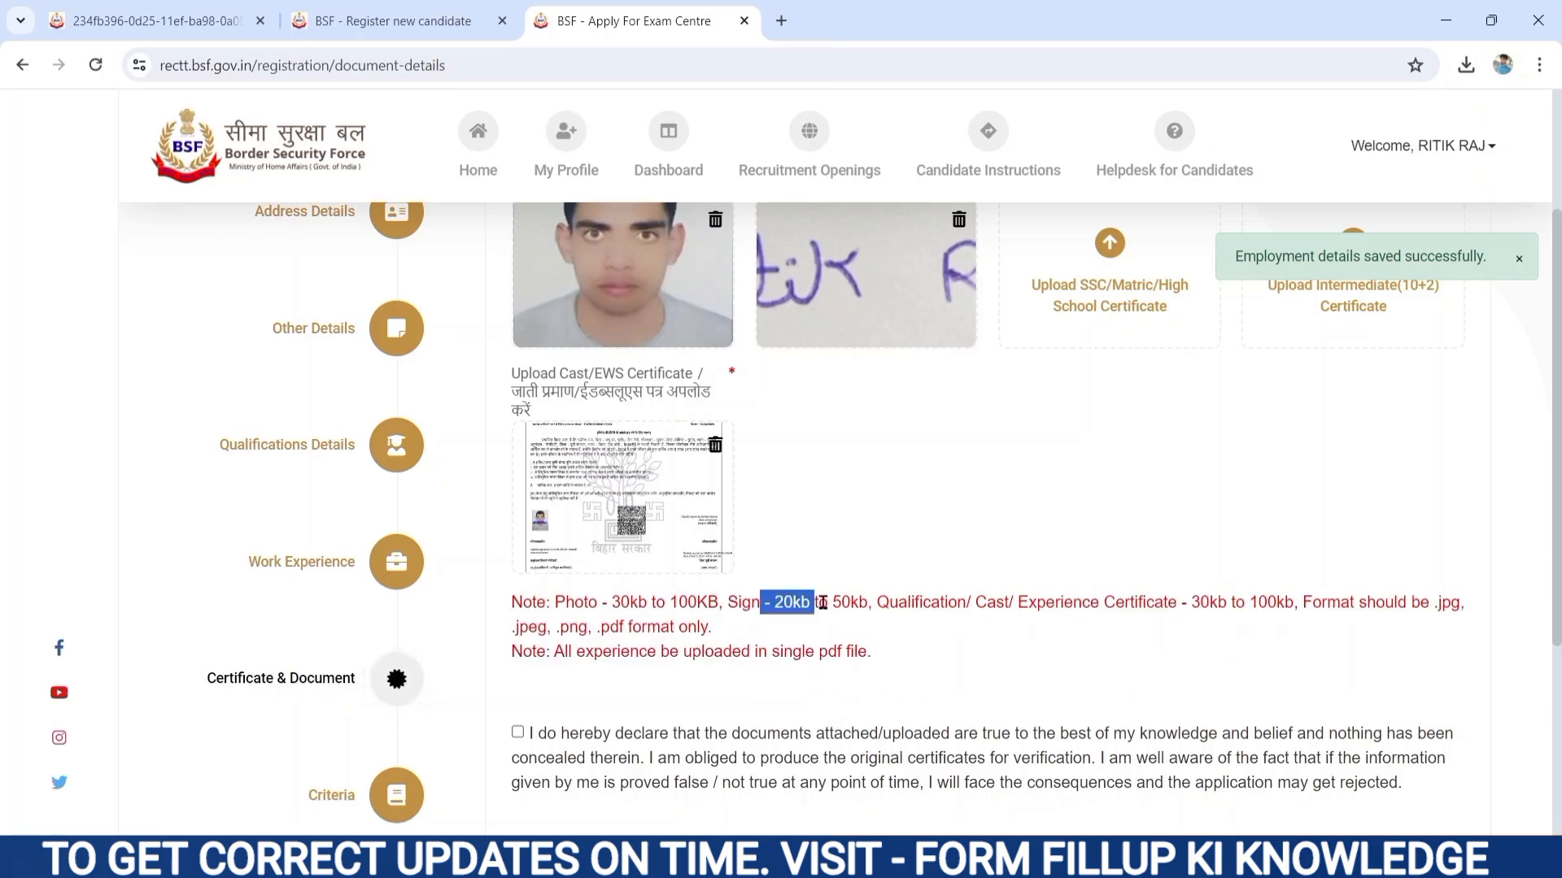
left_click(1007, 541)
Step: Upload bsf du.jpg from the Downloads folder as the SSC/Matric/High School certificate
scroll(1006, 541, "up", 2)
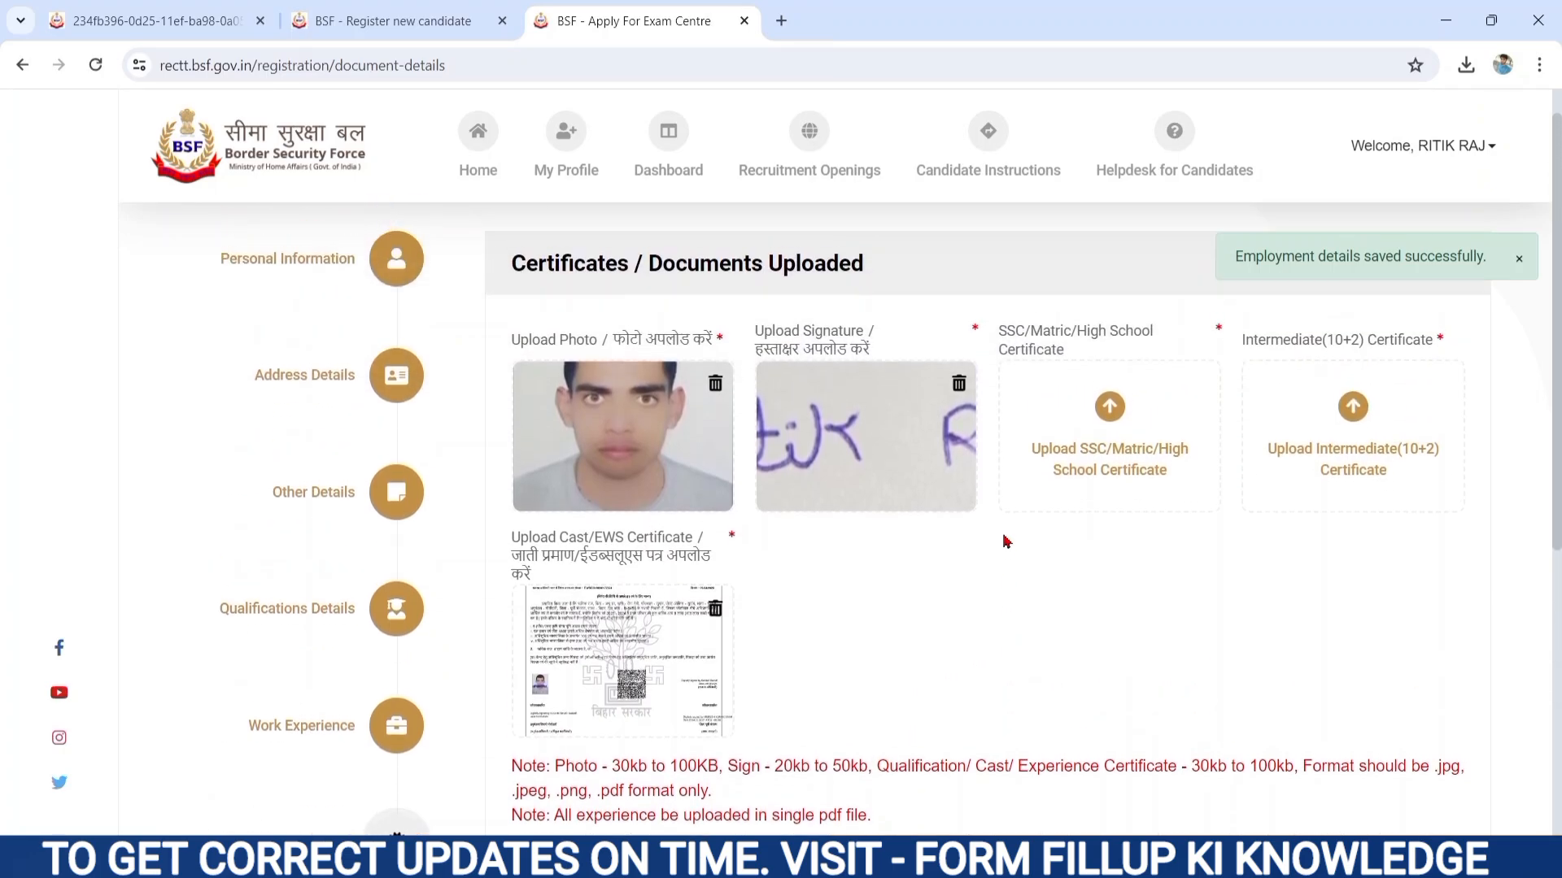
left_click(1108, 406)
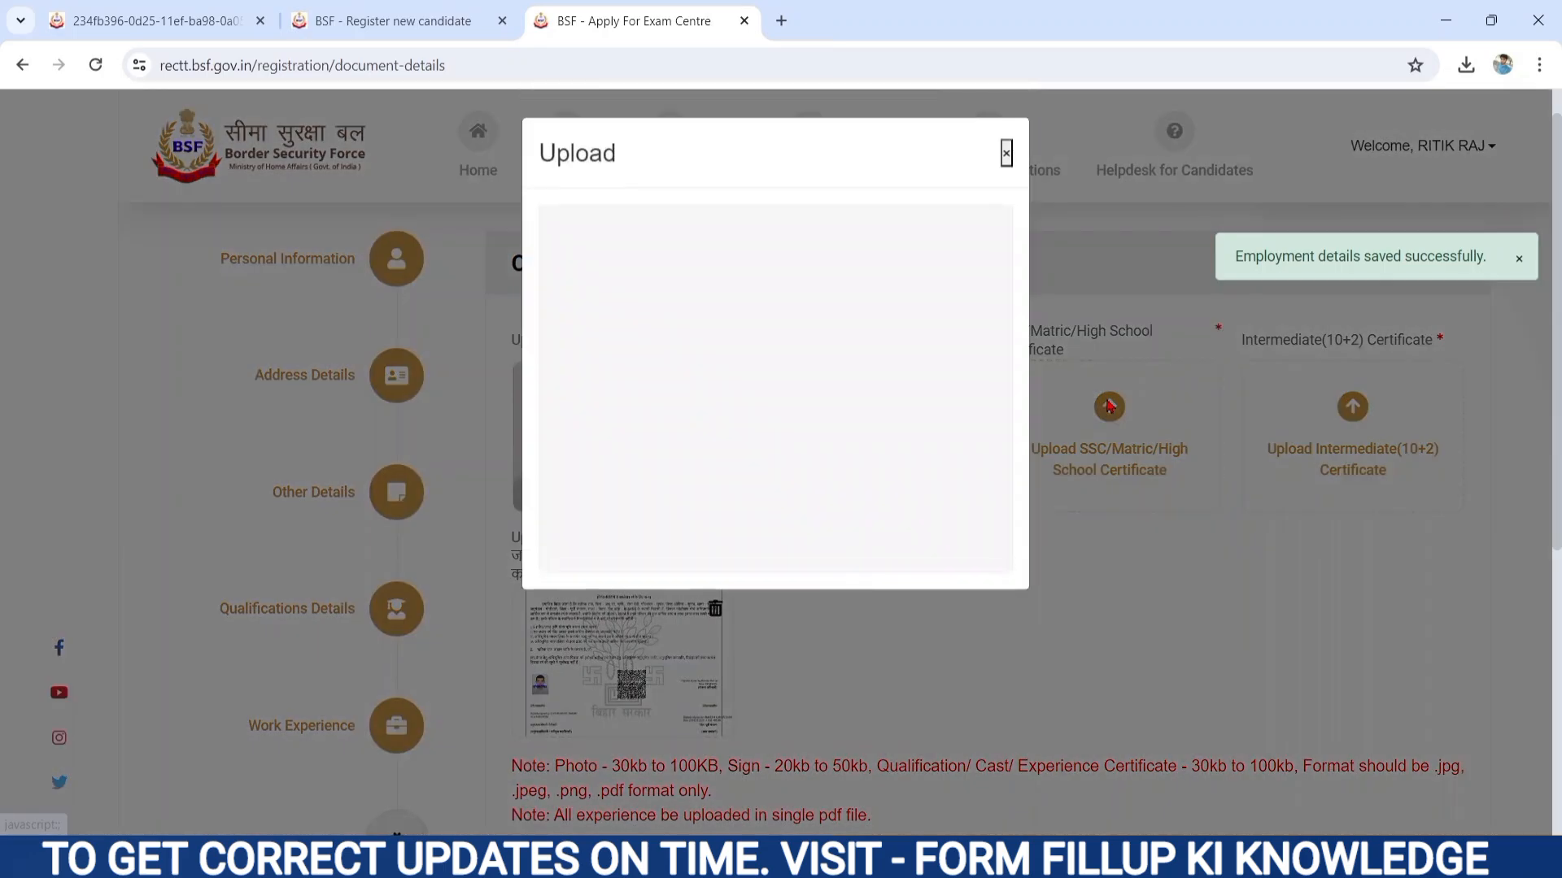
left_click(718, 407)
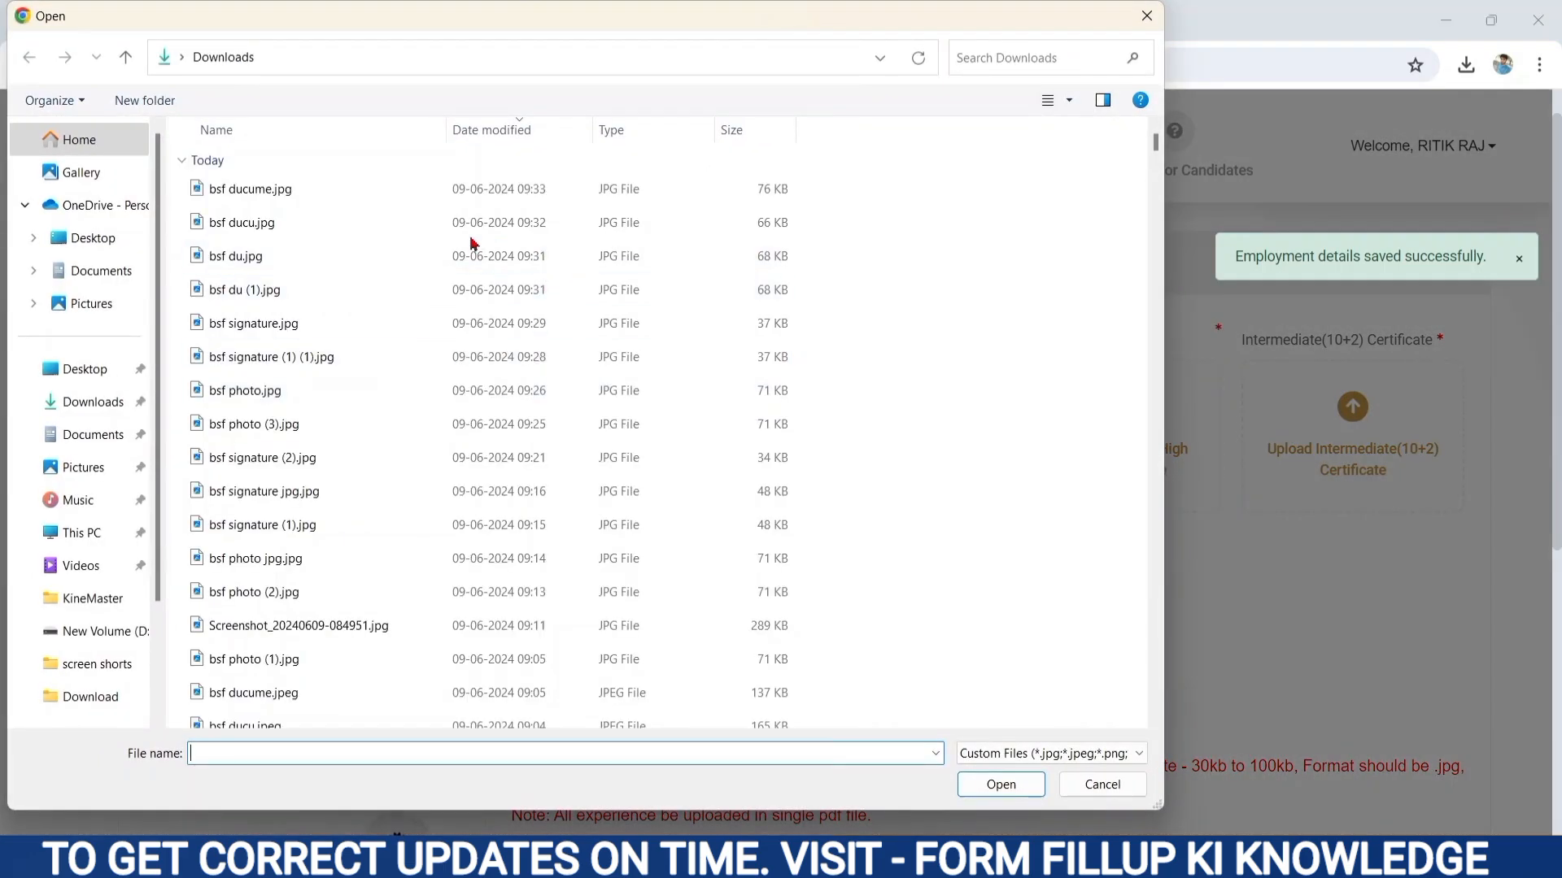
double_click(257, 264)
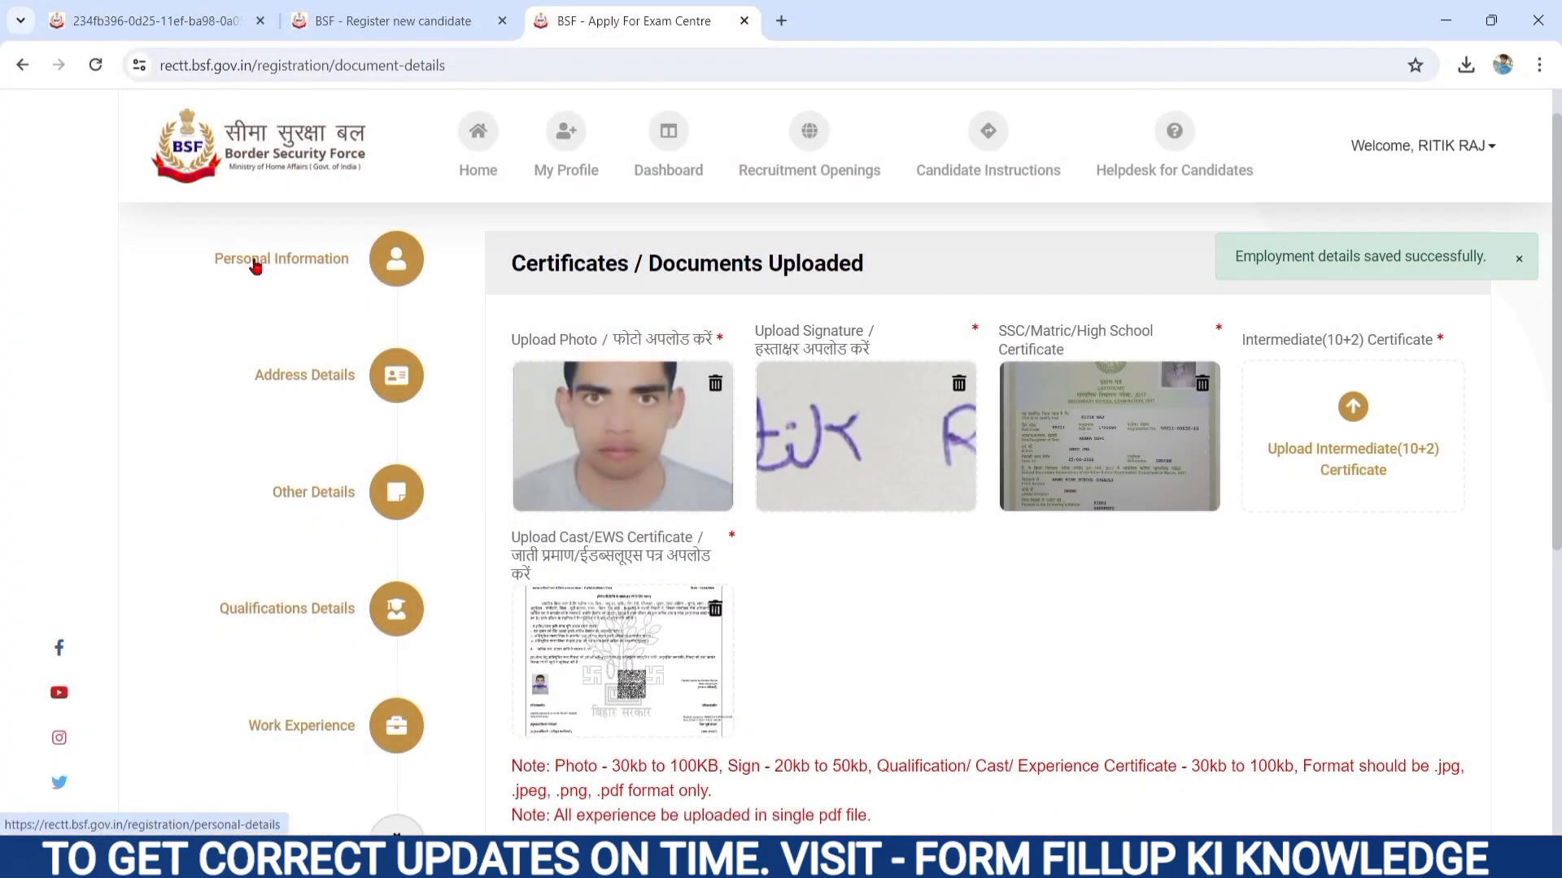
Step: Upload bsf ducu.jpg from the Downloads folder as the Intermediate(10+2) certificate and complete the remaining profile sections
left_click(1344, 428)
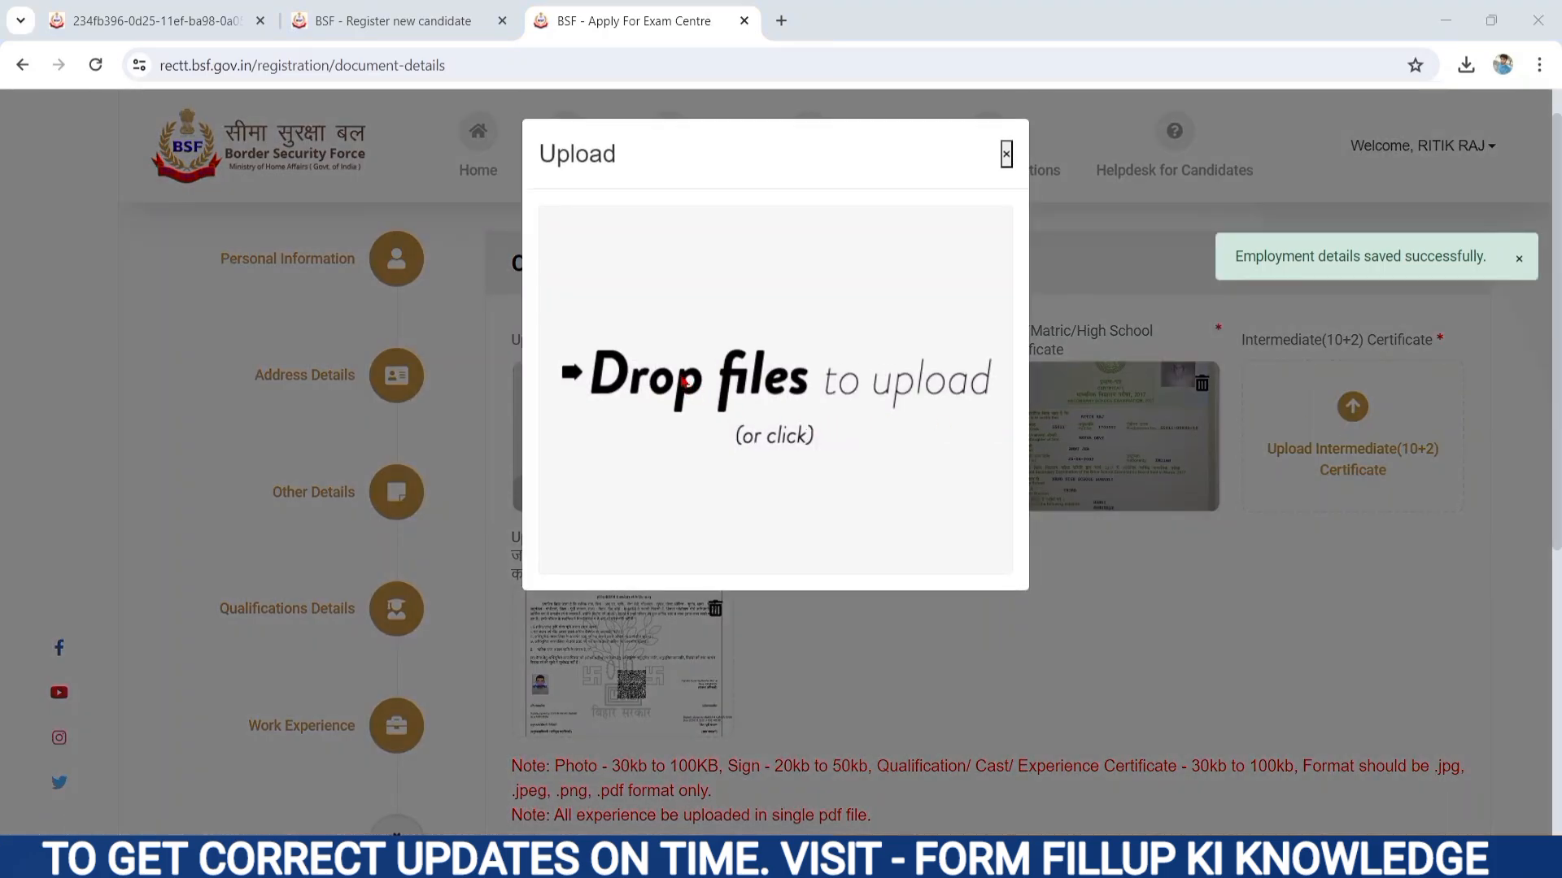
left_click(686, 381)
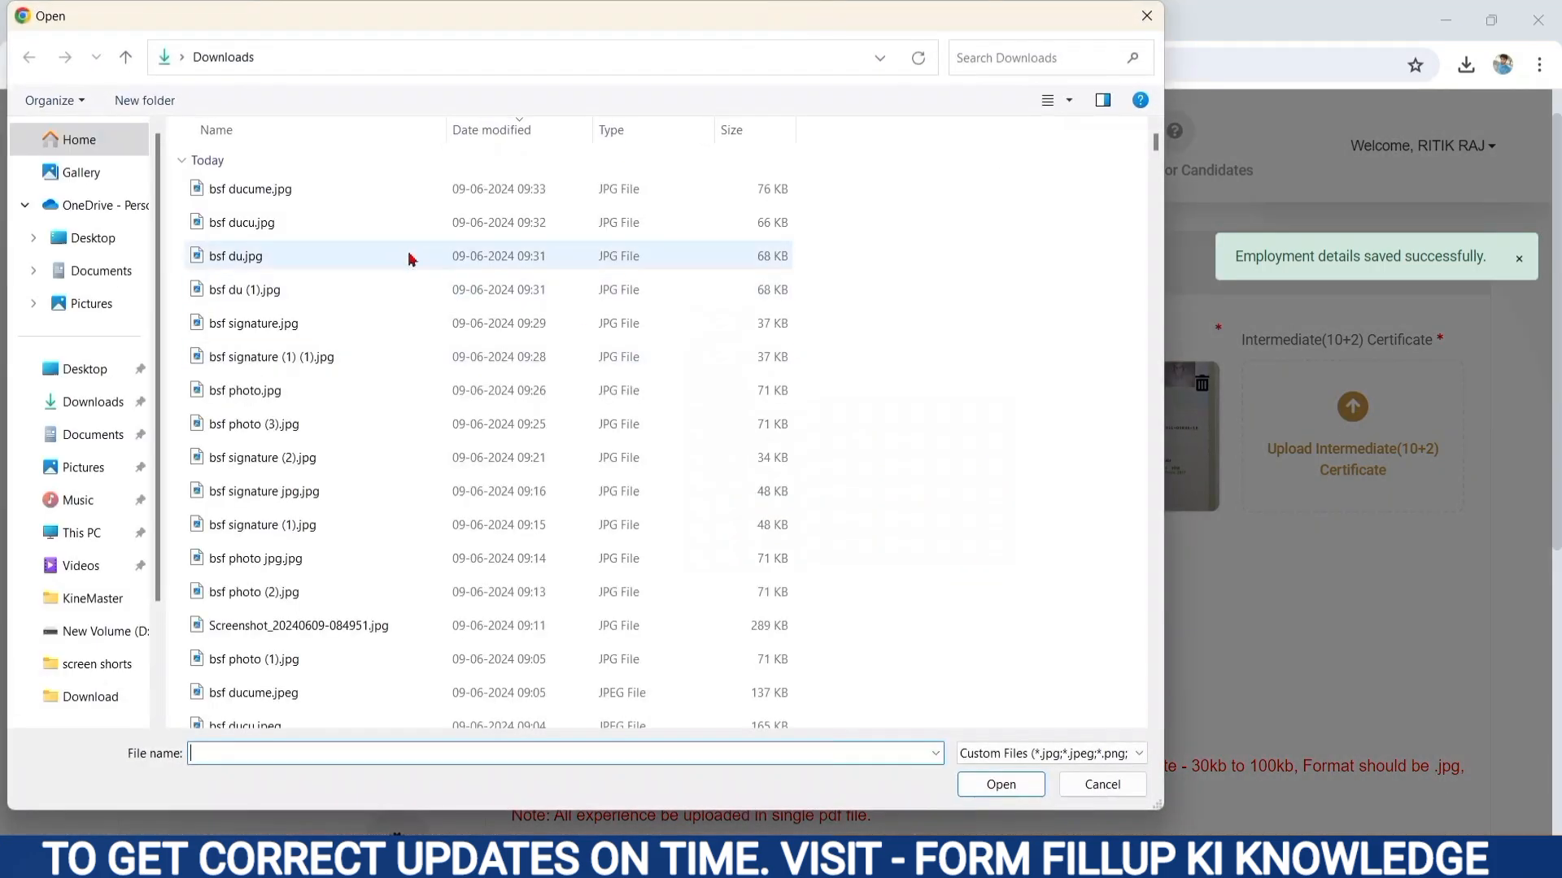
double_click(248, 224)
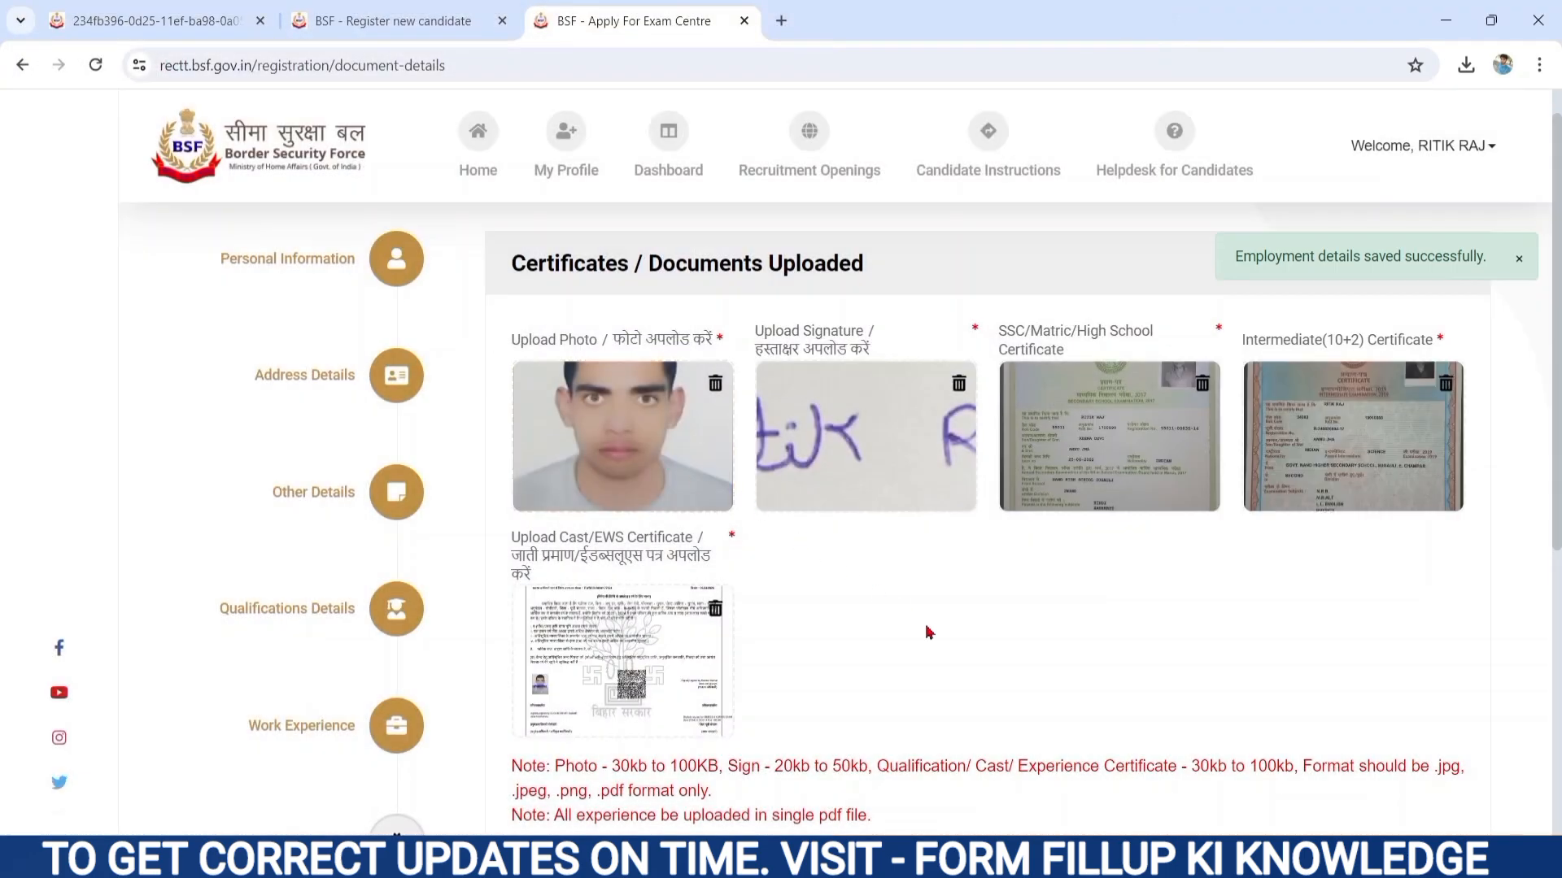
scroll(927, 632, "down", 4)
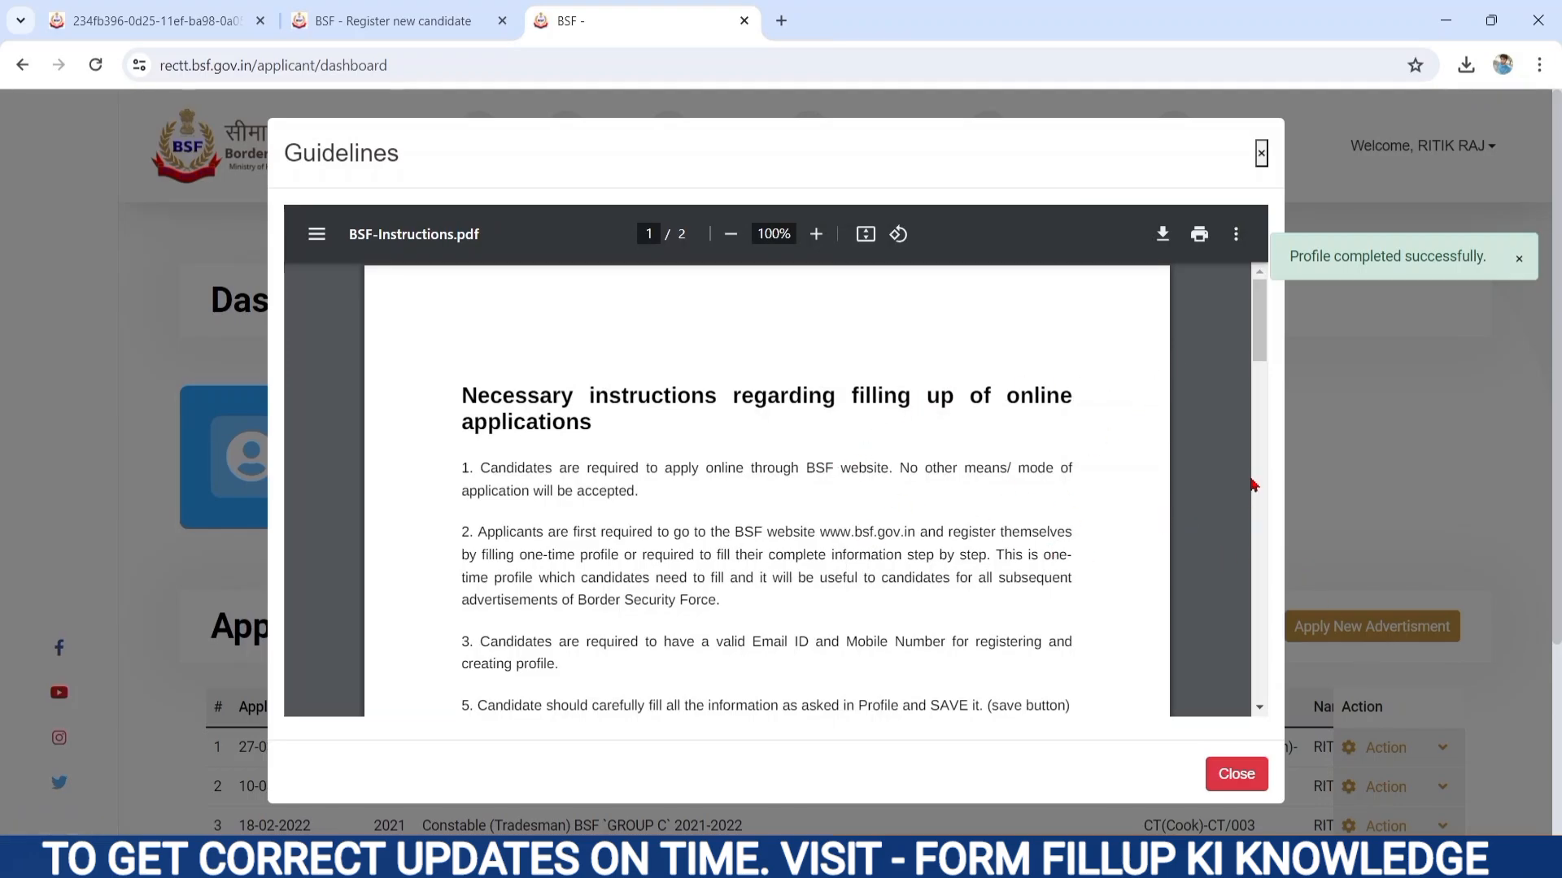
Step: Read through the BSF-Instructions.pdf guidelines on filling up online applications to the last page
scroll(1260, 493, "down", 8)
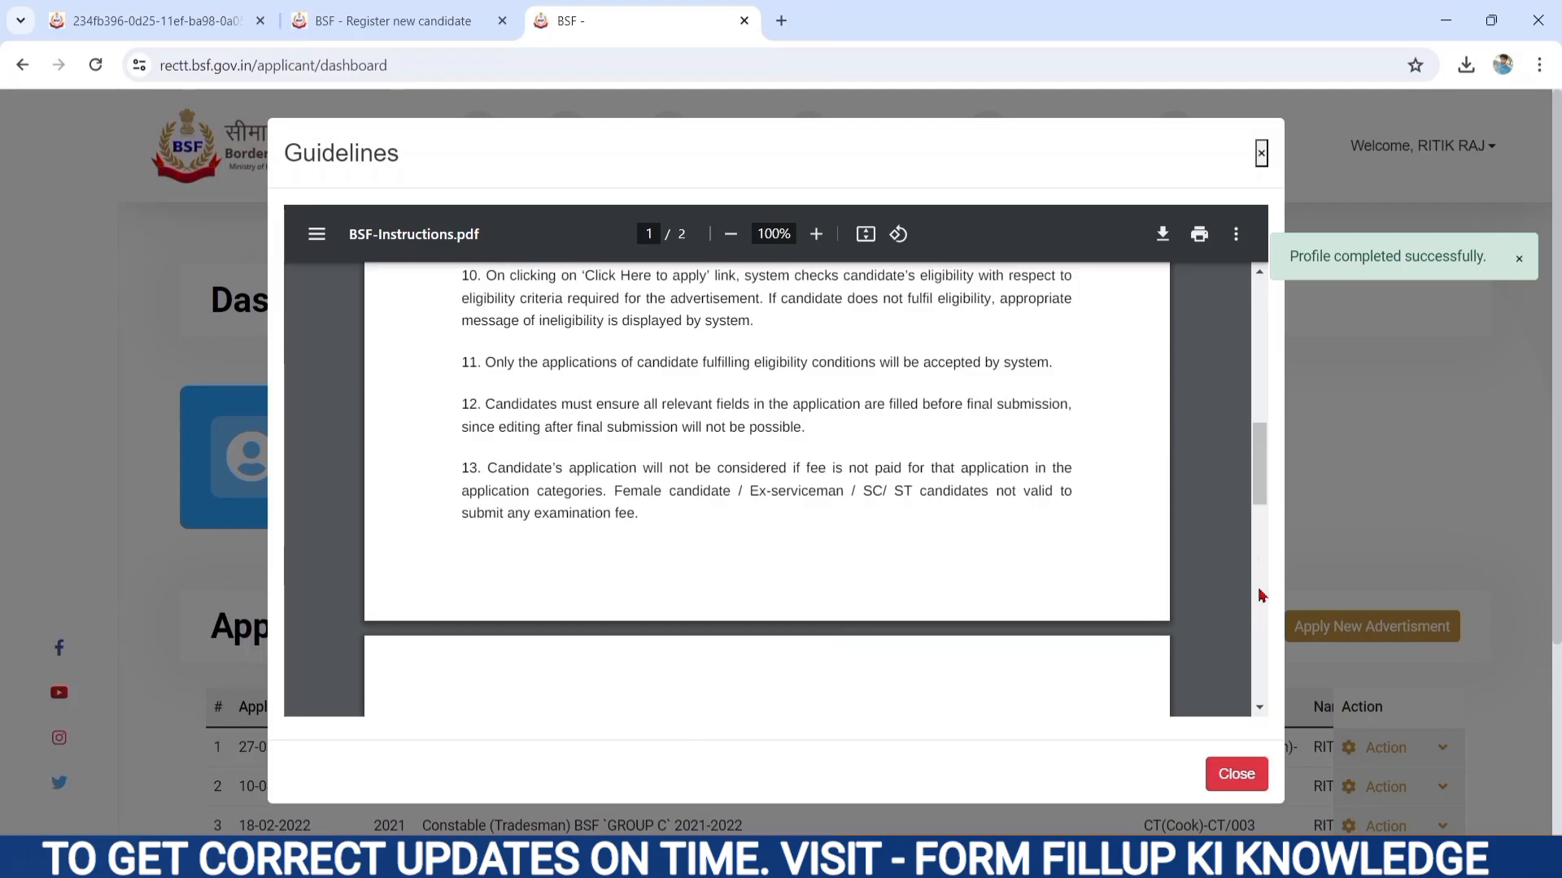
scroll(1260, 596, "down", 10)
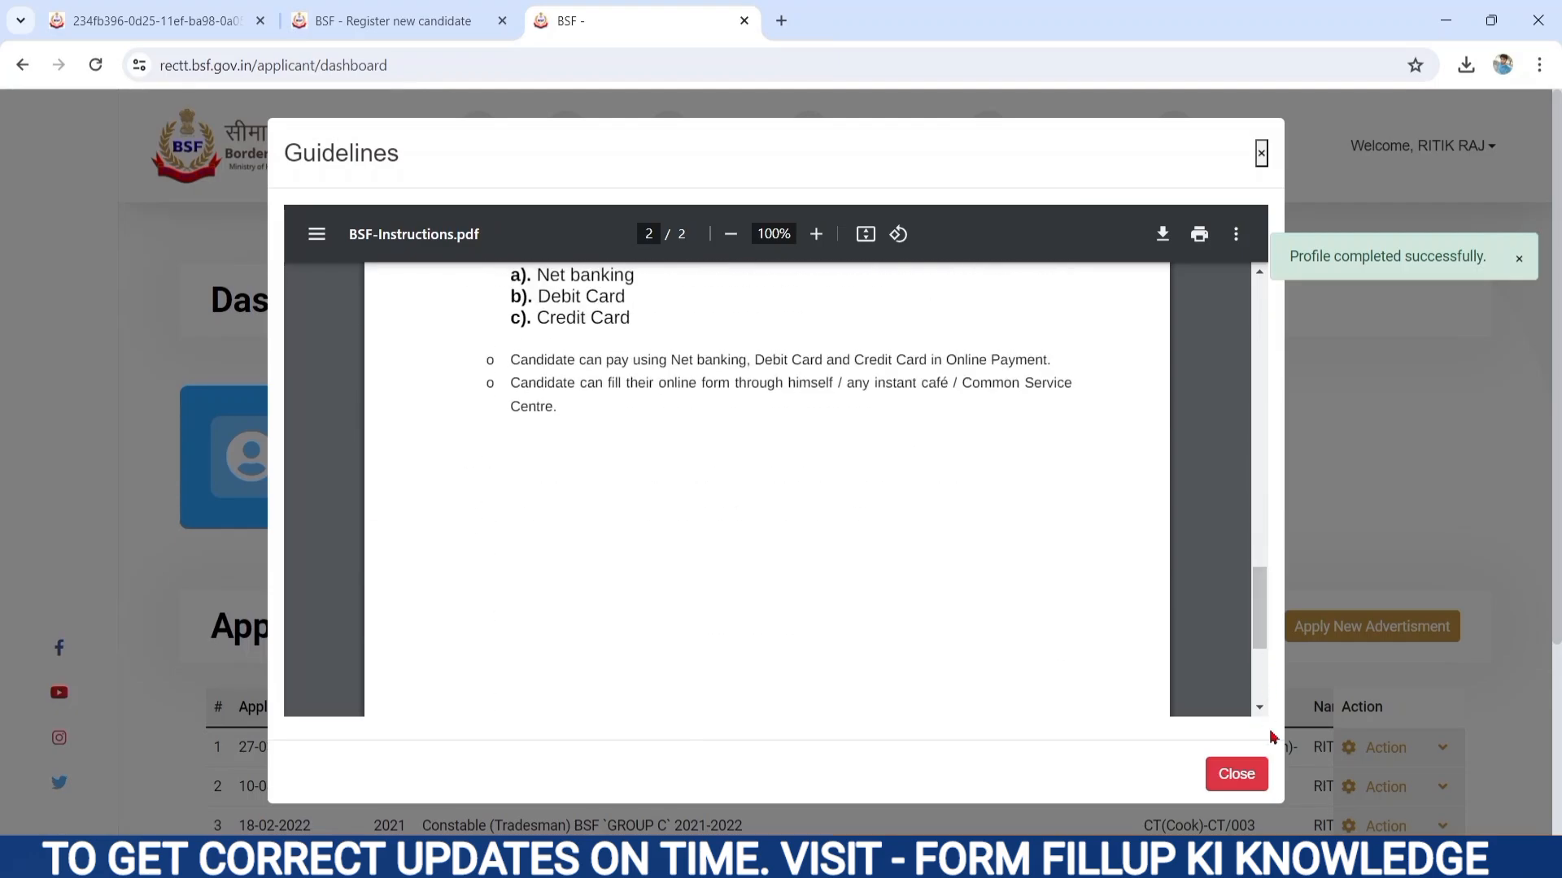
Step: Close the guidelines and start an application for the Combatant_05/2024 advertisement from the current recruitment openings
left_click(1222, 779)
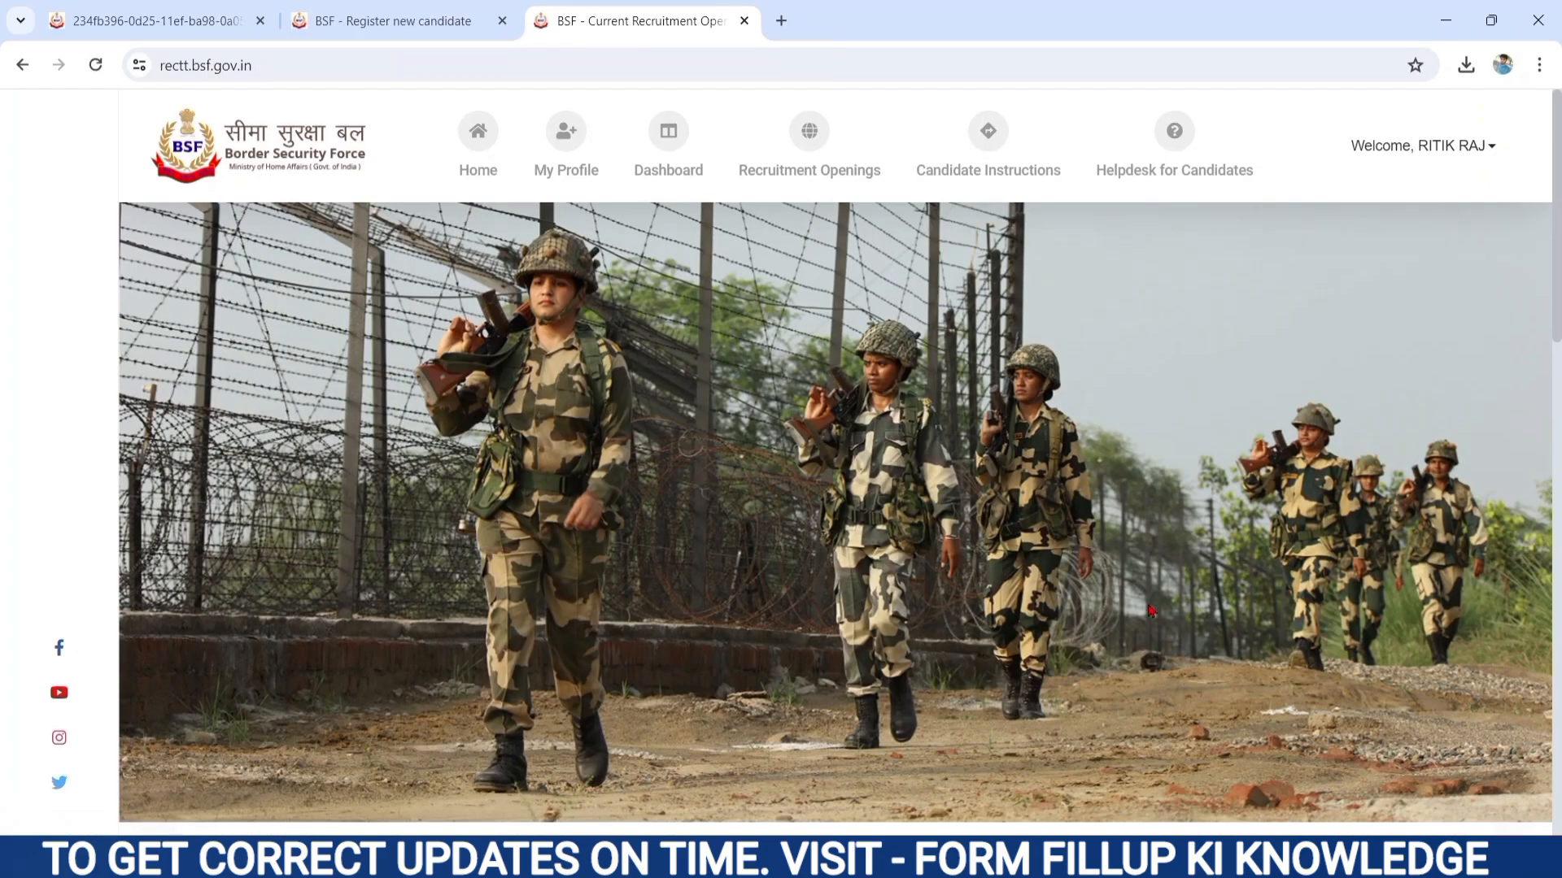
scroll(1151, 610, "down", 15)
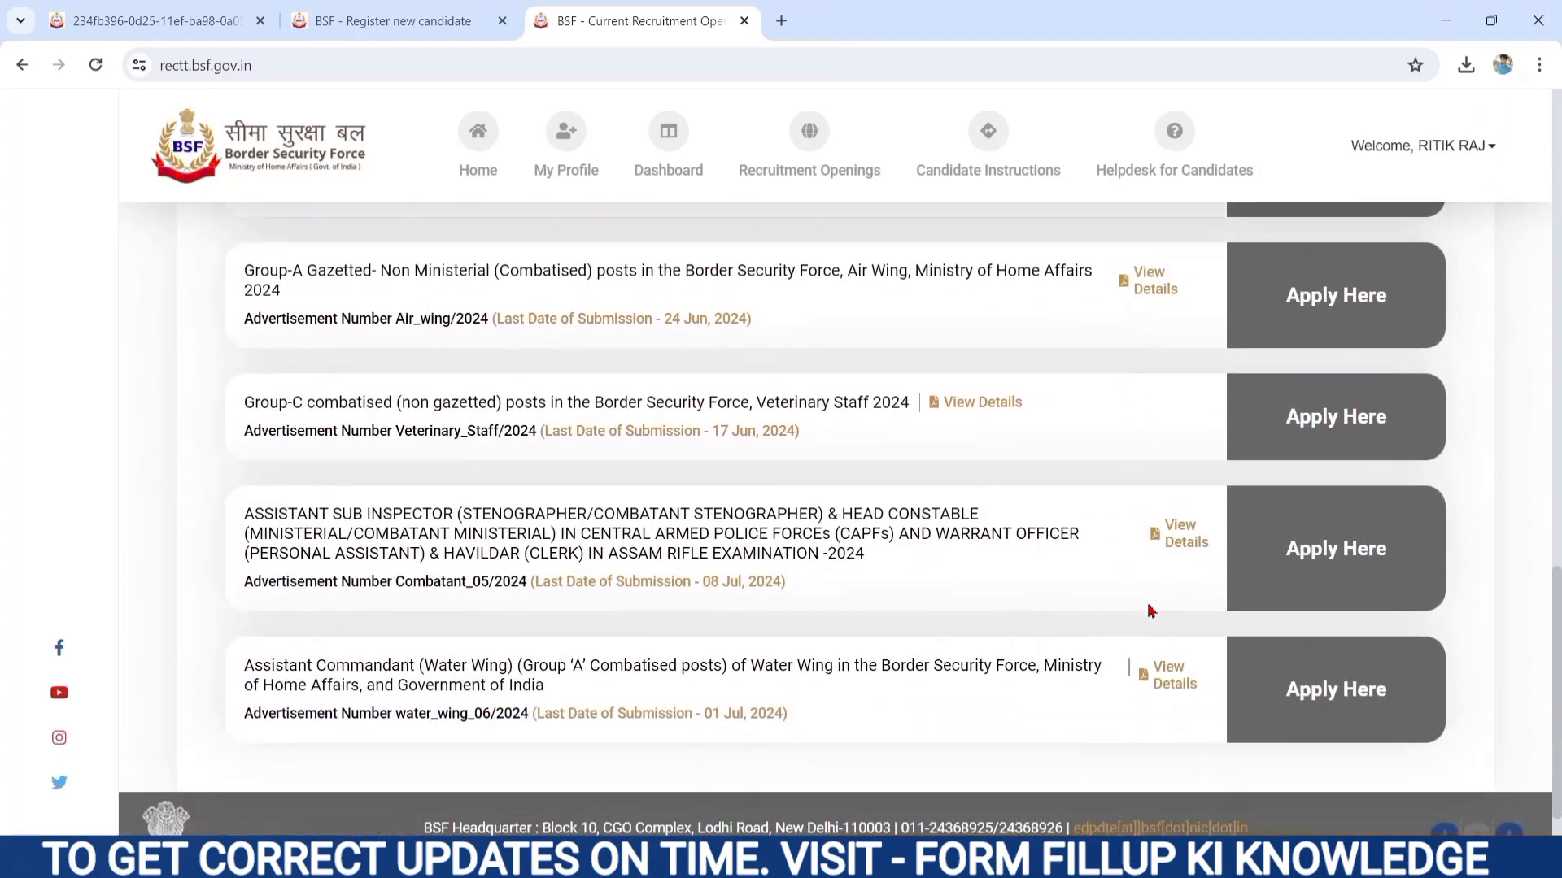
scroll(1151, 610, "down", 1)
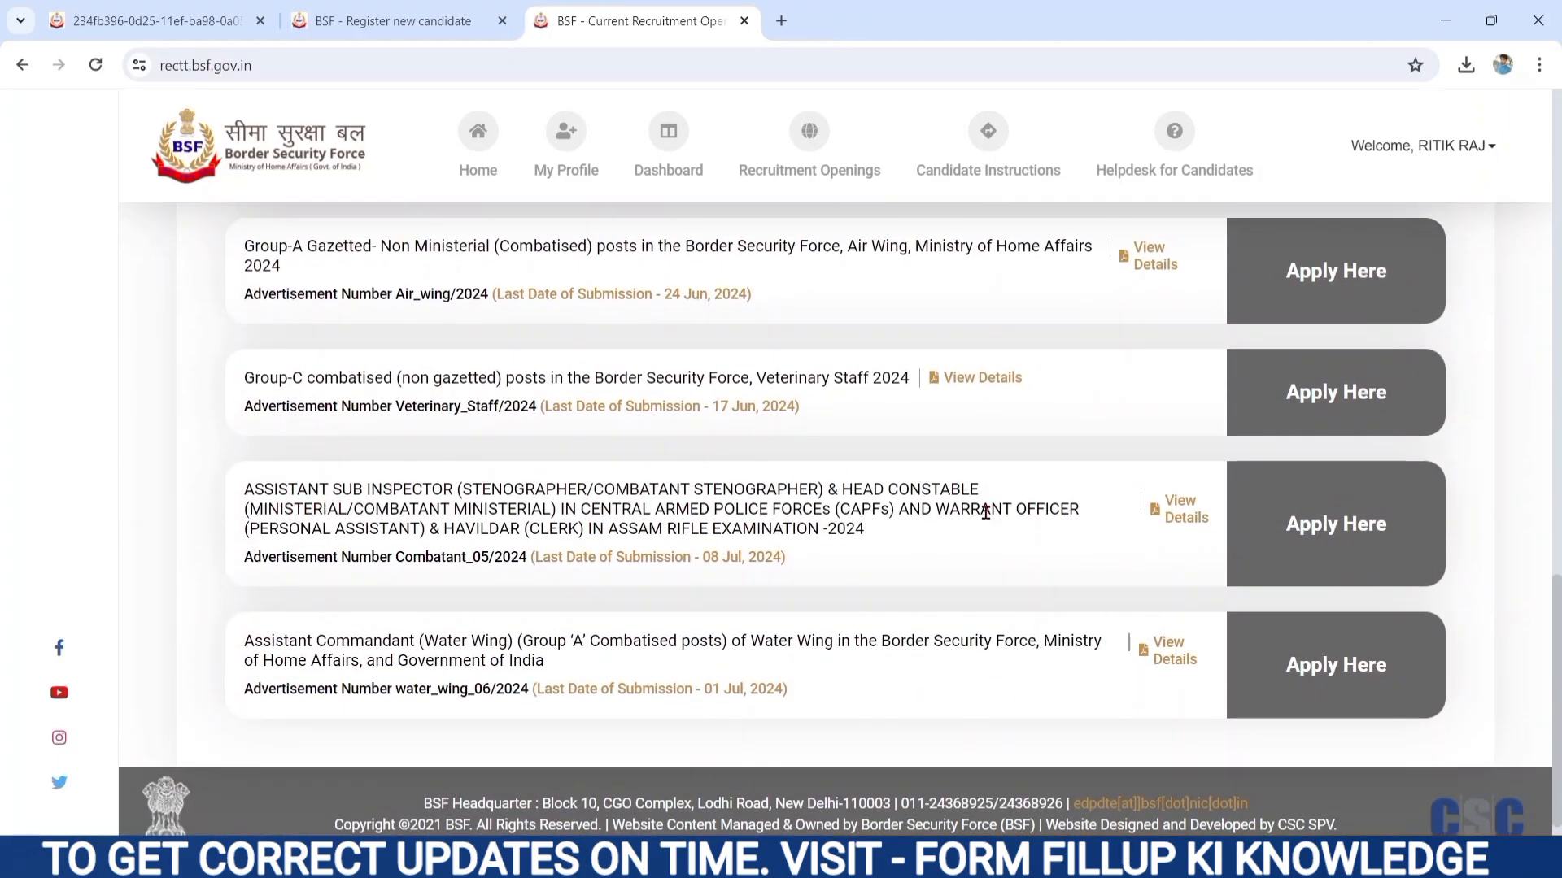
left_click(1236, 530)
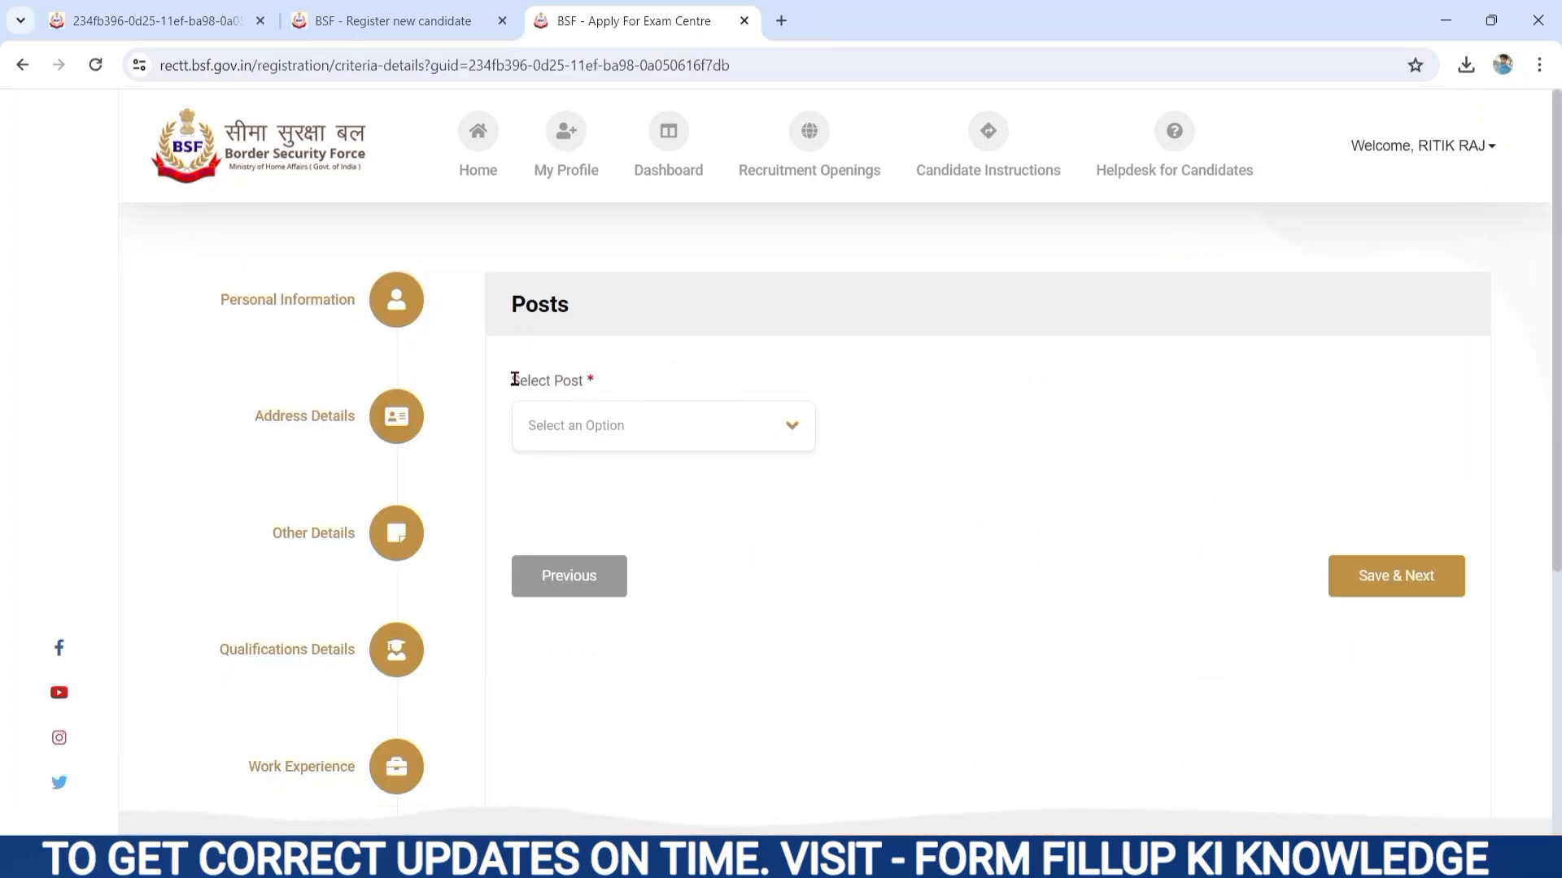
Step: Choose Head Constable (Ministerial/Combatant Ministerial) and Havildar (Clerk) as the post to apply for
left_click_drag(509, 384, 620, 392)
left_click(575, 425)
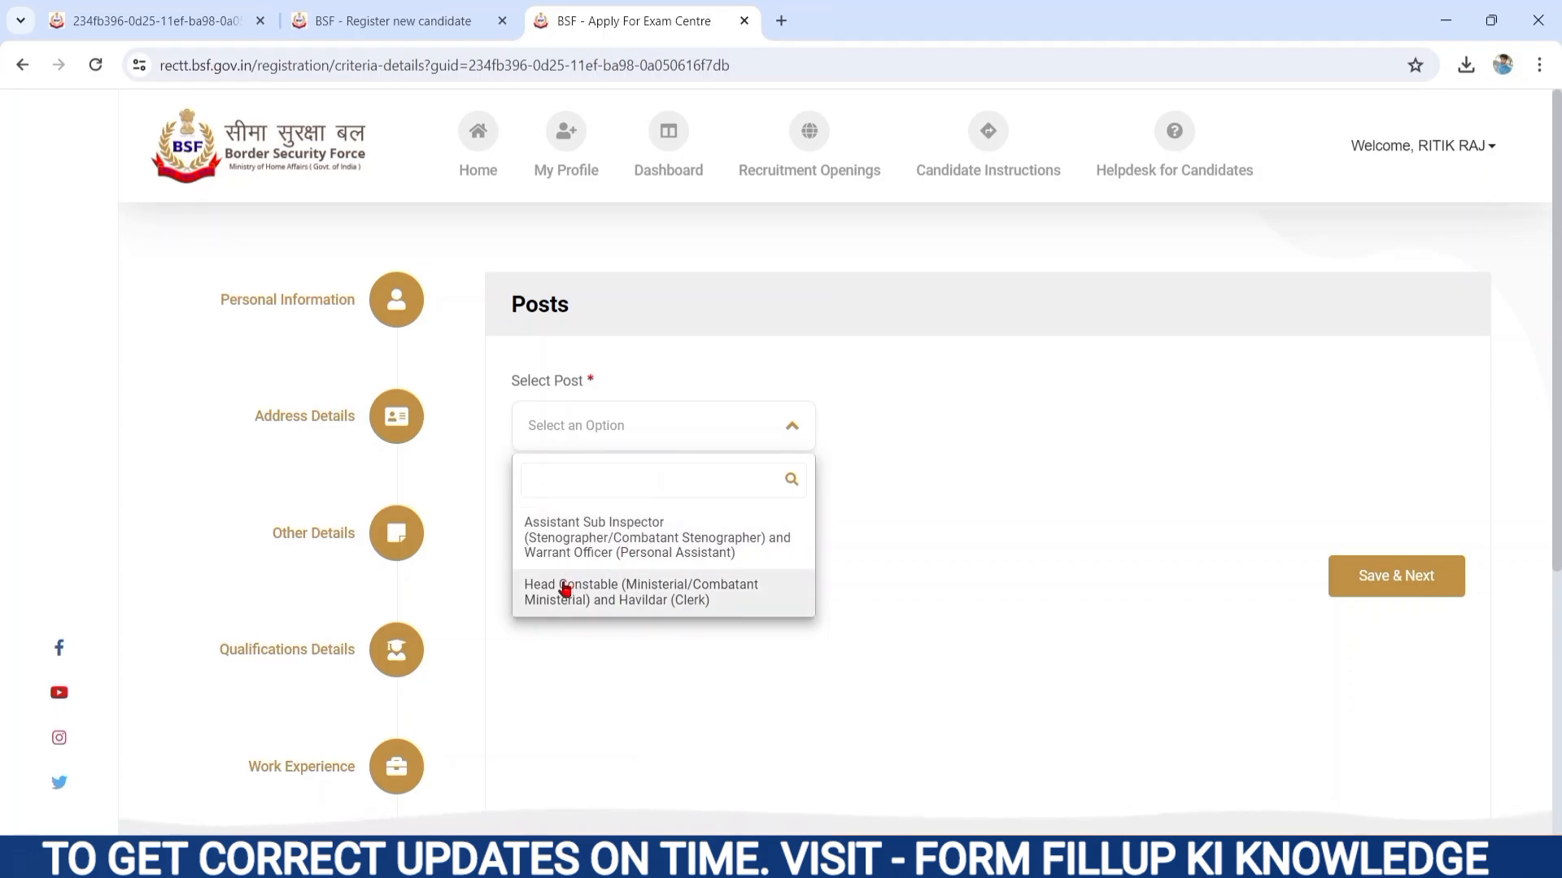
left_click(621, 596)
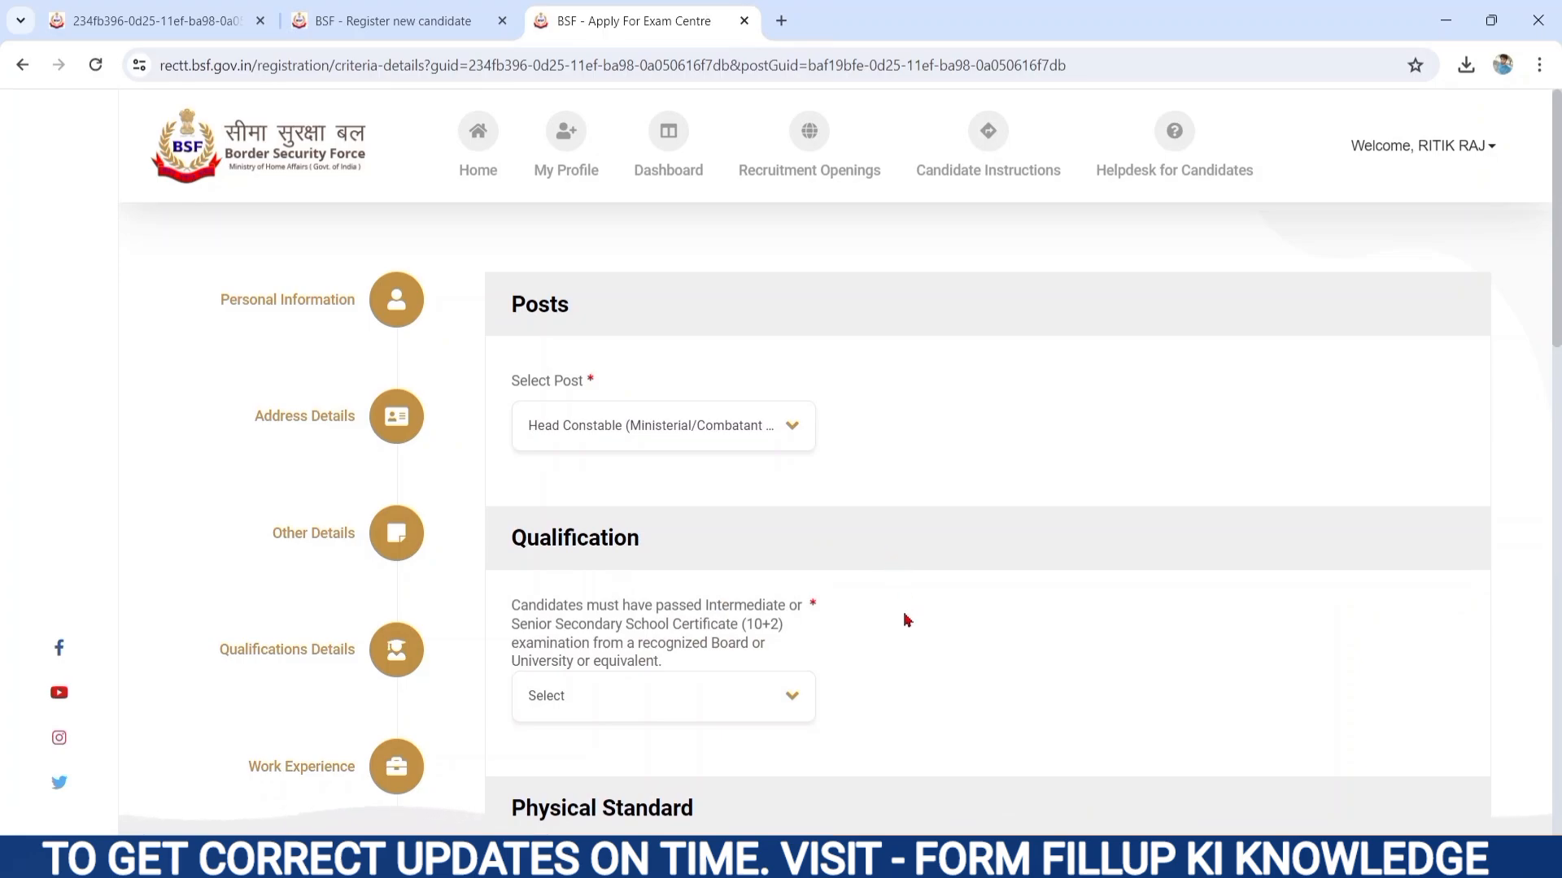
Step: Answer Yes to the qualification criterion of having passed the Intermediate or Senior Secondary (10+2) examination
scroll(907, 620, "down", 4)
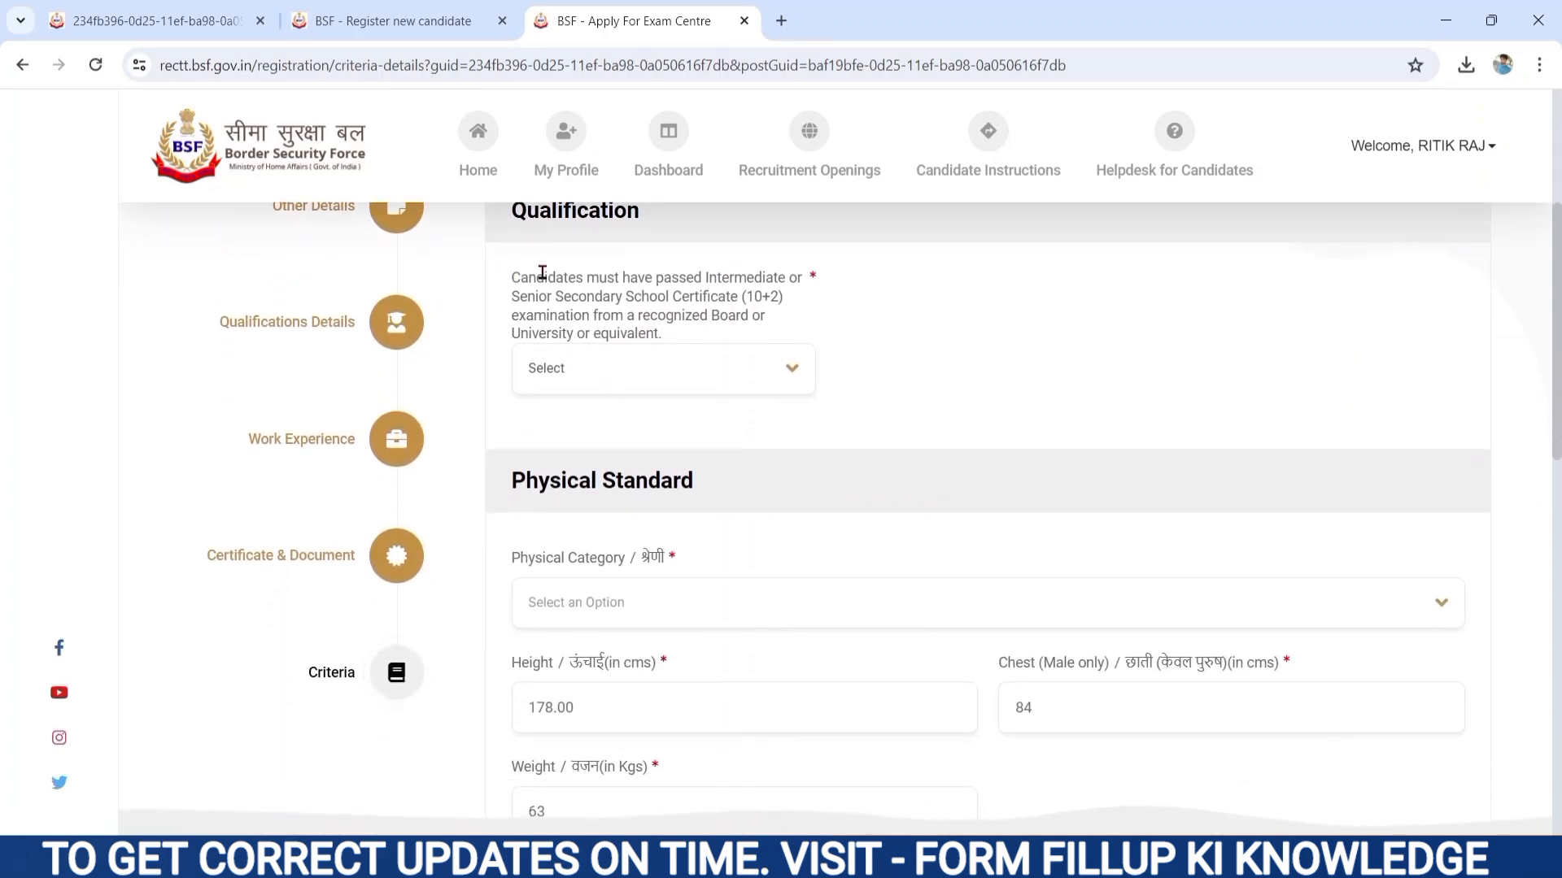
left_click_drag(513, 277, 659, 332)
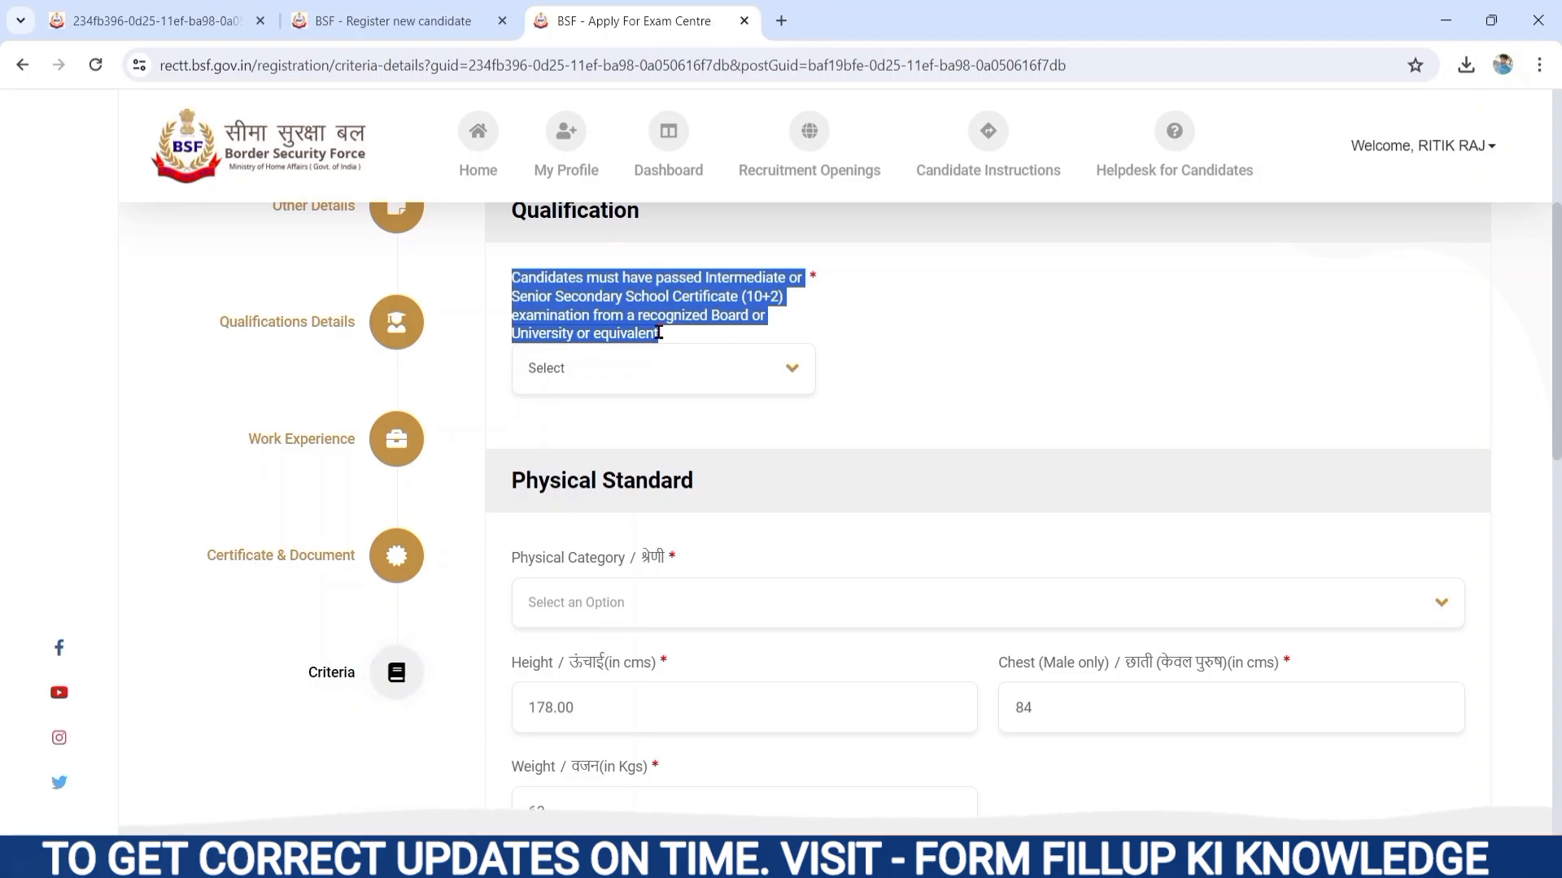
left_click(601, 370)
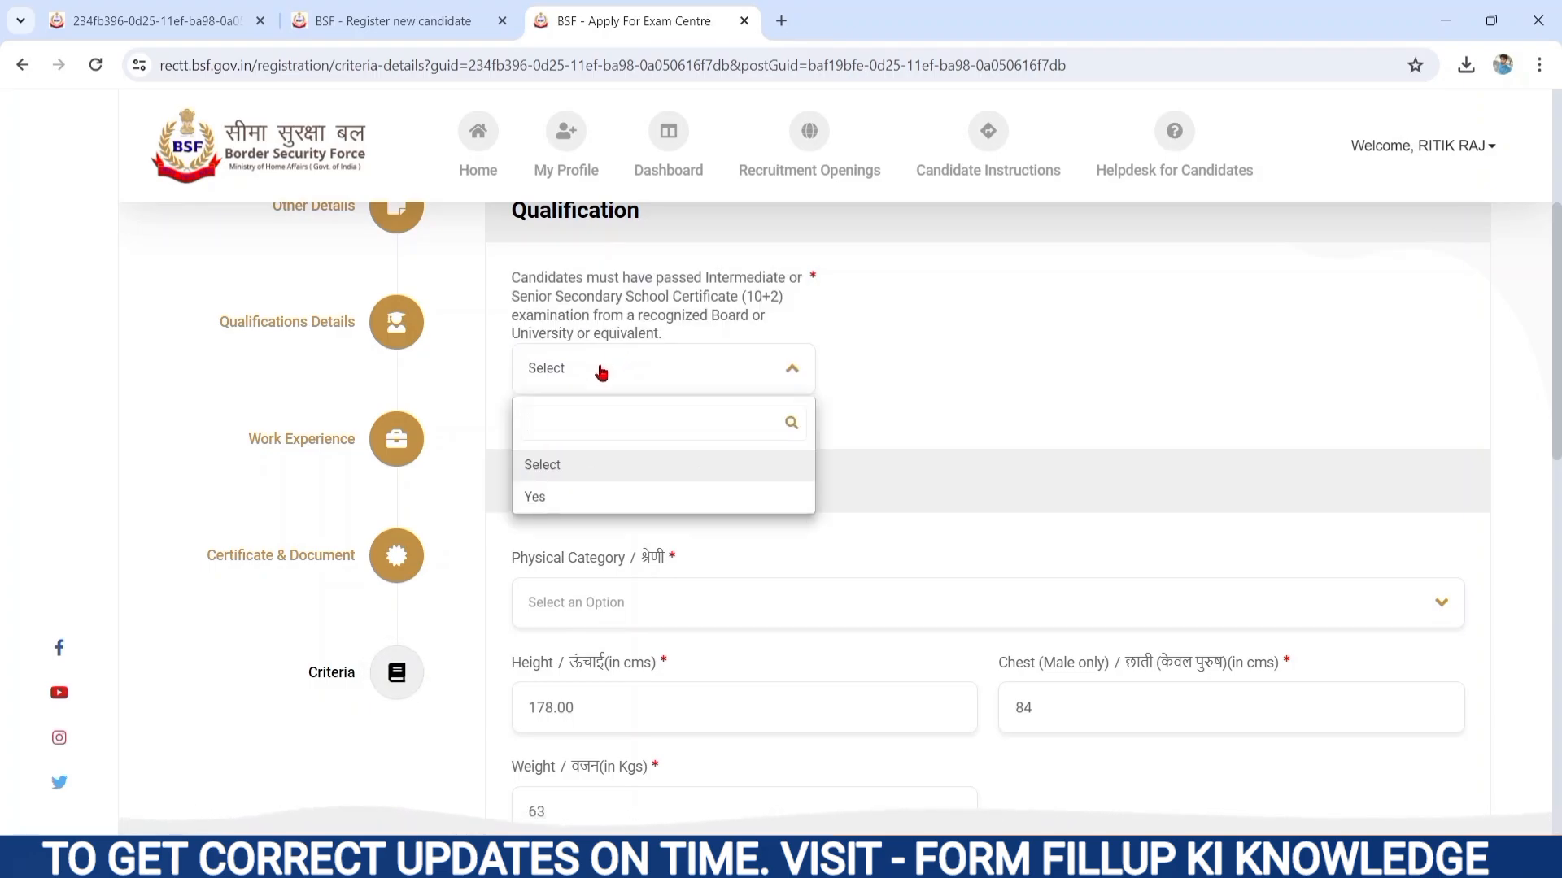
left_click(534, 503)
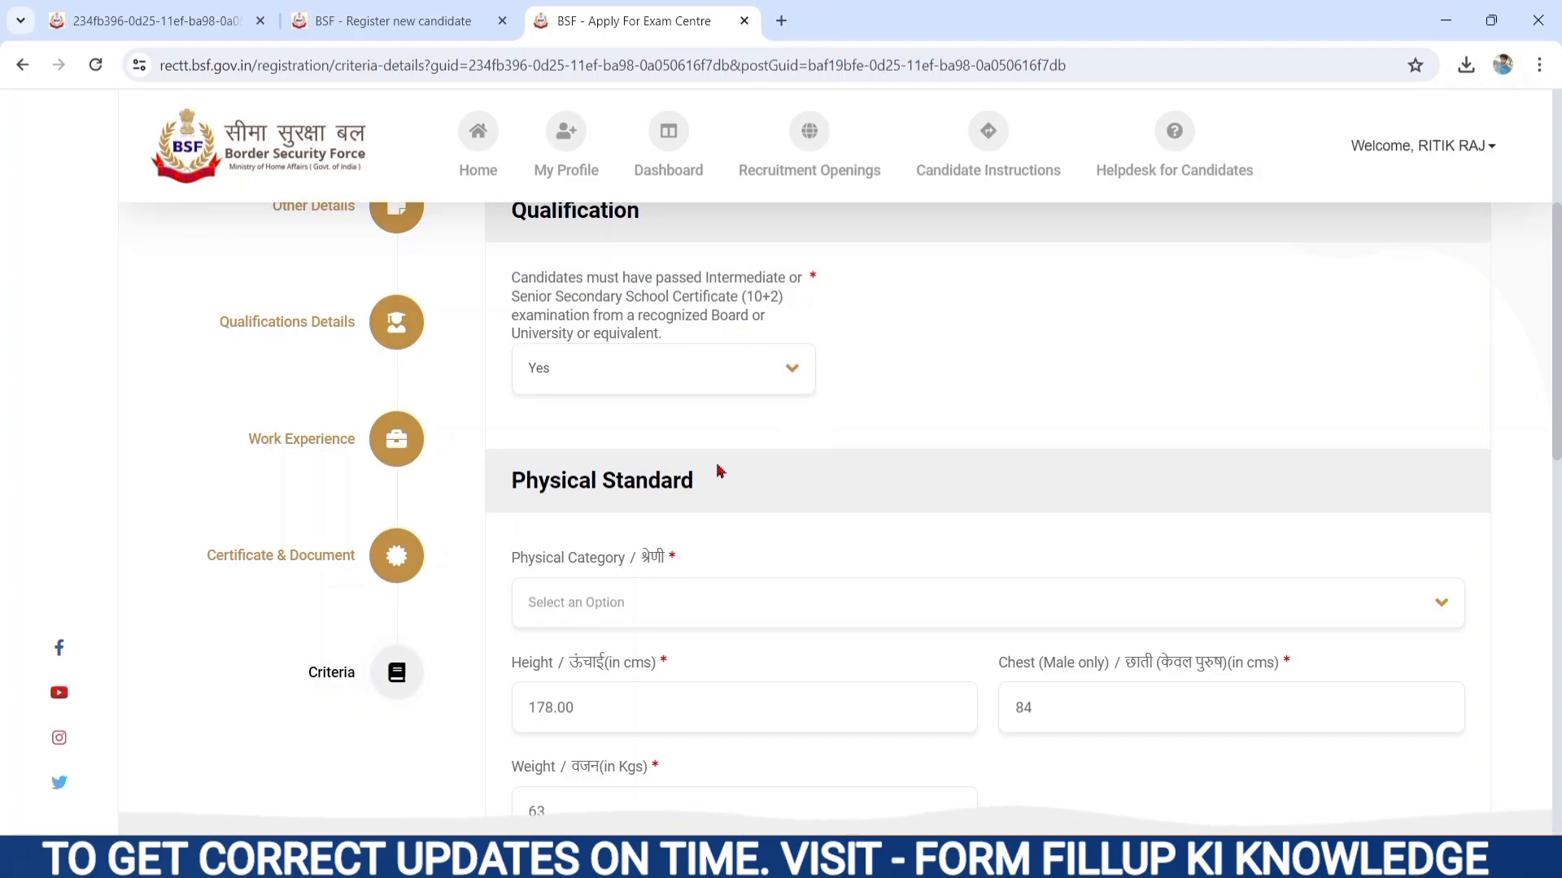
Step: Set the physical category to "other candidates." and review the height, chest and weight fields under Physical Standard
scroll(719, 470, "down", 1)
scroll(717, 469, "down", 1)
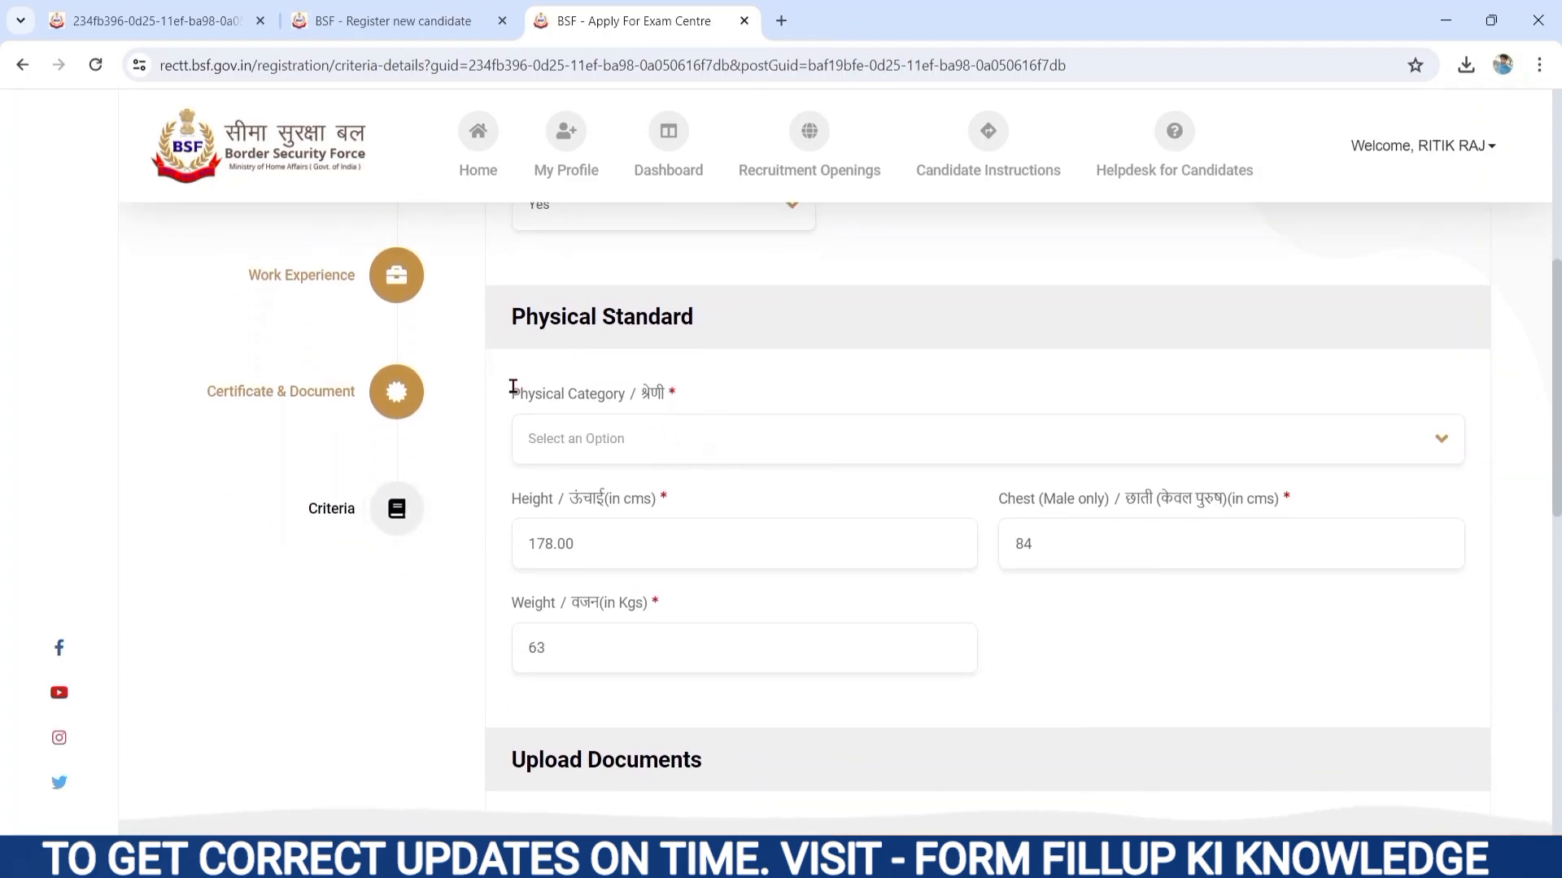
left_click_drag(521, 388, 694, 428)
left_click(595, 446)
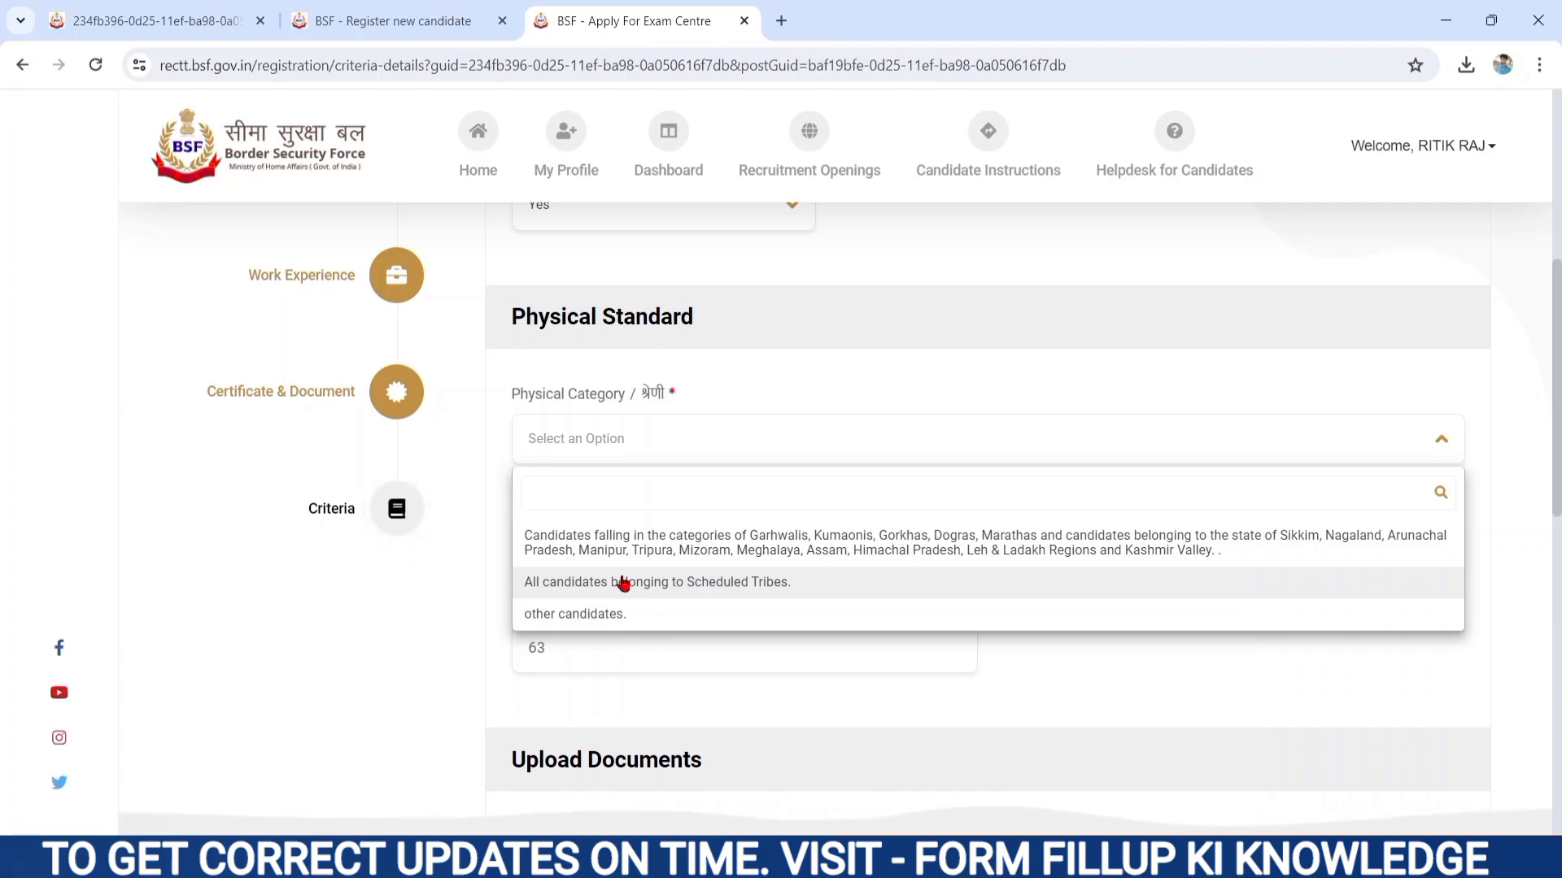
left_click(593, 615)
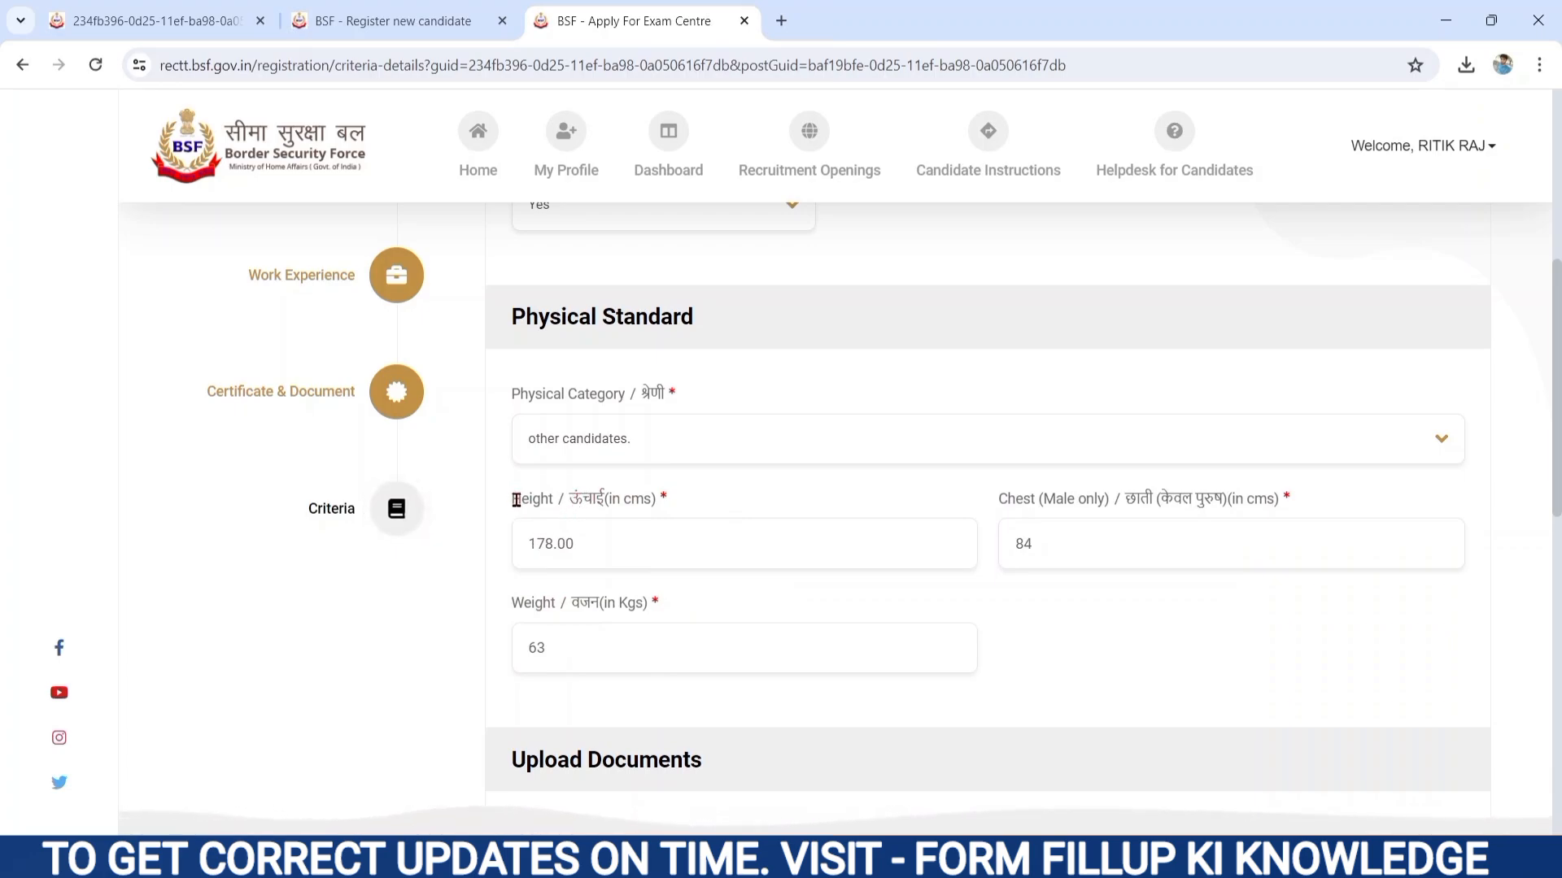
left_click_drag(514, 499, 727, 511)
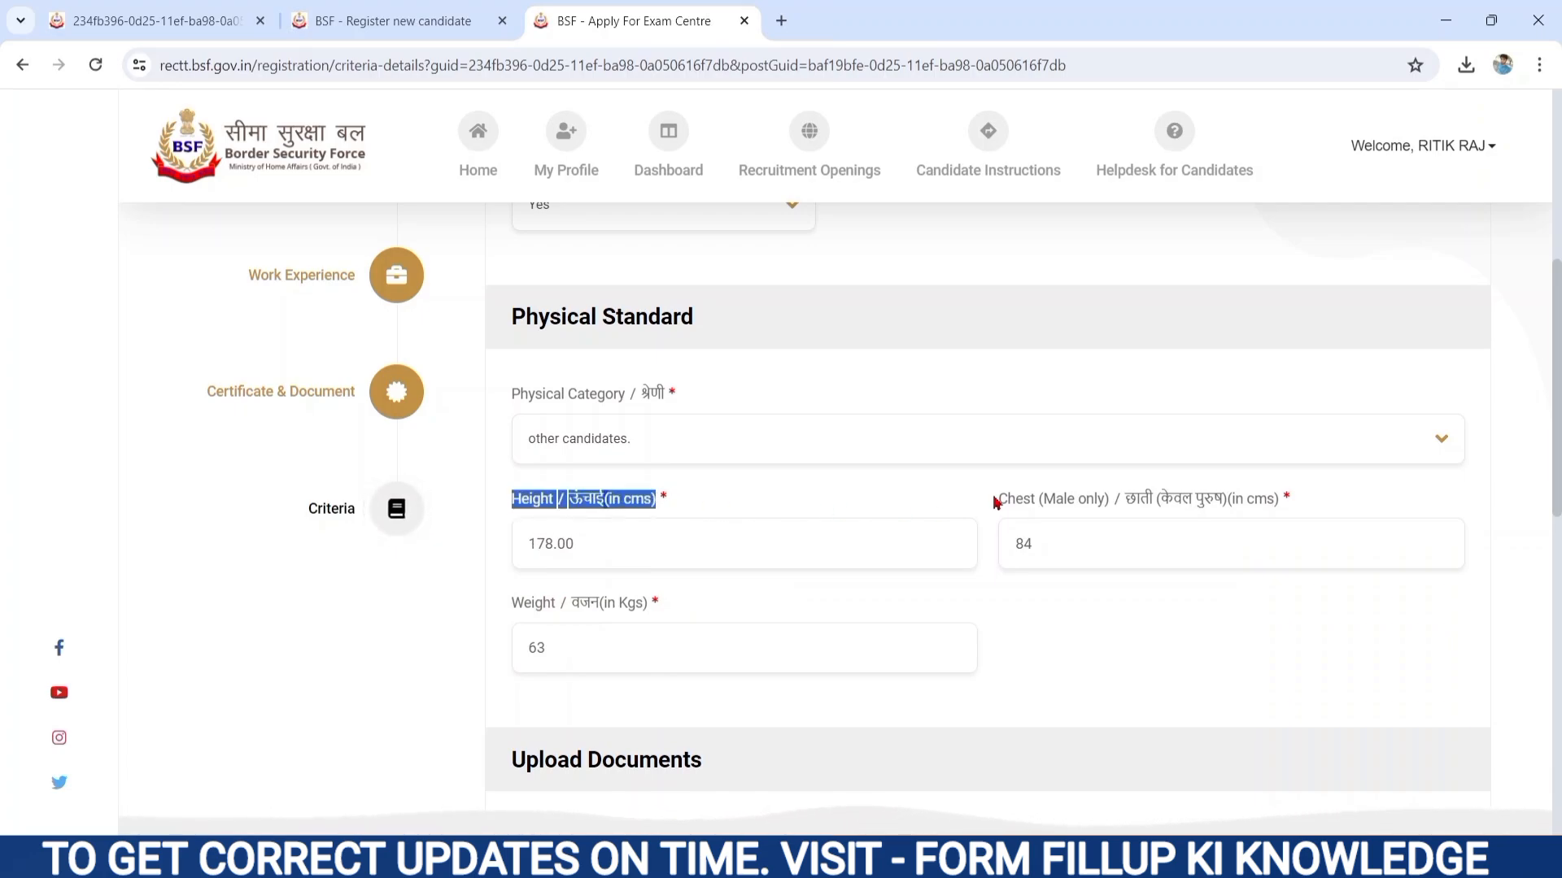
left_click_drag(995, 499, 1305, 515)
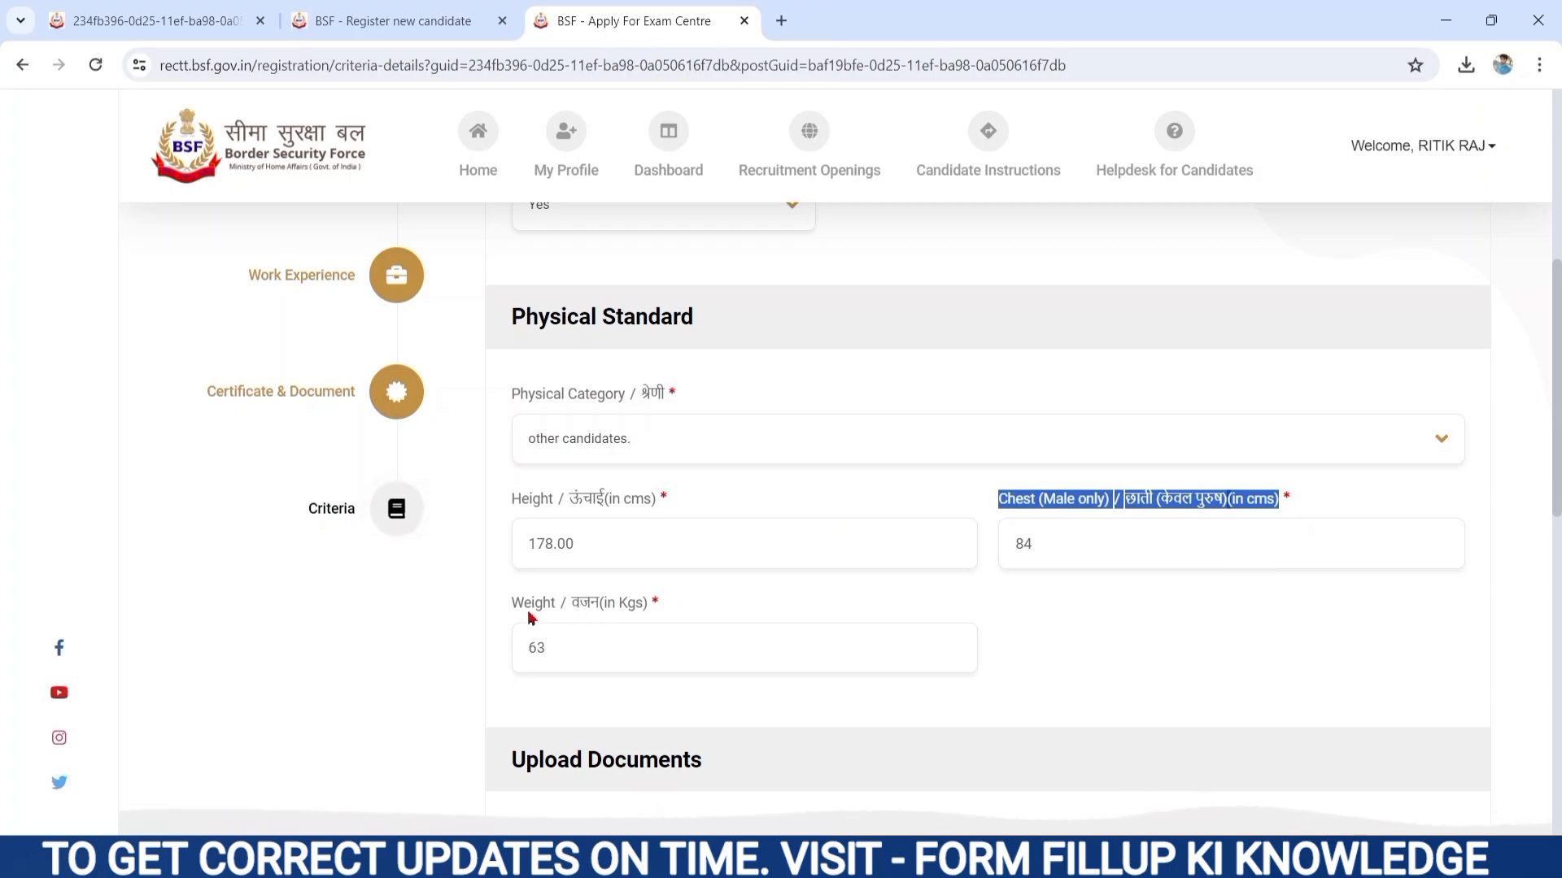
left_click_drag(523, 603, 650, 604)
left_click(602, 715)
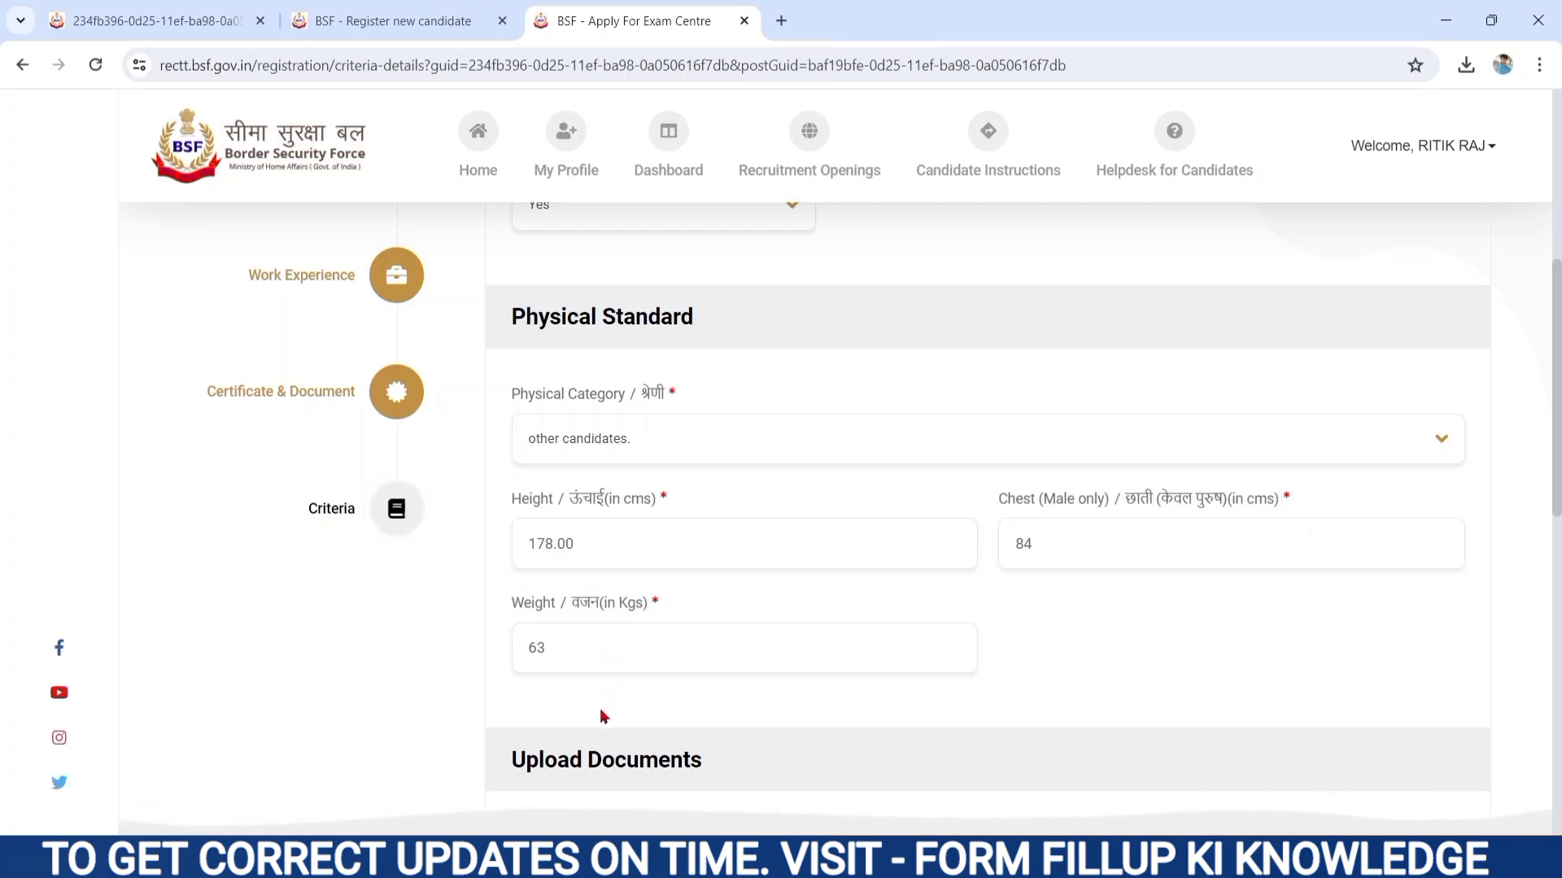
Step: Upload bsf ducu.jpg from the Downloads folder as the qualification document
scroll(602, 712, "down", 1)
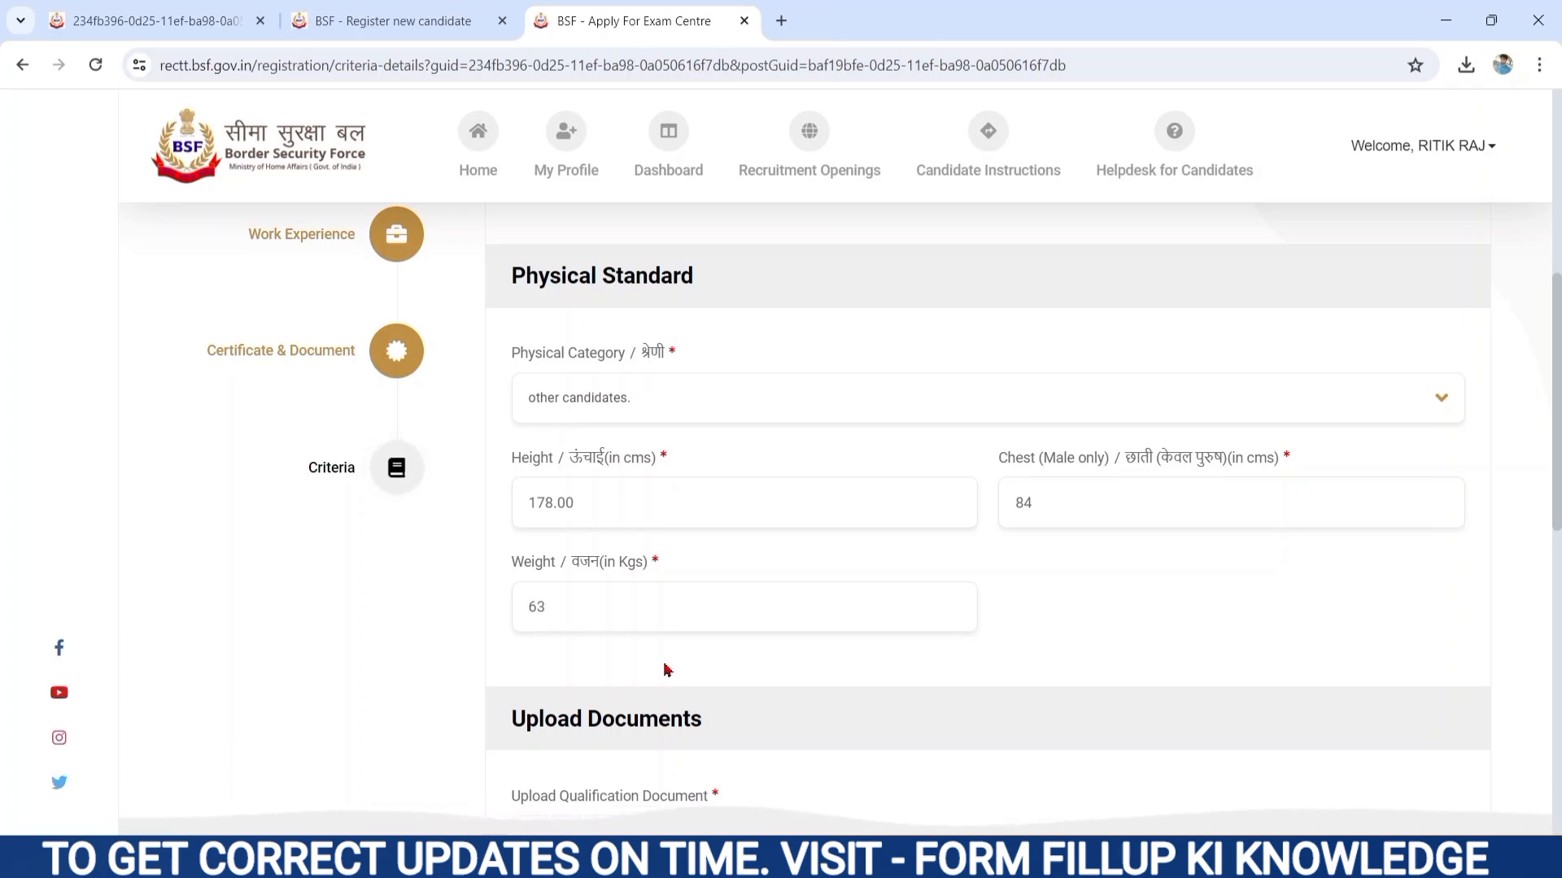
scroll(666, 669, "down", 5)
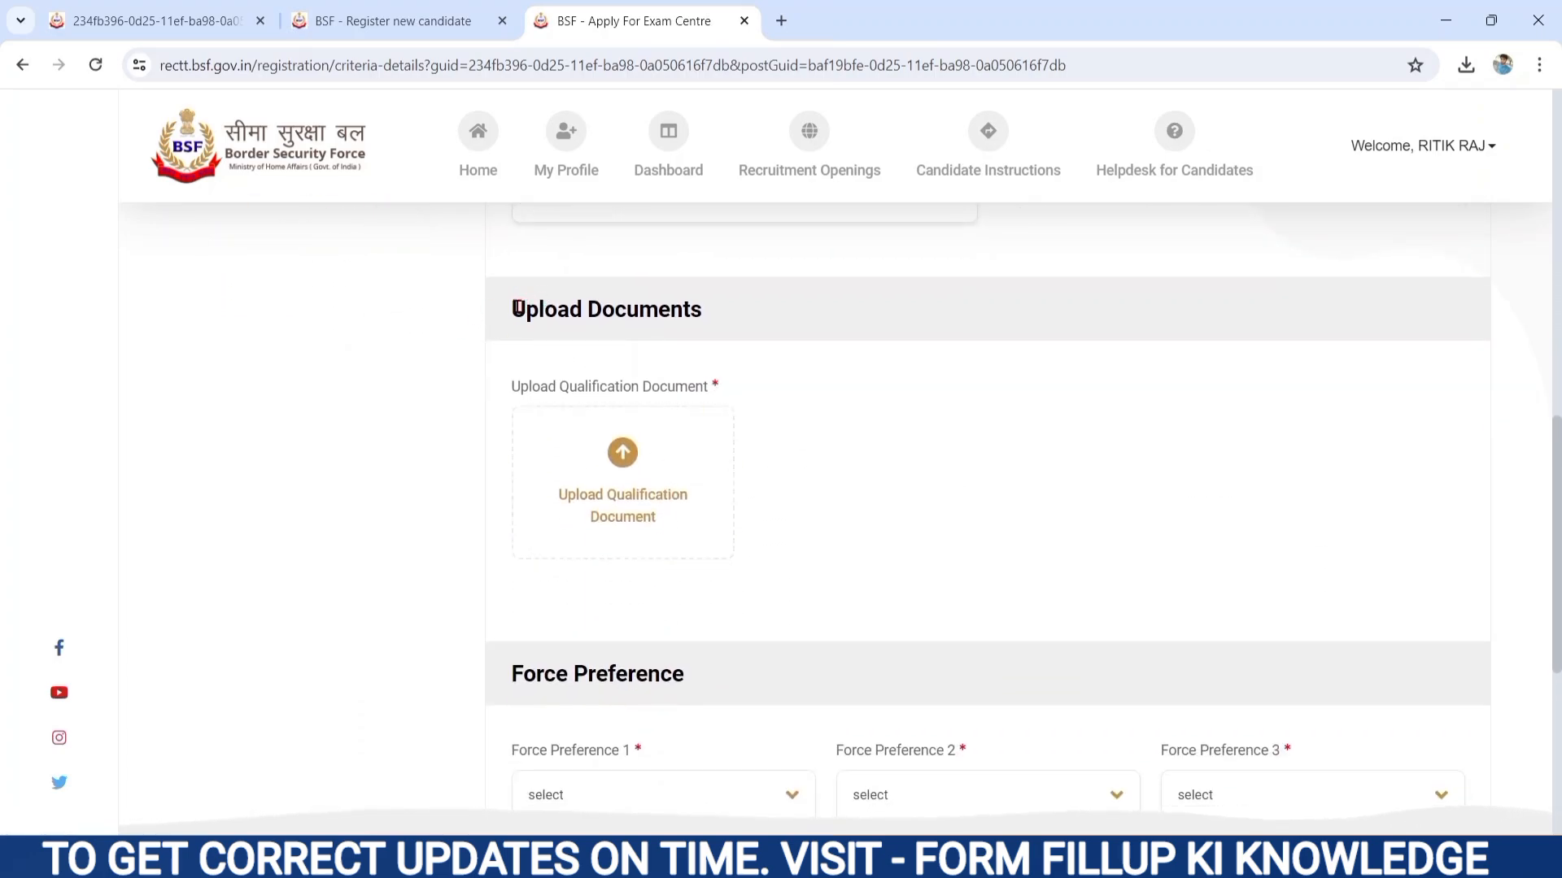
left_click_drag(517, 307, 718, 407)
left_click(512, 379)
left_click(852, 470)
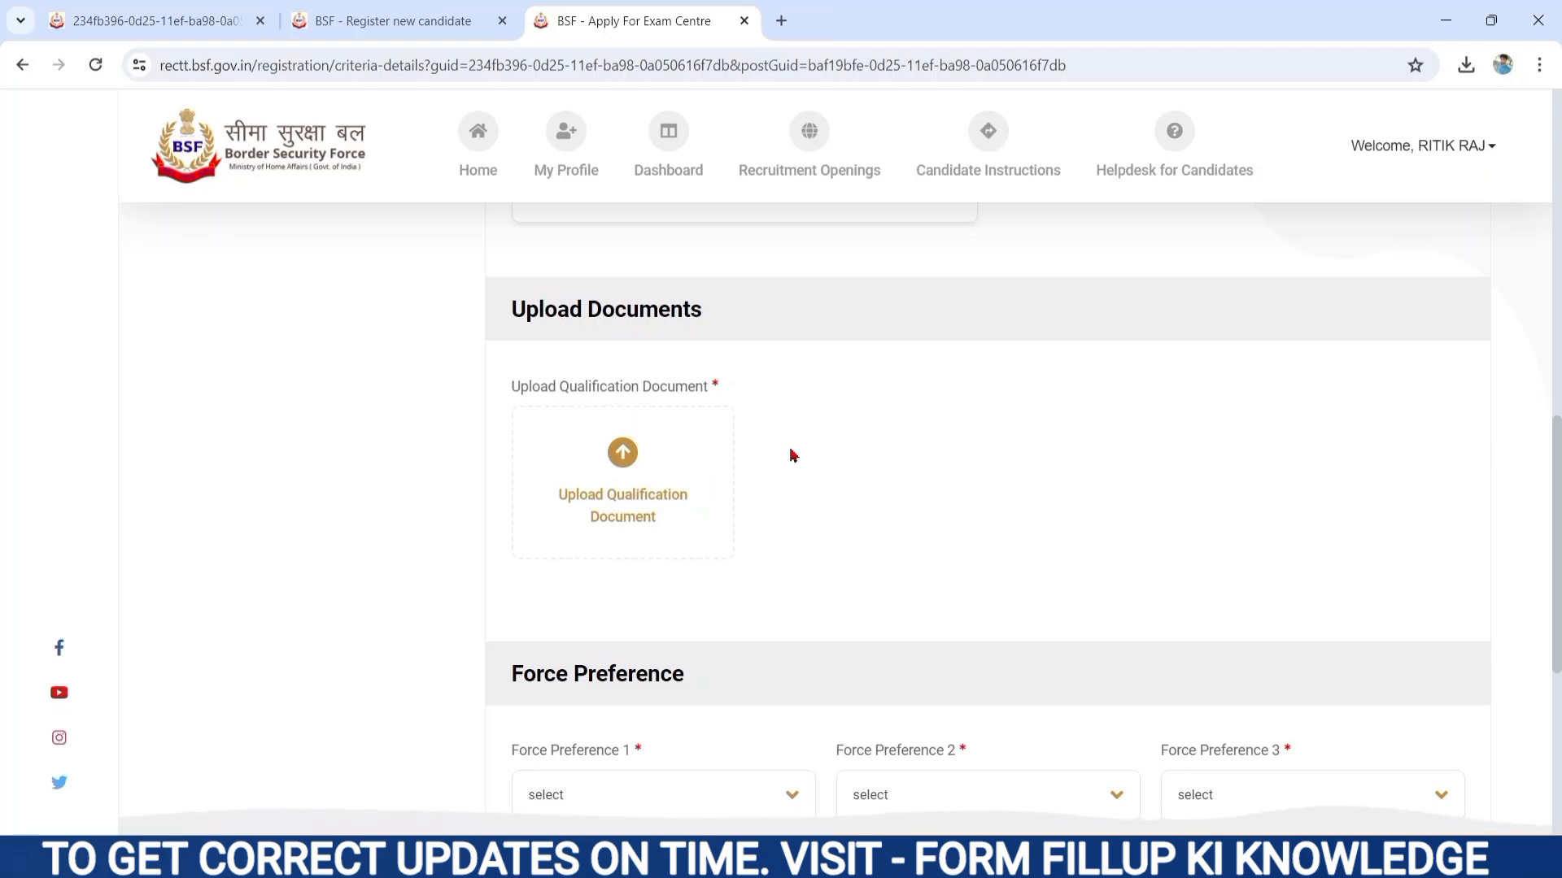
left_click(642, 466)
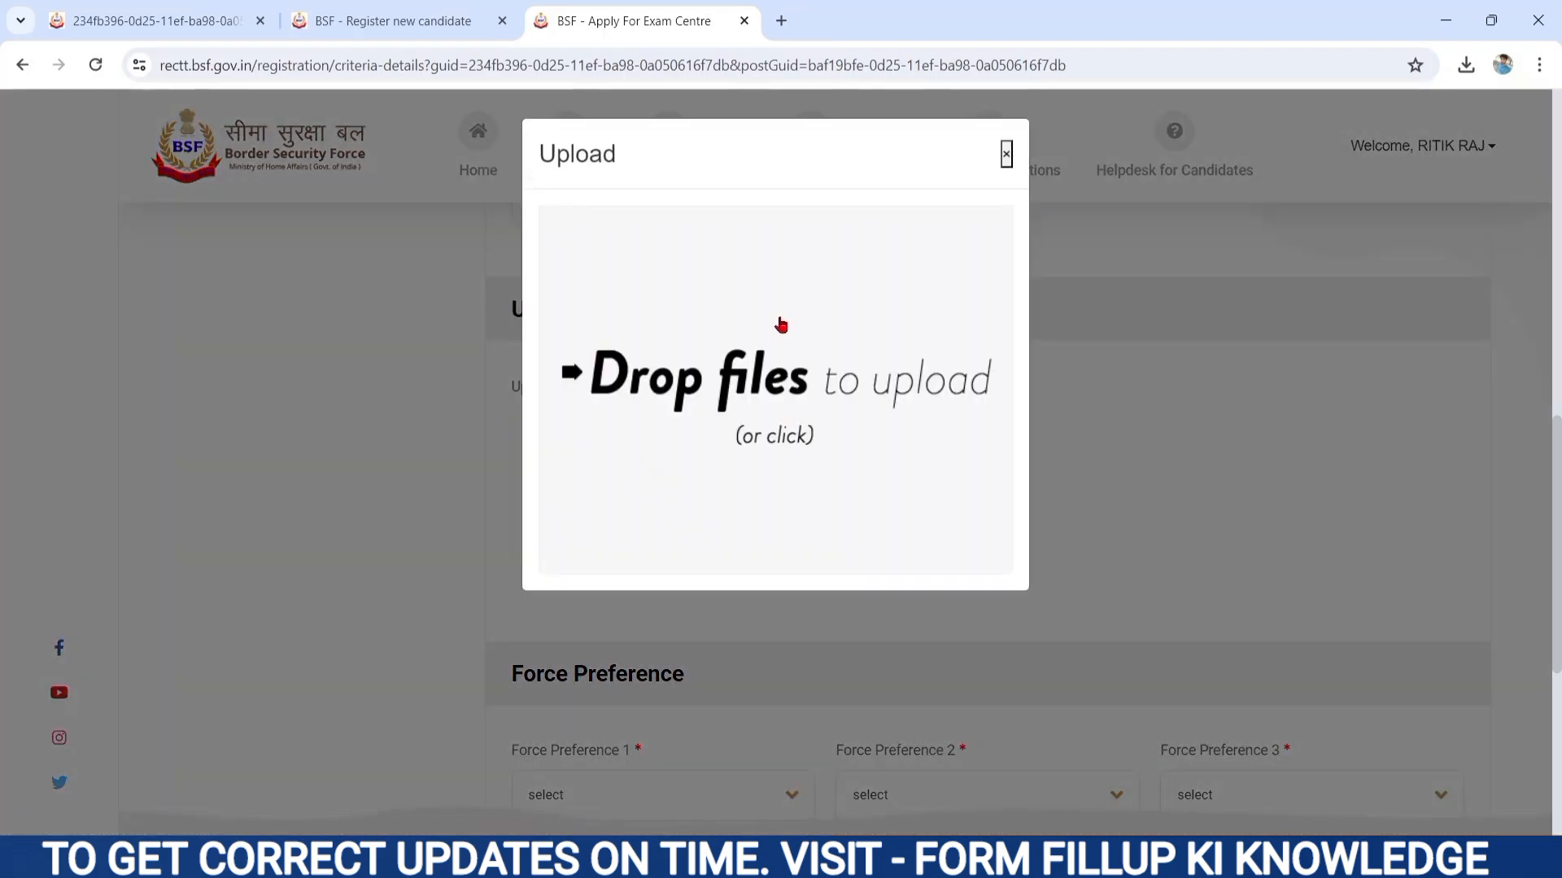
left_click(716, 379)
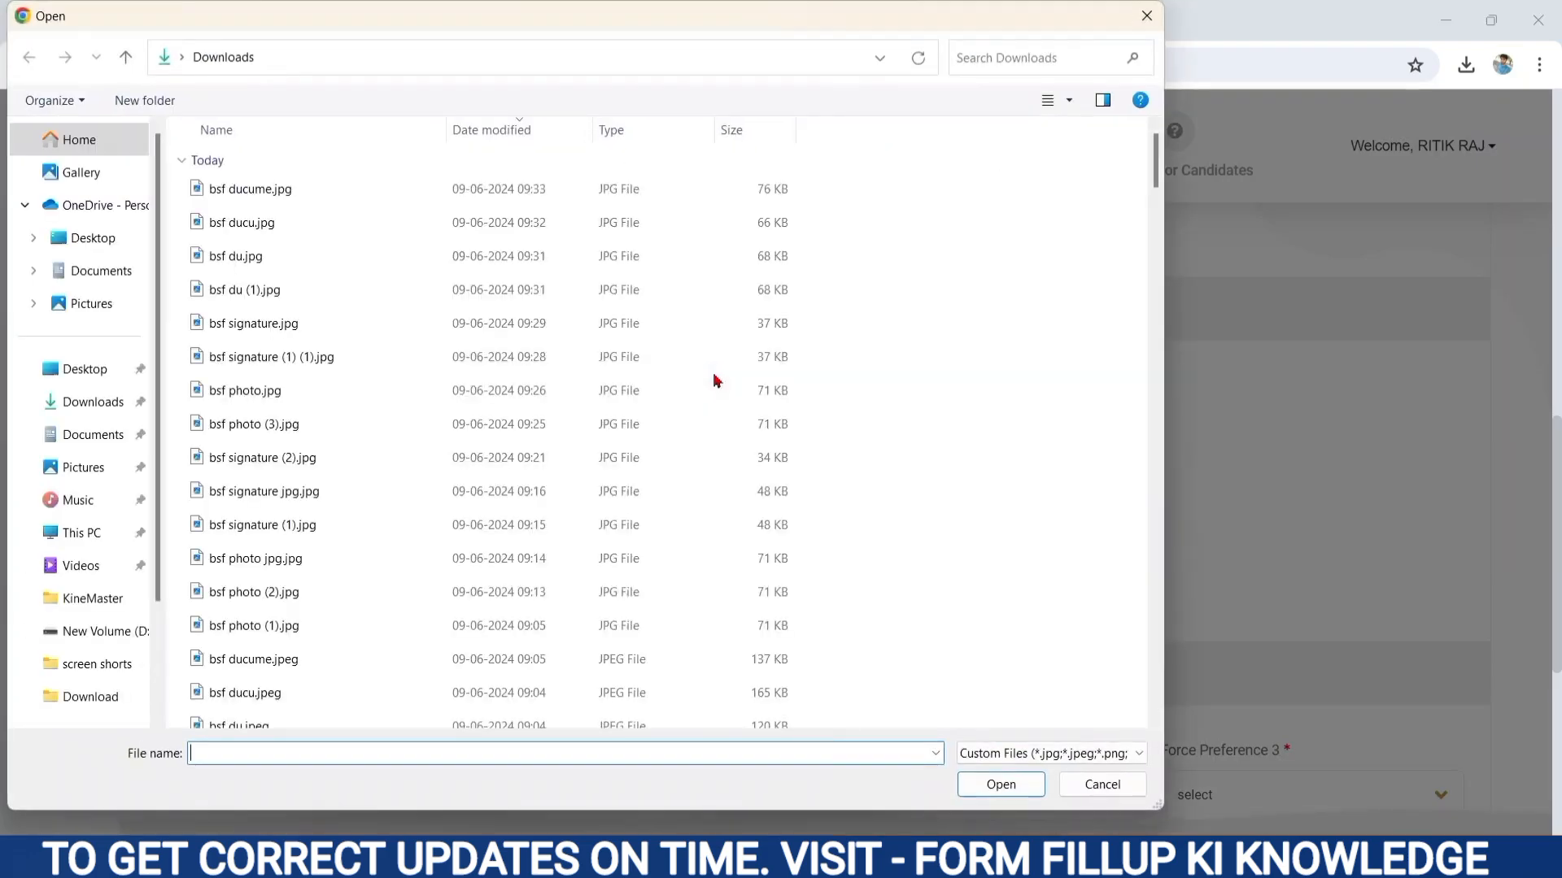
double_click(314, 222)
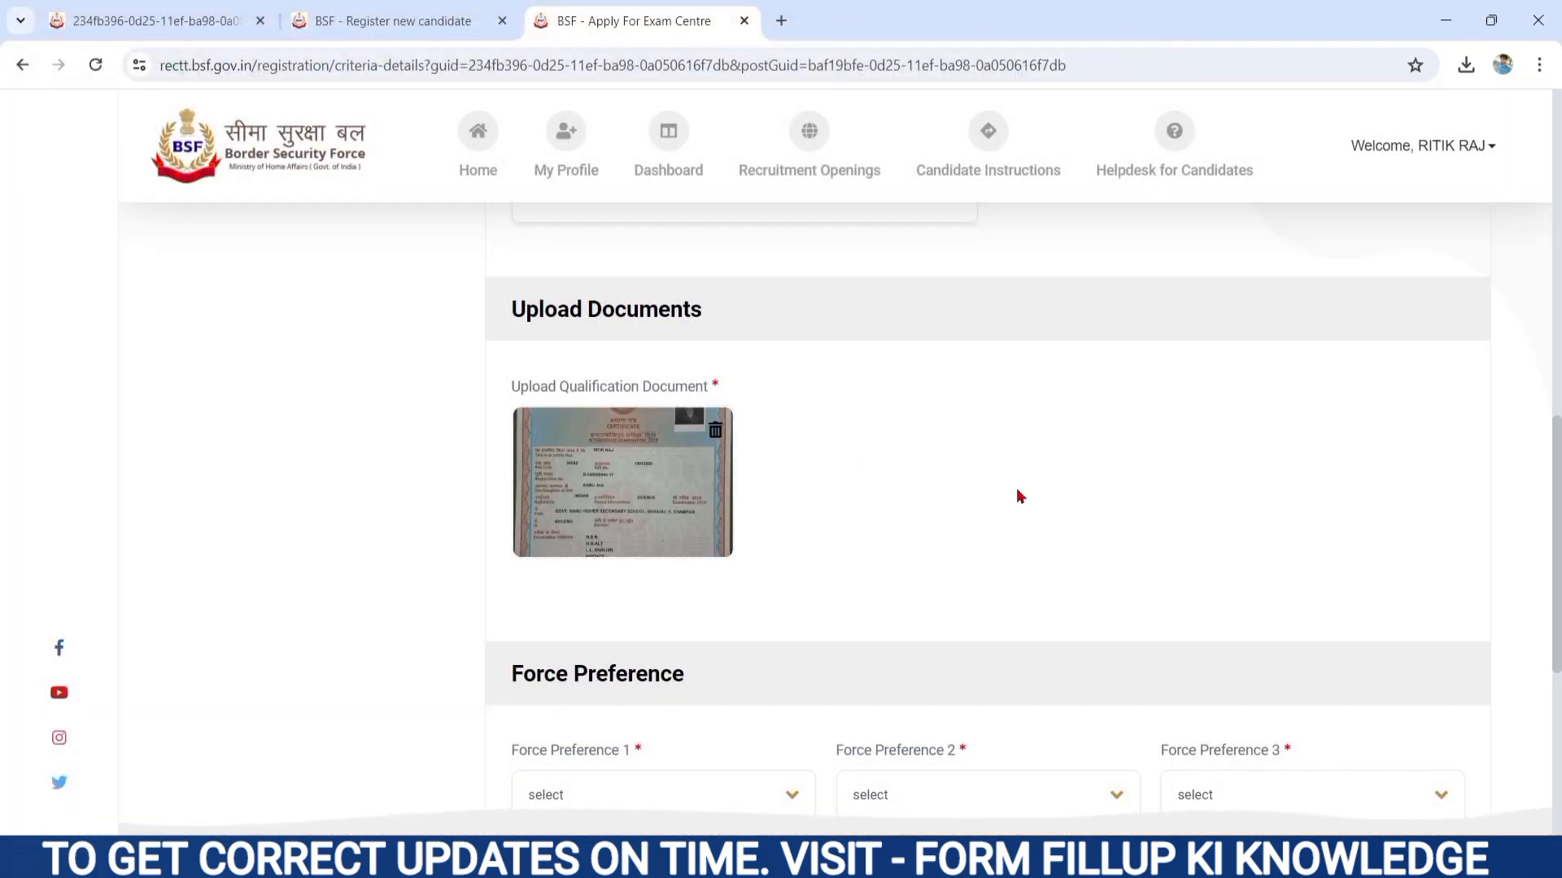
Step: Set force preferences 1 to 3 to Central Industrial Security Force (CISF), Boarder Security Force (BSF) and Central Reserve Police Force (CRPF)
scroll(1020, 496, "down", 5)
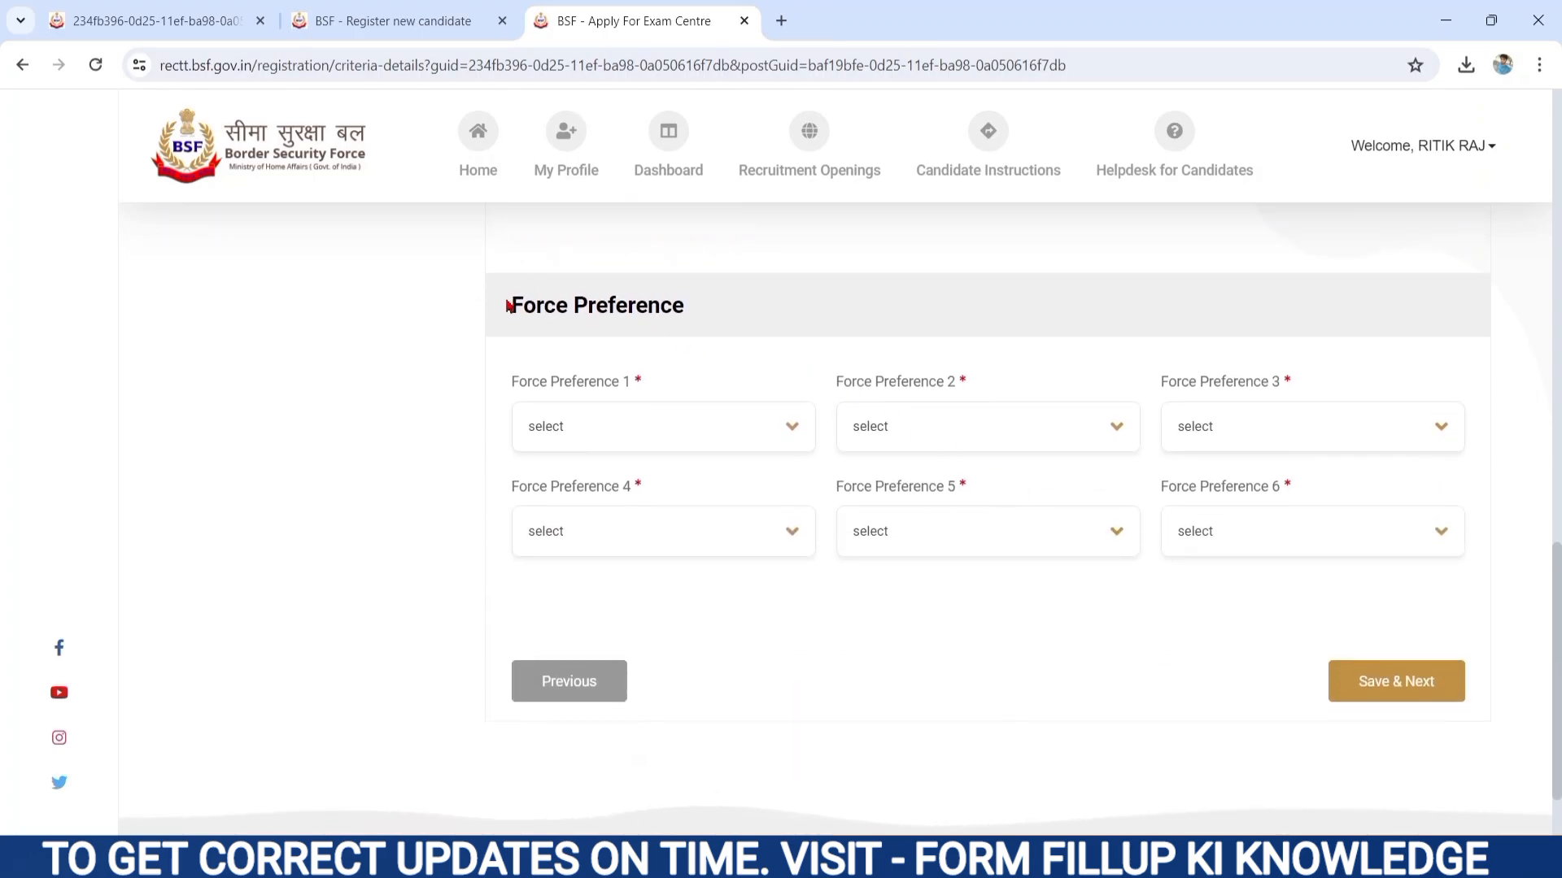
left_click_drag(511, 298, 708, 338)
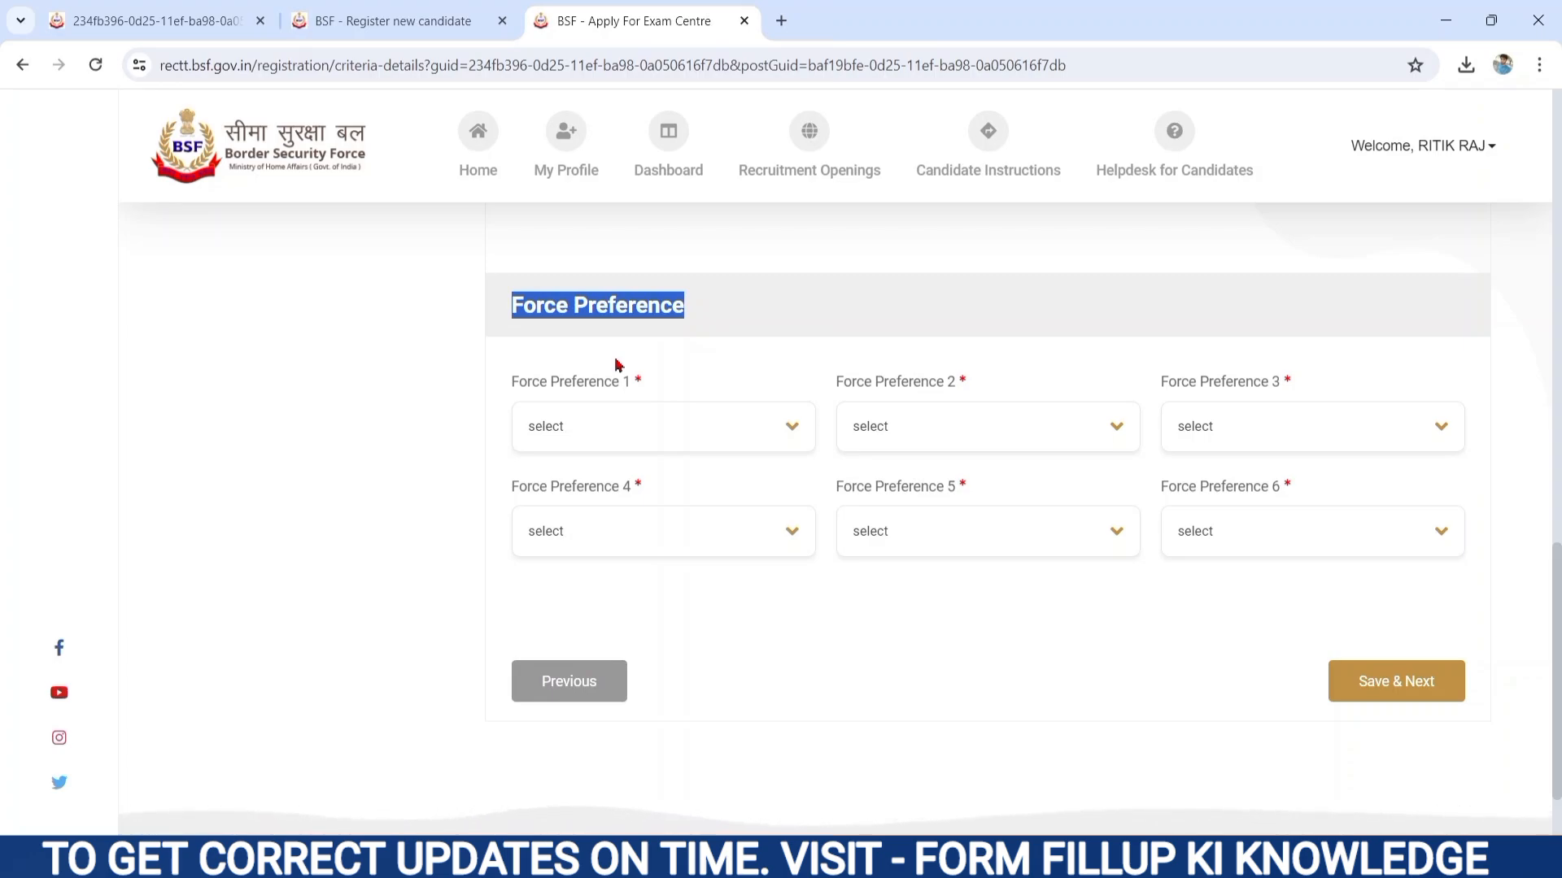
left_click(768, 371)
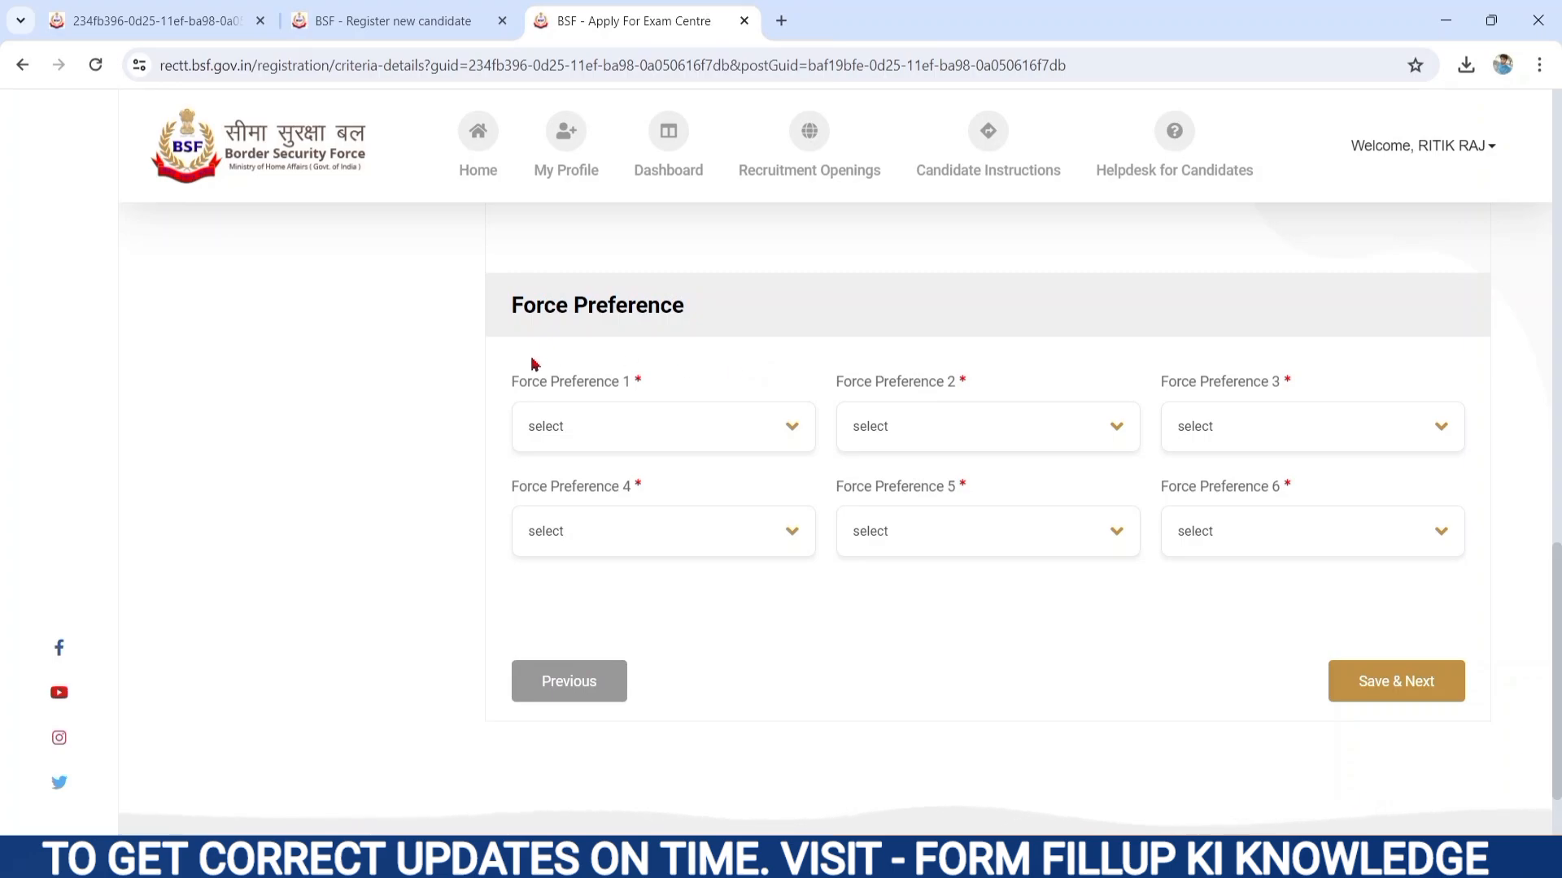
left_click_drag(508, 386, 646, 387)
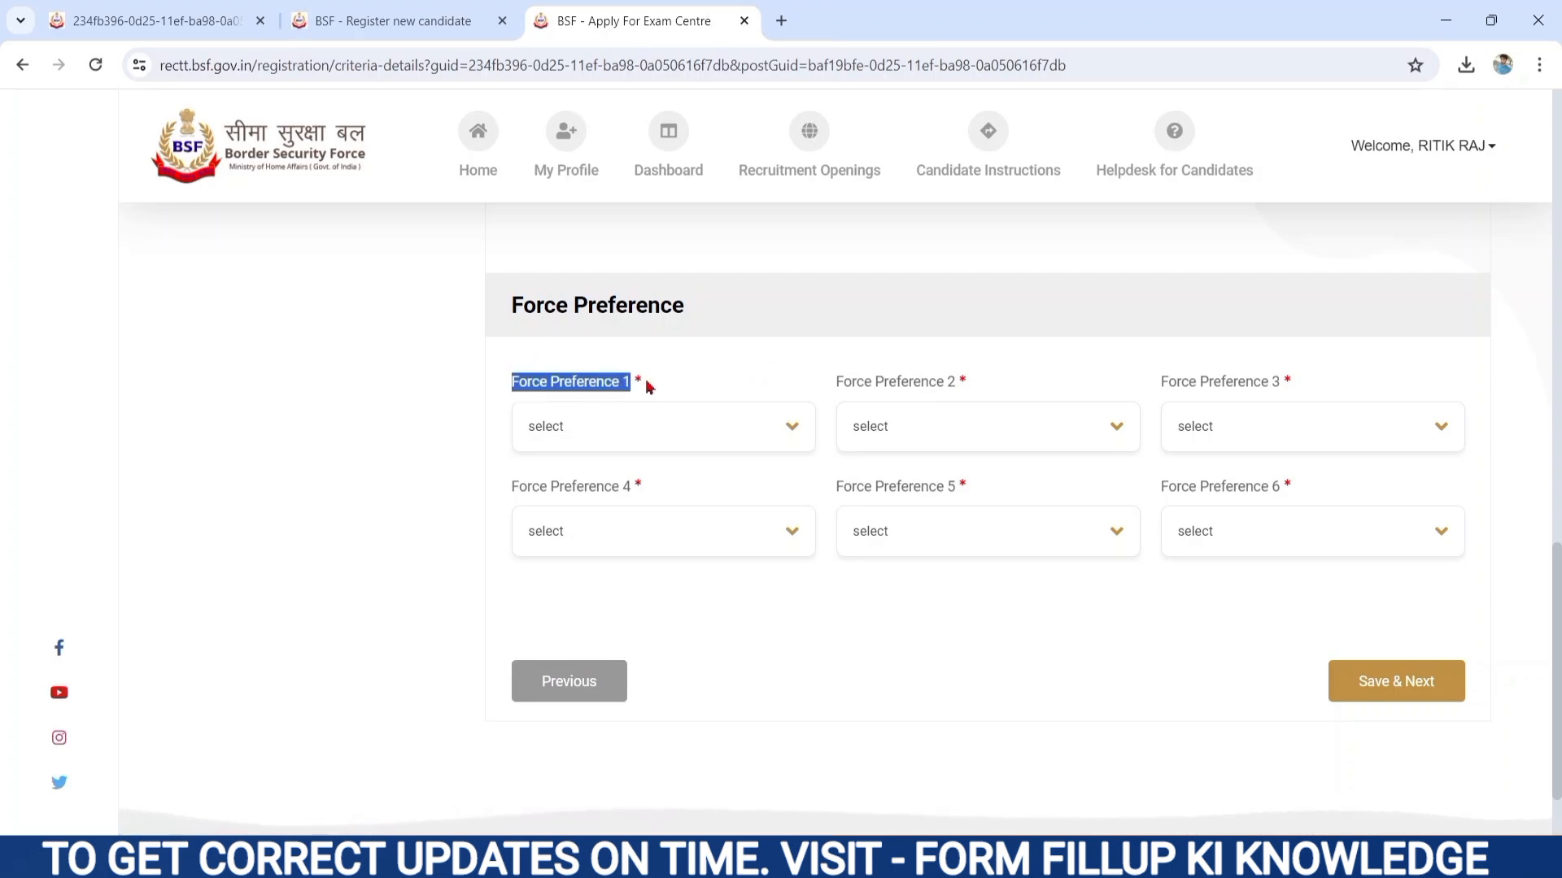
left_click(572, 426)
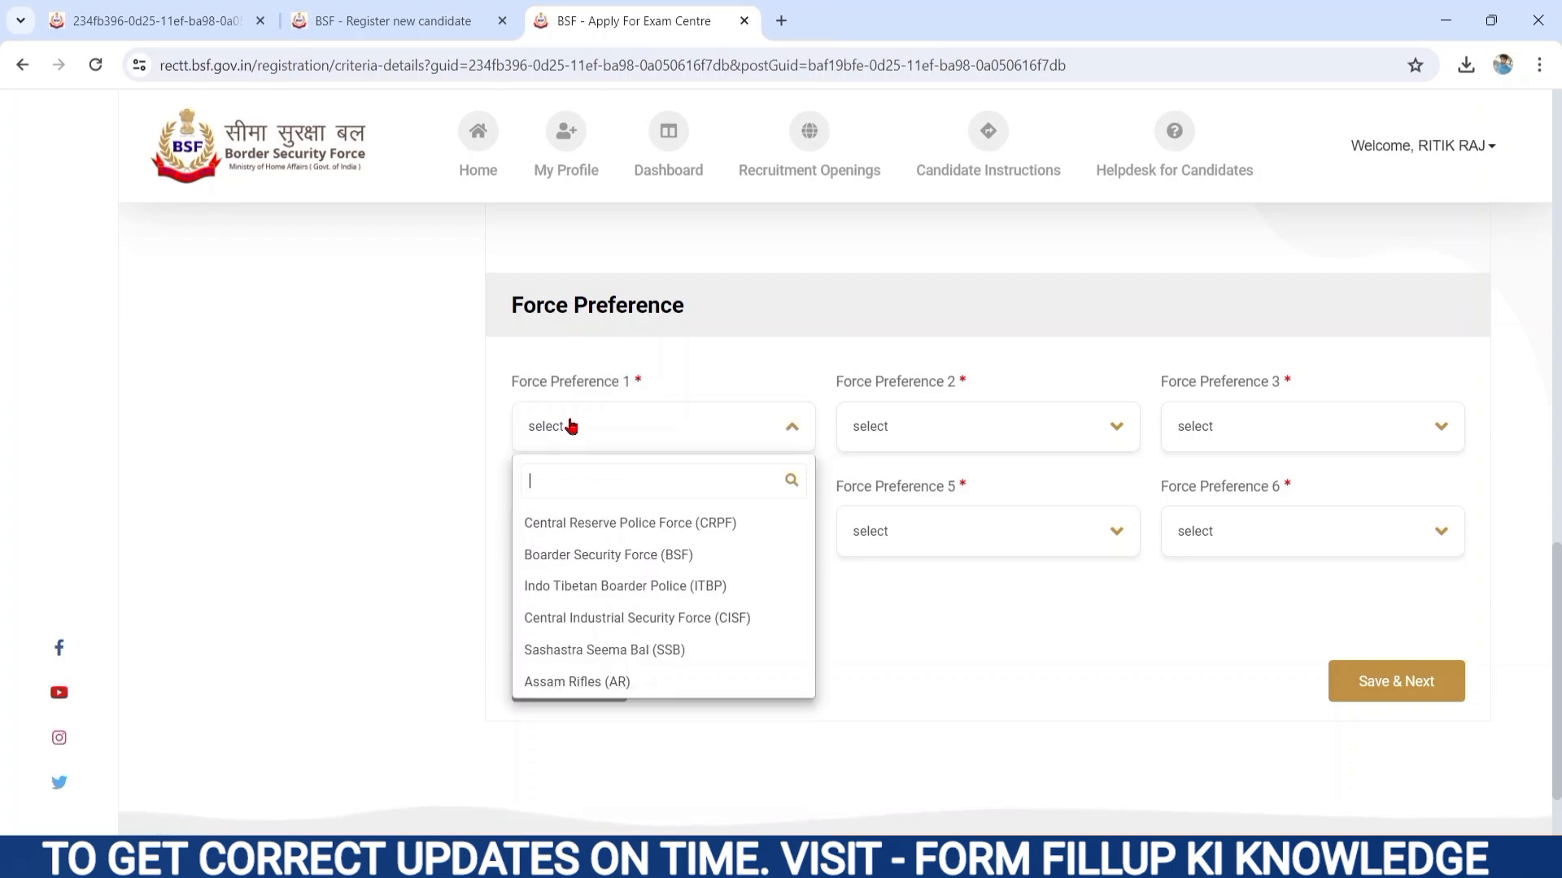
left_click(575, 619)
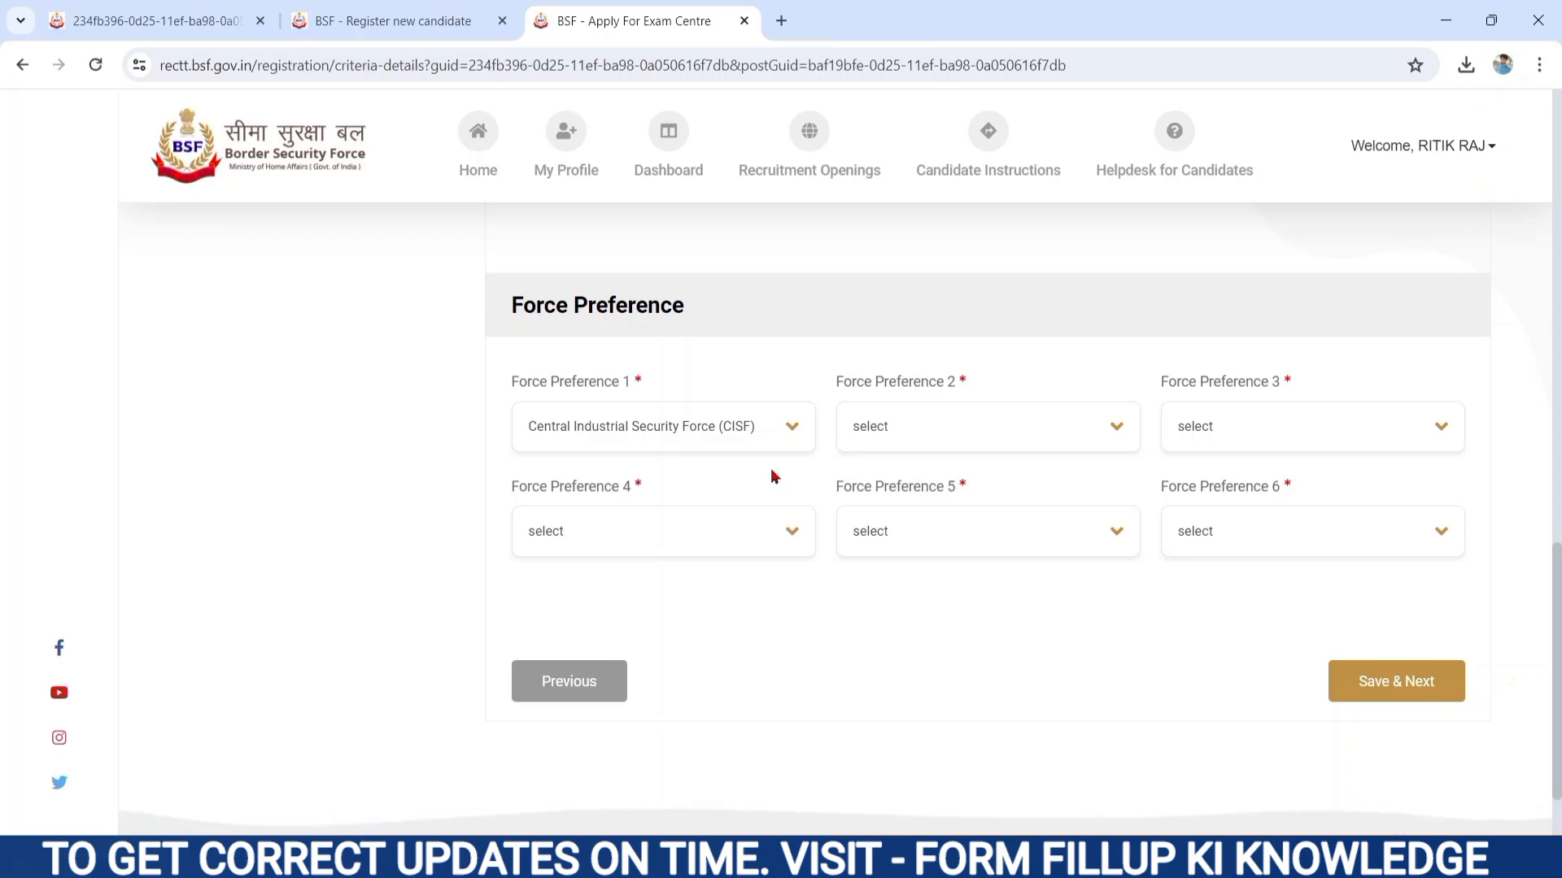
left_click(1010, 426)
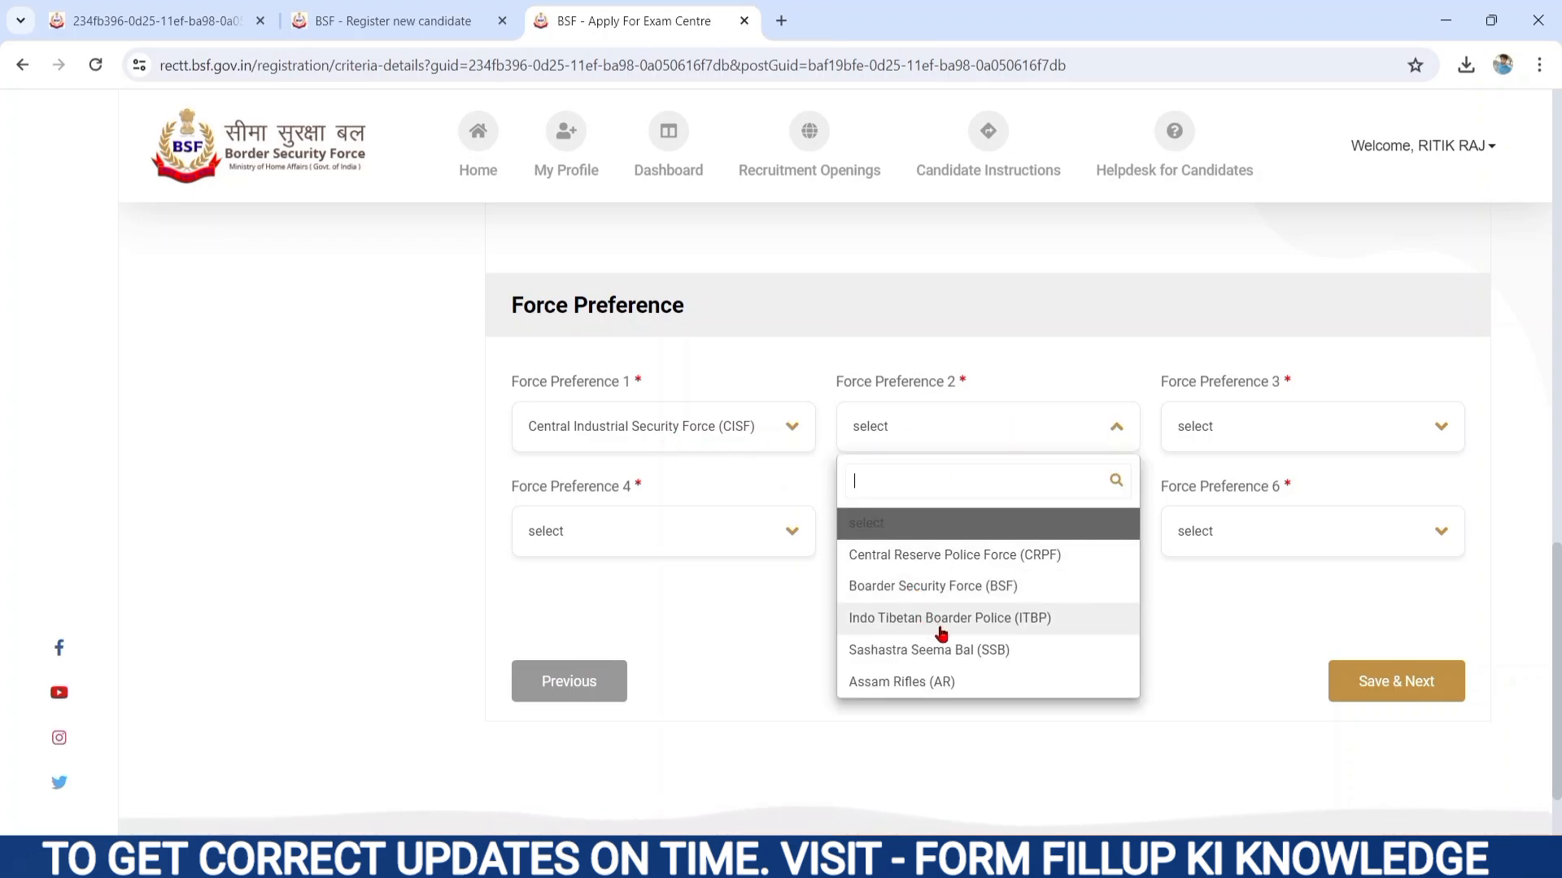
left_click(933, 587)
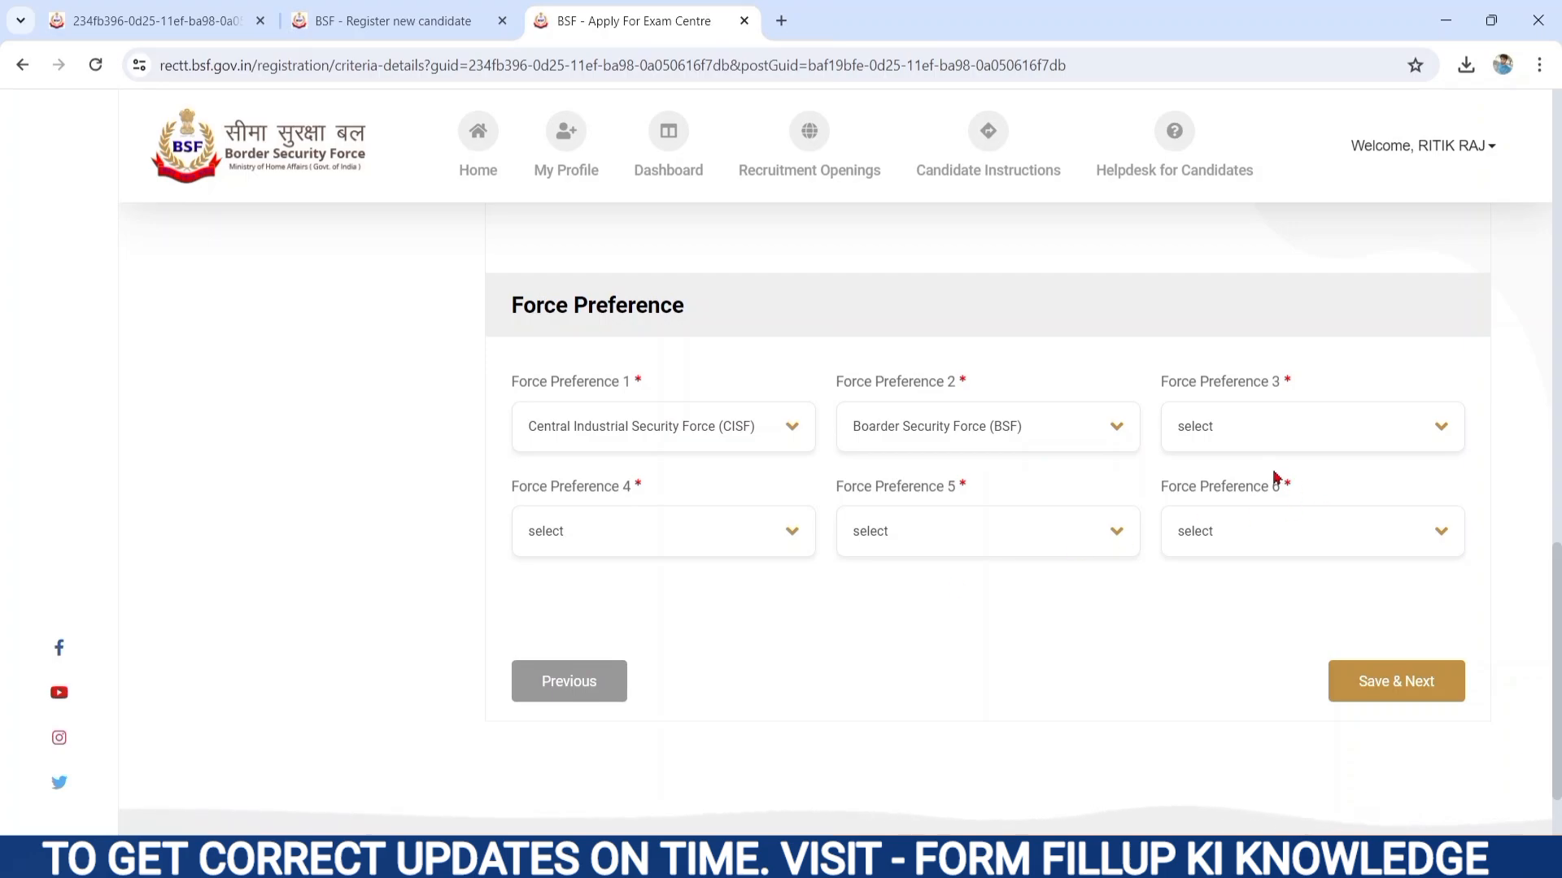
left_click(1244, 438)
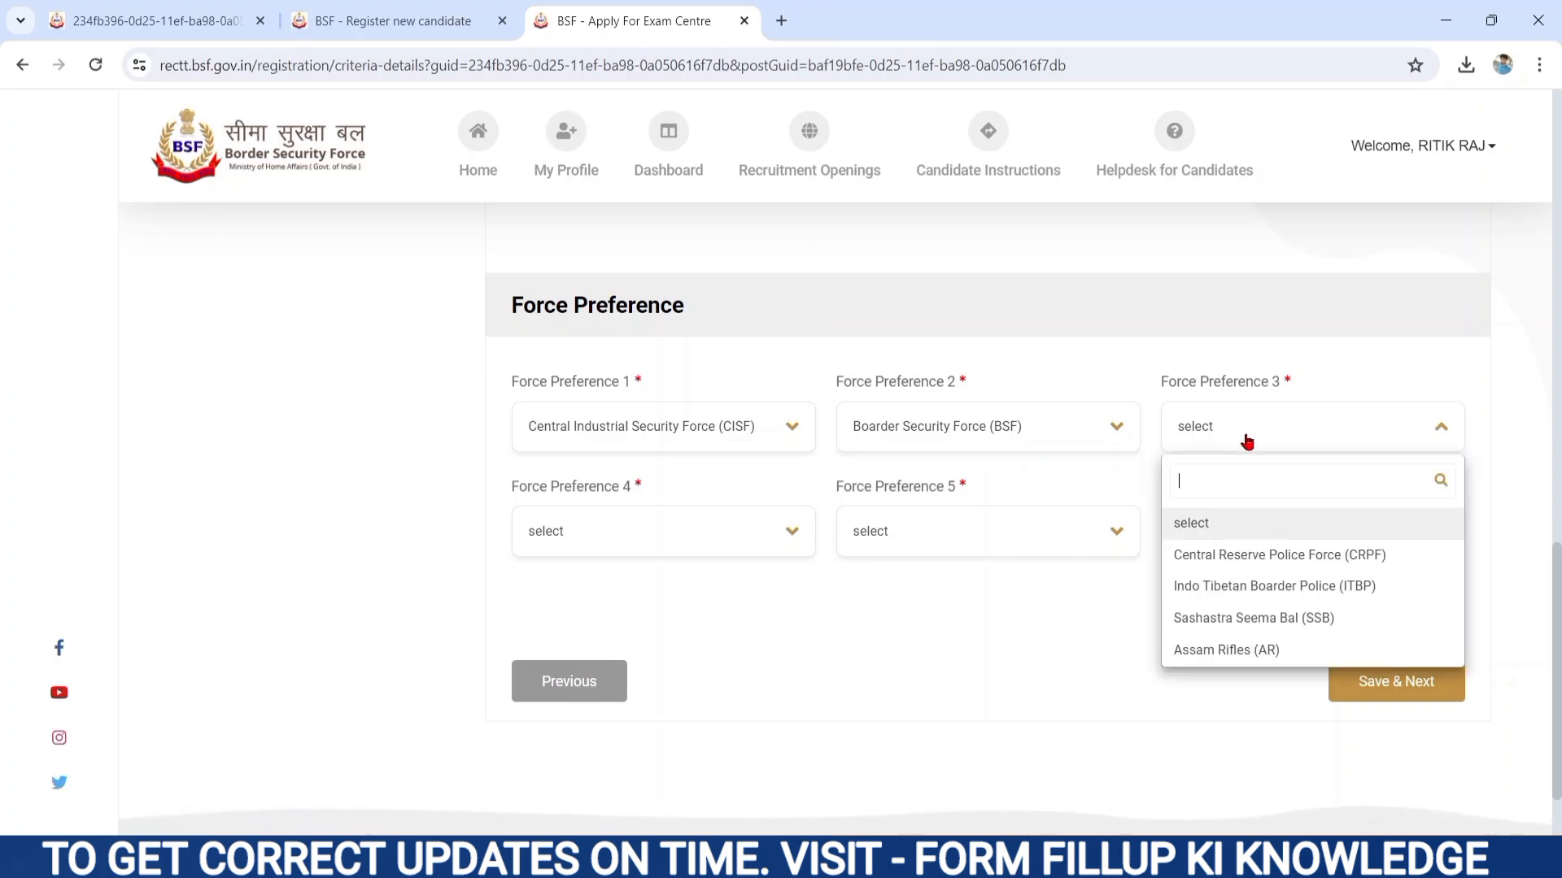
left_click(1279, 556)
Step: Set force preferences 4 to 6 to Indo Tibetan Boarder Police (ITBP), Assam Rifles (AR) and Sashastra Seema Bal (SSB), and save the criteria form
left_click(638, 528)
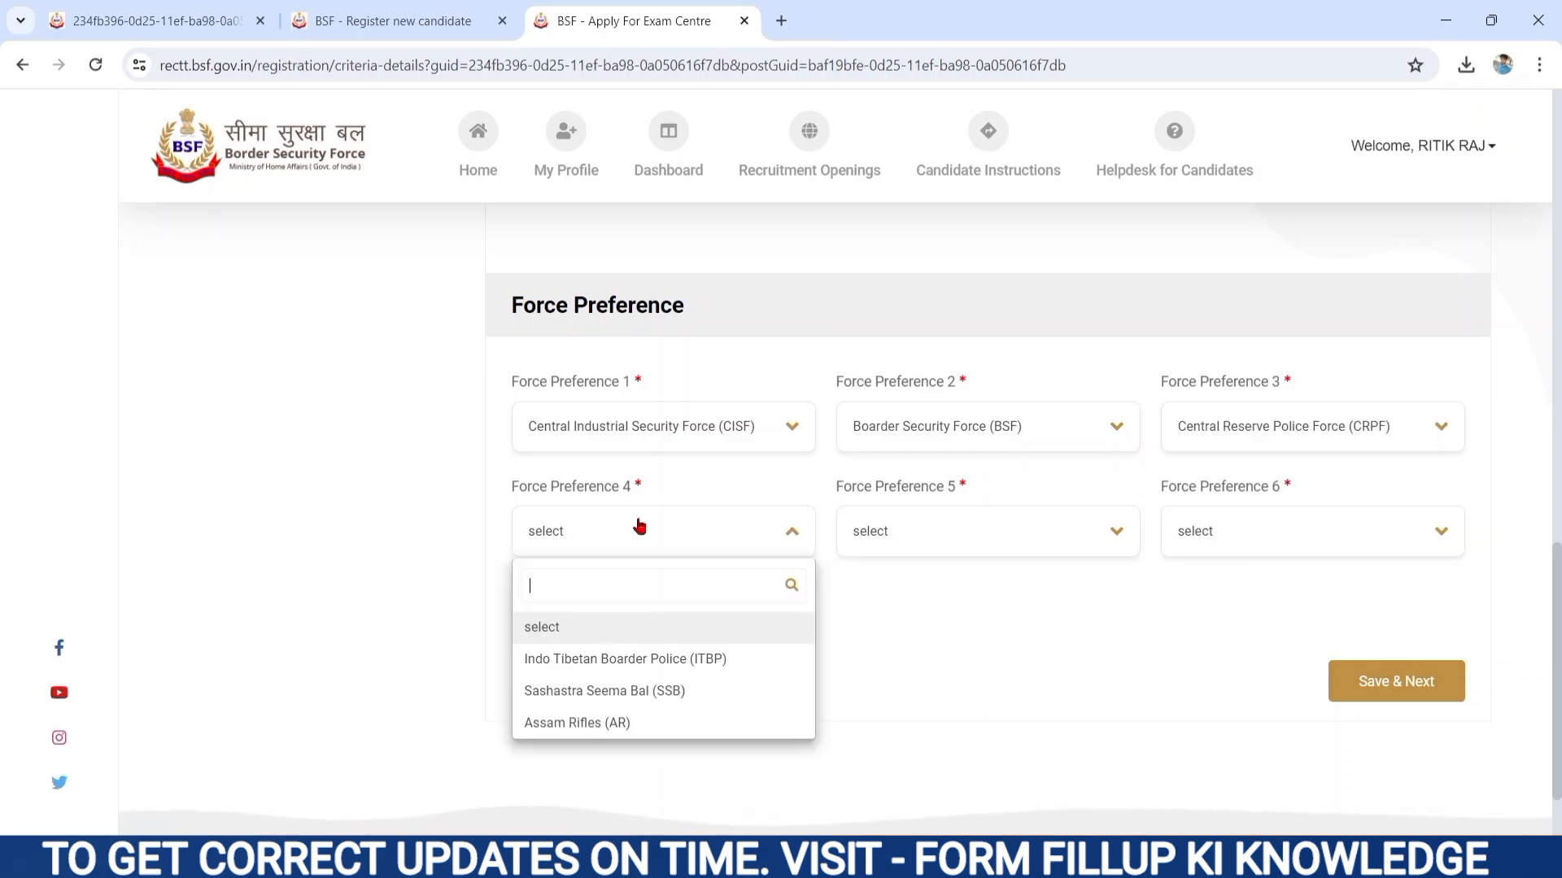
left_click(615, 662)
left_click(910, 560)
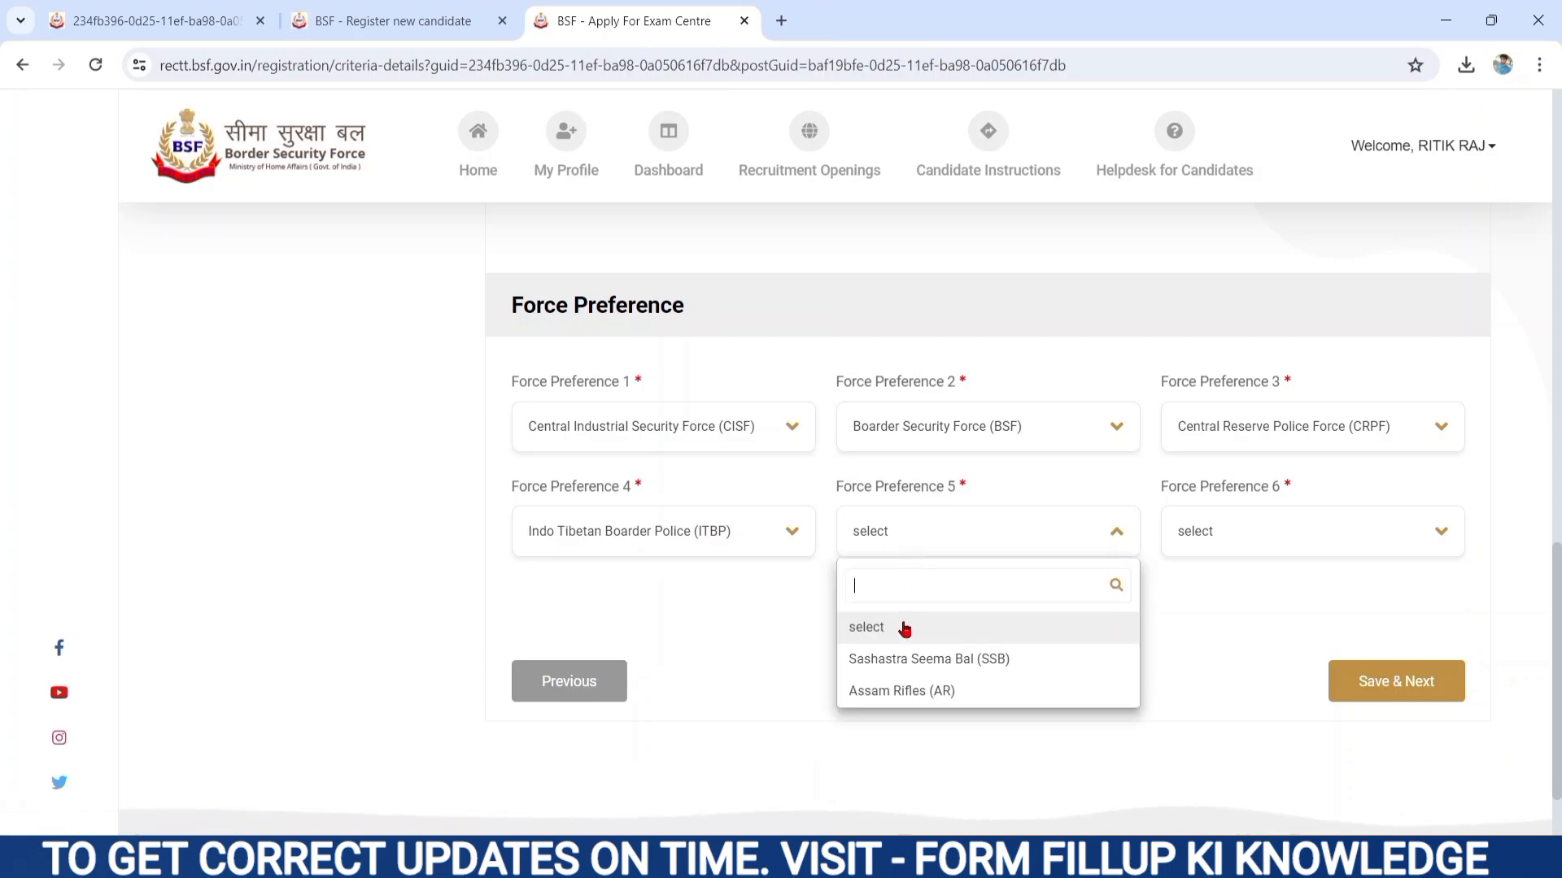
left_click(897, 694)
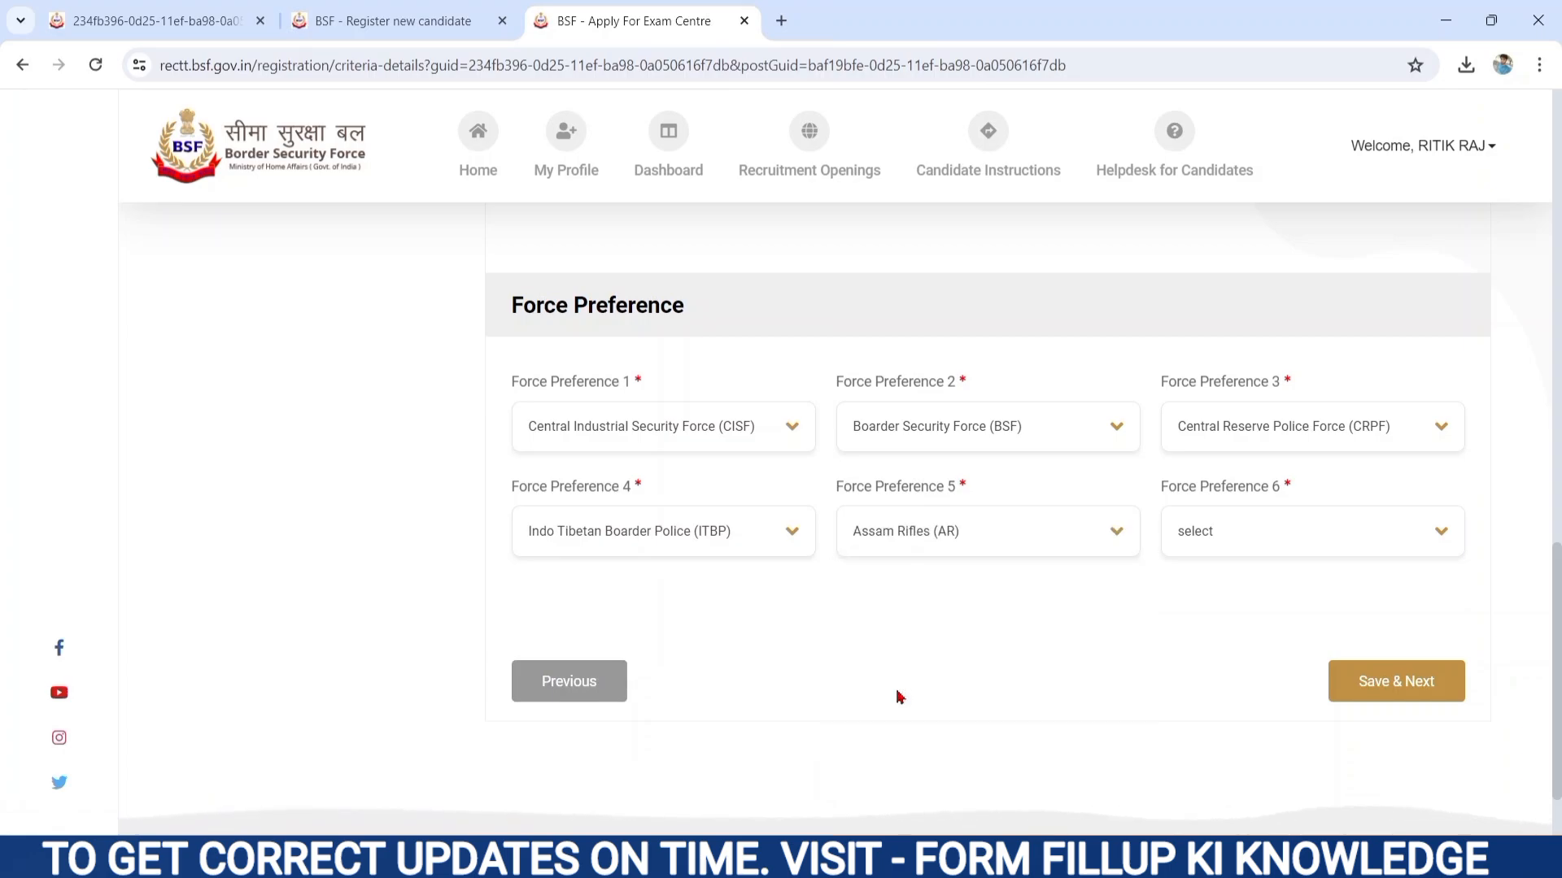
left_click(1195, 542)
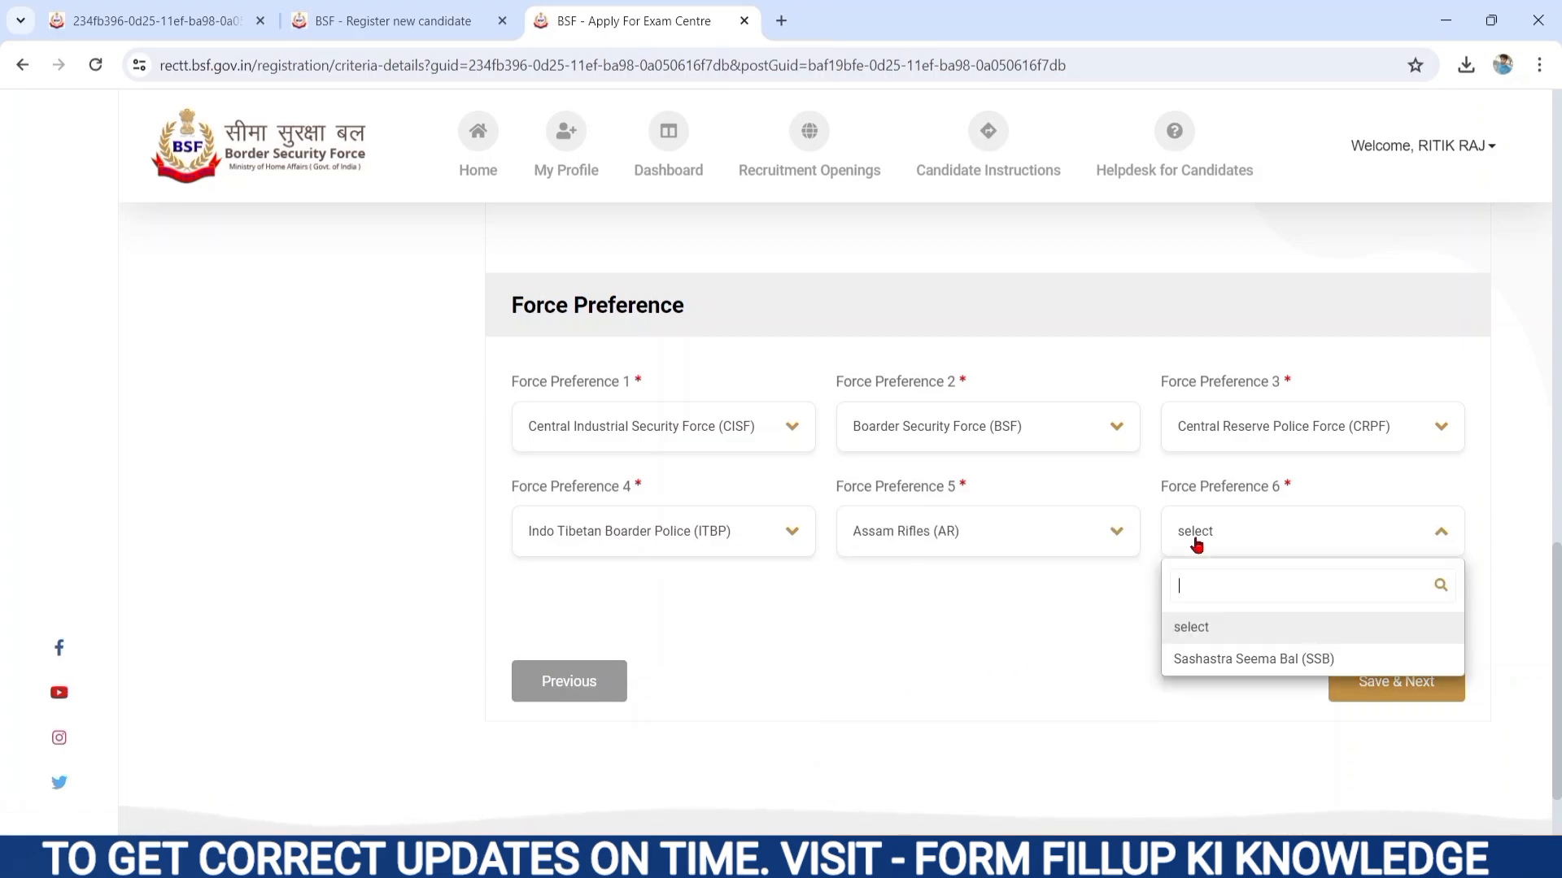
left_click(1187, 665)
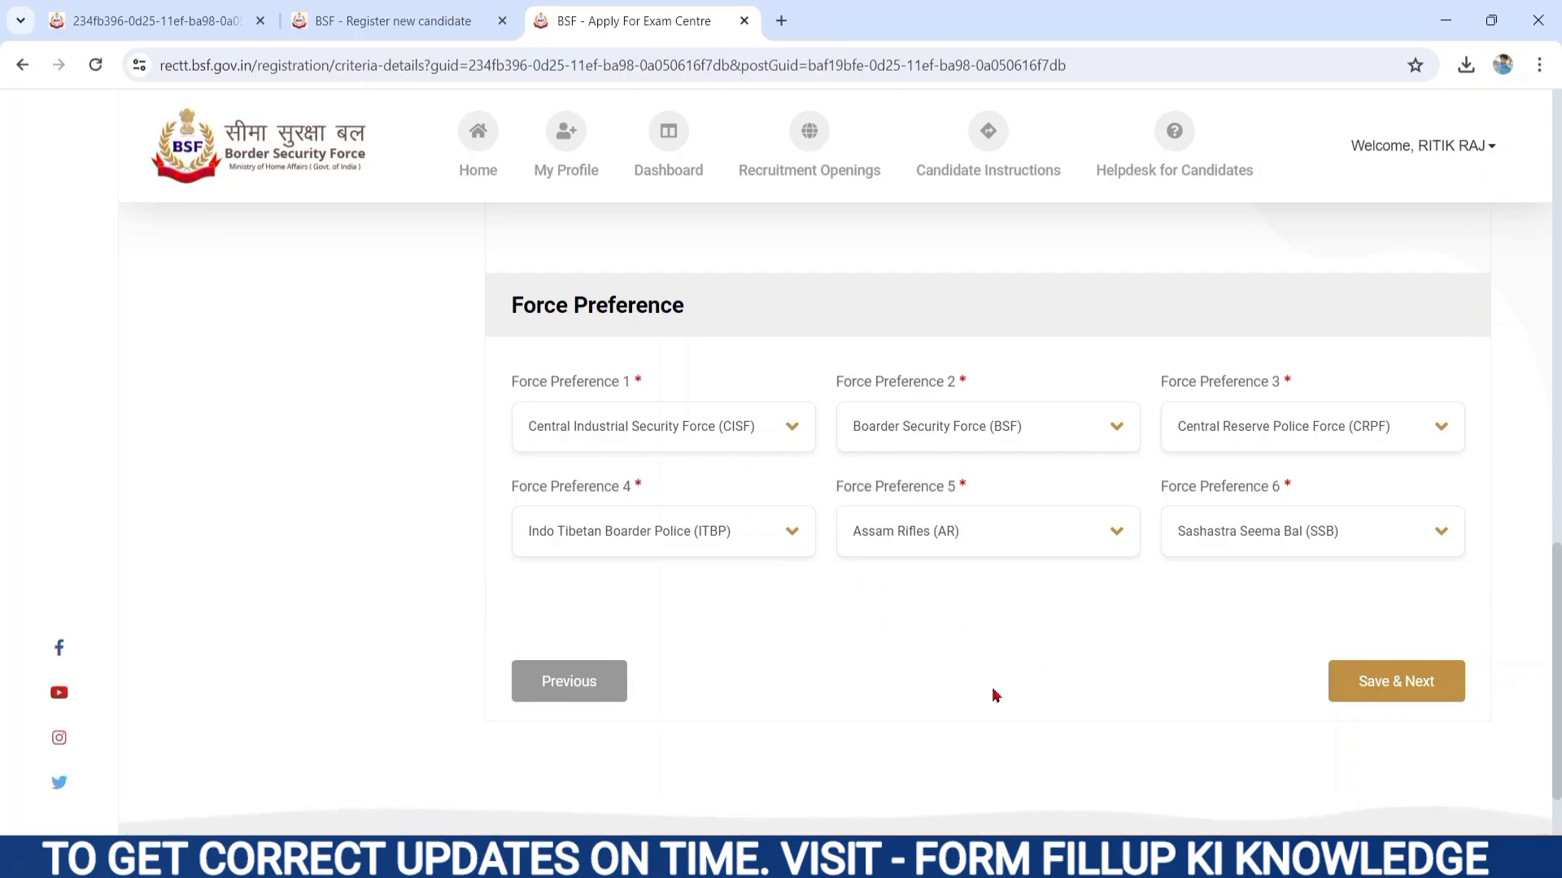
left_click(1360, 686)
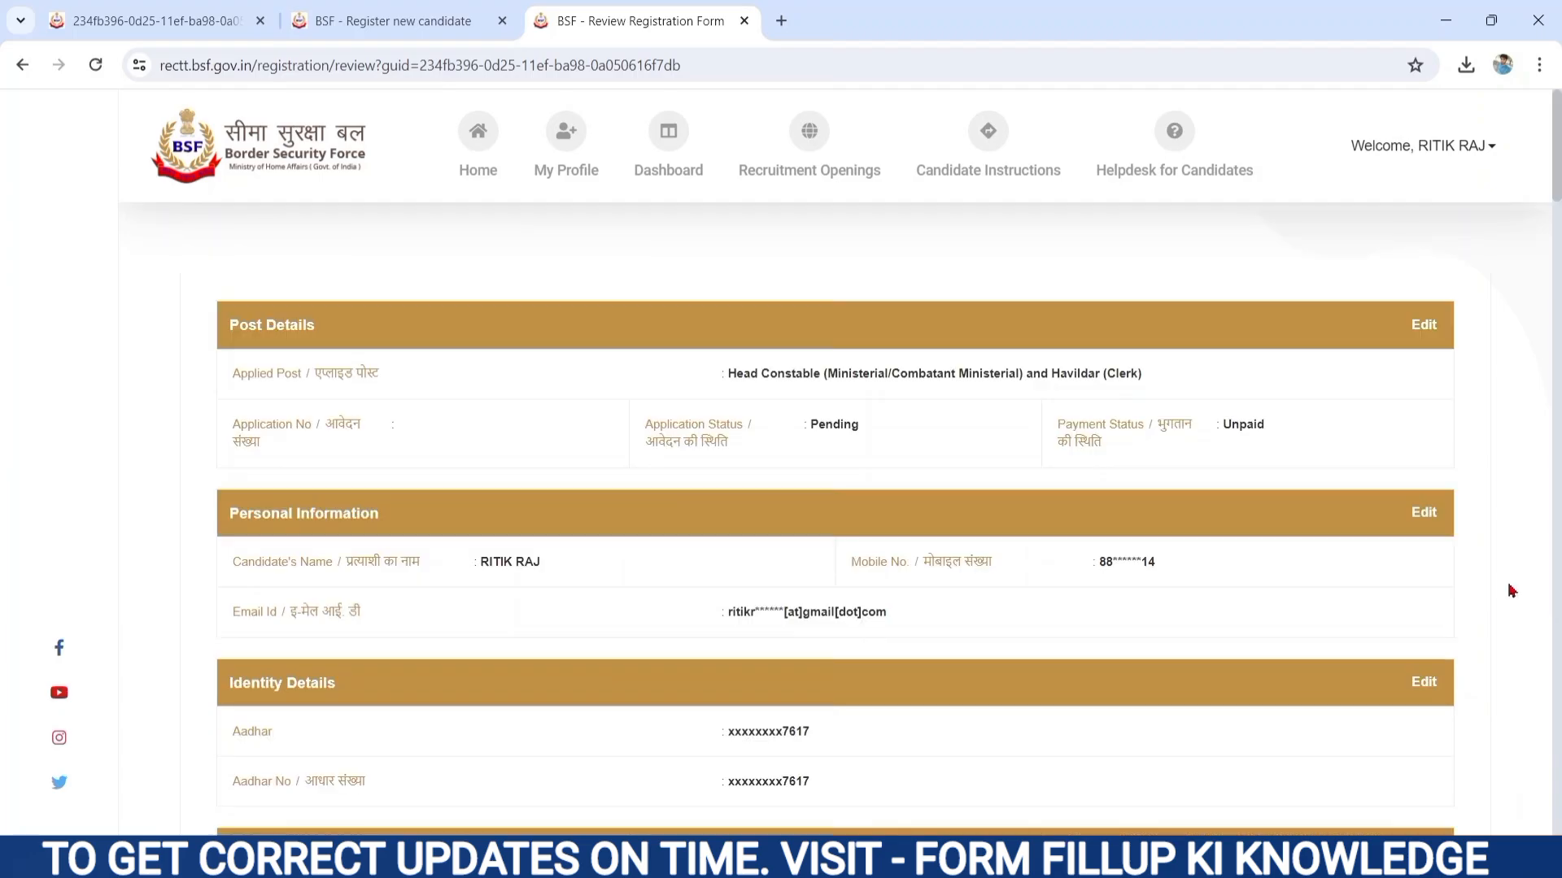
Step: Review the registration details, fill in the Place field, and set the centre preference to Bihar-West Champaram
scroll(1511, 591, "down", 3)
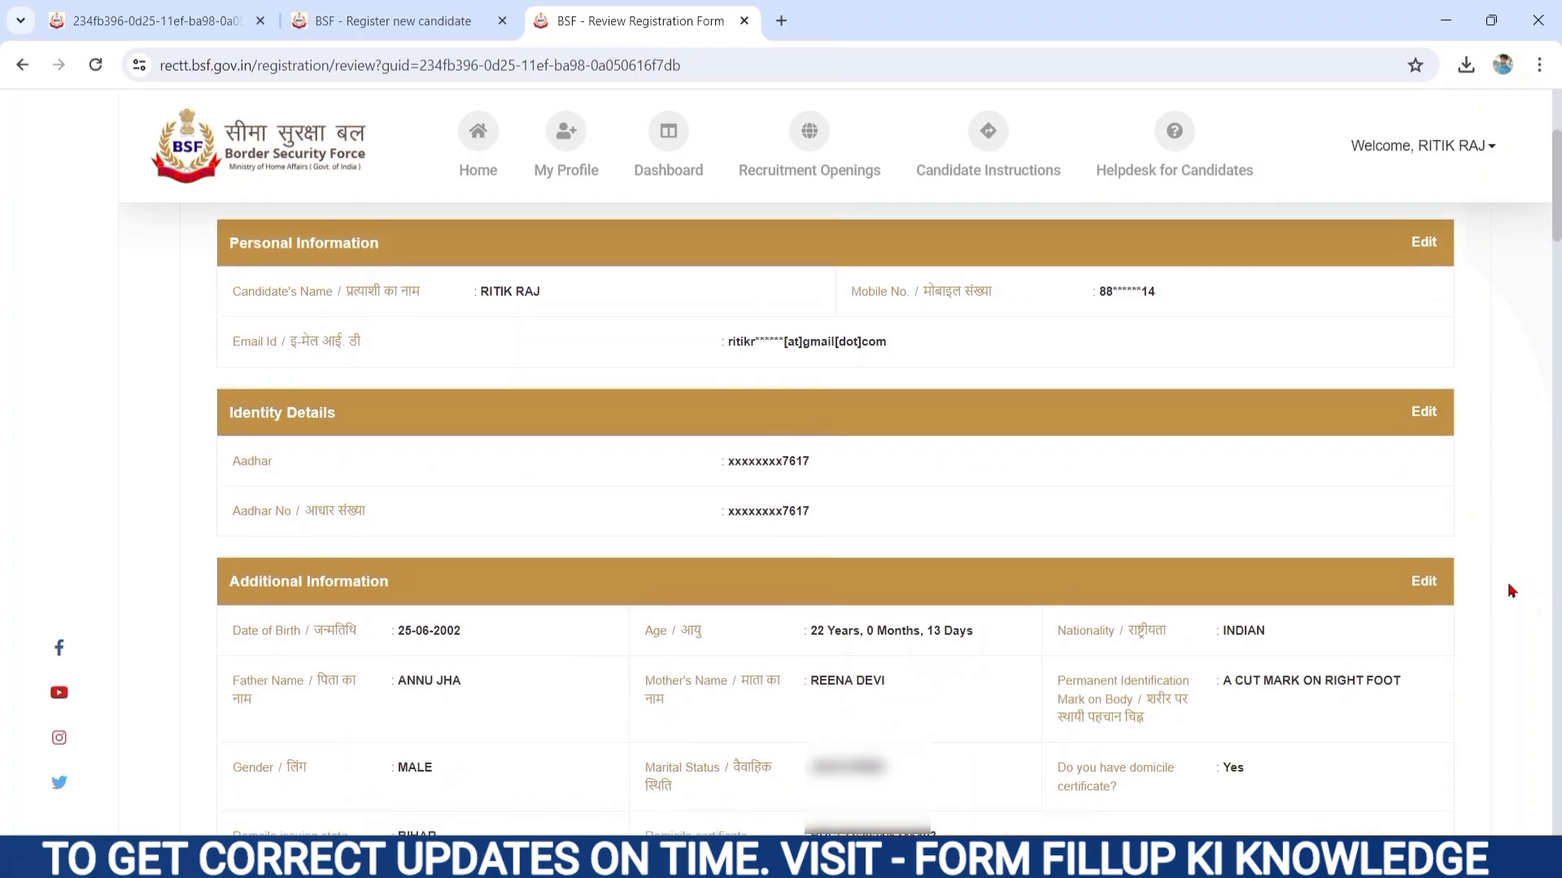
scroll(1510, 591, "down", 2)
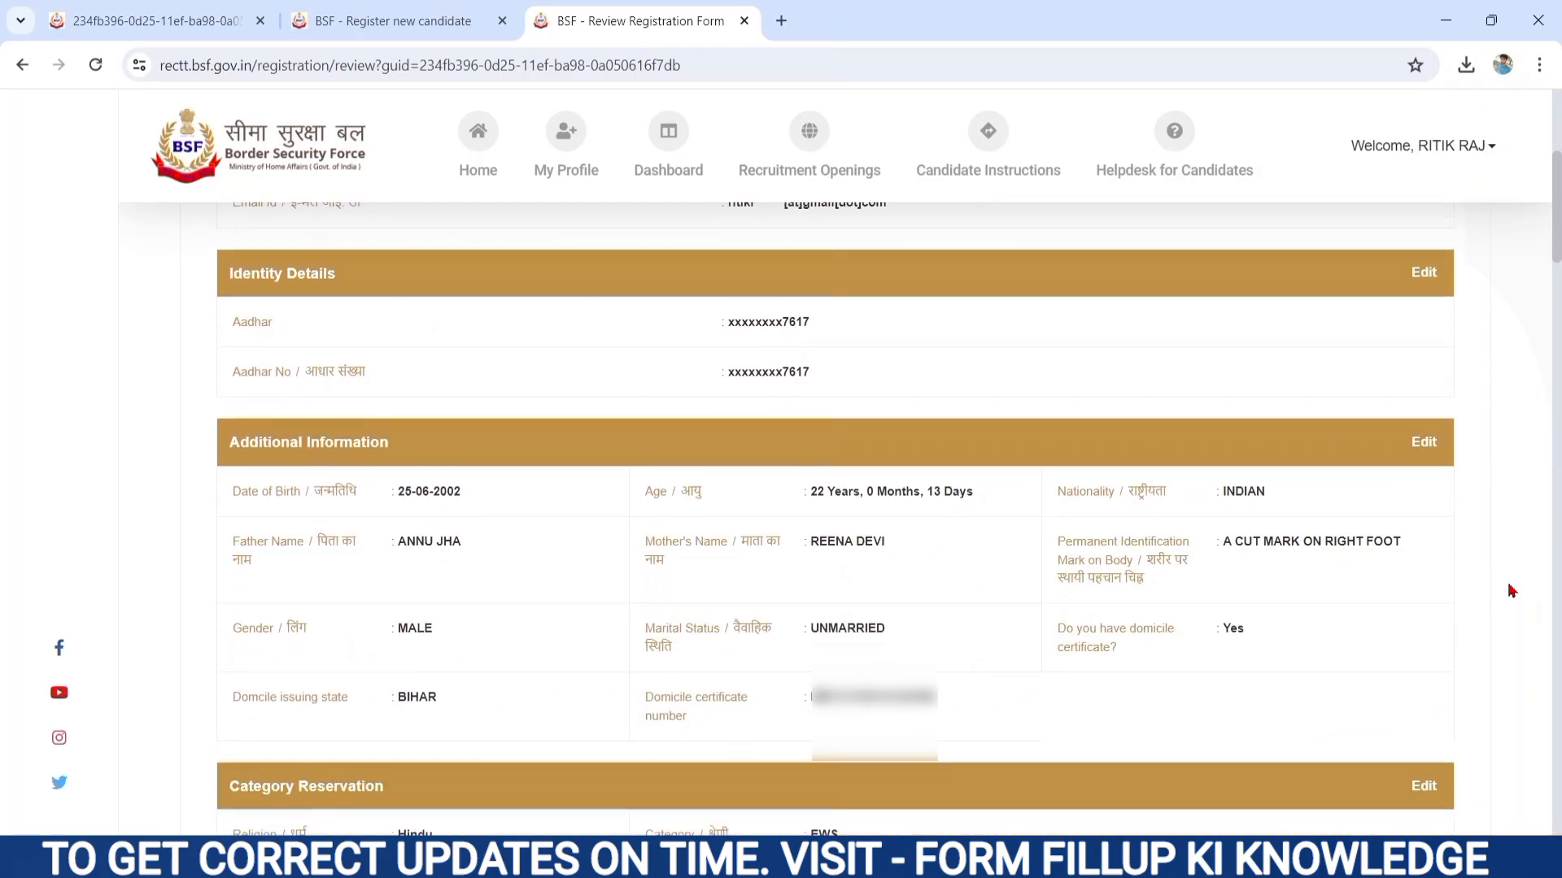
scroll(1511, 592, "down", 15)
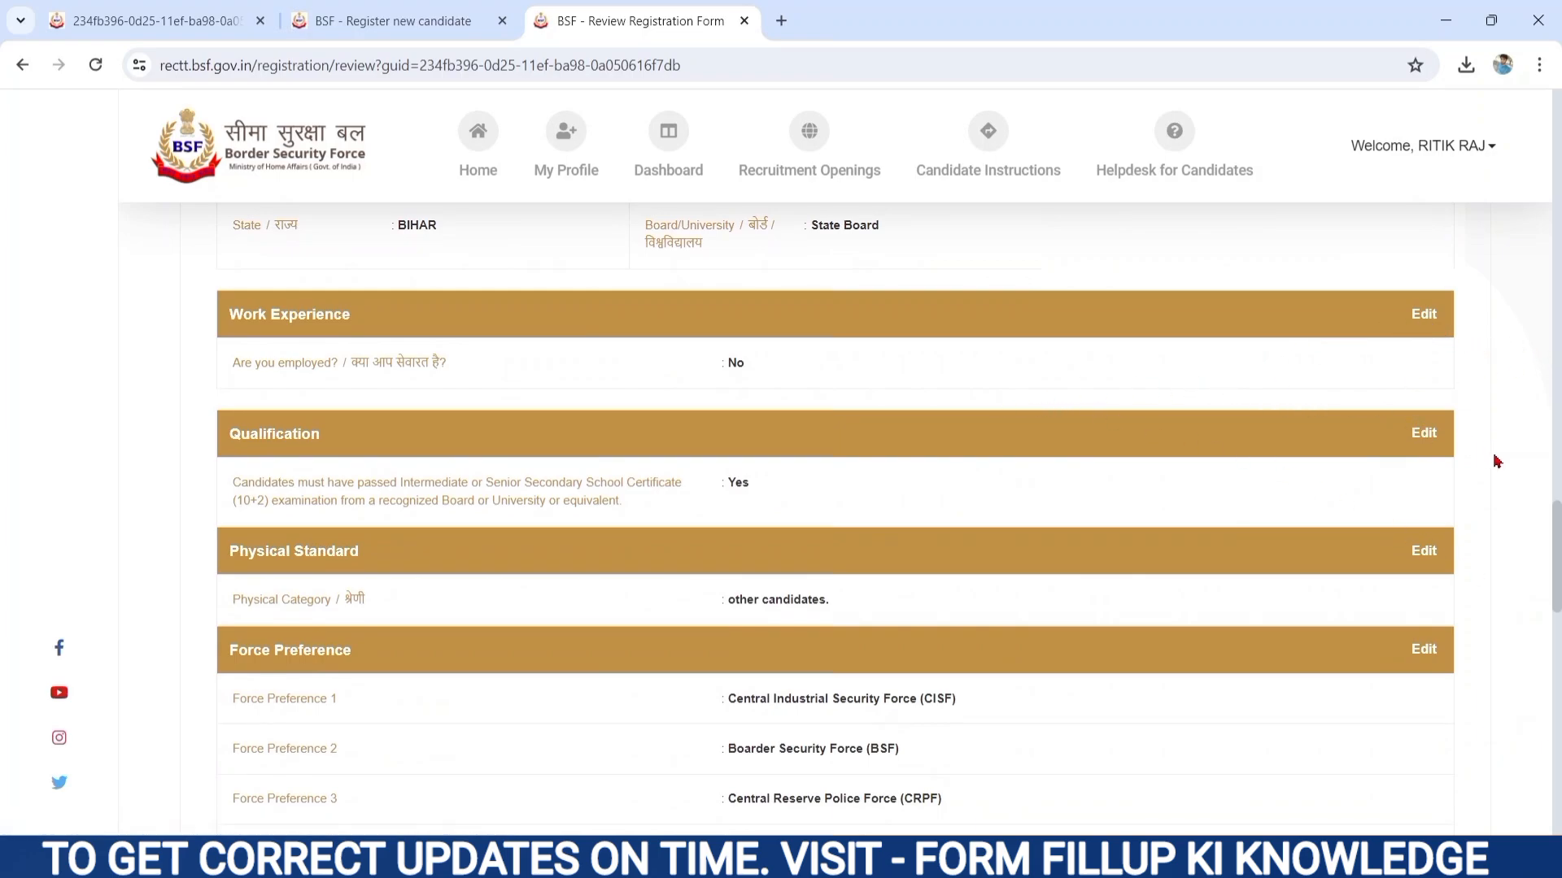
scroll(1506, 539, "down", 9)
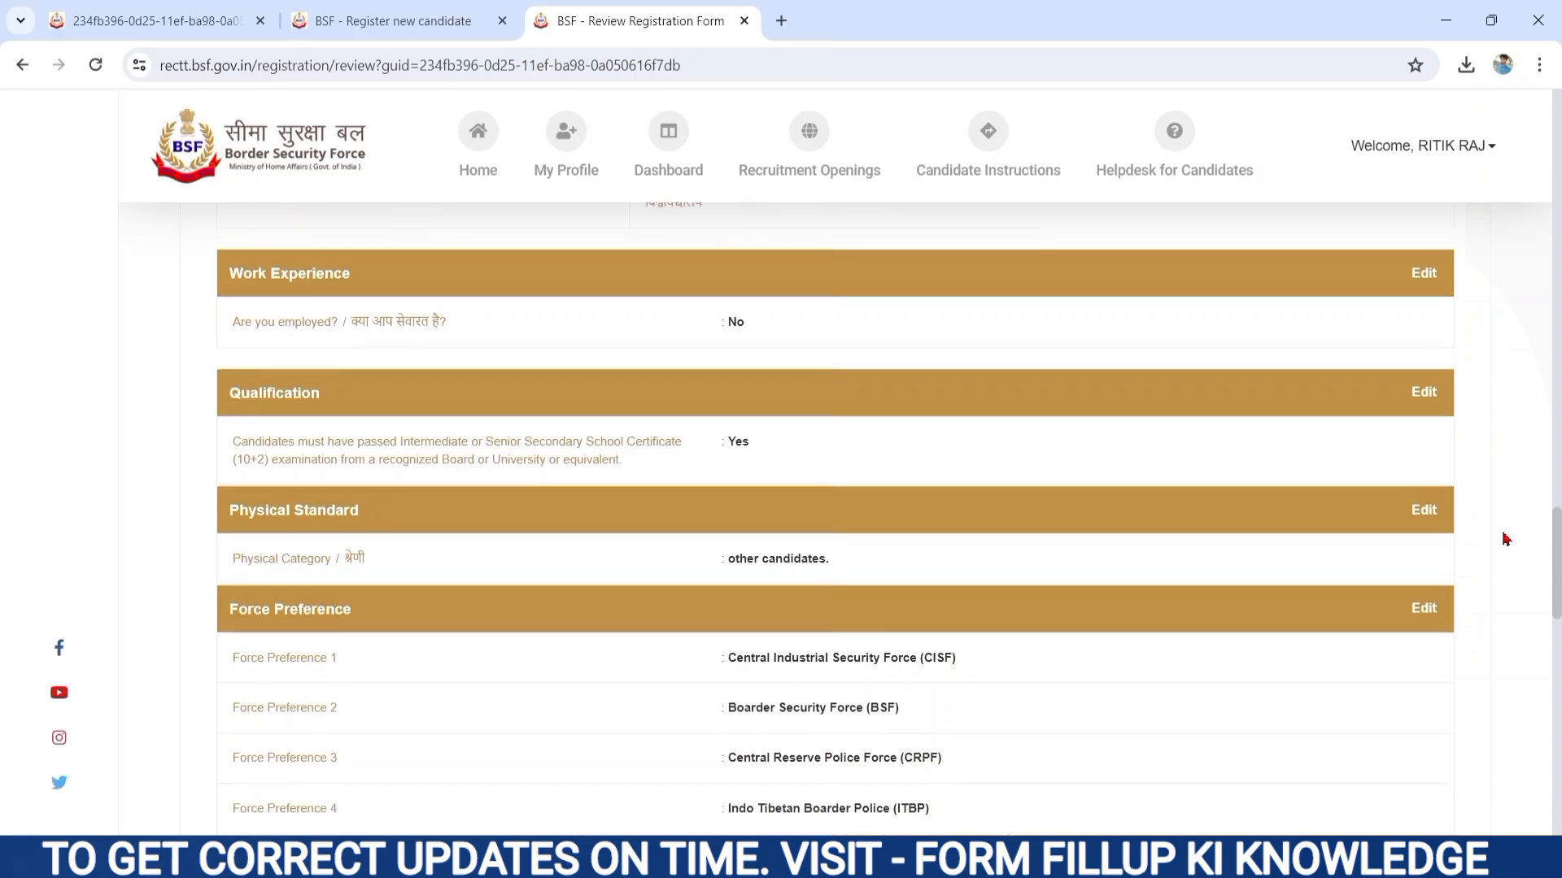
scroll(1505, 540, "down", 6)
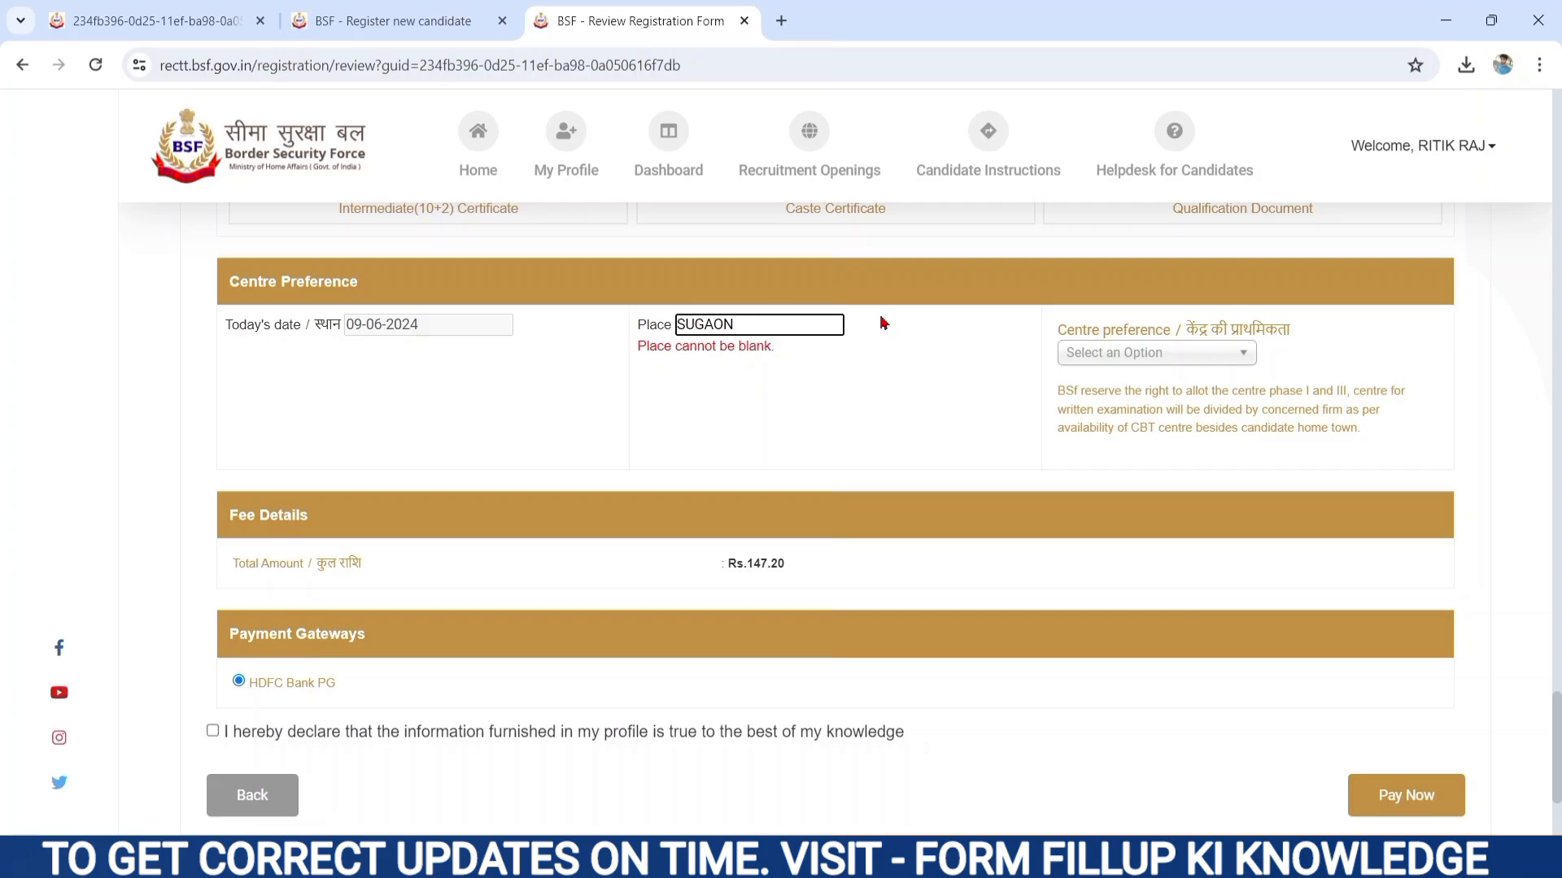
left_click_drag(1058, 334, 1253, 334)
left_click(1200, 358)
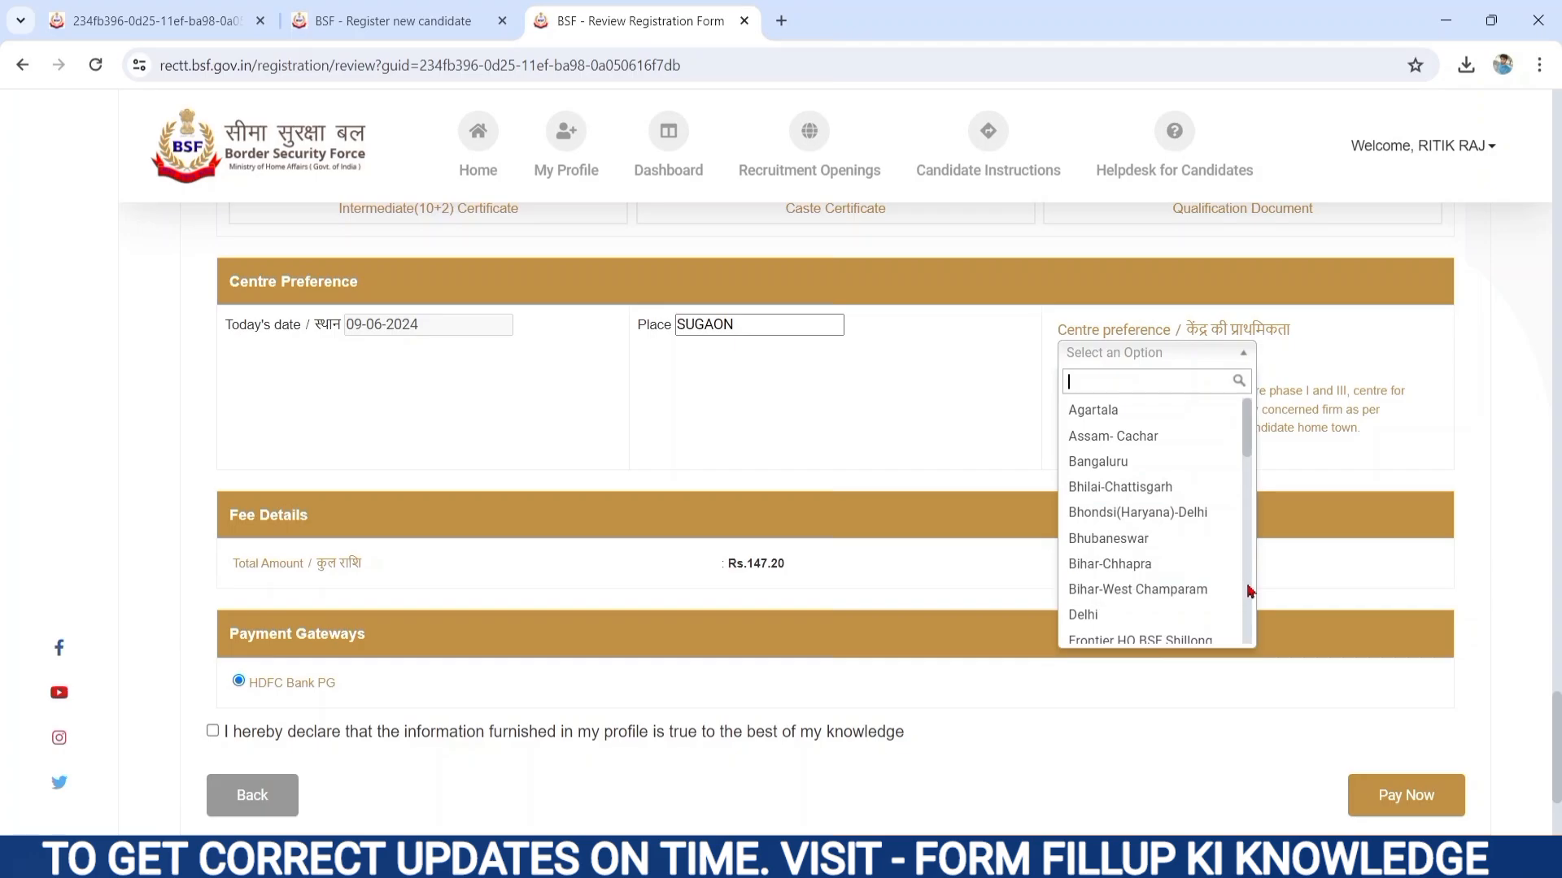
left_click(1148, 590)
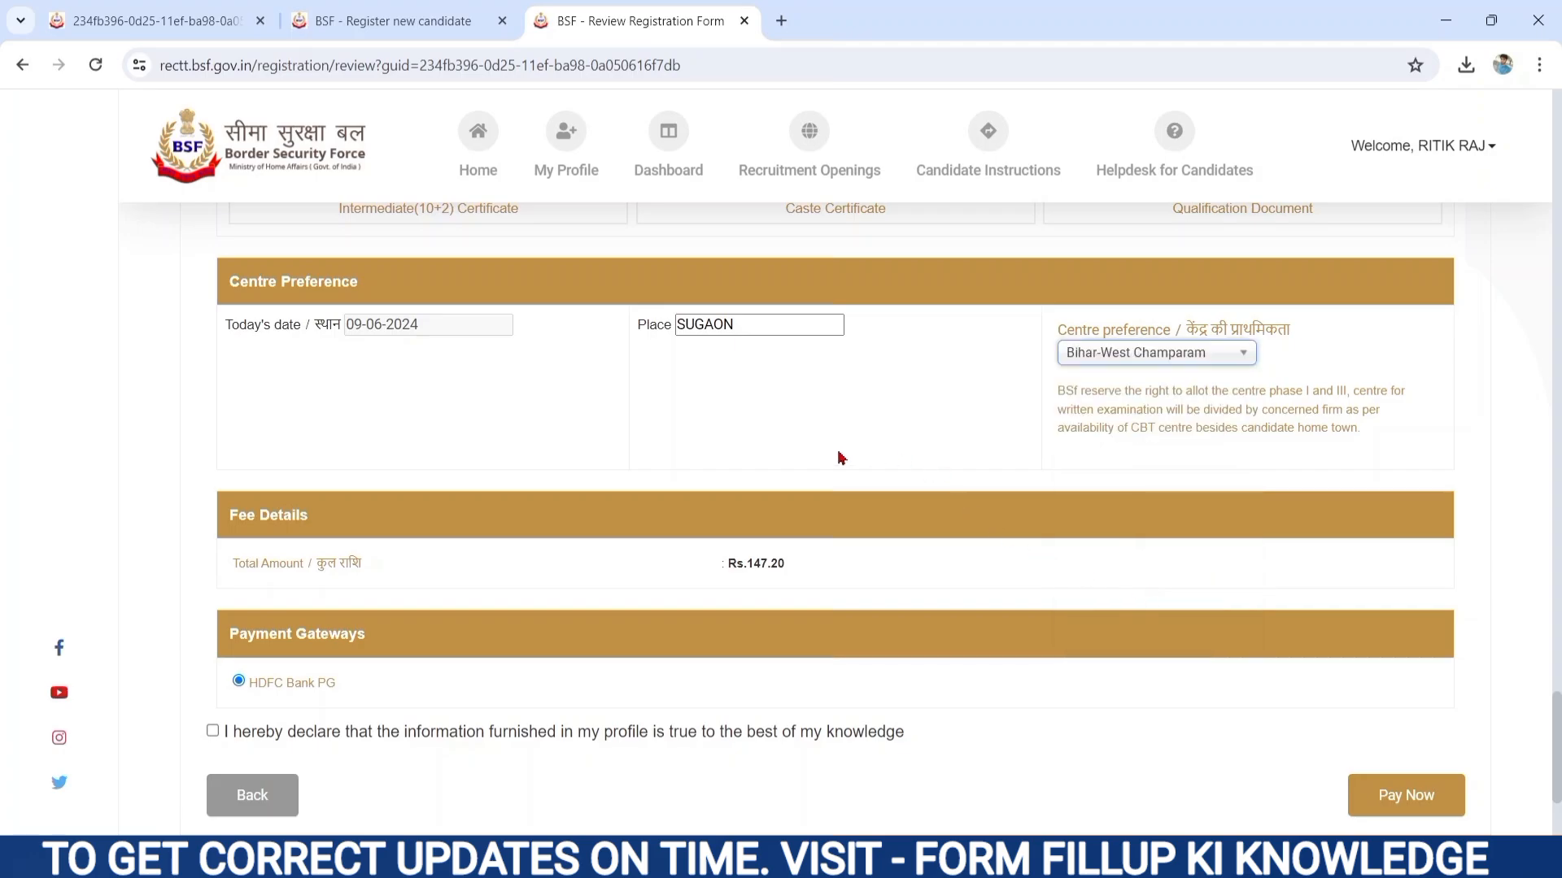
Step: Tick the declaration that the profile information is true, and agree to the full declaration to proceed to payment
scroll(1022, 684, "down", 3)
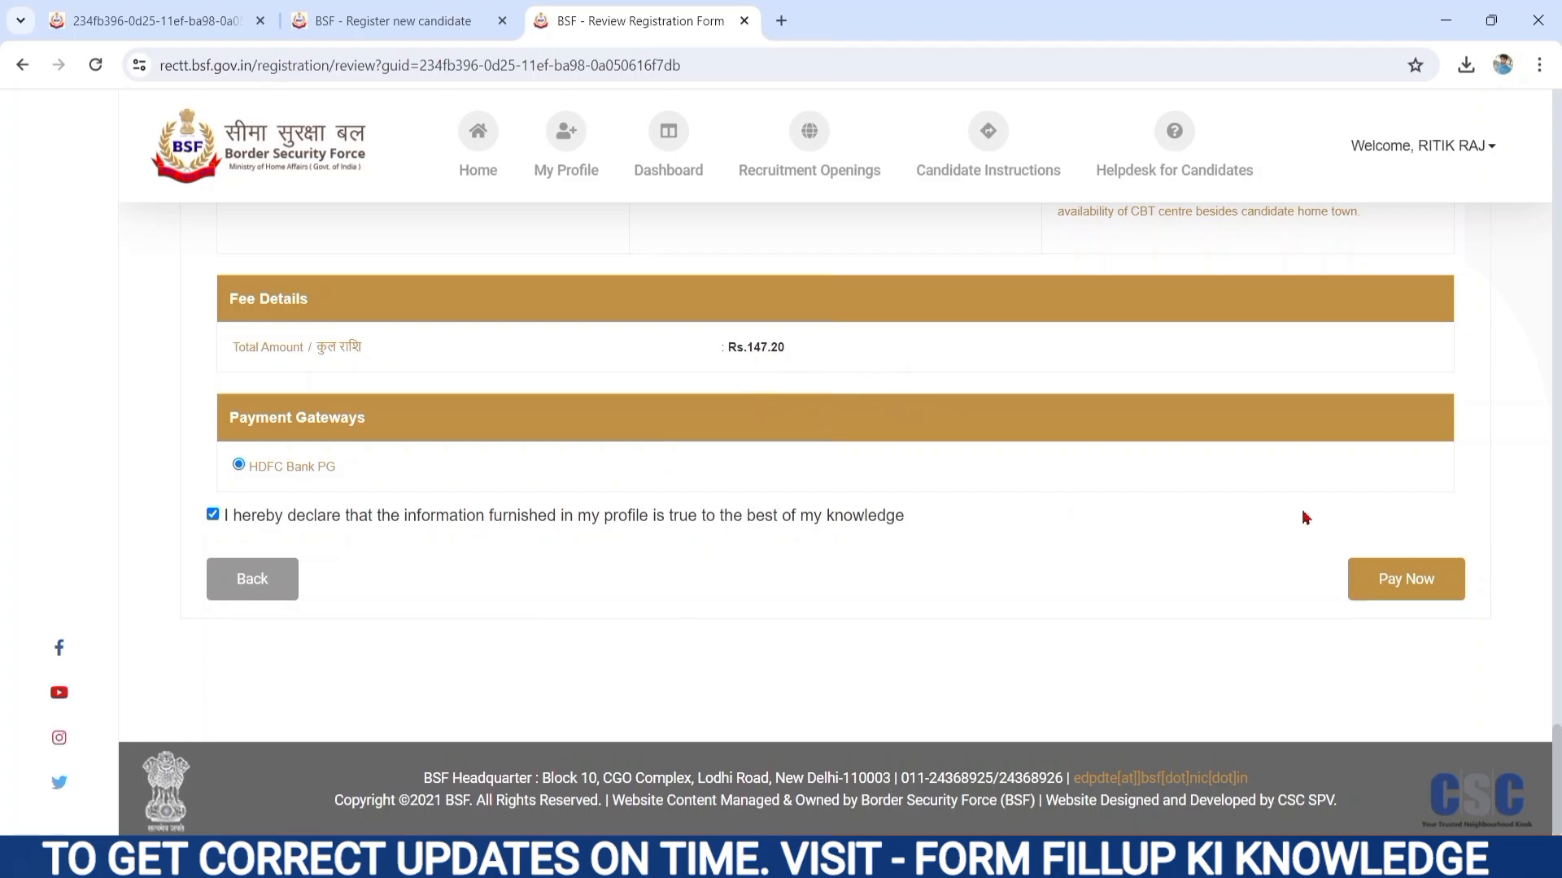
left_click(1396, 582)
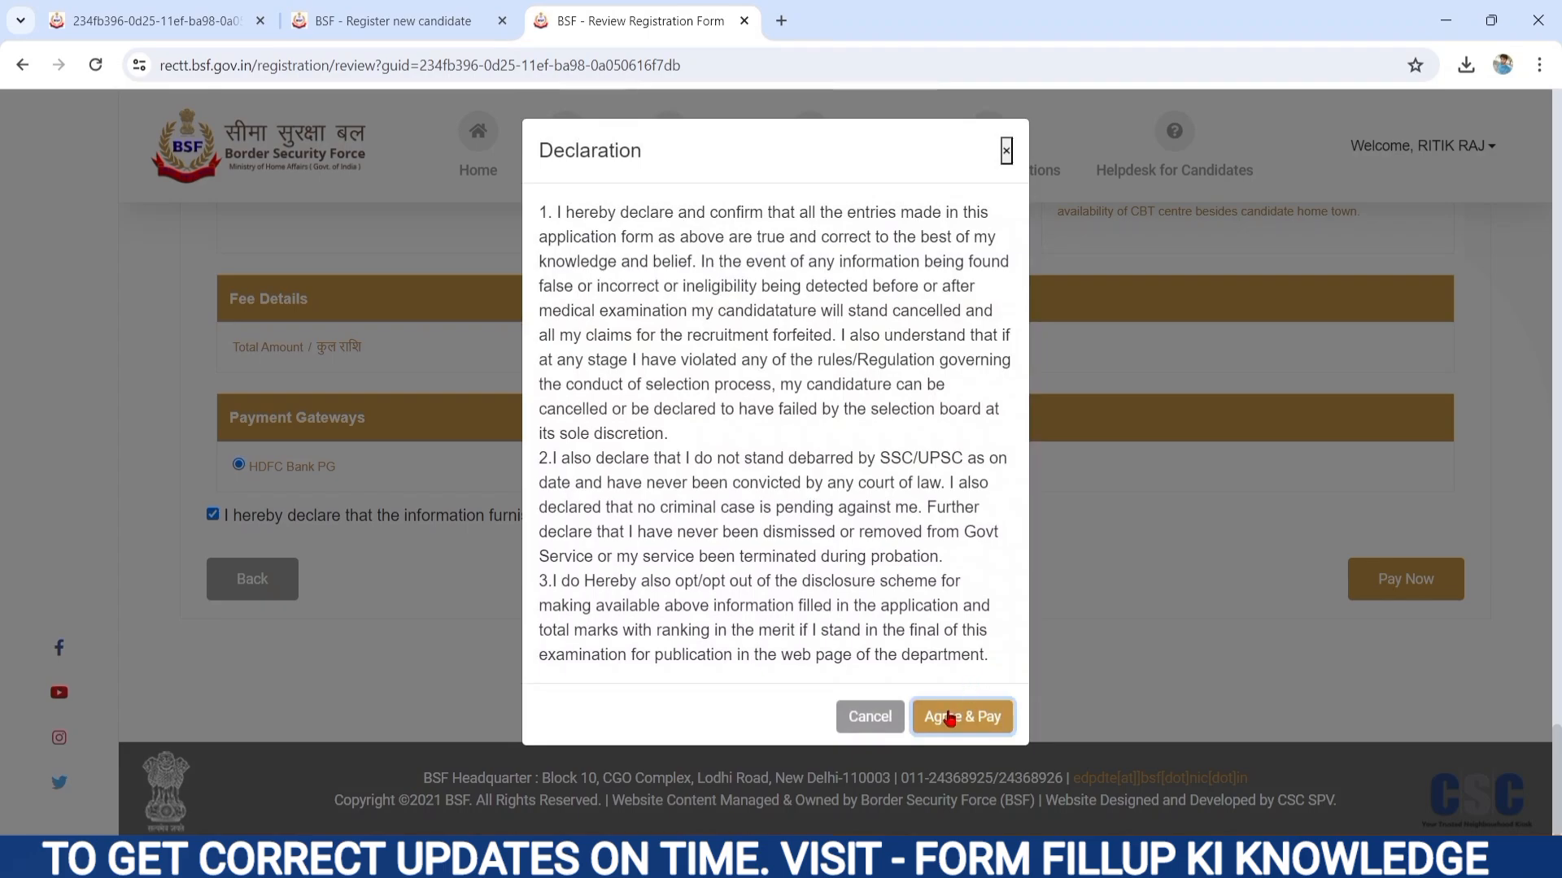
left_click(949, 718)
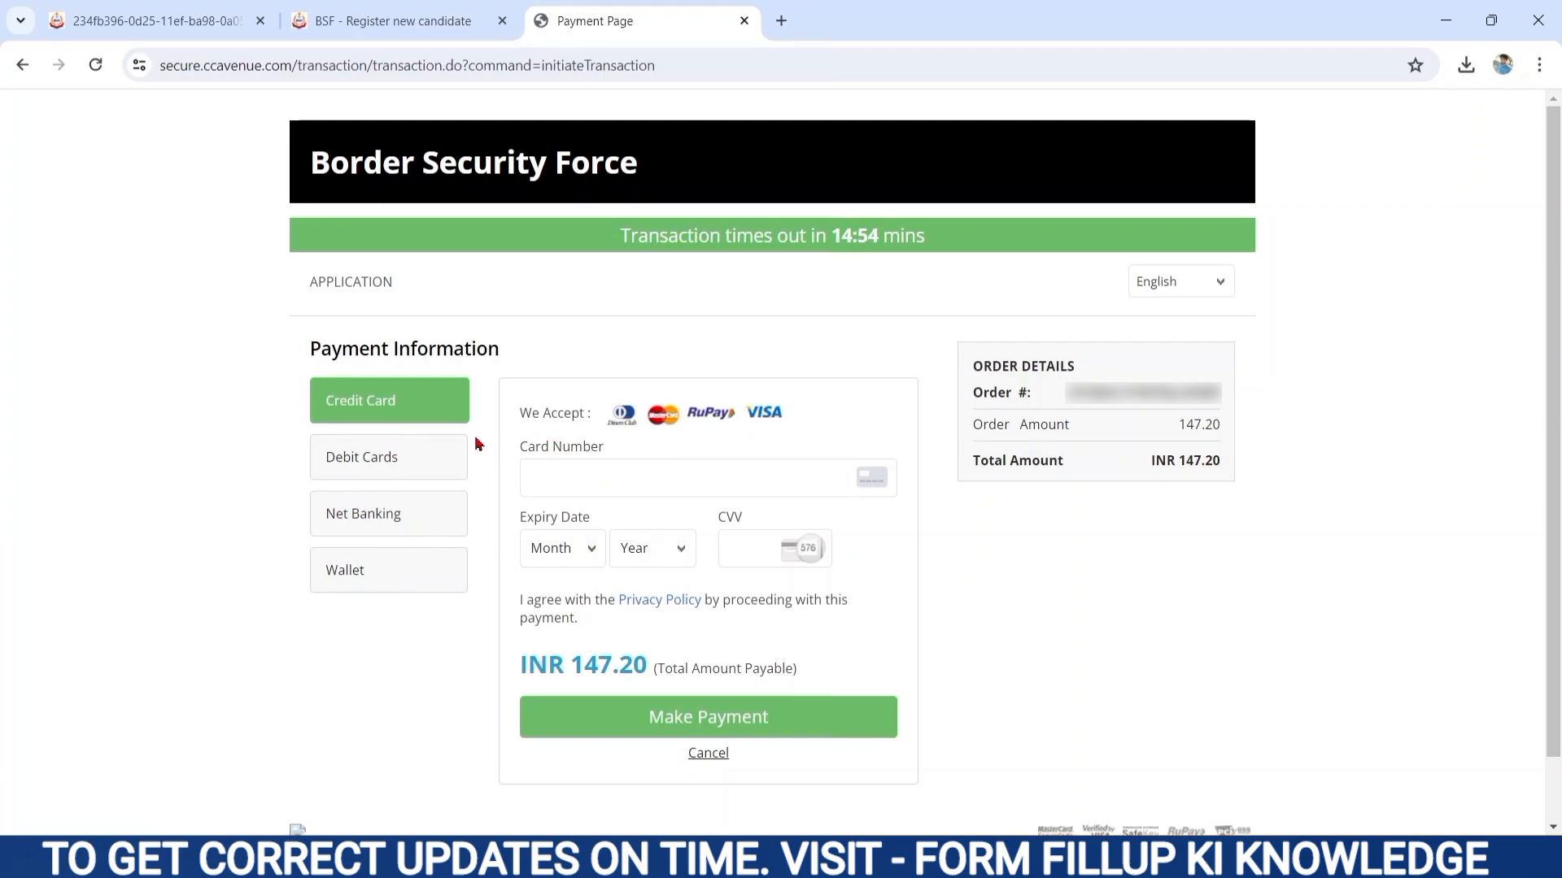
Step: Choose debit card as the payment method and examine the card number, expiry date and CVV fields
left_click(344, 457)
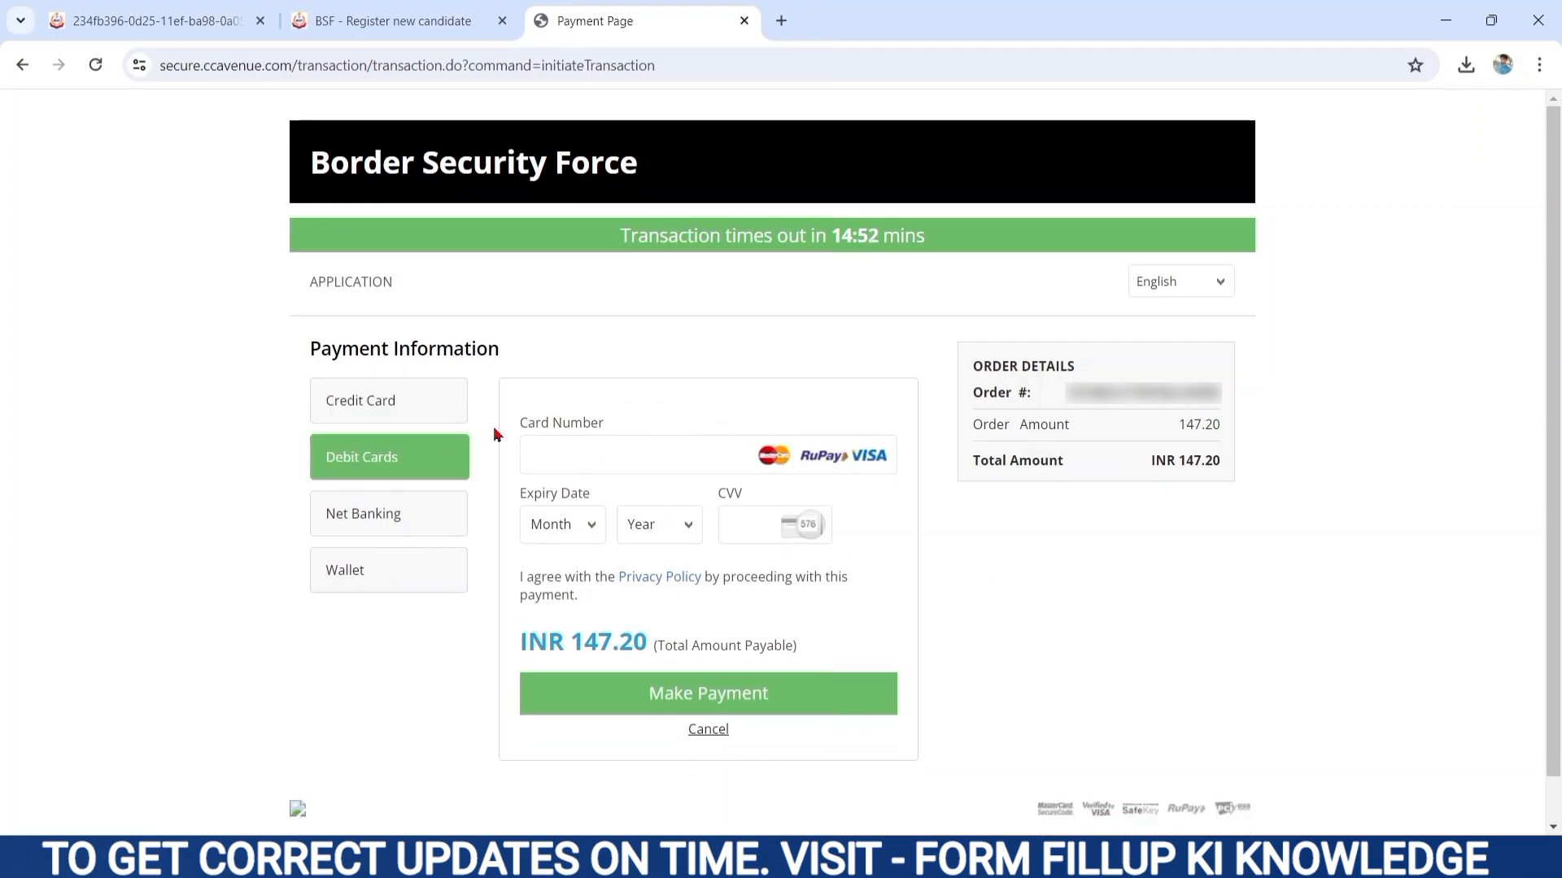
left_click(557, 448)
left_click(567, 542)
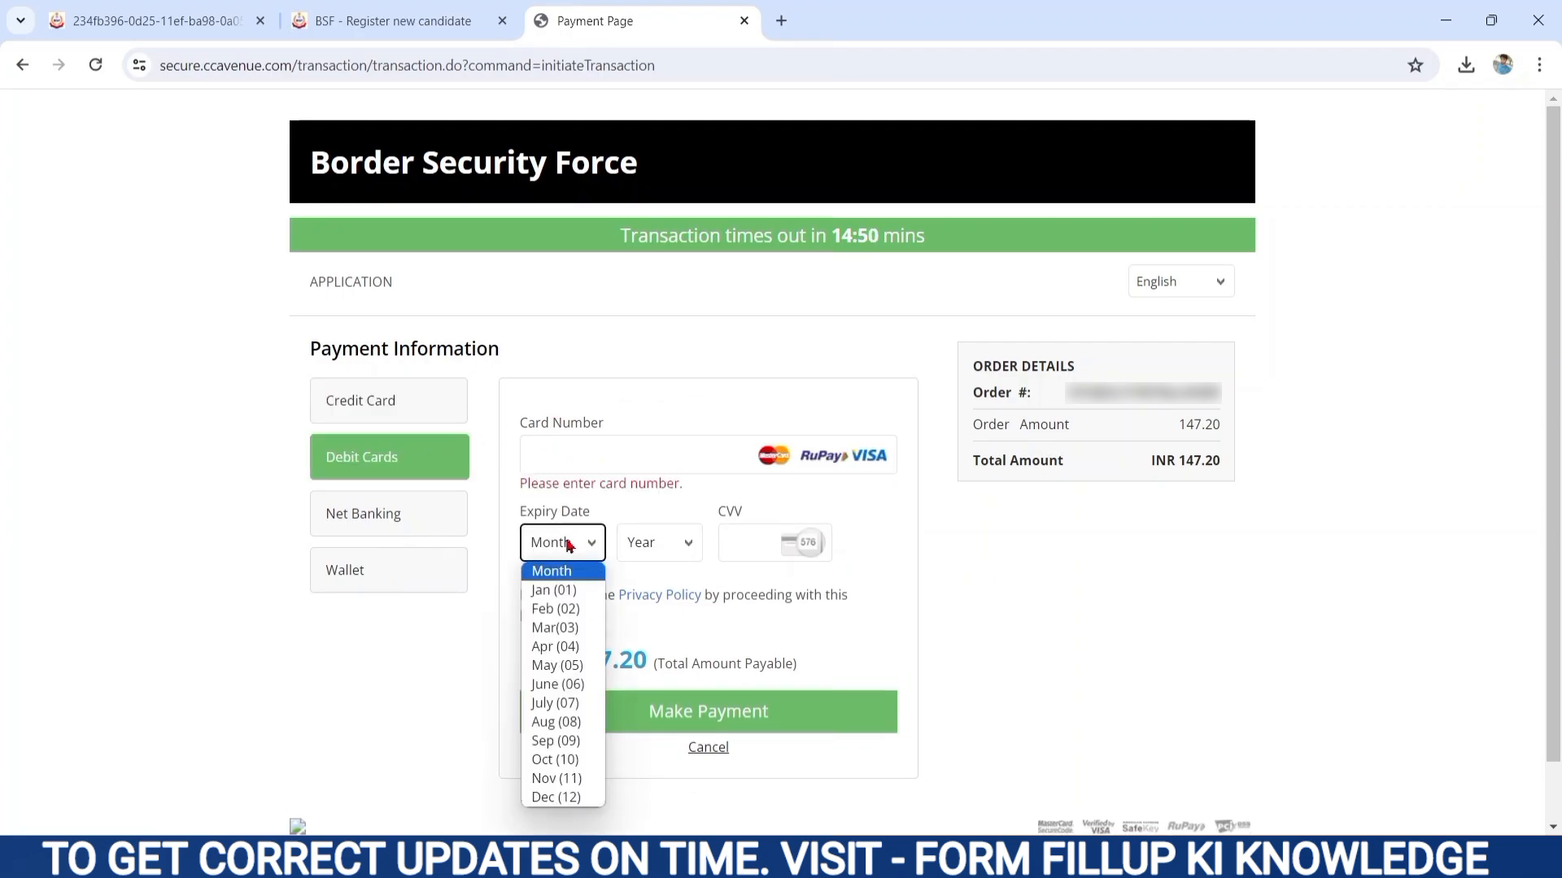
left_click(644, 544)
left_click(745, 556)
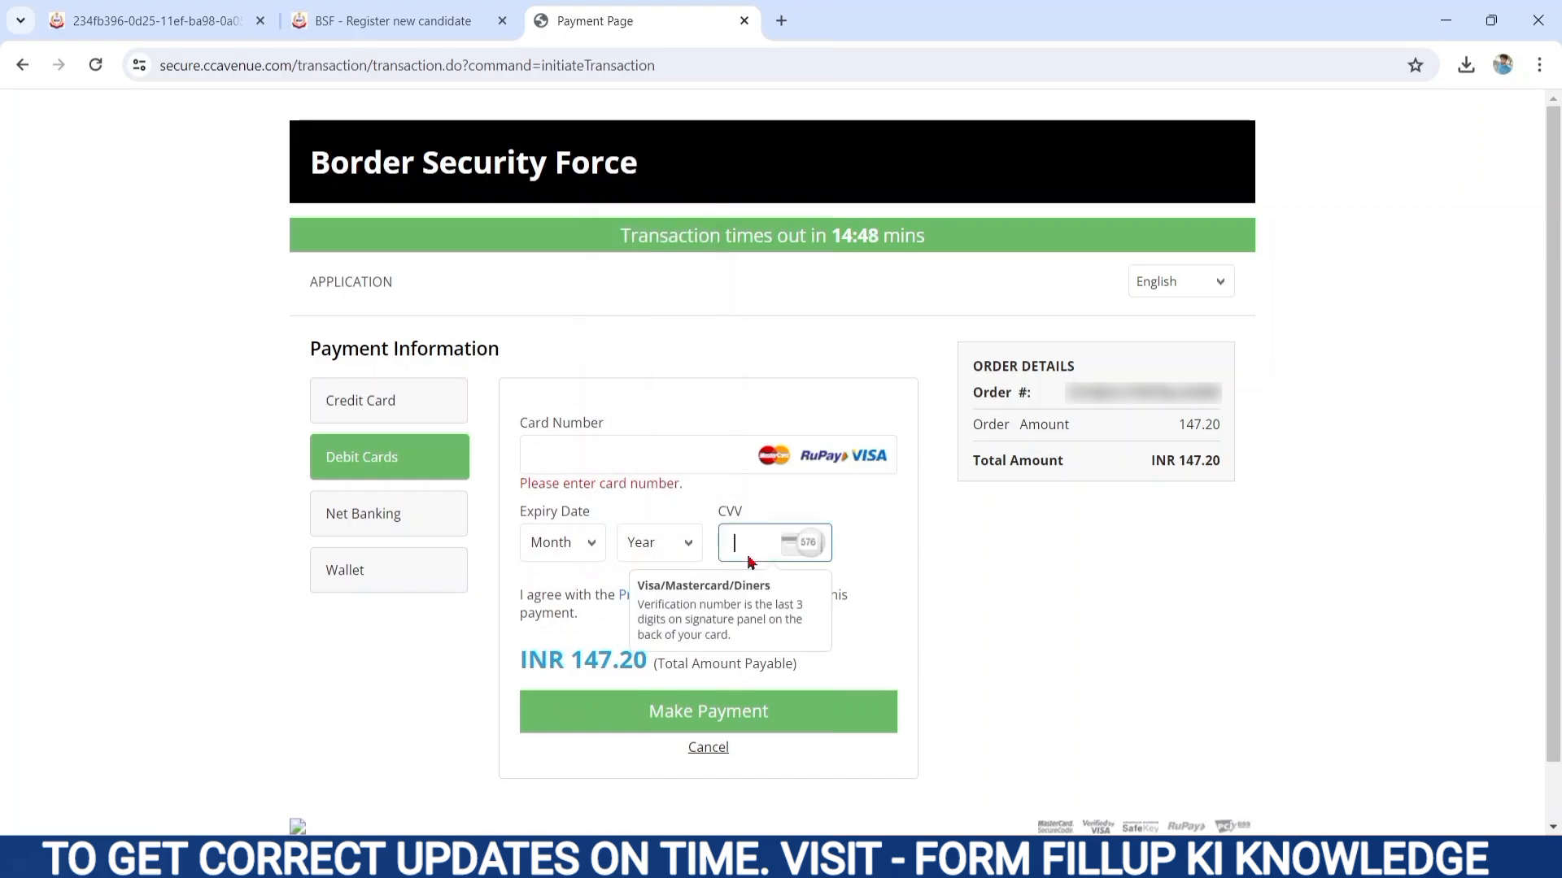
left_click(947, 617)
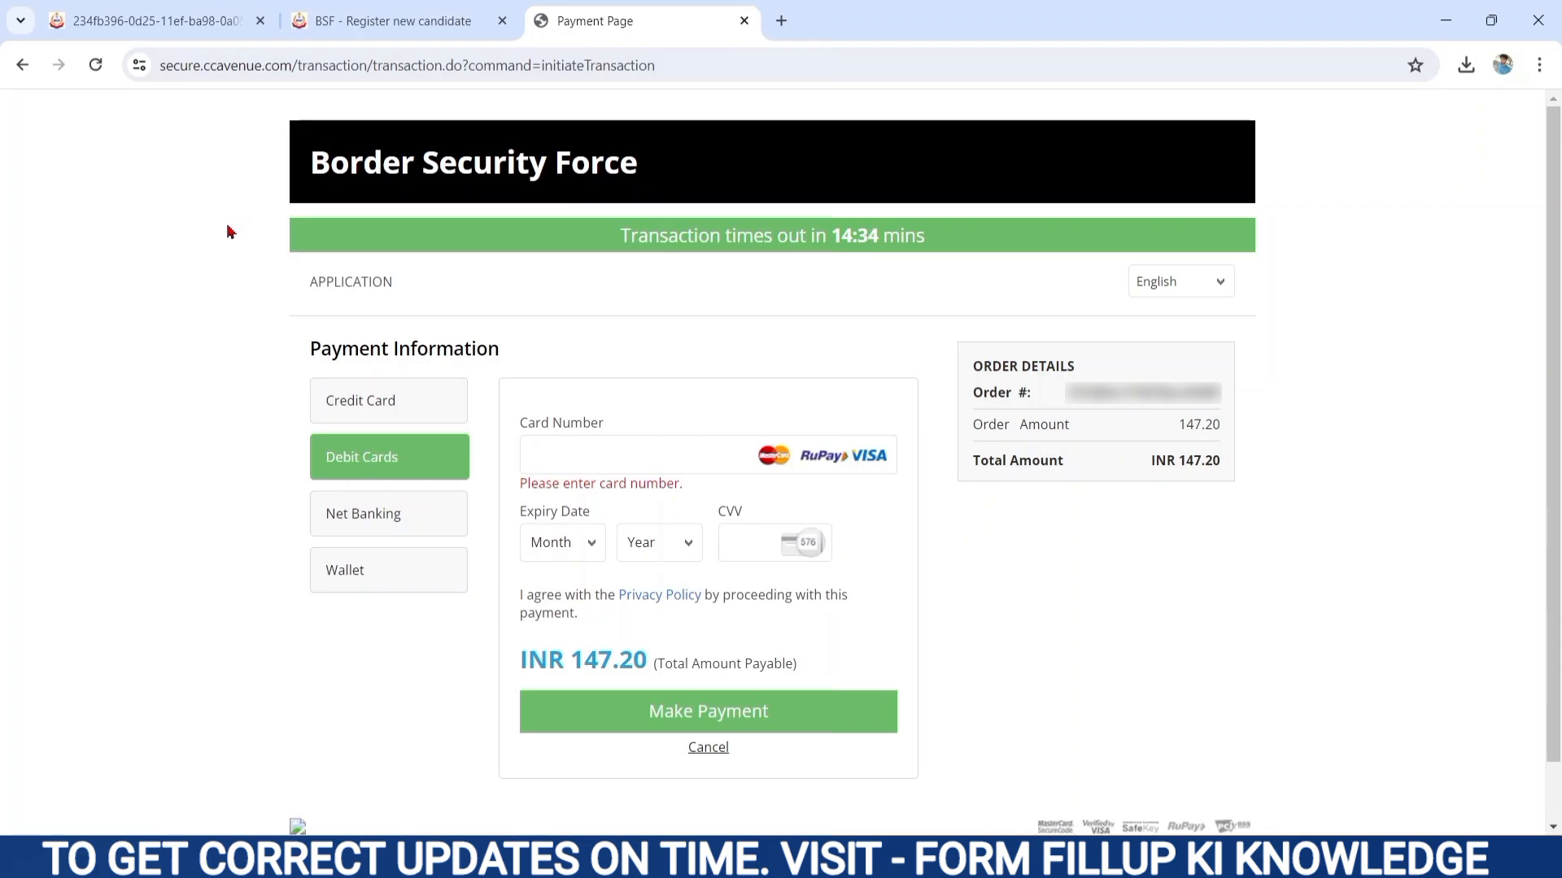
Step: Switch to the recruitment notification PDF to view the force-wise and category-wise vacancy tables
left_click(172, 20)
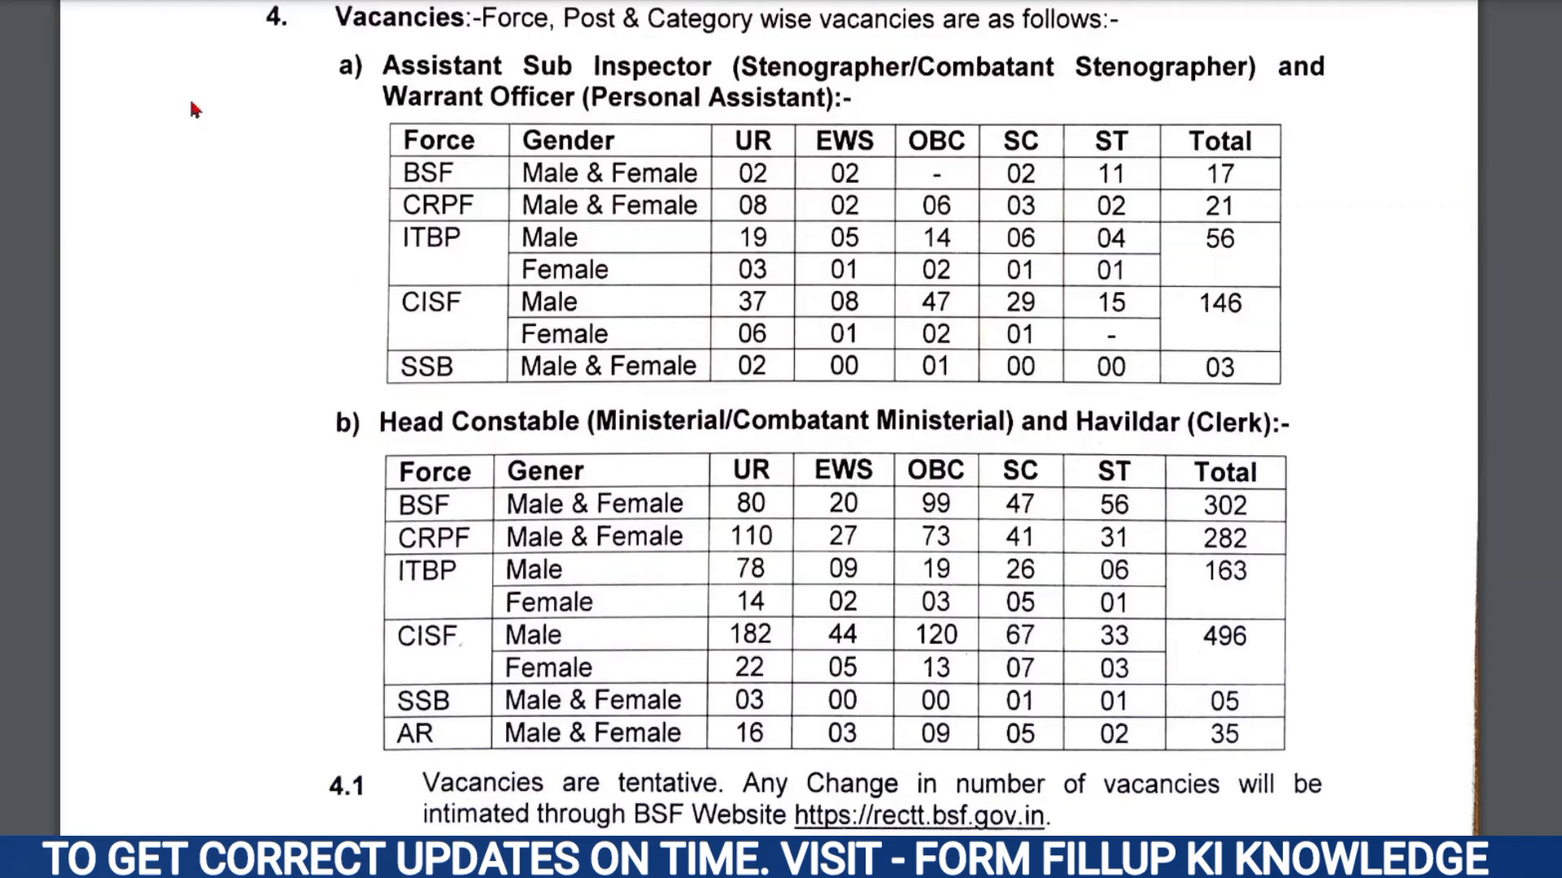